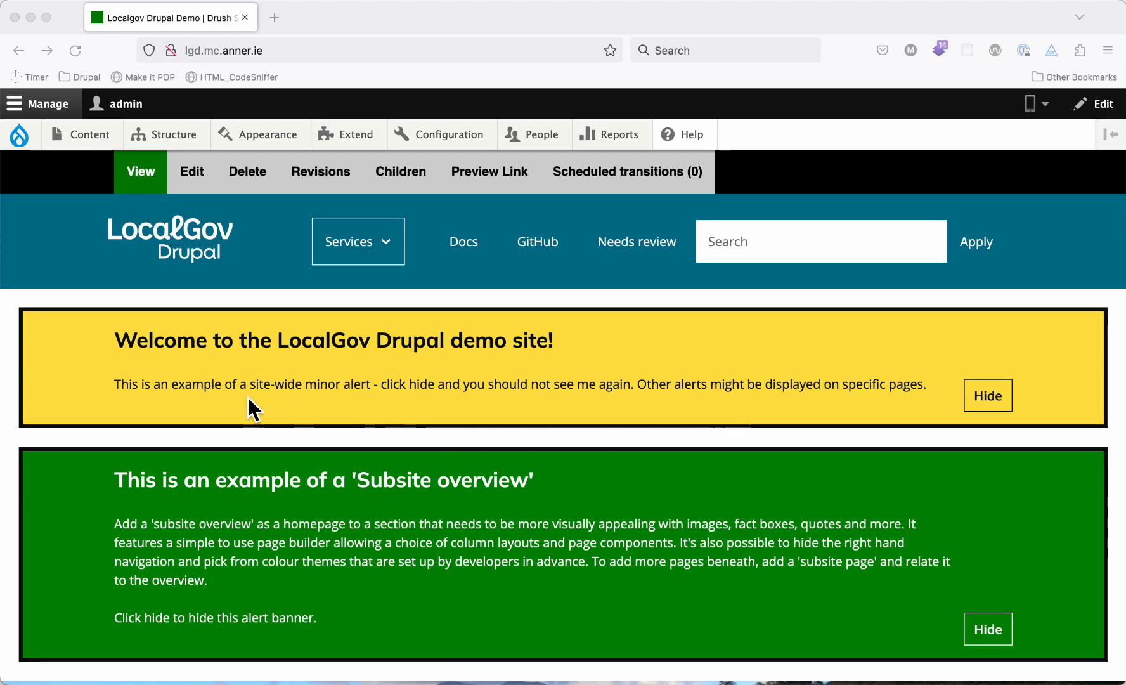
Open the Fostering subsite overview page from the home page's Fostering Services section in a new browser tab and switch to it.
scroll(76, 302, down, 3)
scroll(77, 303, up, 3)
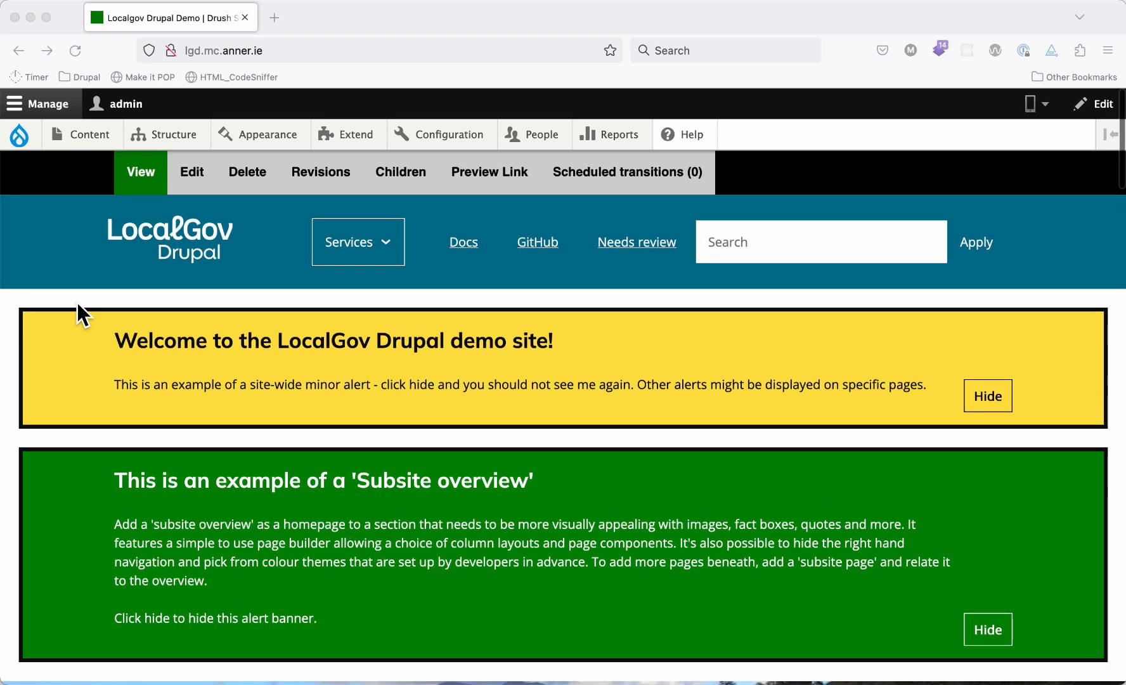
scroll(340, 386, down, 8)
scroll(341, 386, down, 20)
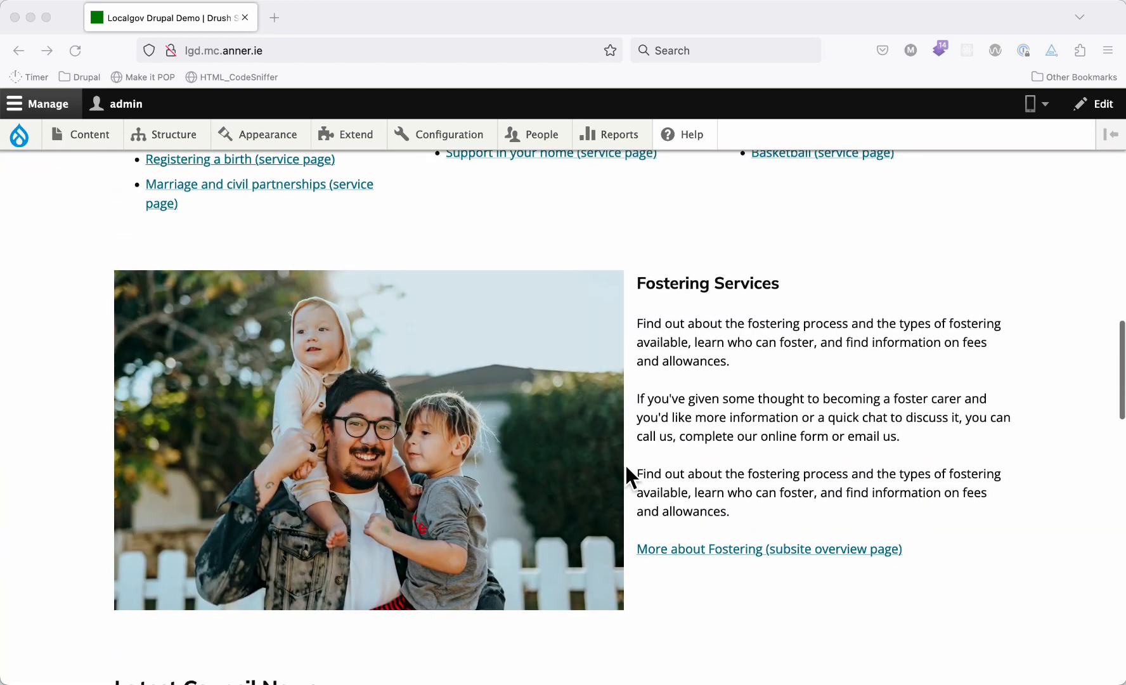
super+click(687, 551)
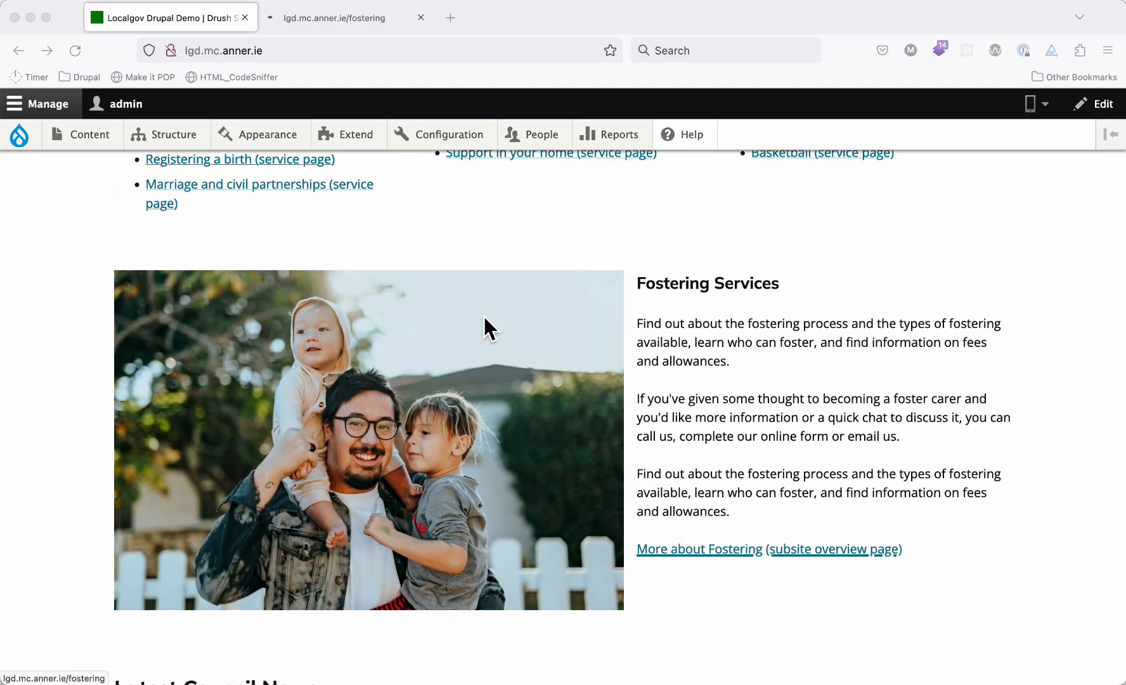
click(347, 20)
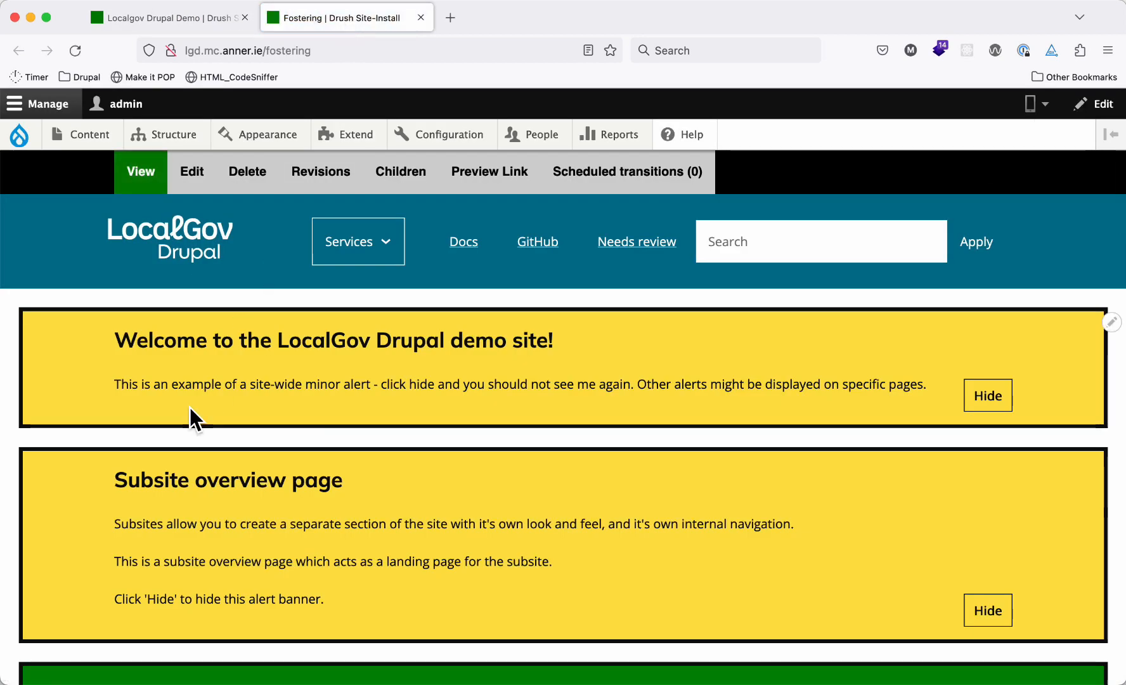
Open the Fostering page for editing and check the visual theme choices in its banner and colour theme settings.
click(193, 181)
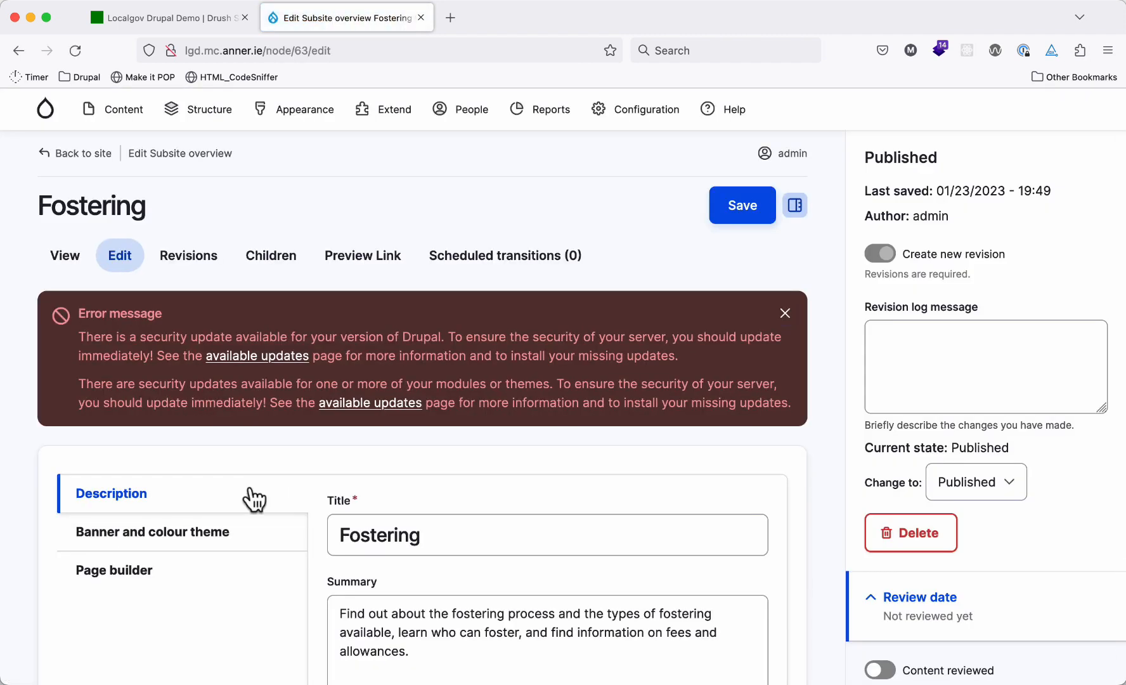
scroll(222, 549, down, 3)
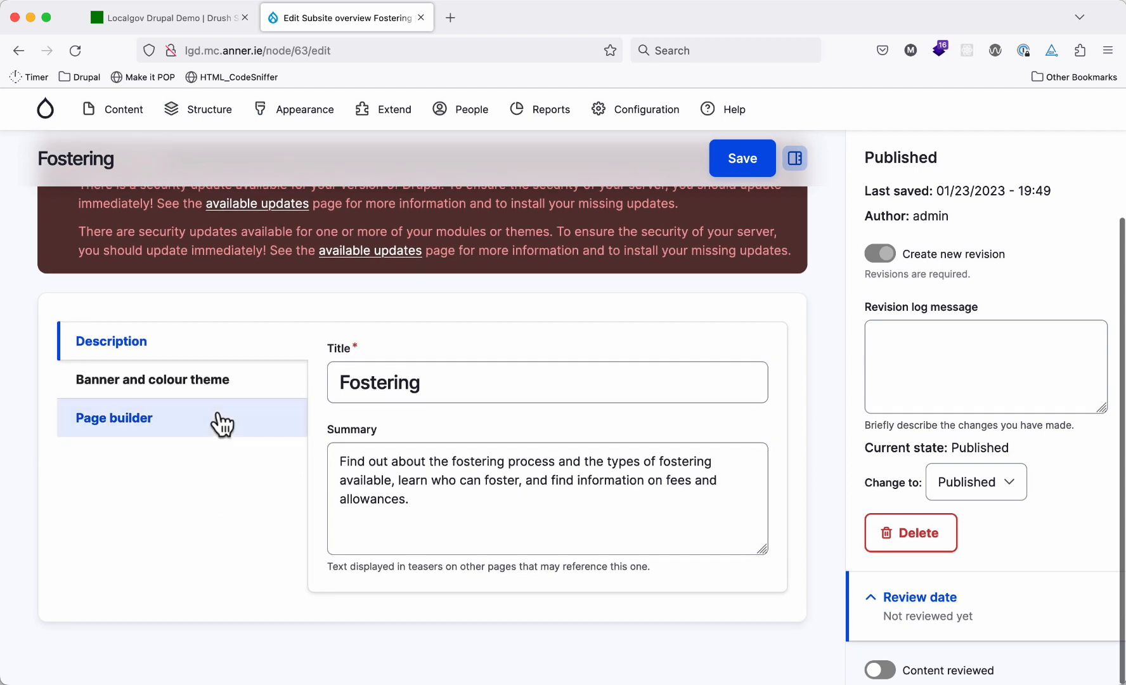
click(223, 392)
scroll(519, 496, down, 15)
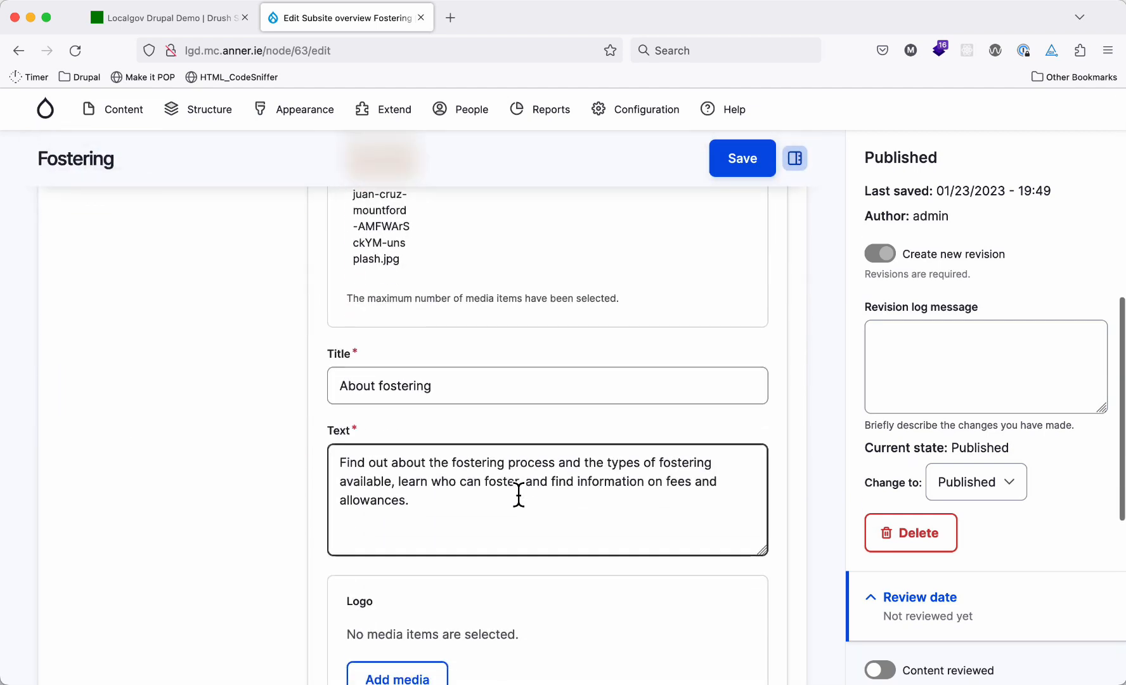
click(384, 506)
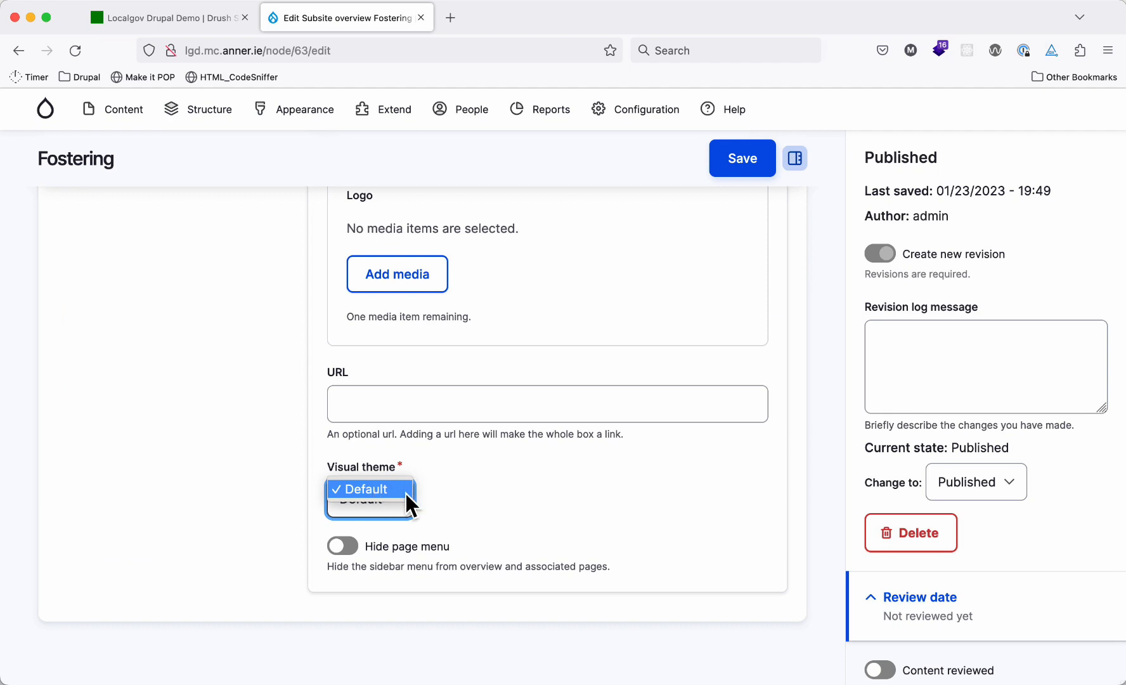
click(424, 494)
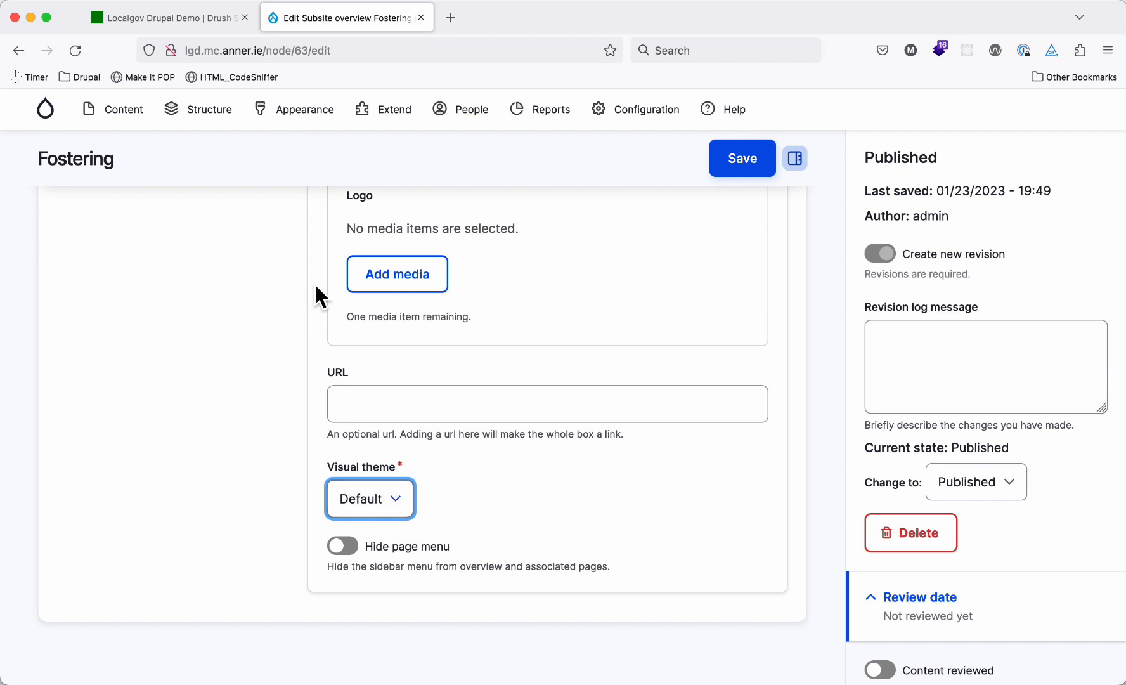
In a new browser tab, open the storage settings of the Subsite overview content type's Visual theme field.
mouse_move(213, 122)
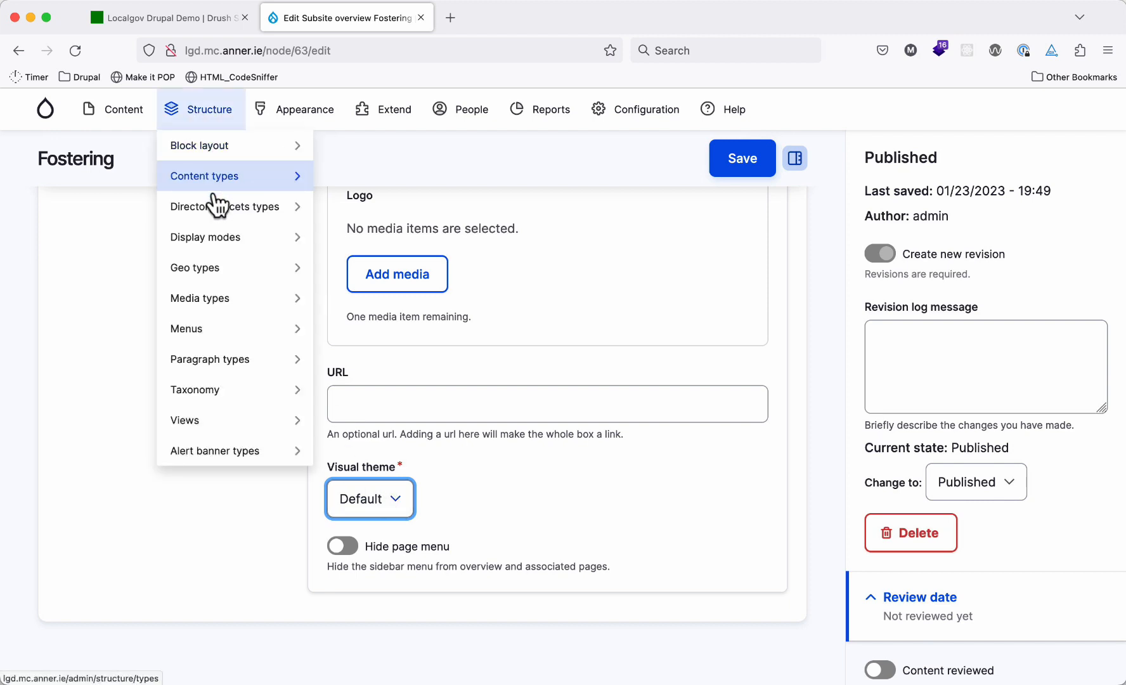
mouse_move(201, 354)
mouse_move(247, 181)
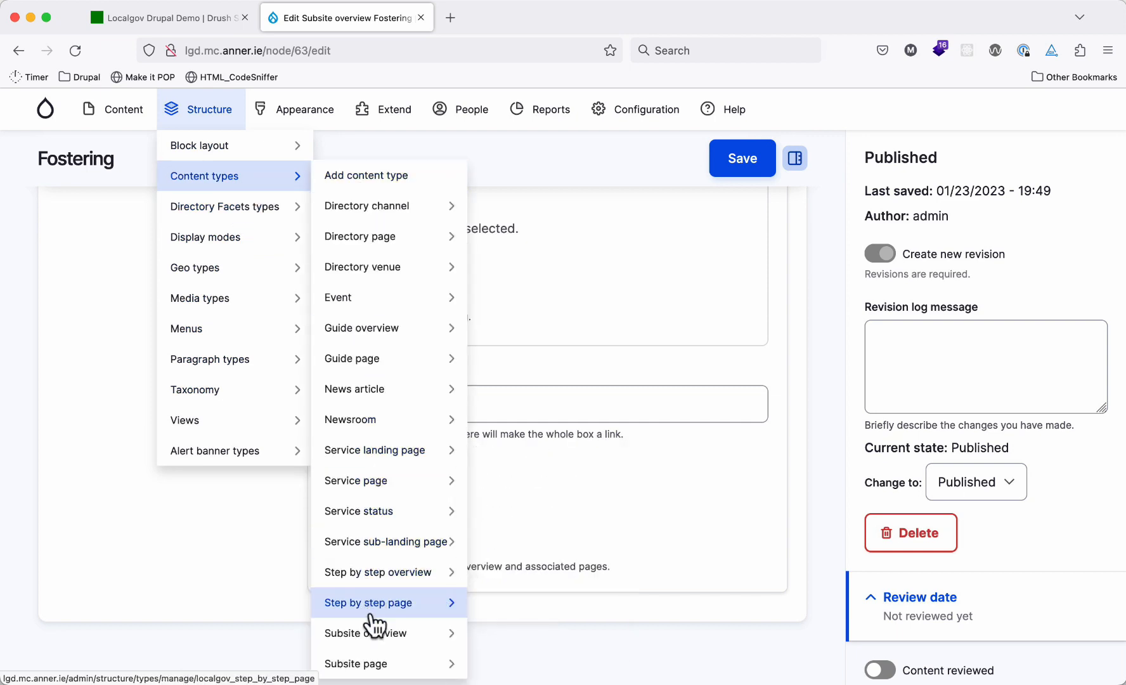
mouse_move(375, 636)
super+click(513, 632)
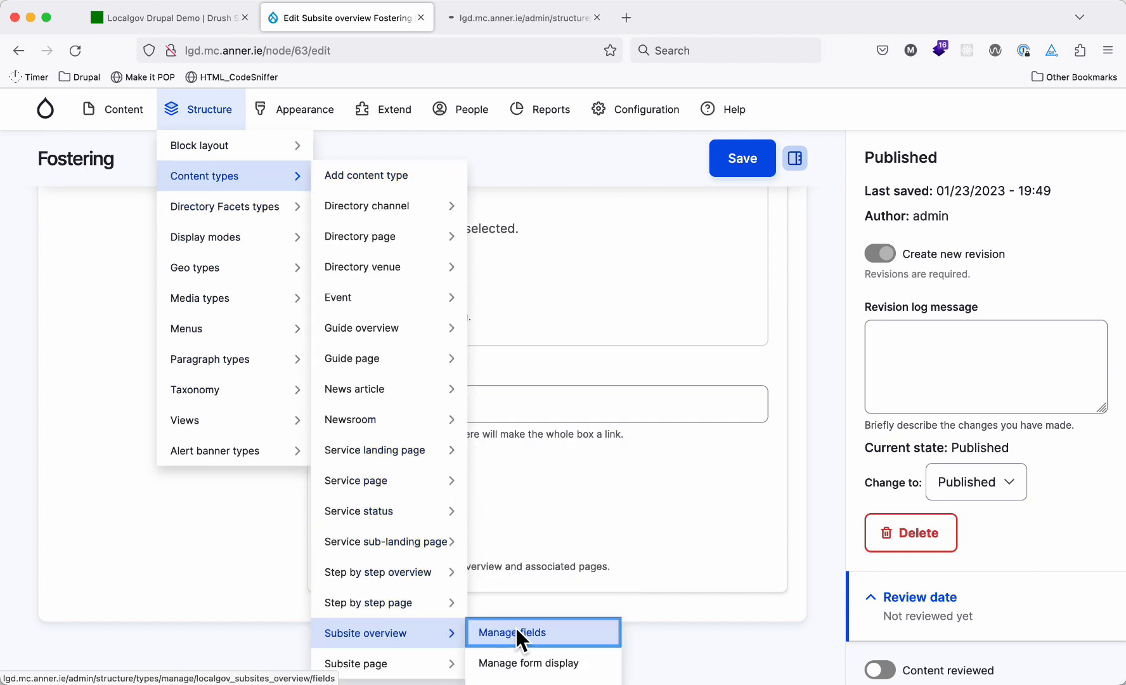
click(519, 22)
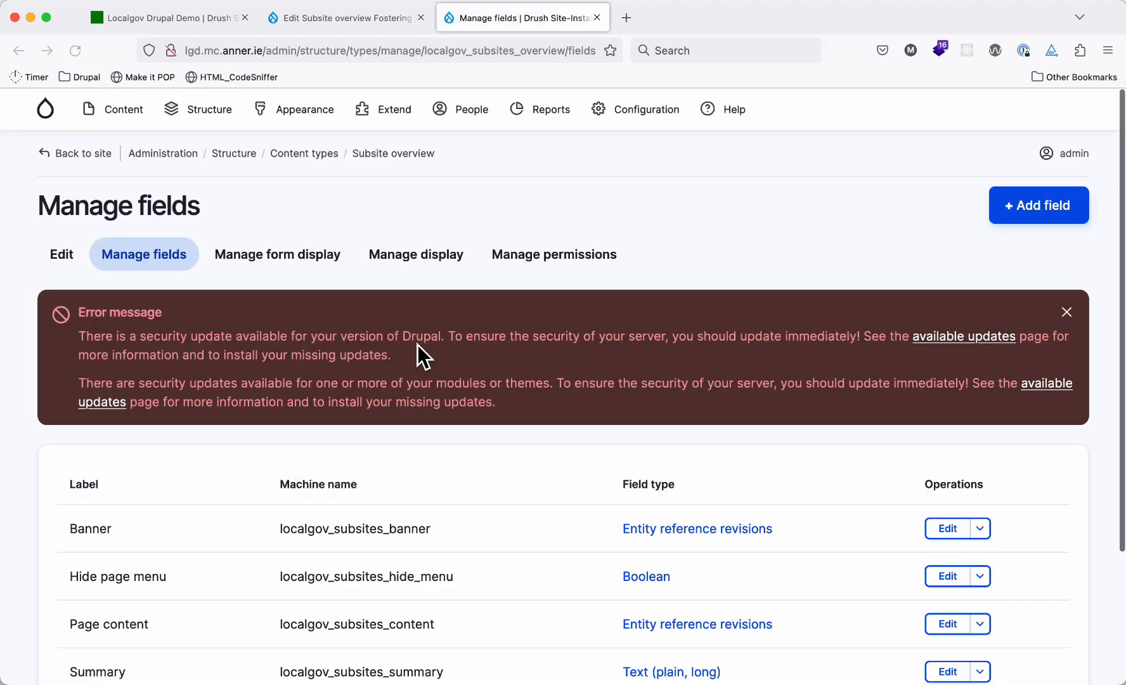
scroll(350, 509, down, 5)
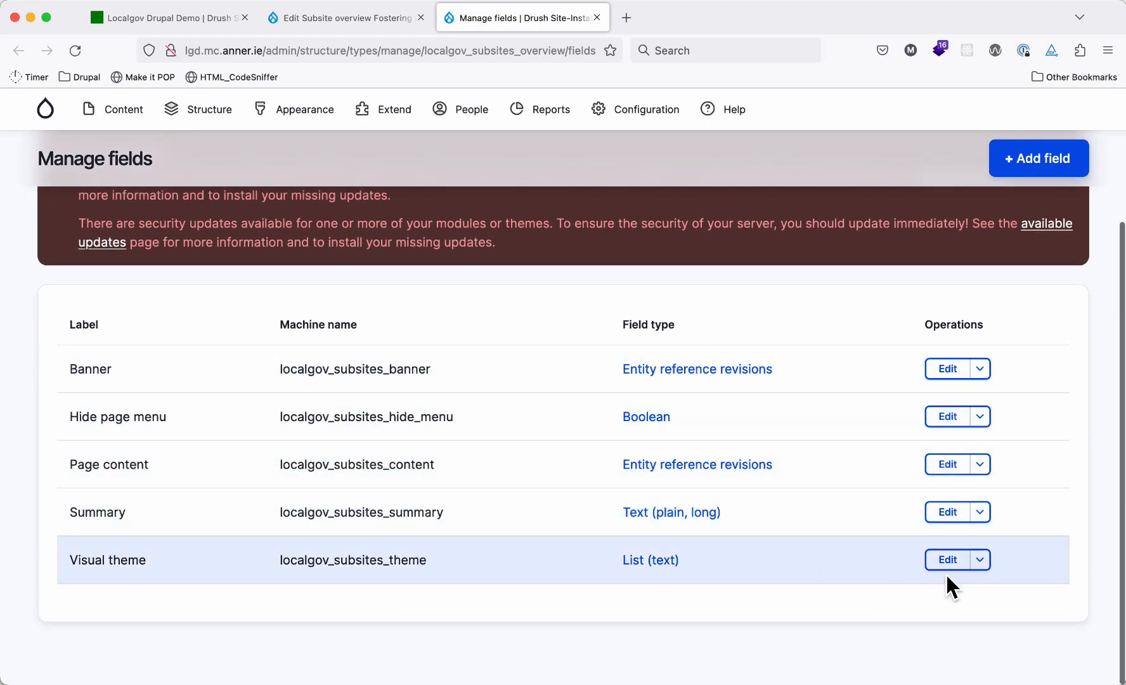
click(979, 560)
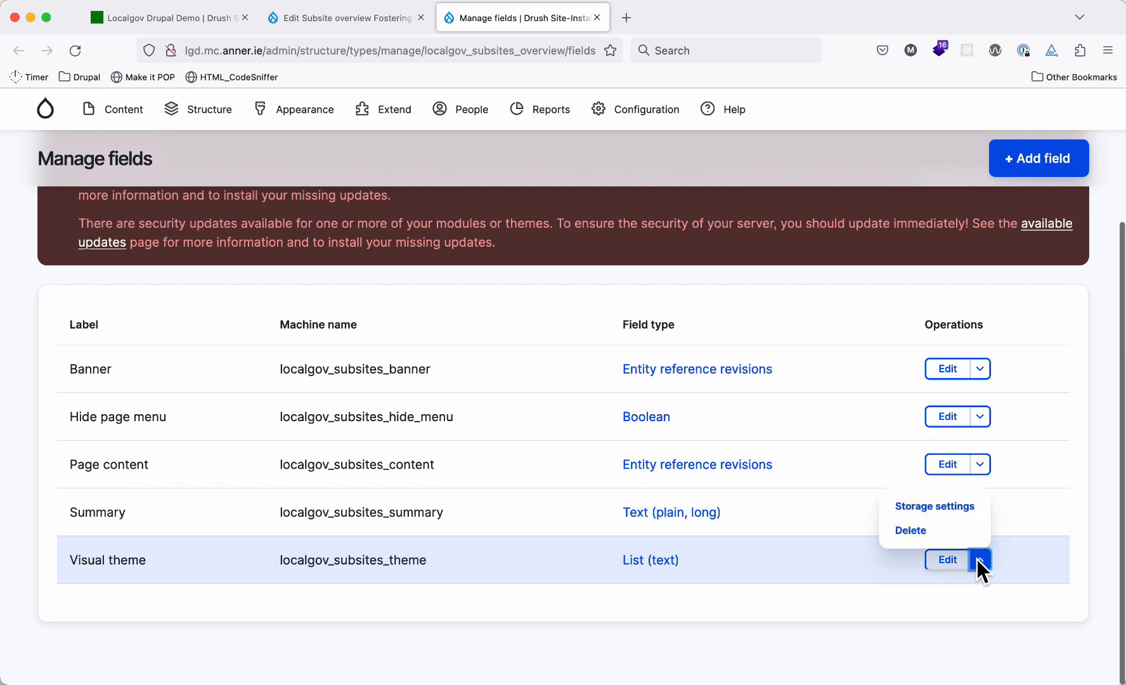
click(939, 511)
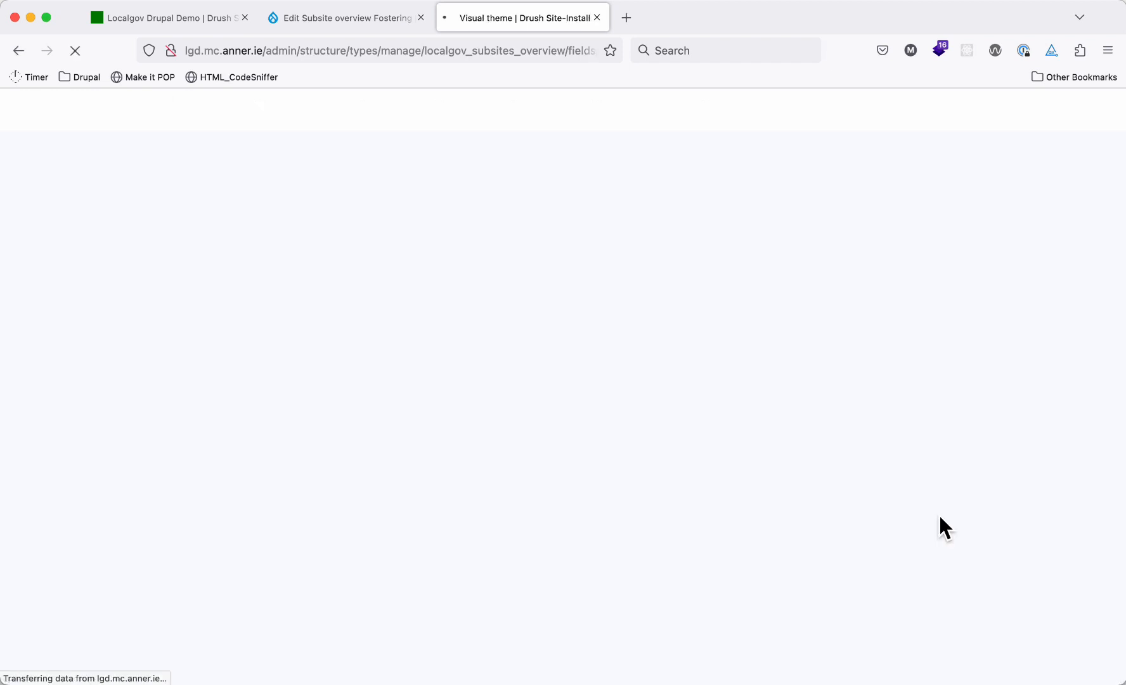
Add theme_b|New theme to the Visual theme field's allowed values and save the field settings.
scroll(175, 553, down, 3)
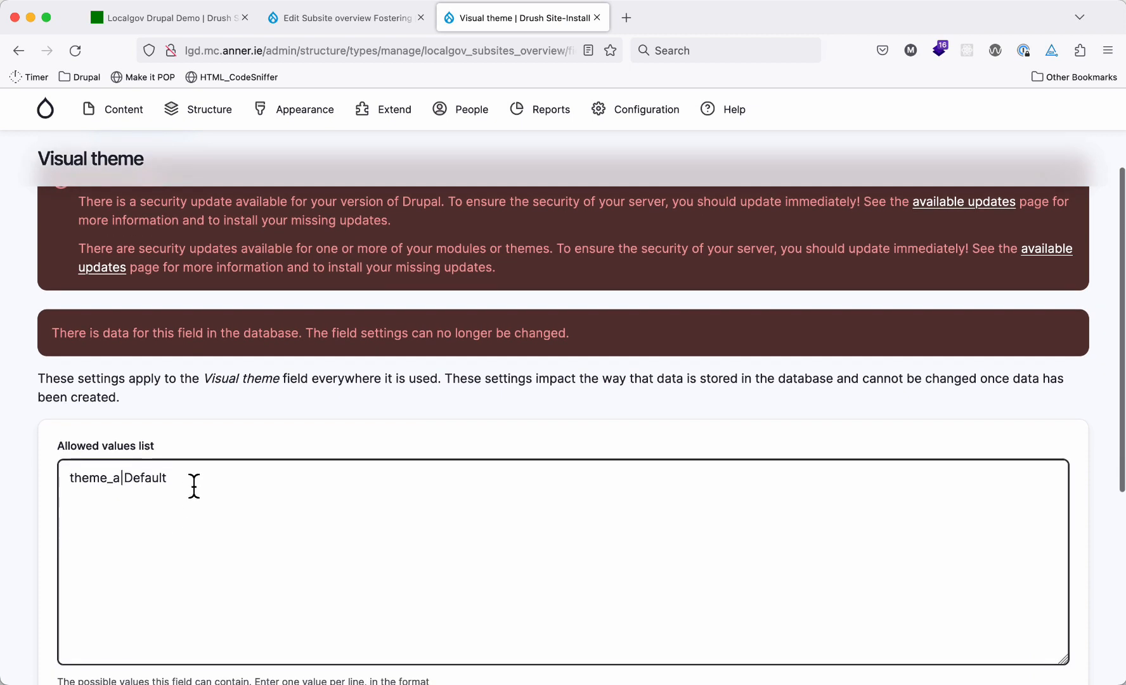
click(196, 486)
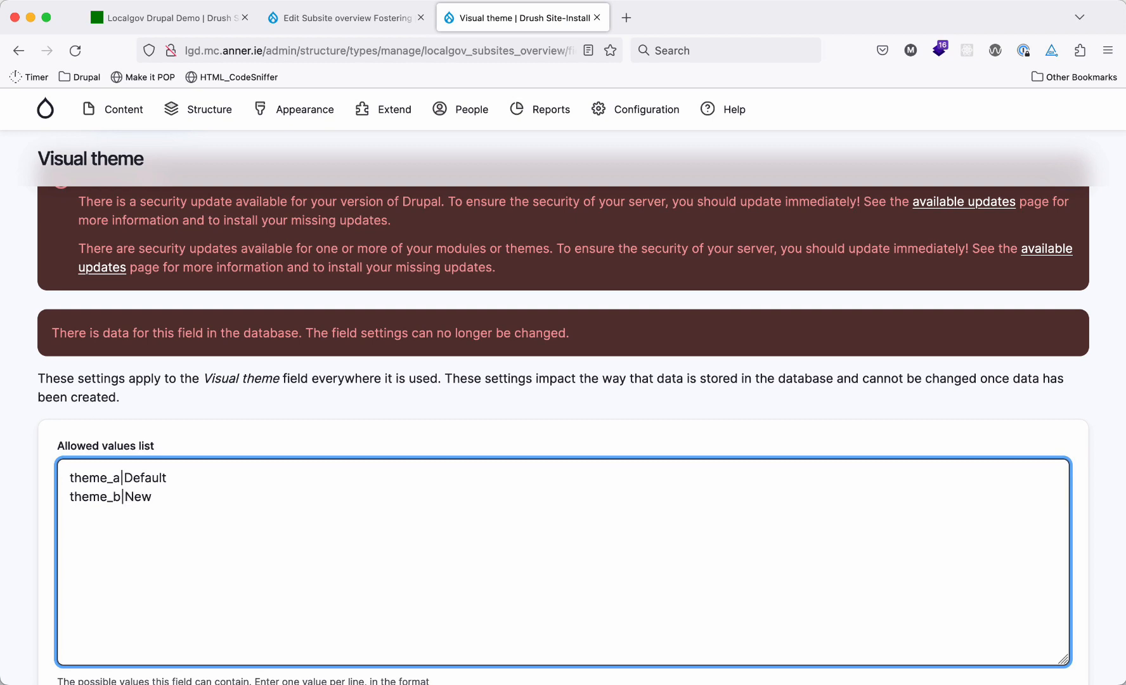
scroll(192, 507, down, 6)
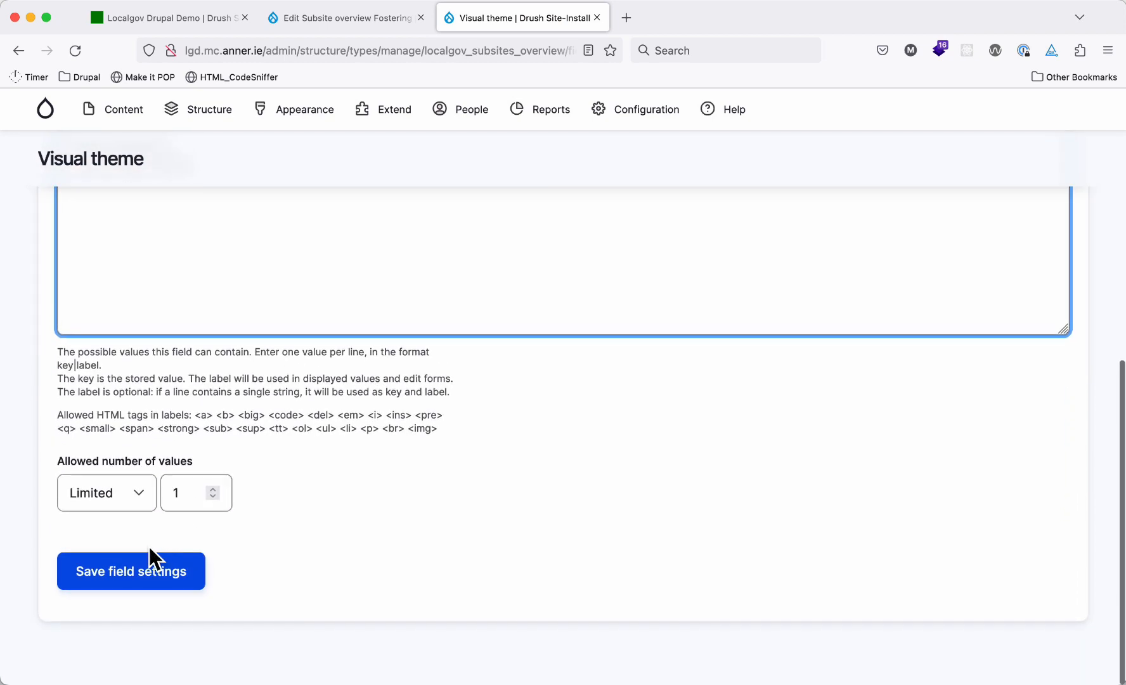
click(137, 573)
Return to the Fostering page's edit form, set its visual theme to New theme and save the page.
click(301, 25)
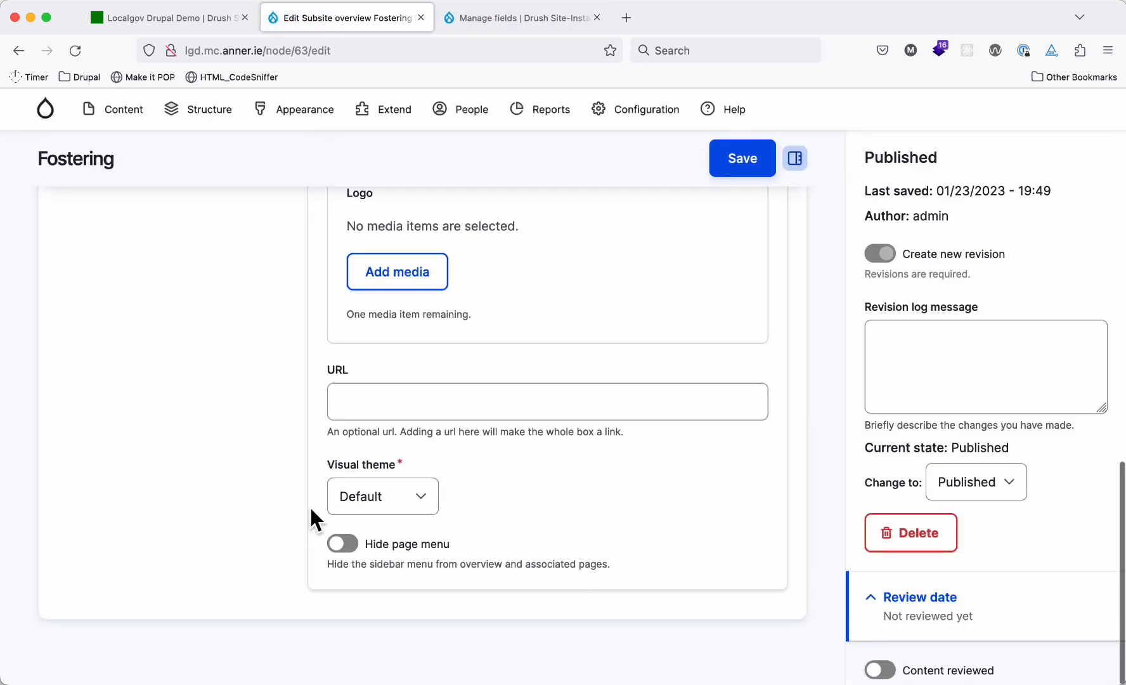
click(393, 496)
click(388, 510)
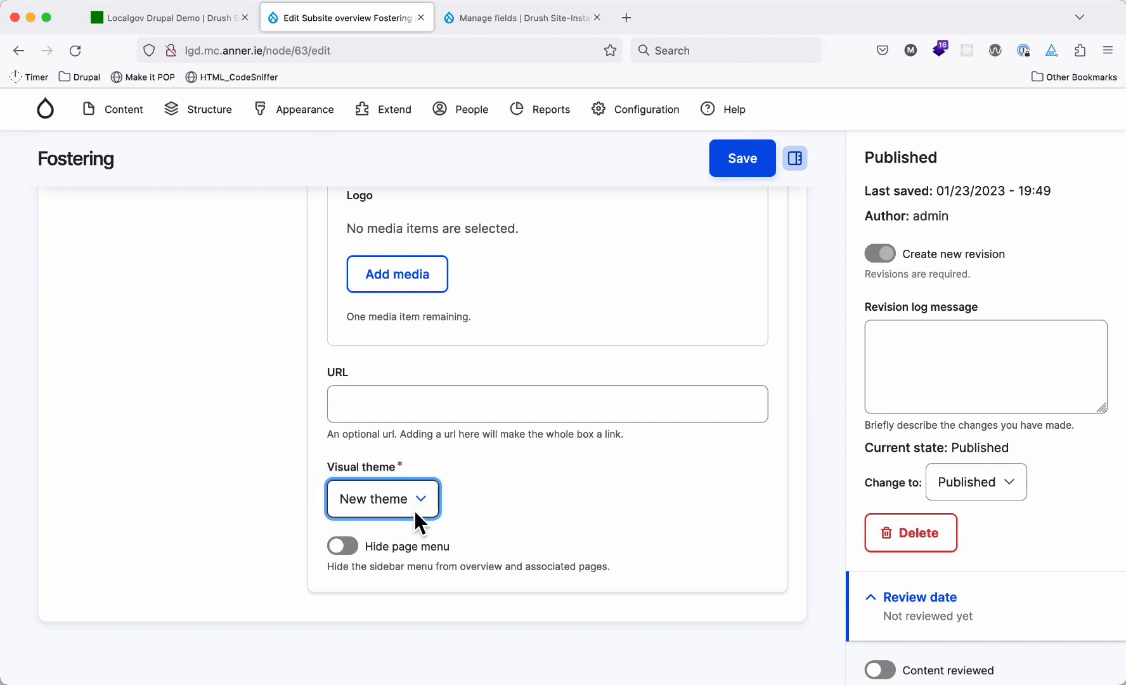
click(747, 169)
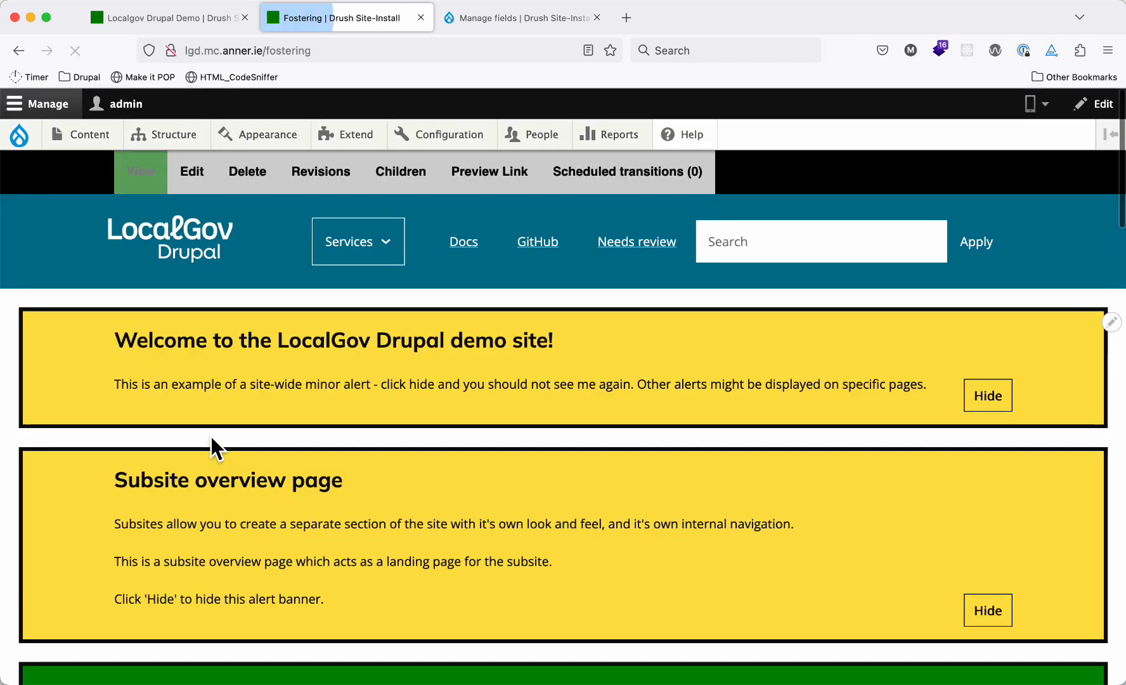
Inspect the Fostering page's markup, examine the classes on the body element for the theme, and close the inspector.
right_click(196, 438)
click(229, 625)
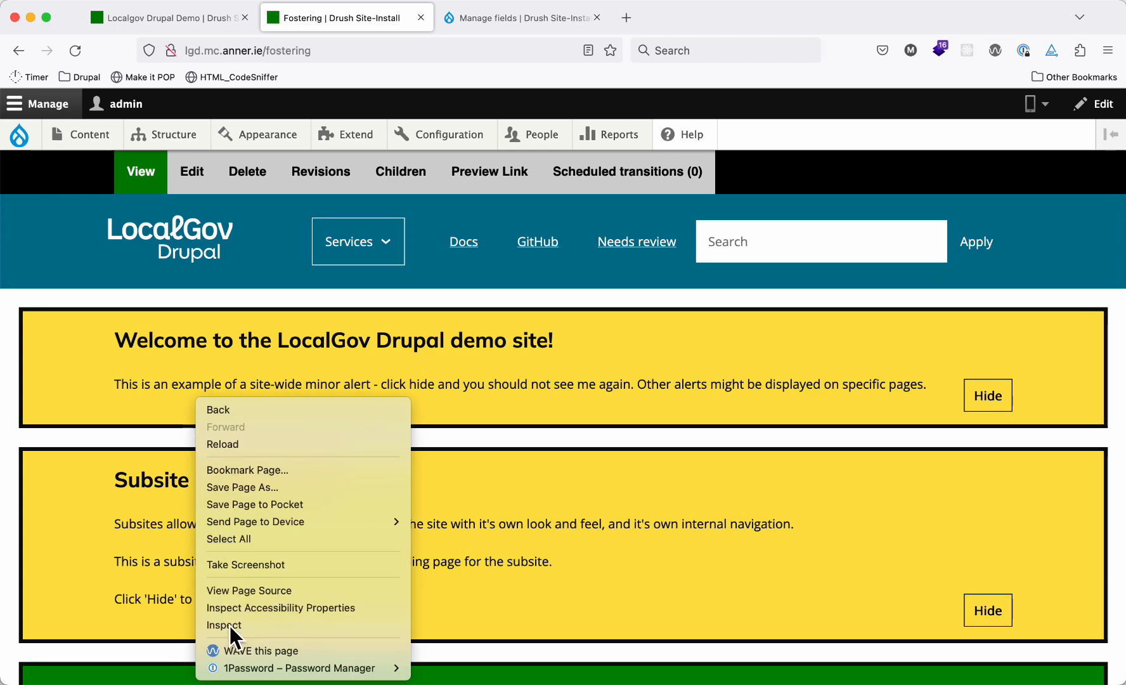
scroll(99, 539, up, 15)
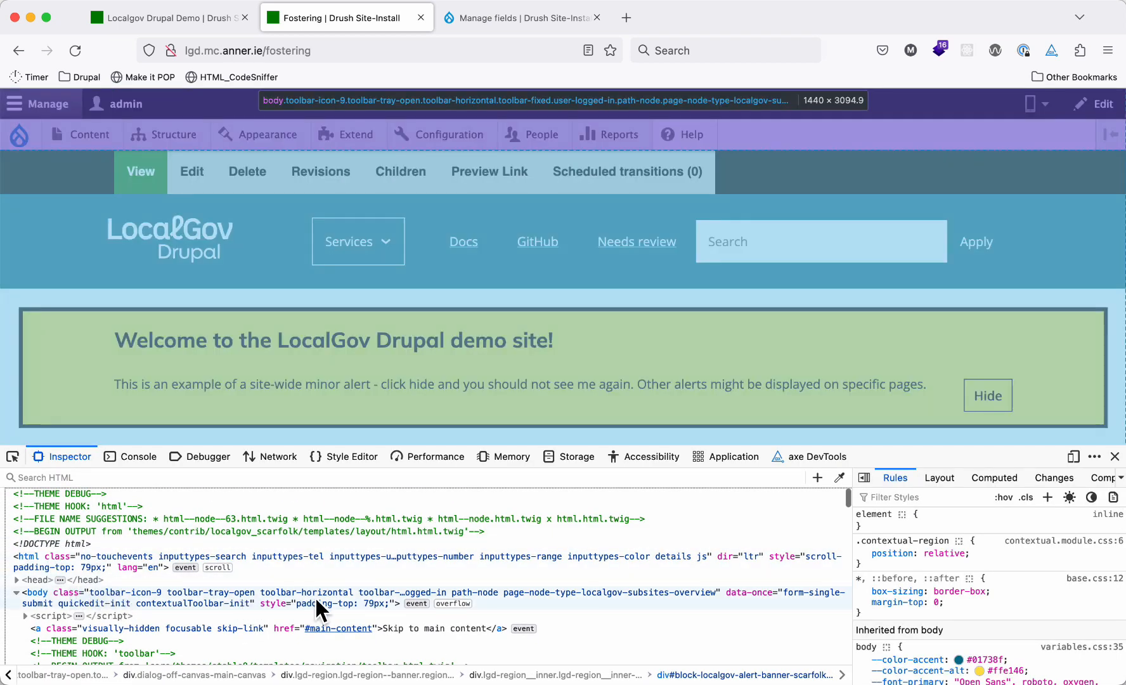
double_click(360, 592)
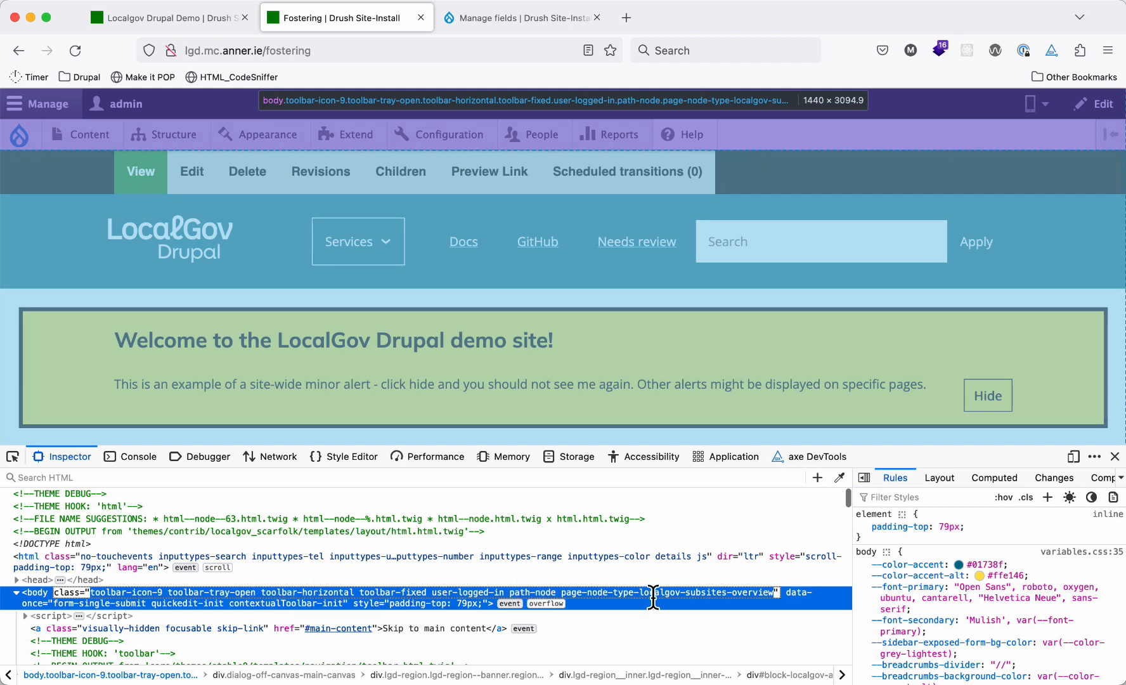
click(734, 592)
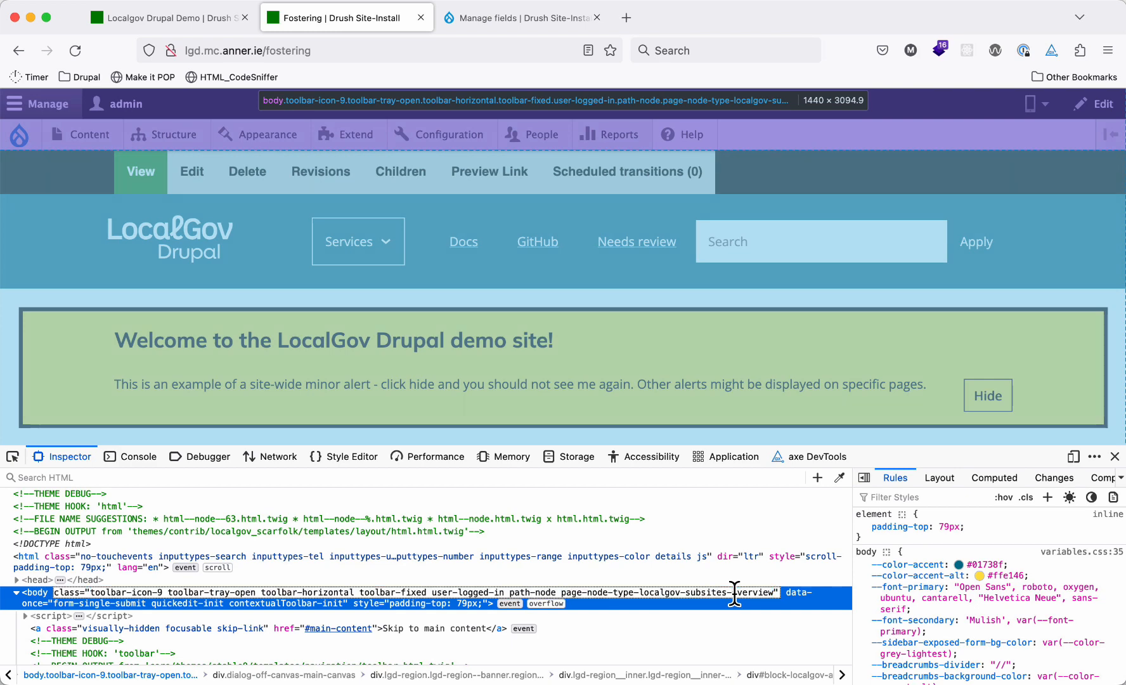
triple_click(609, 592)
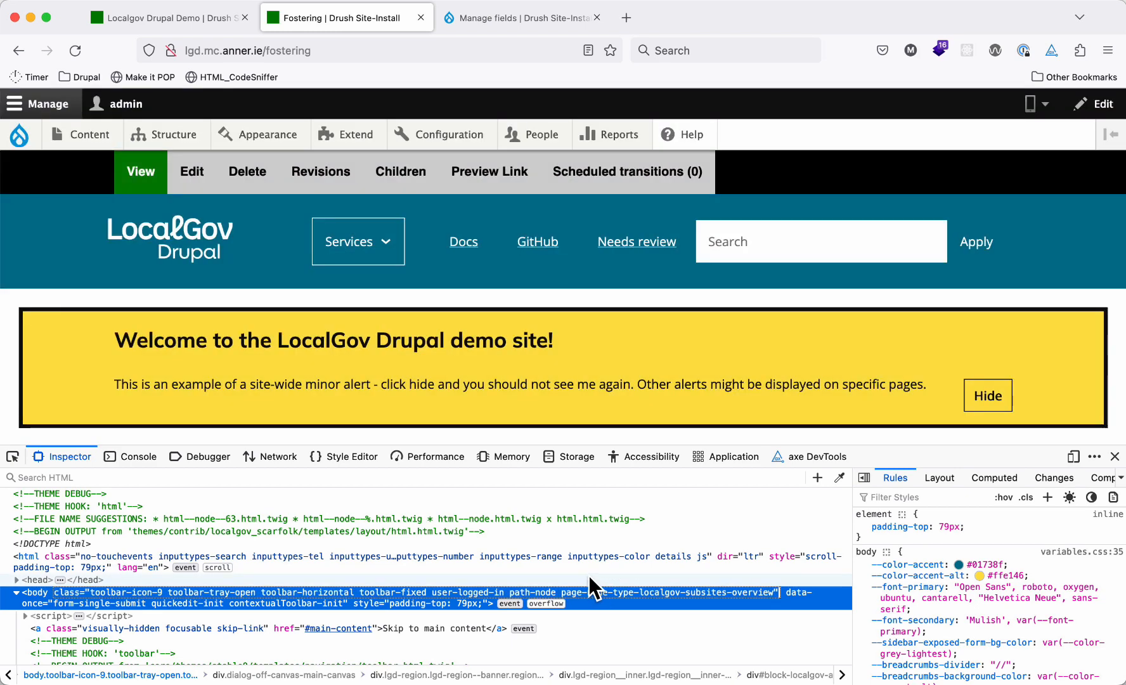
click(588, 575)
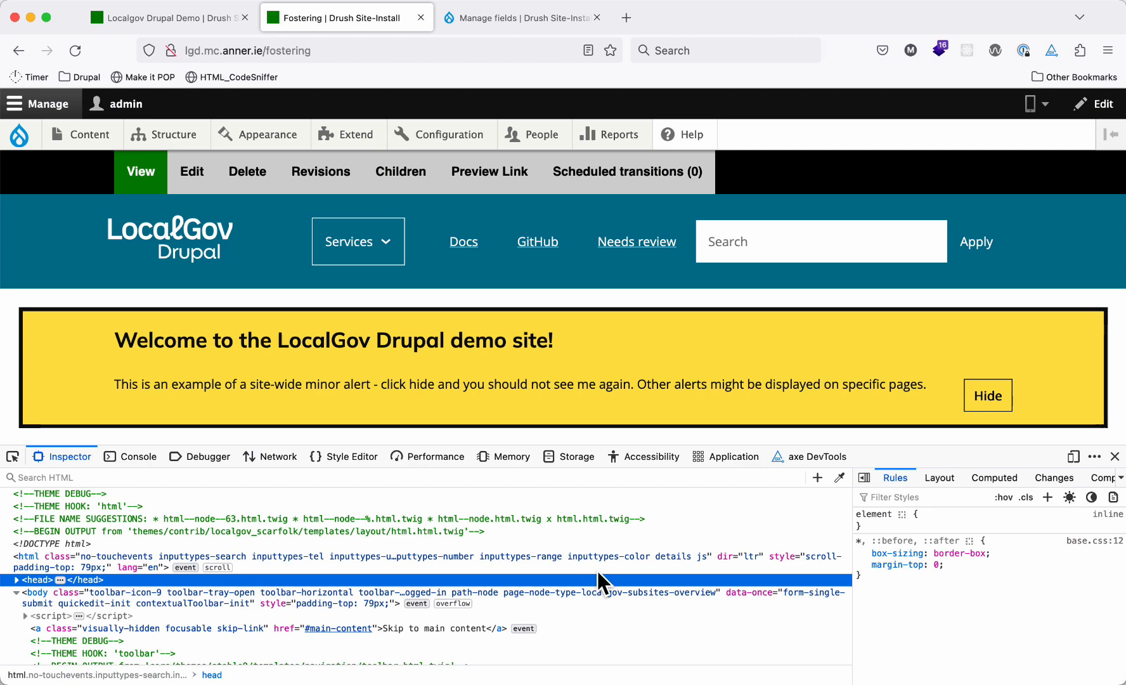
click(1114, 456)
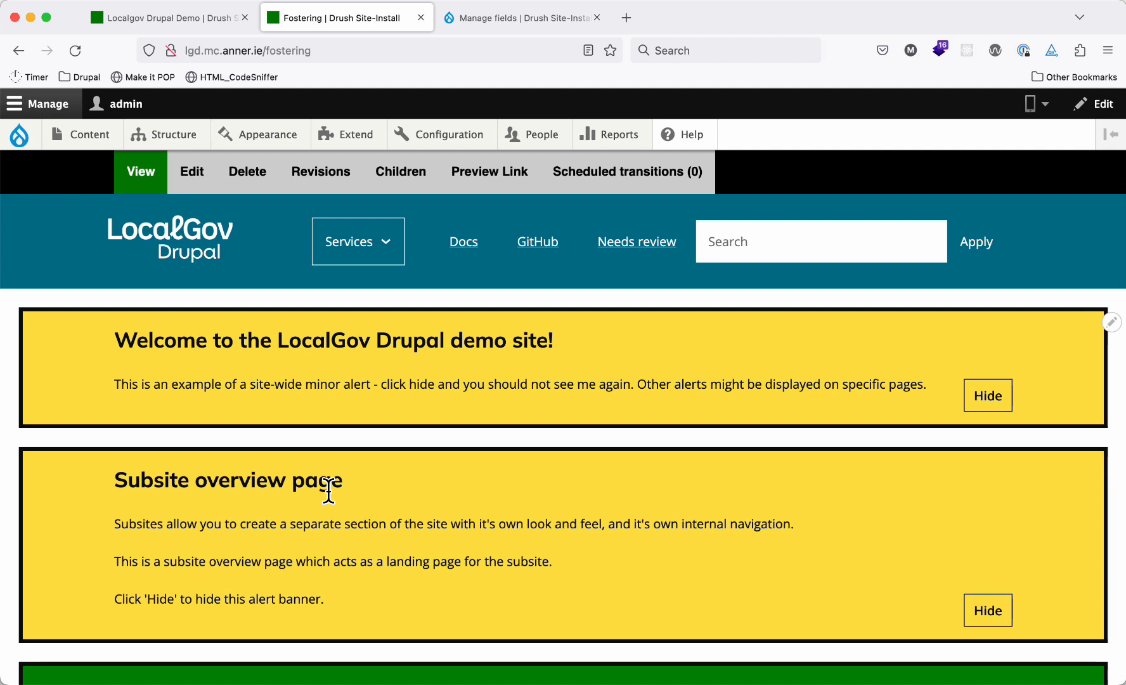
Create and save a new taxonomy vocabulary named Subsites in a separate browser tab.
mouse_move(169, 141)
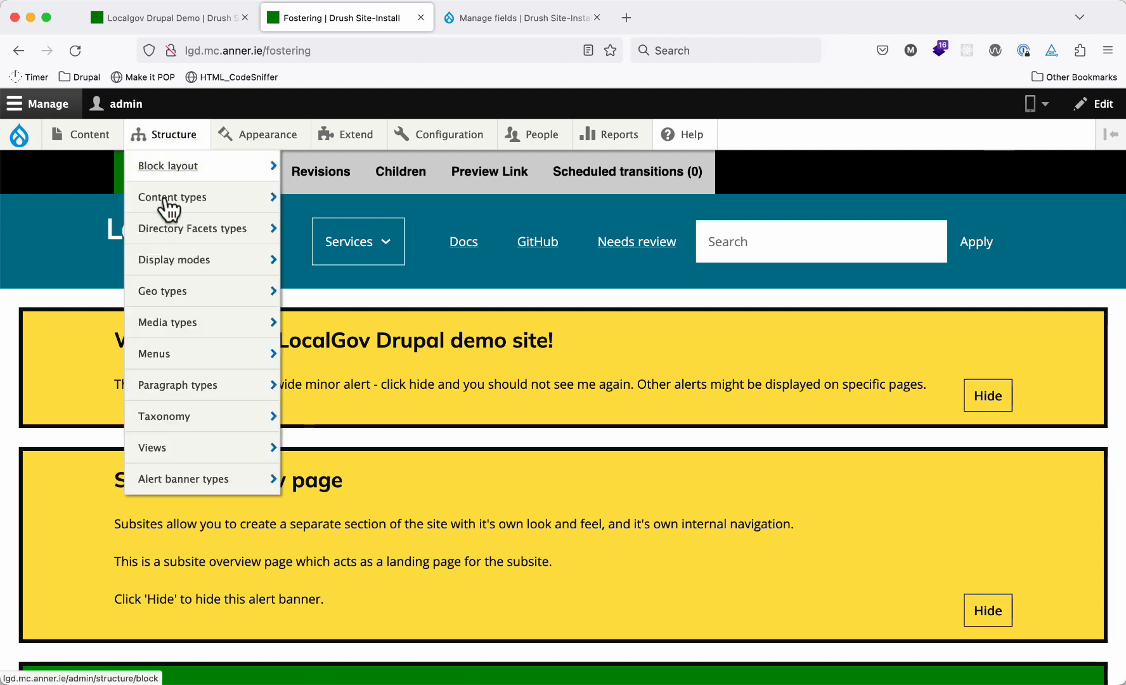
mouse_move(177, 422)
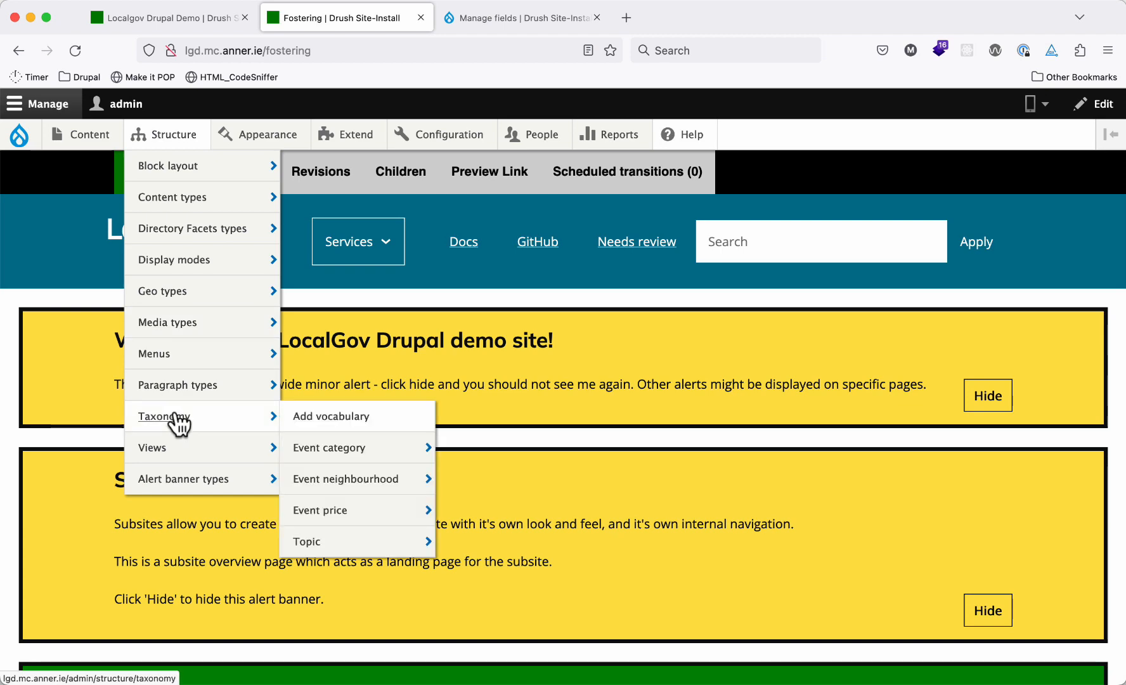
super+click(330, 416)
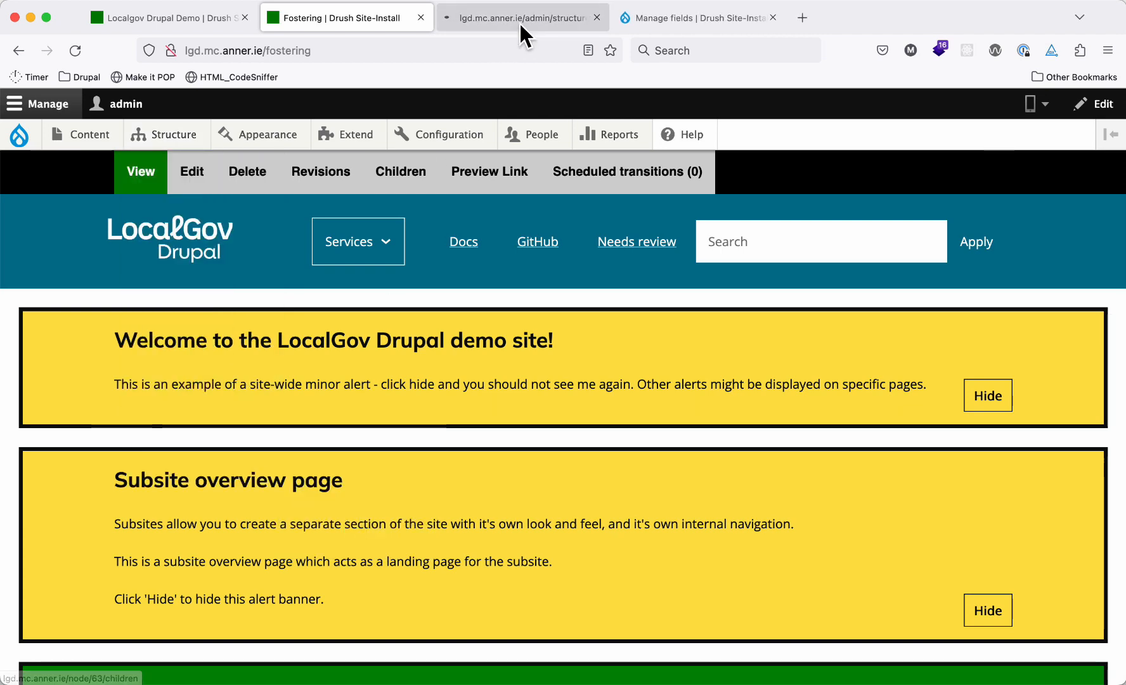
click(520, 22)
click(194, 462)
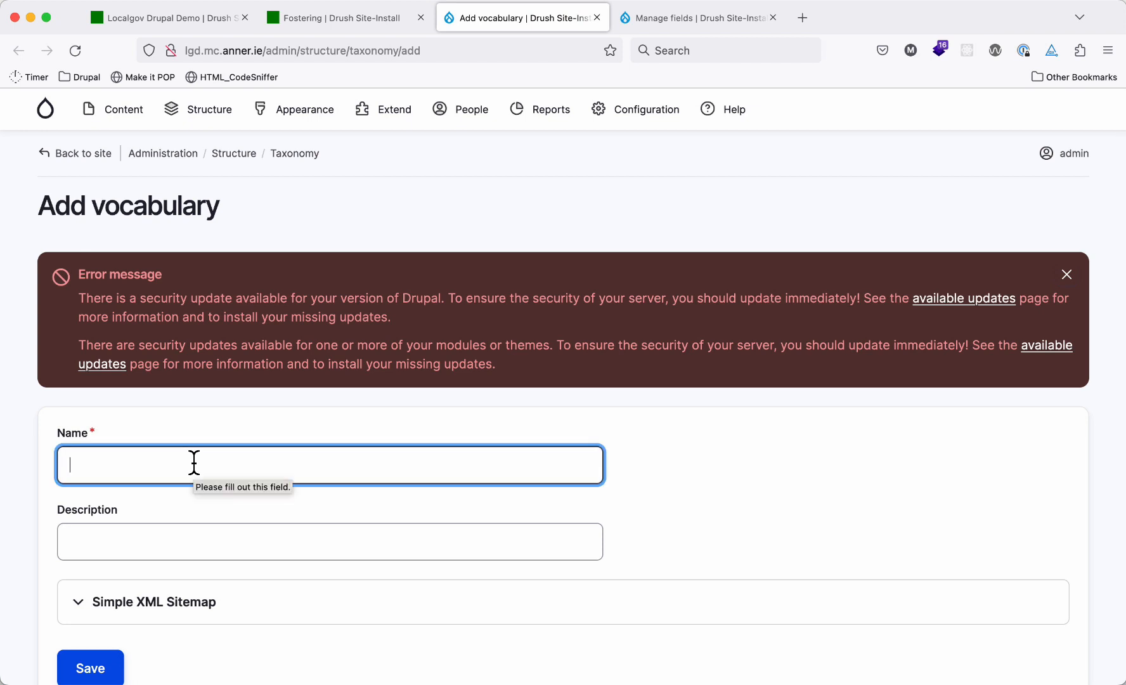
text(Subsit)
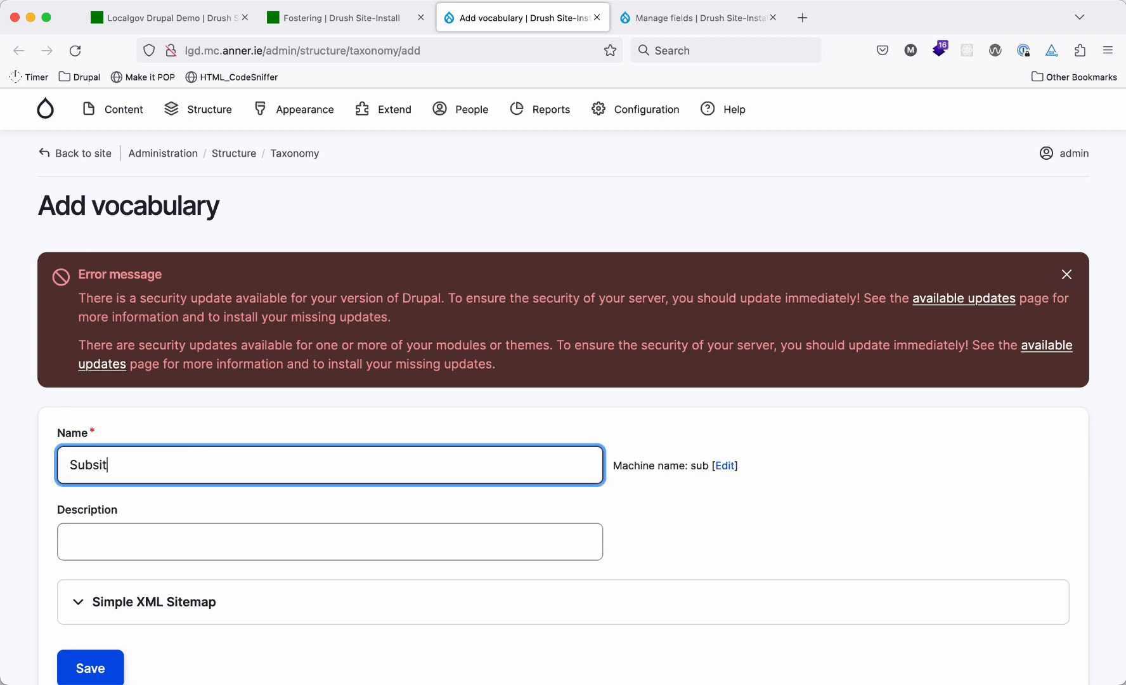
text(es)
click(97, 669)
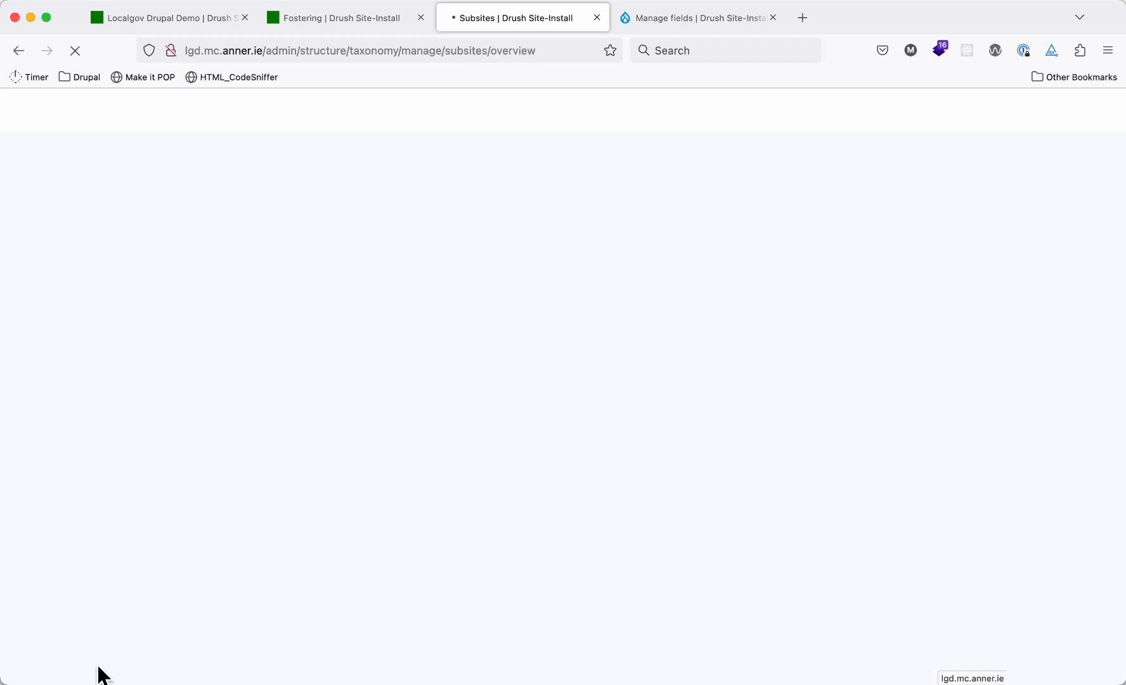
Add and save a term named Subsite 1 in the Subsites vocabulary.
scroll(203, 574, down, 3)
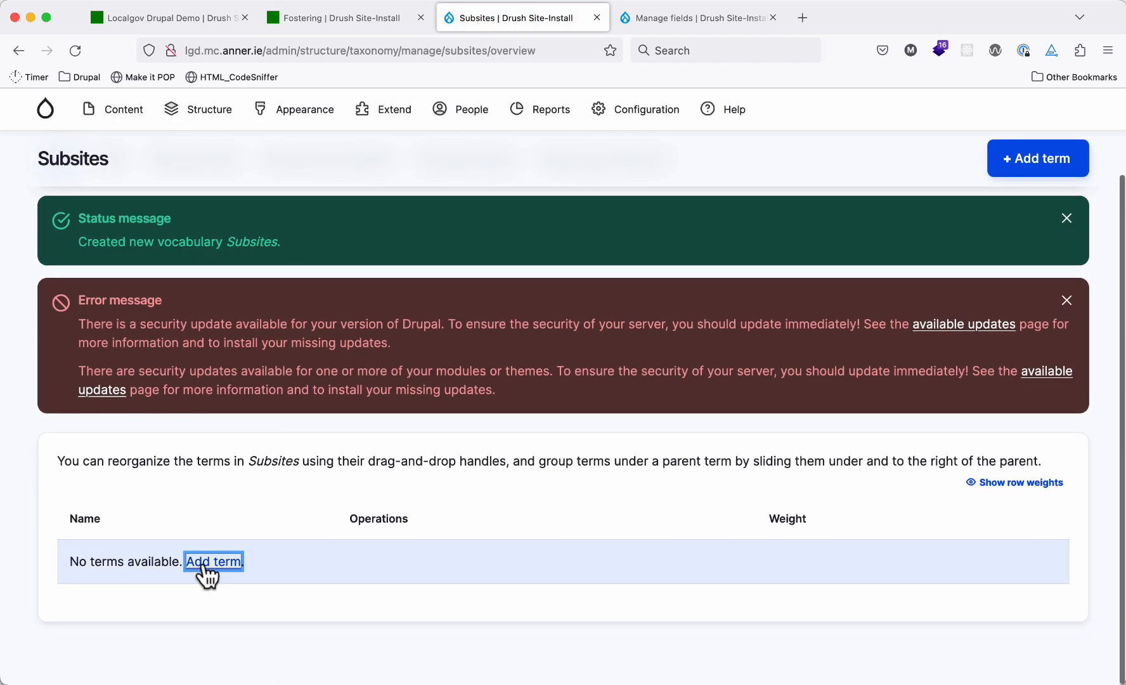
click(201, 563)
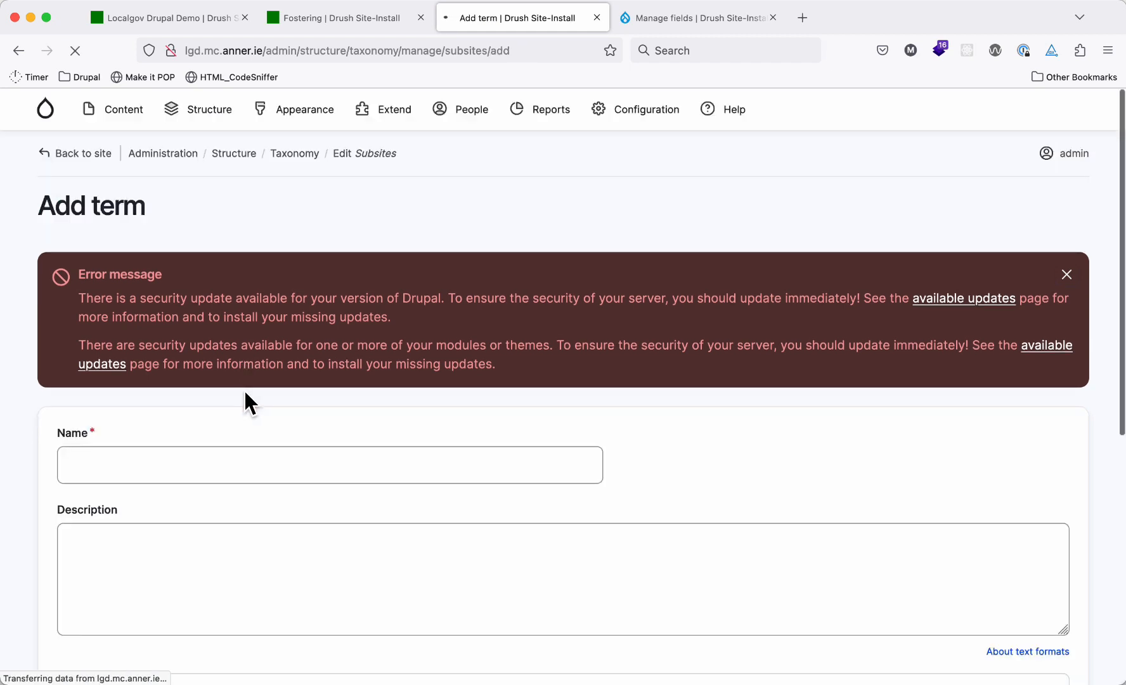
click(133, 462)
text(Site)
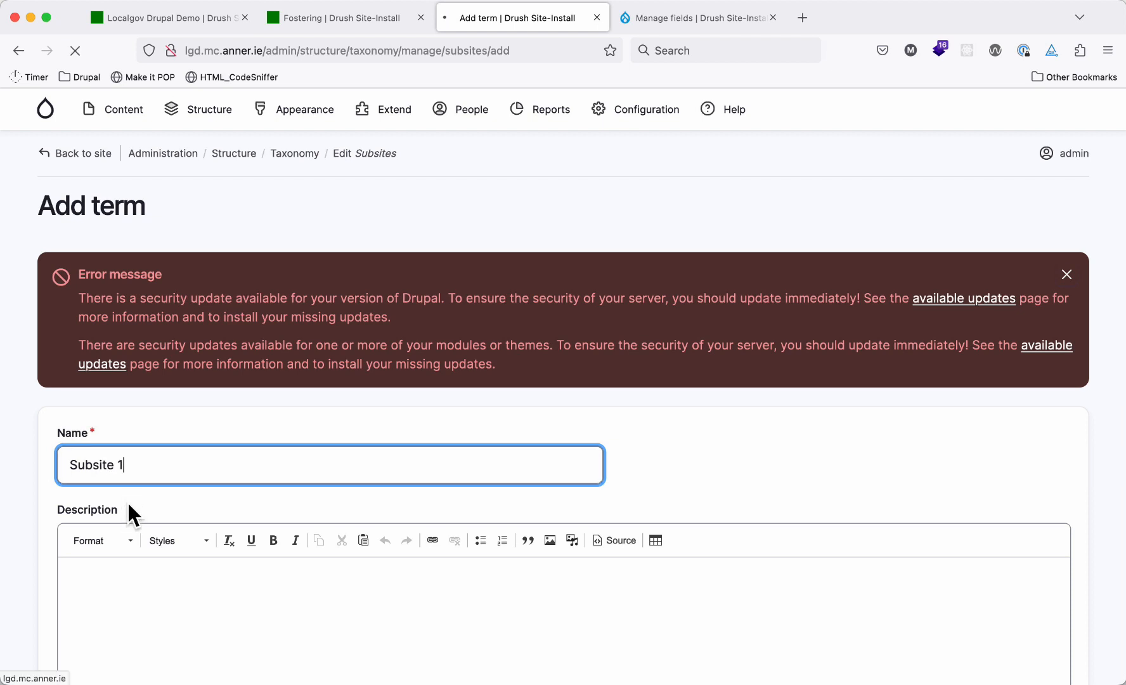
key(Return)
Add and save a second term named Fostering in the Subsites vocabulary.
click(111, 535)
text(S)
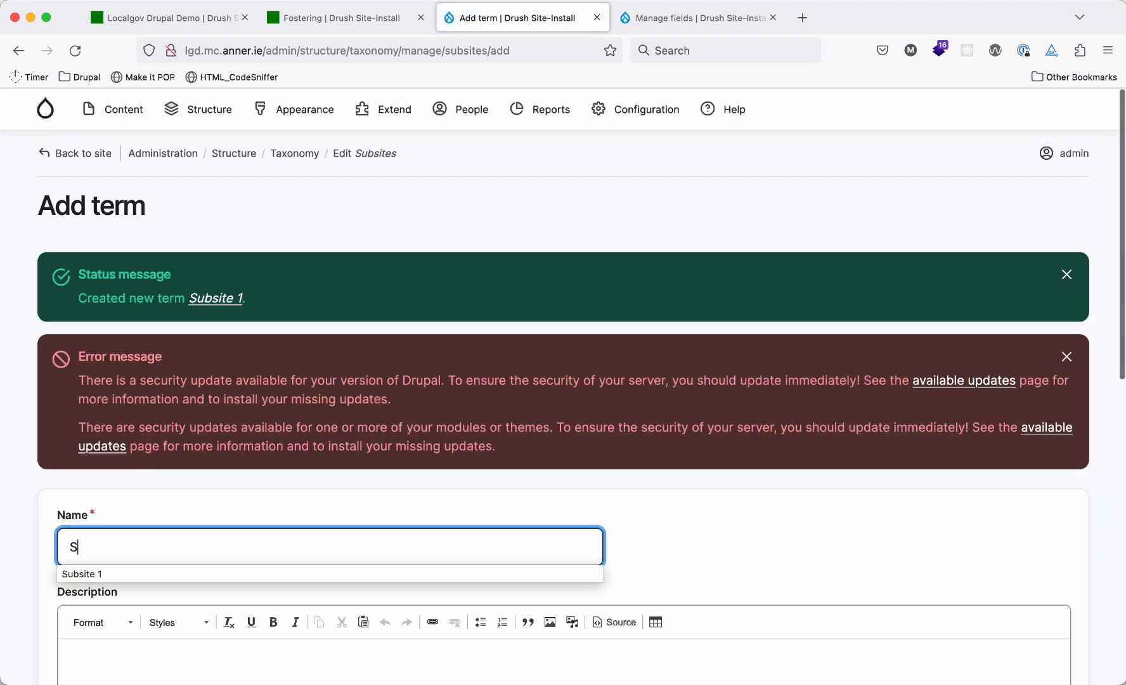
text(ubsite 2)
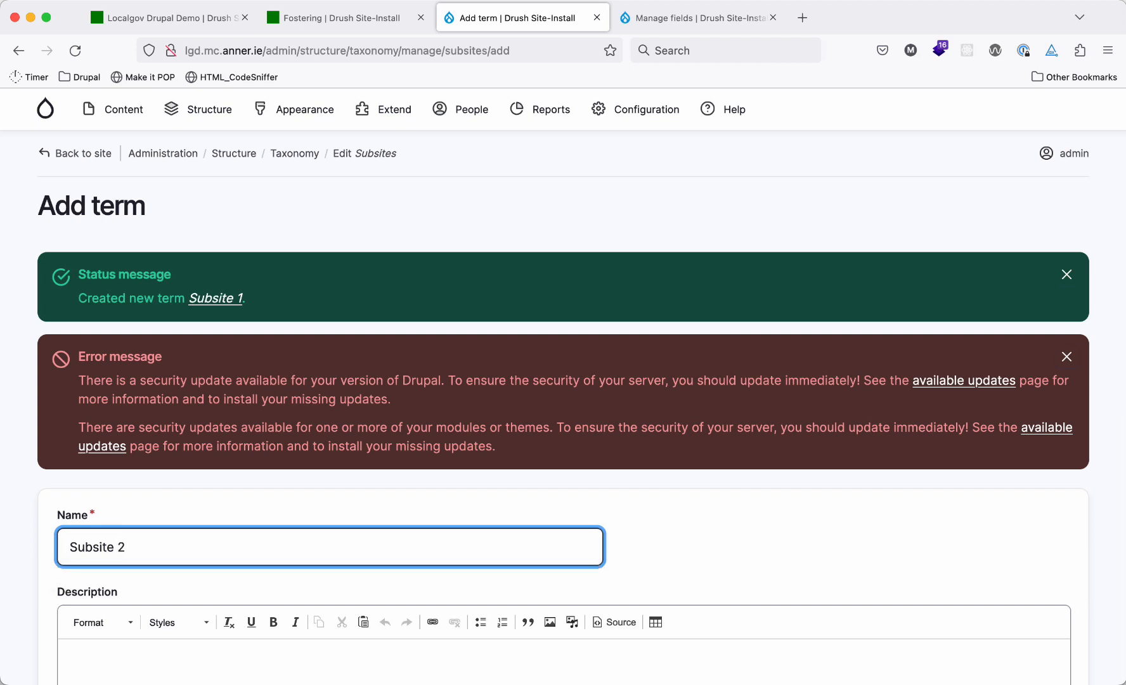
key(super+a)
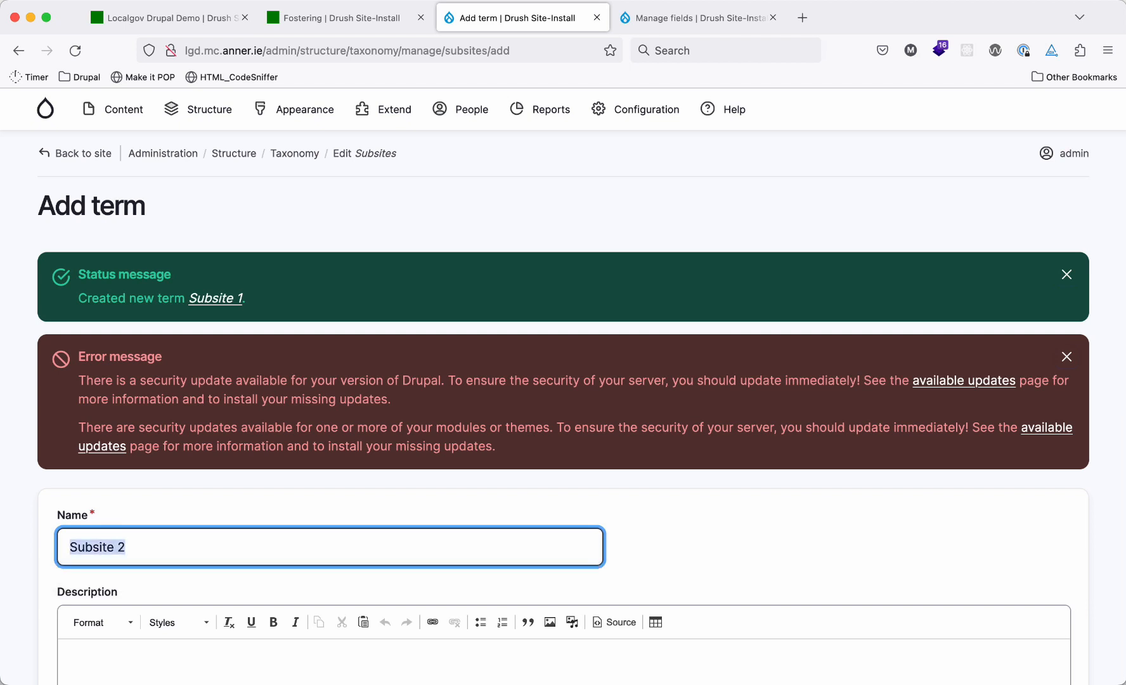
text(Fos)
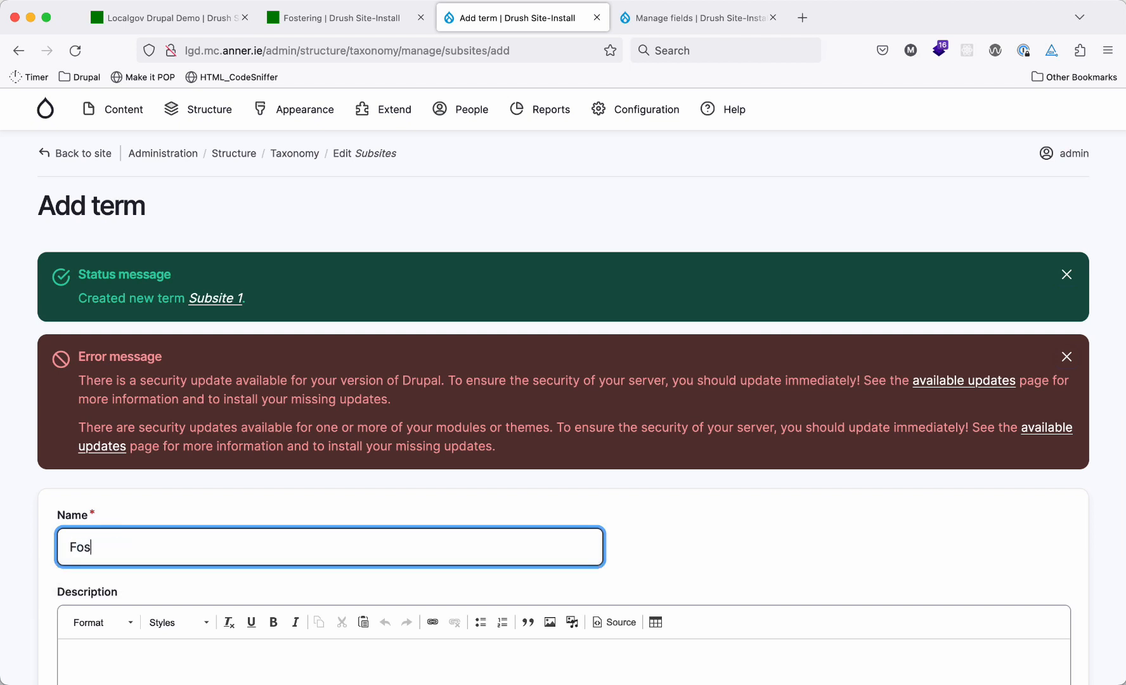
text(tering)
key(Return)
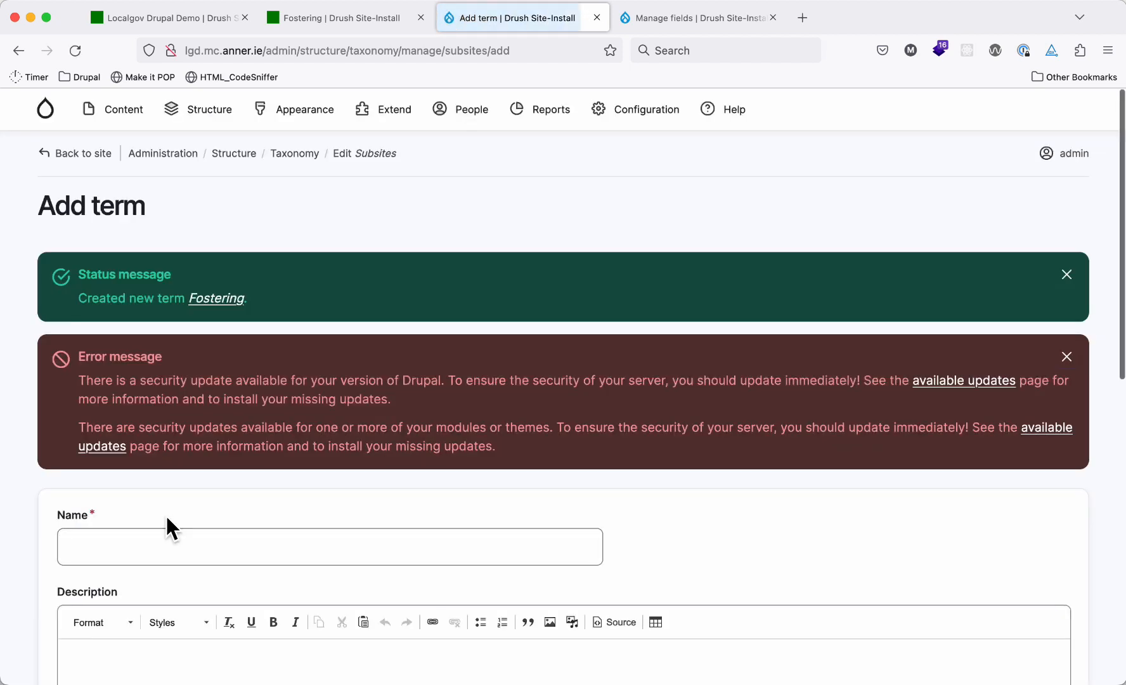
Add and save two more terms in the Subsites vocabulary, Elections and Christmas.
click(138, 545)
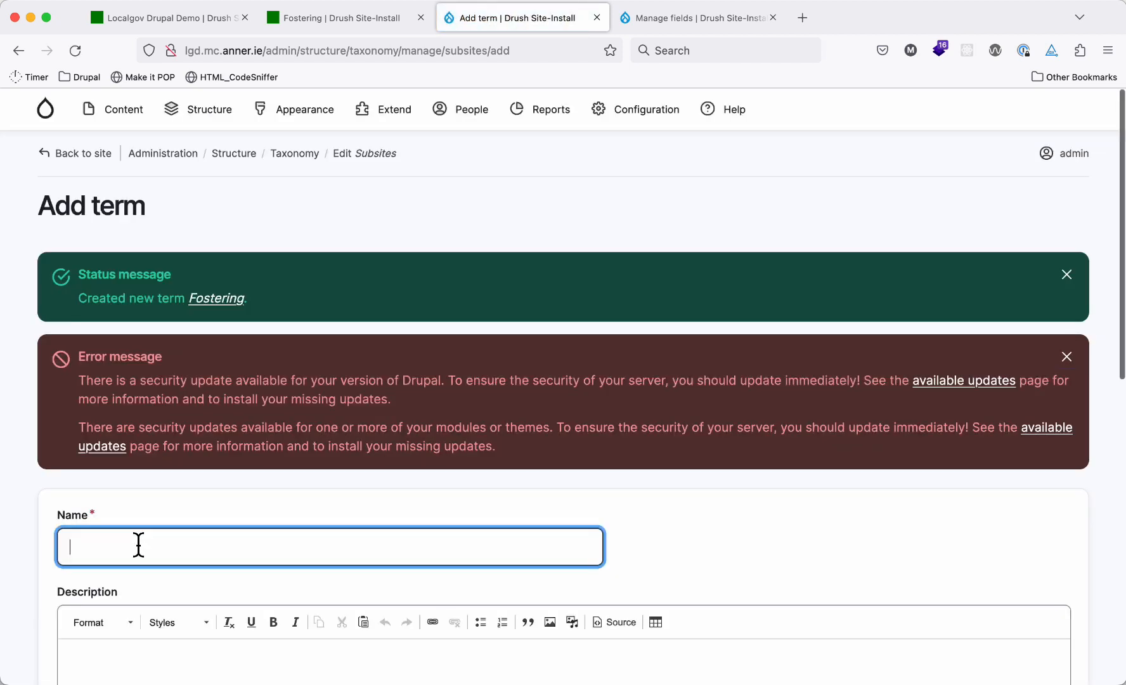
text(Elect)
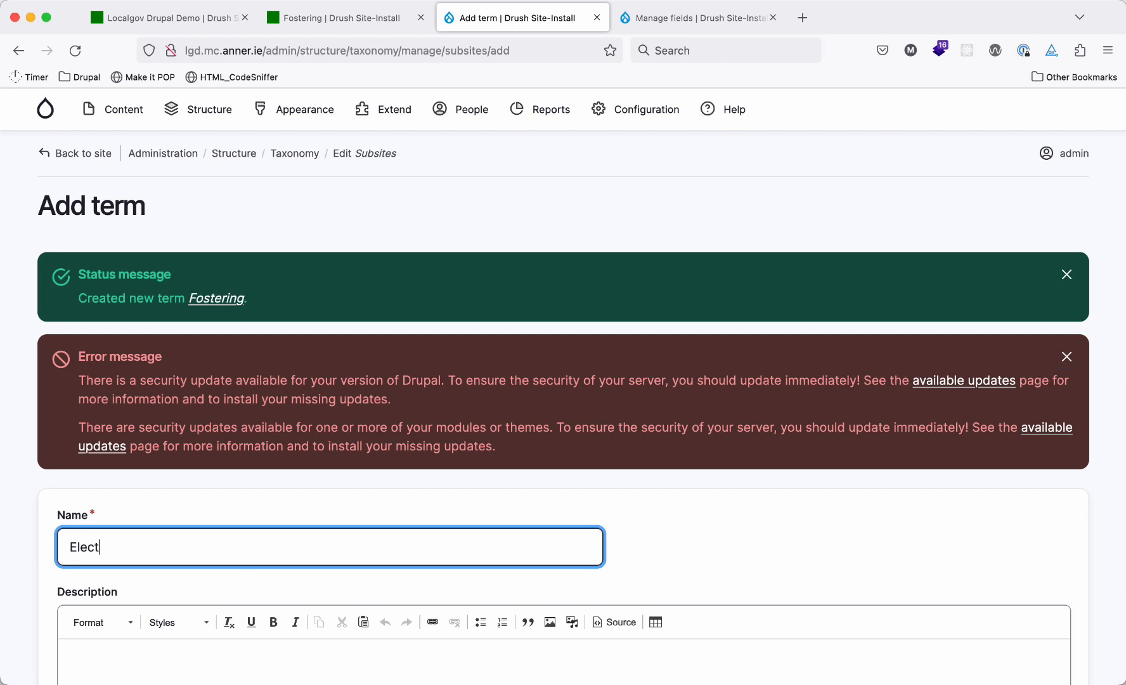
text(ions)
key(Return)
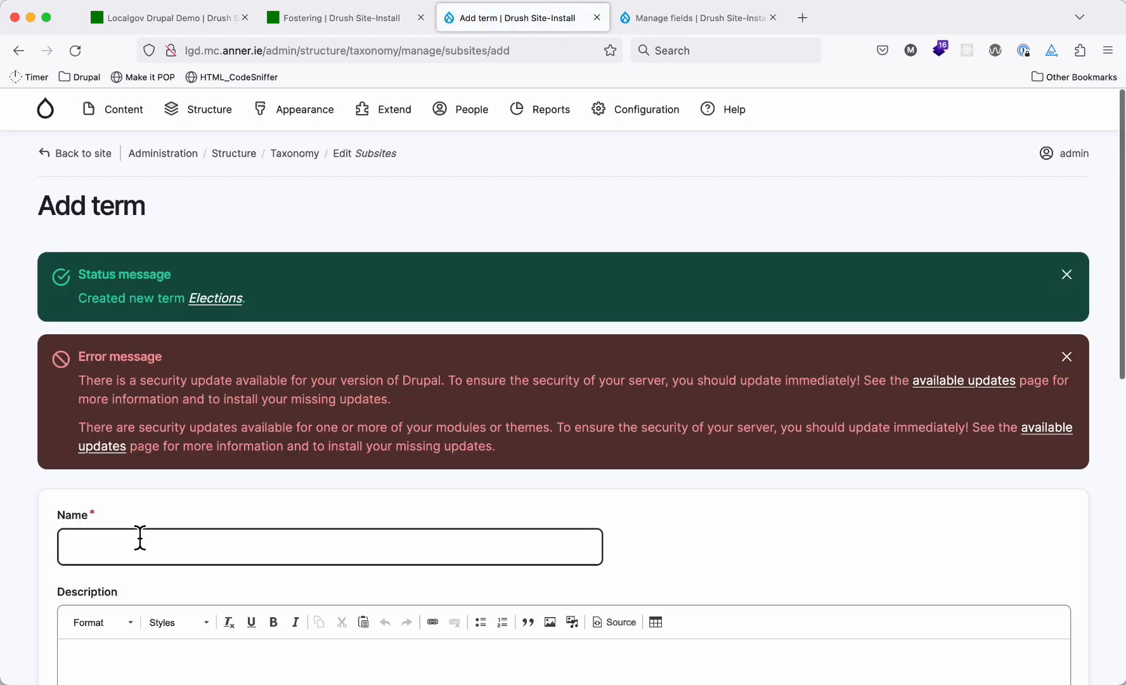
click(140, 538)
text(Christmas)
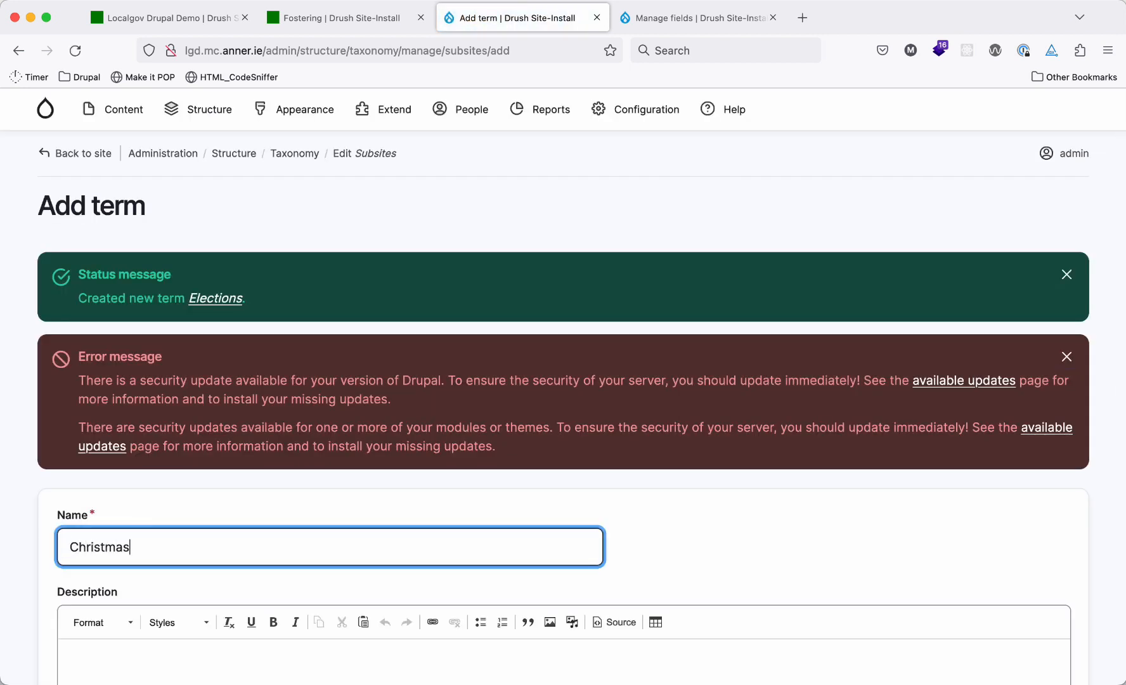
key(Return)
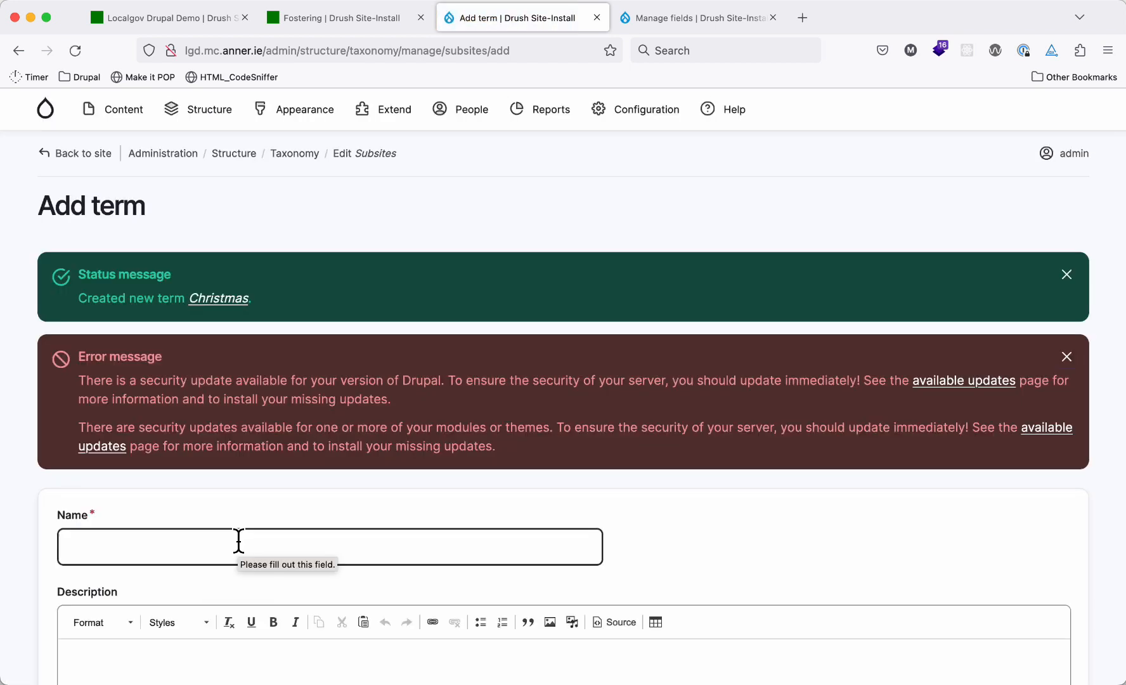
Open the field management page of the Subsite overview content type.
scroll(238, 541, down, 1)
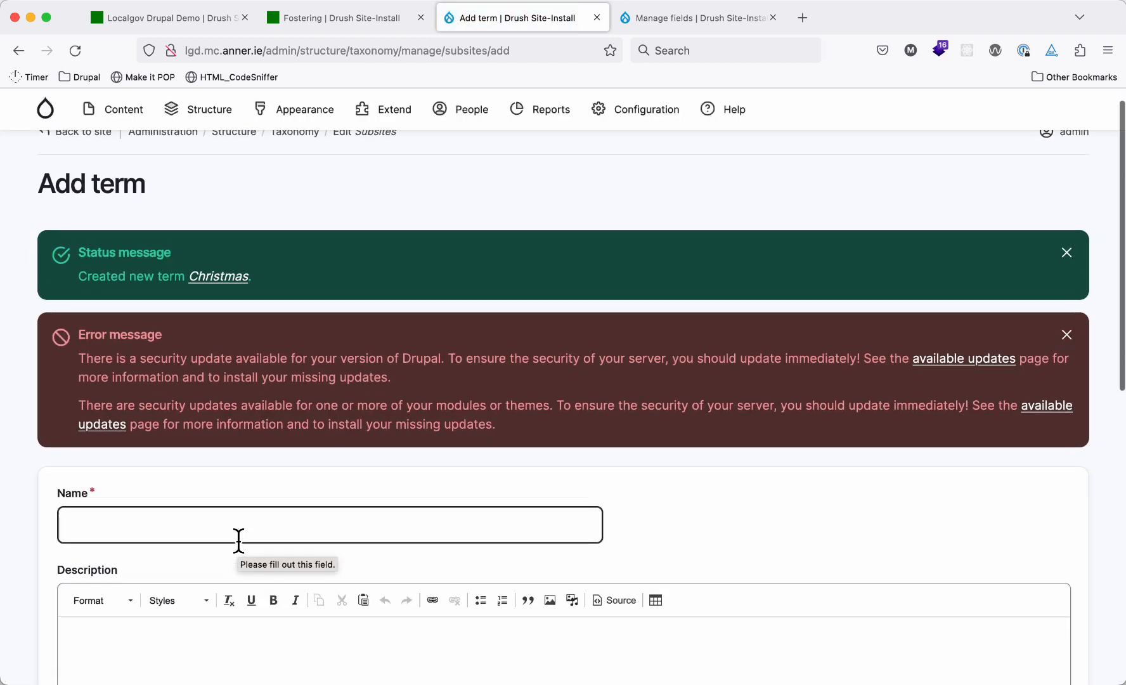
scroll(239, 540, up, 1)
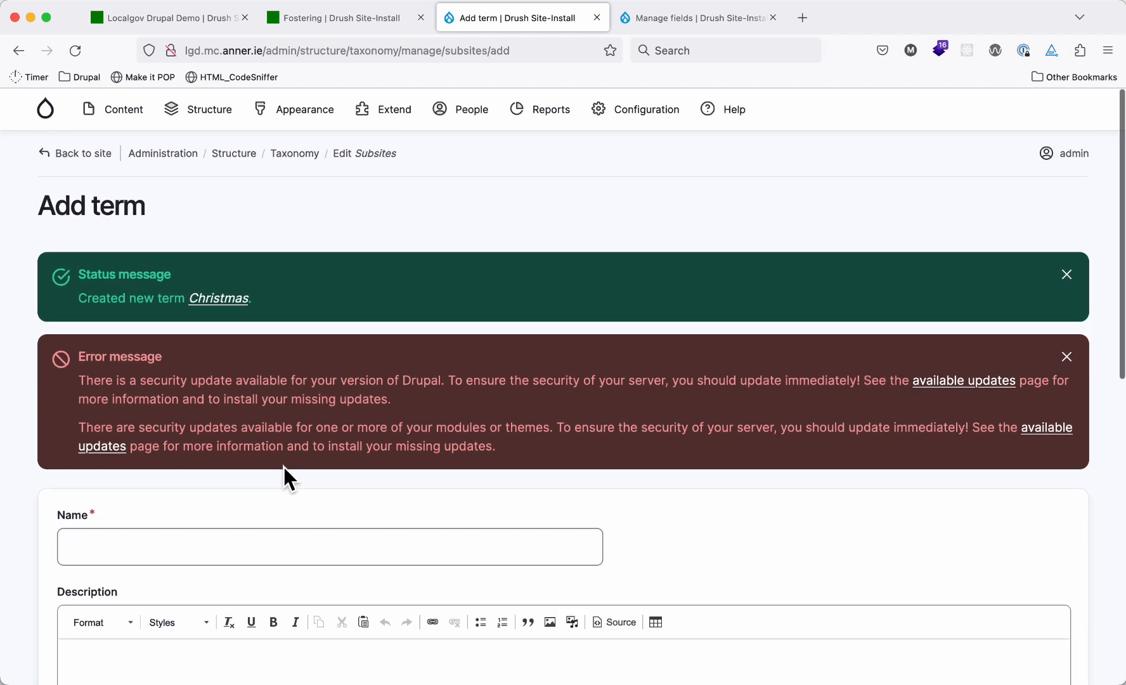
mouse_move(216, 106)
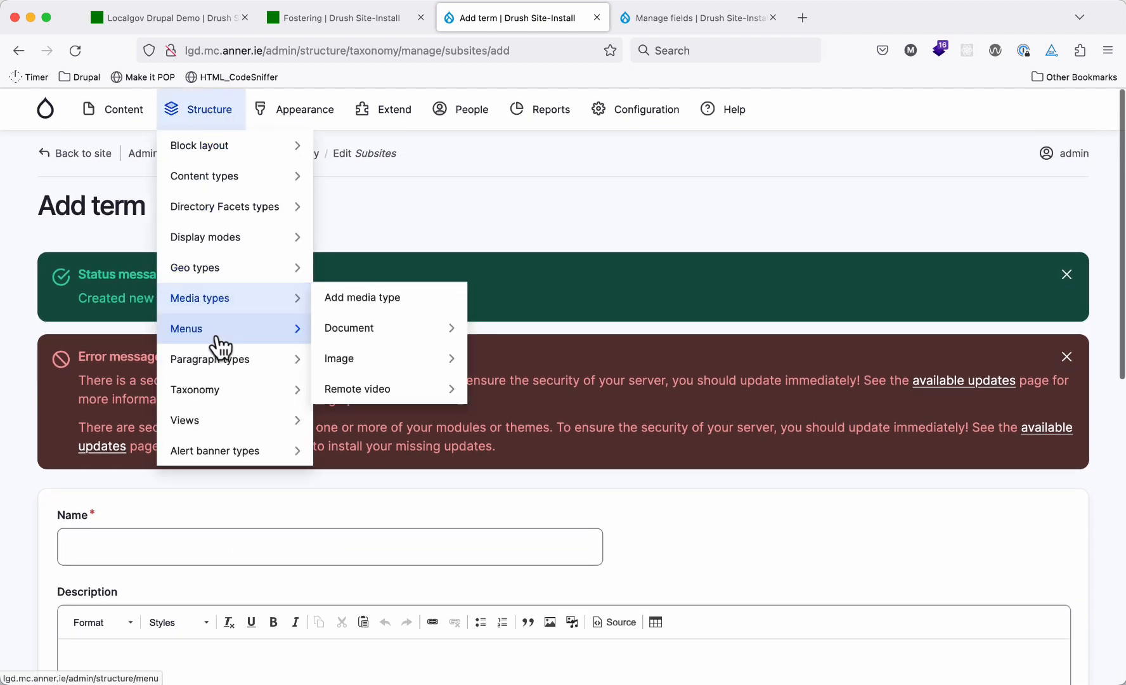
mouse_move(240, 181)
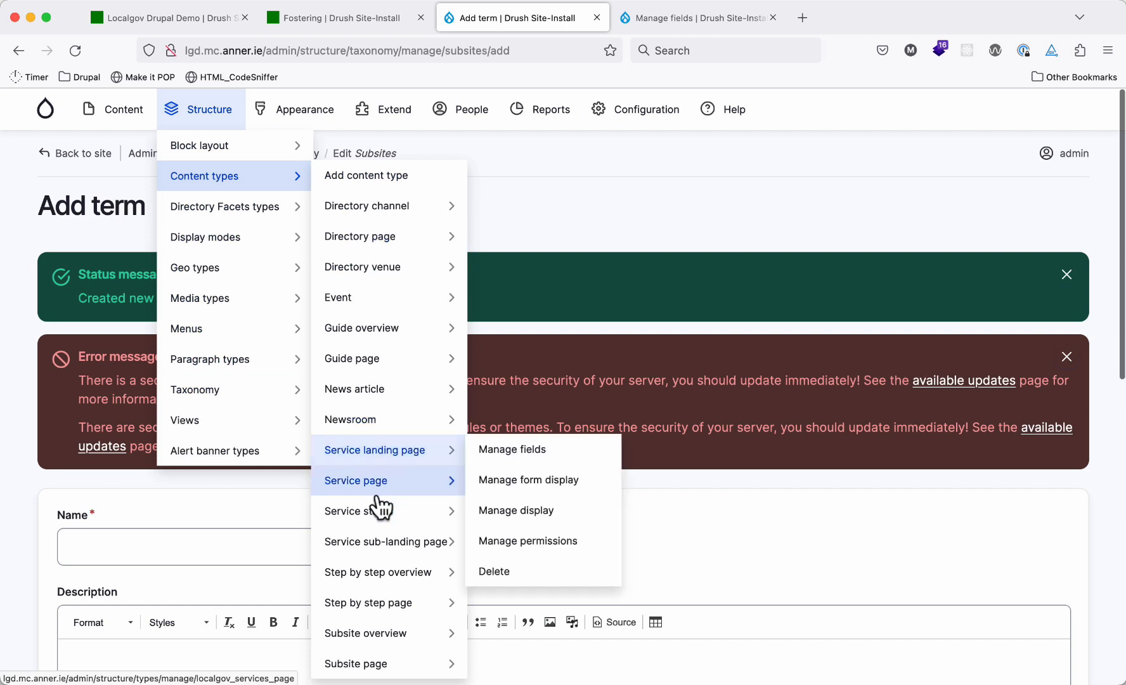
mouse_move(377, 634)
click(486, 632)
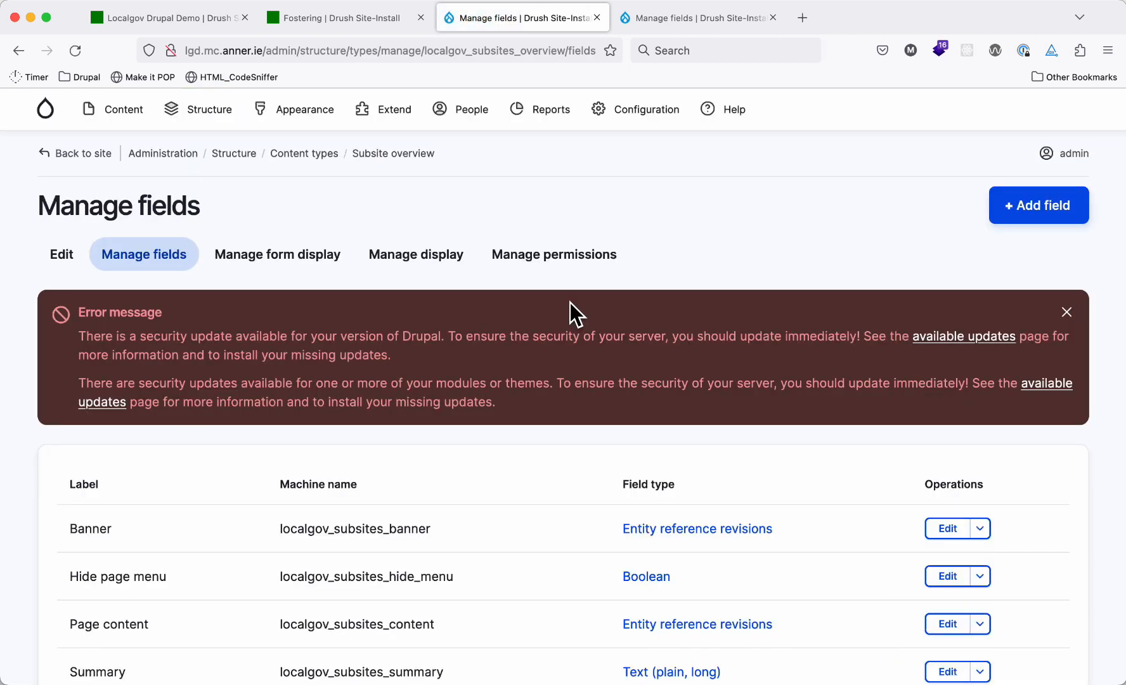
Add a new Taxonomy term field labelled Subsite to the content type and save its field settings, limited to 1 value.
click(1008, 211)
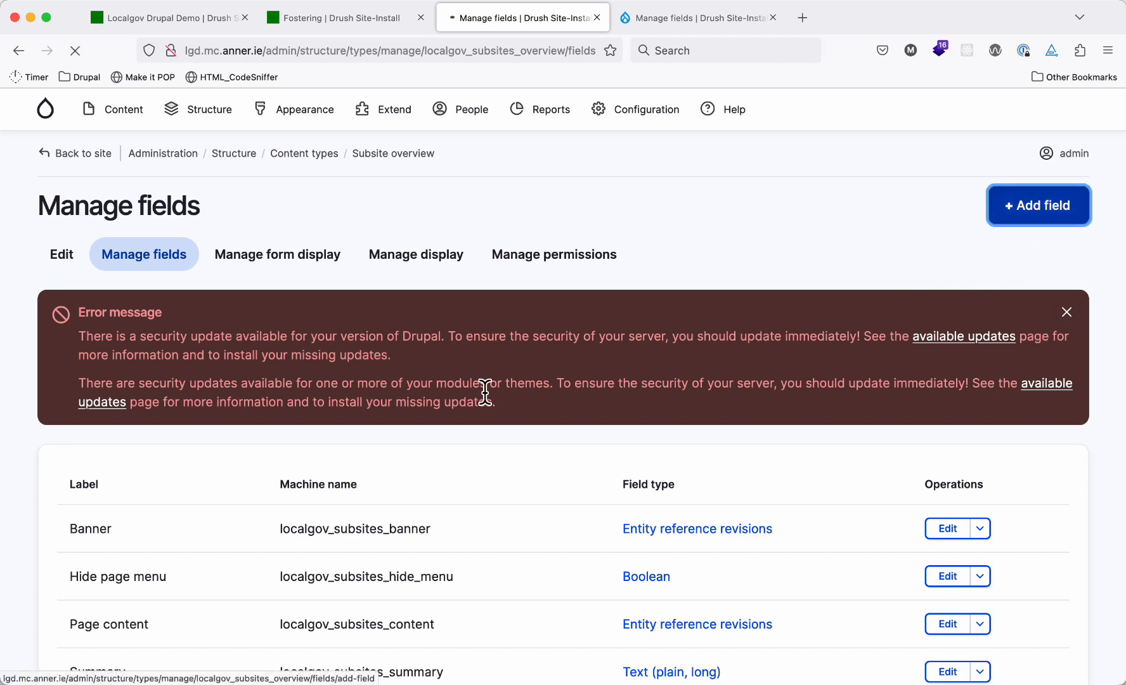
click(185, 477)
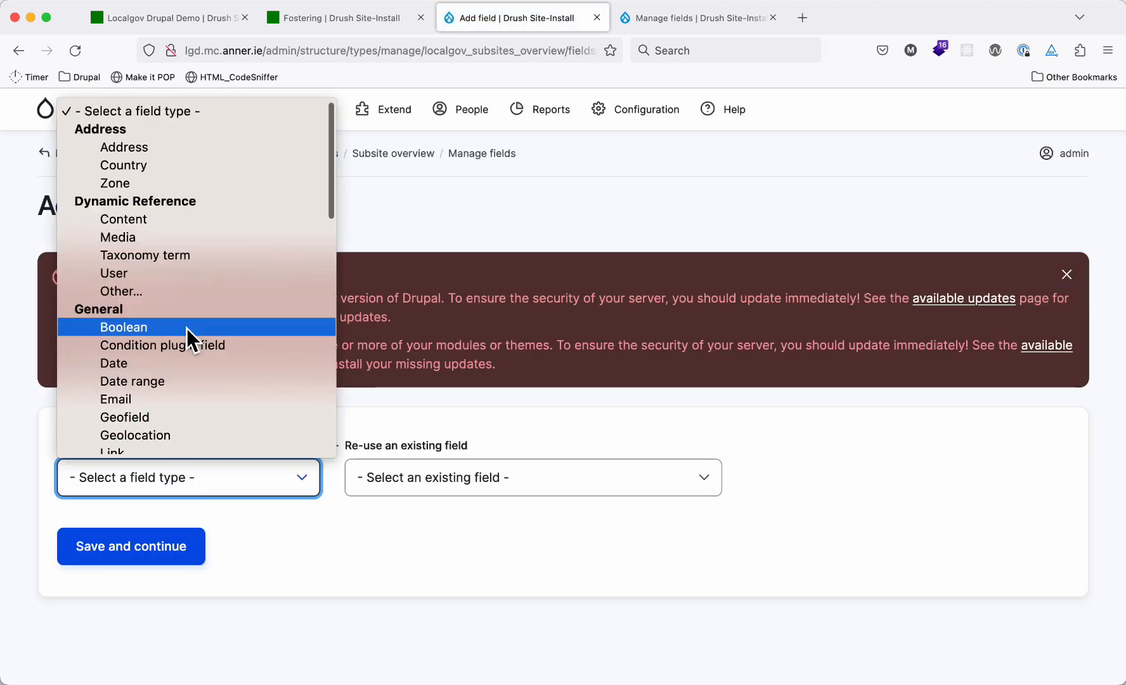
click(188, 259)
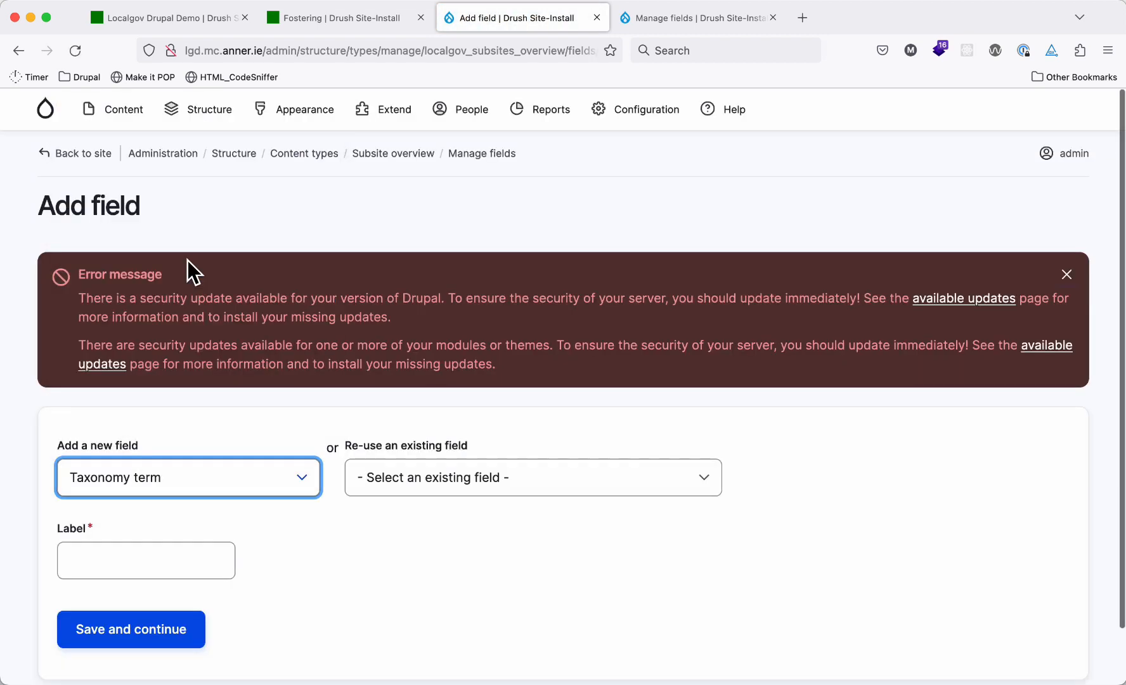
click(136, 559)
text(Subsite)
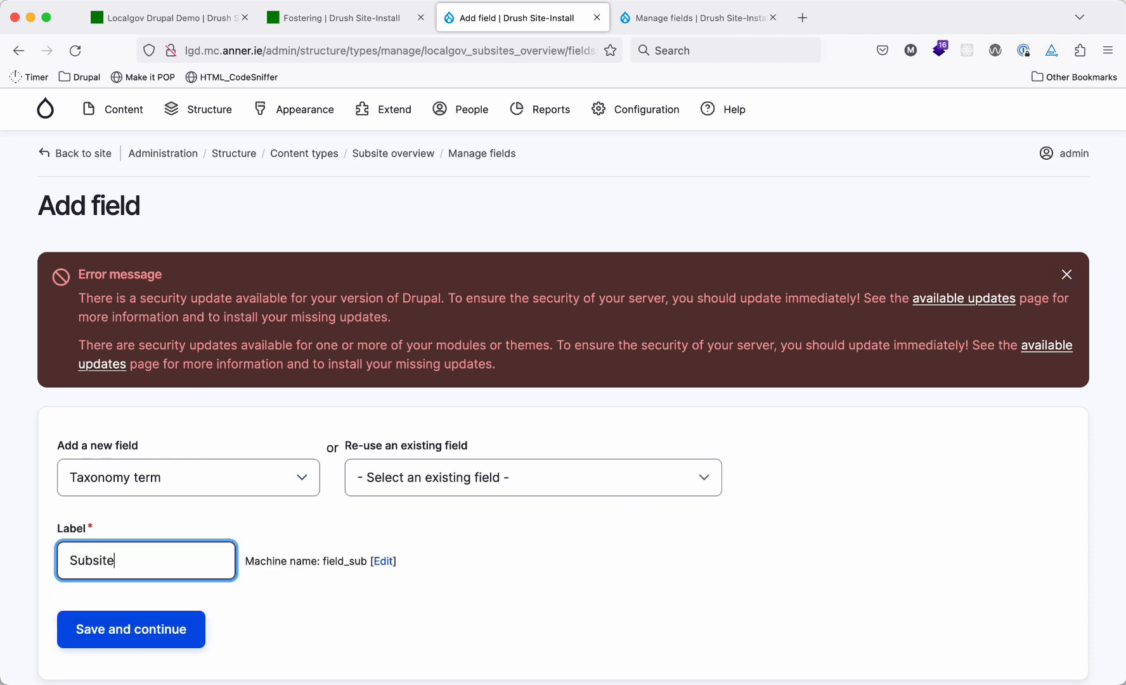
click(139, 643)
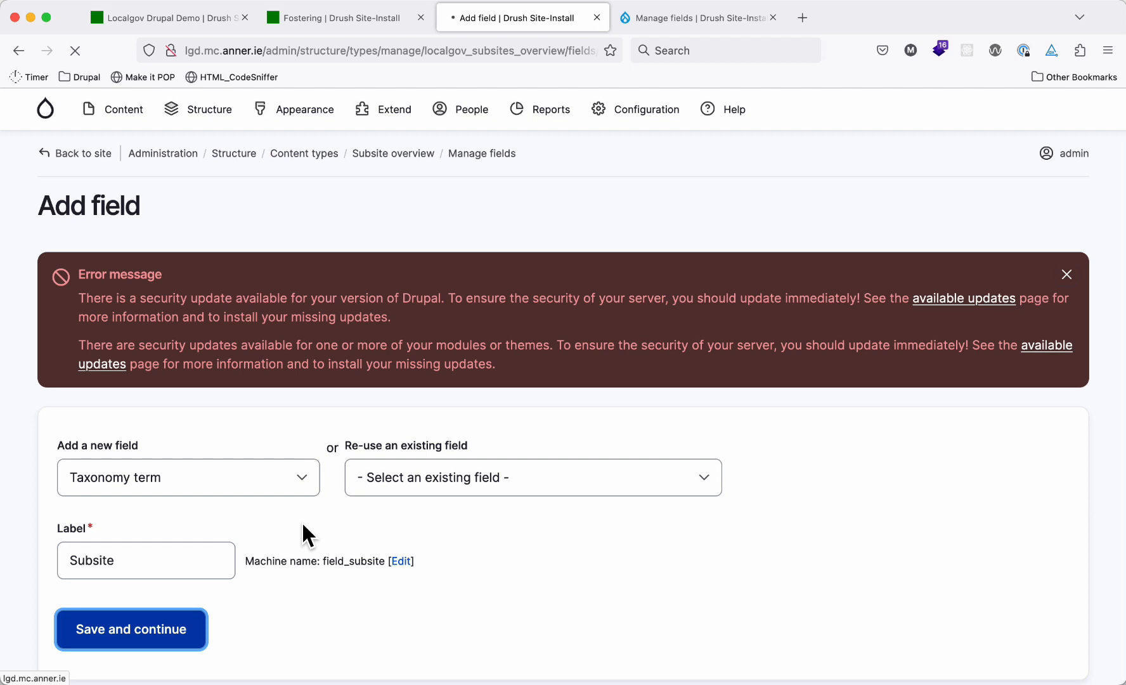
scroll(301, 521, down, 3)
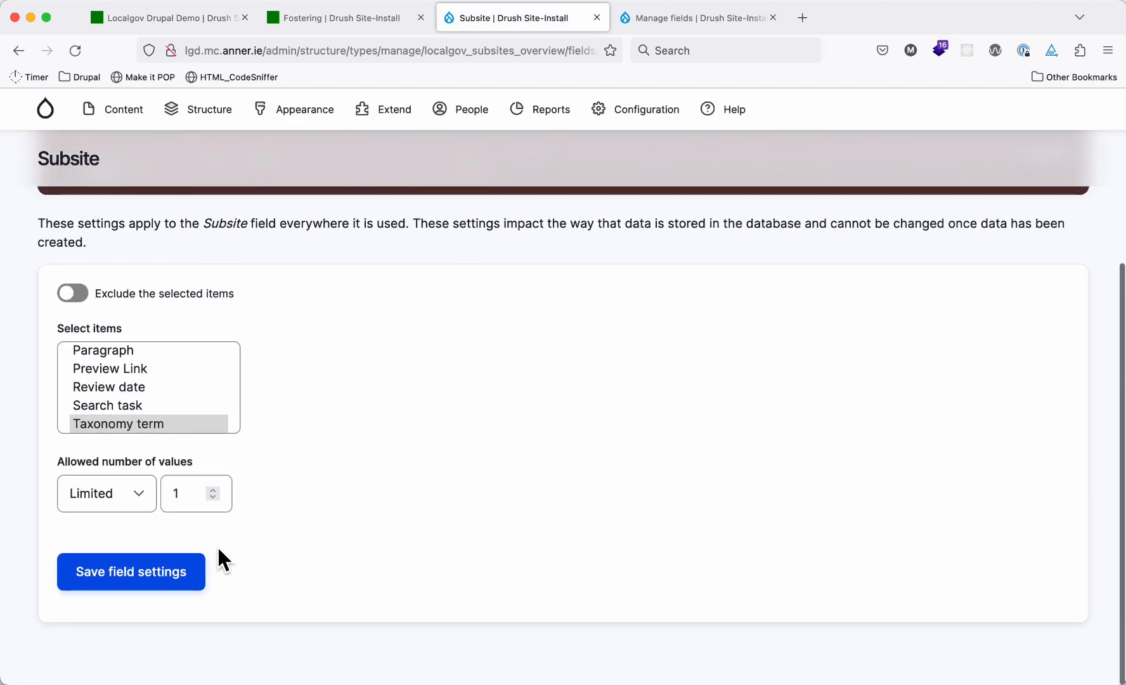
click(118, 574)
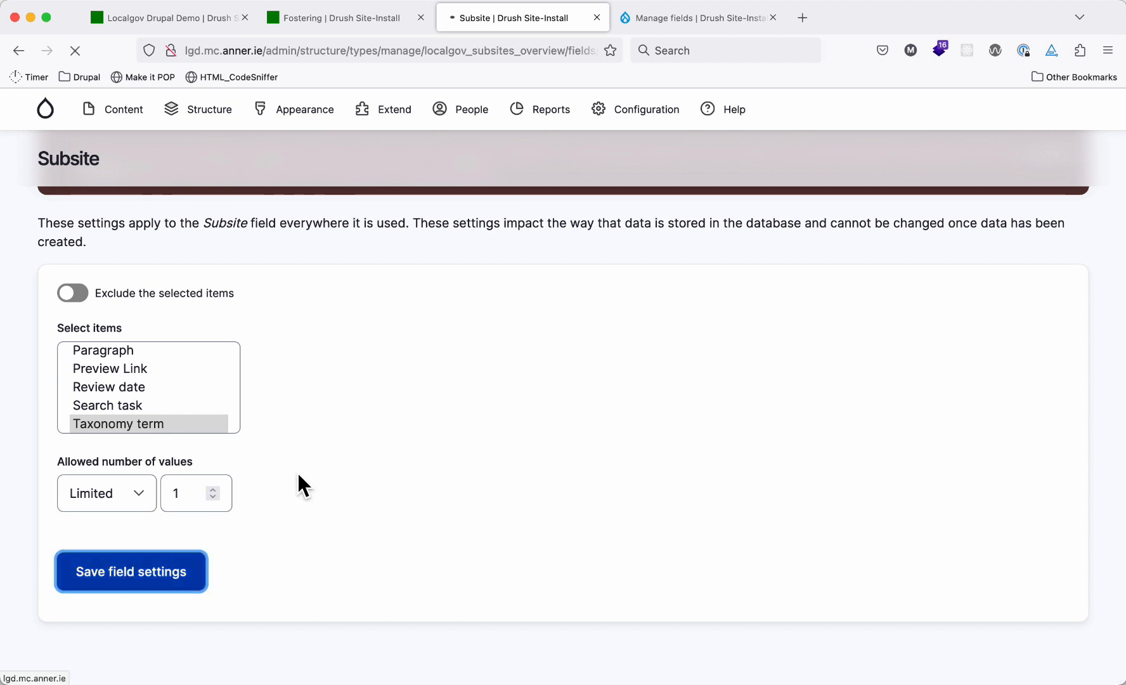
Set Subsites as the Subsite field's reference vocabulary and save the settings.
scroll(298, 473, down, 10)
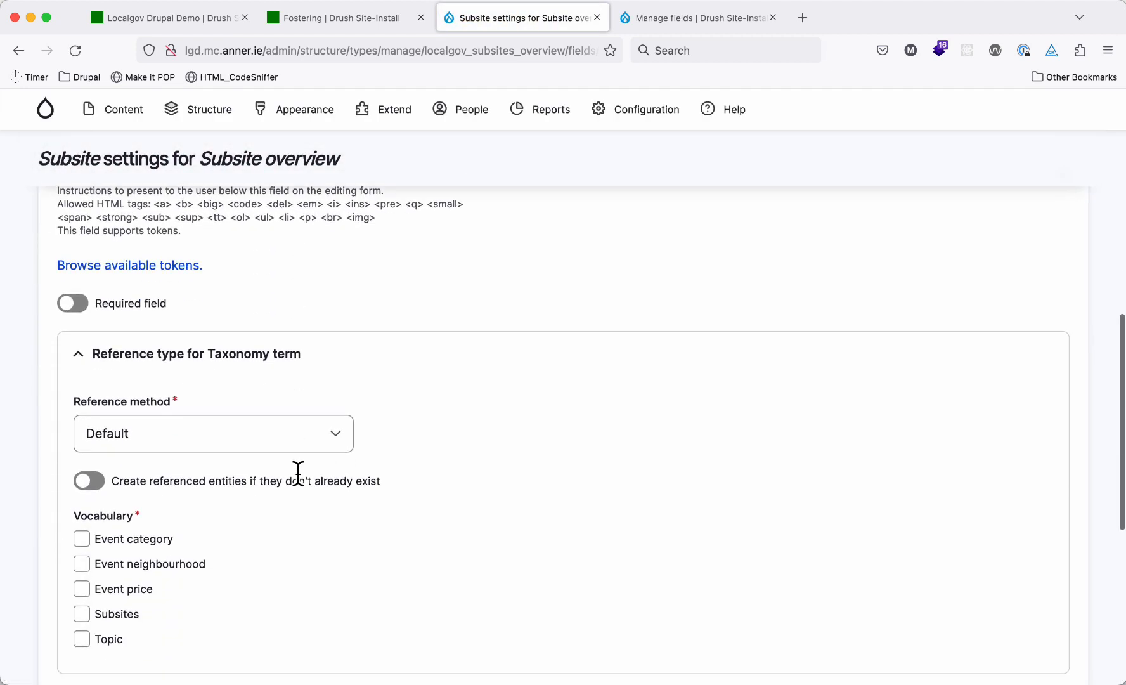
scroll(298, 474, down, 3)
click(118, 439)
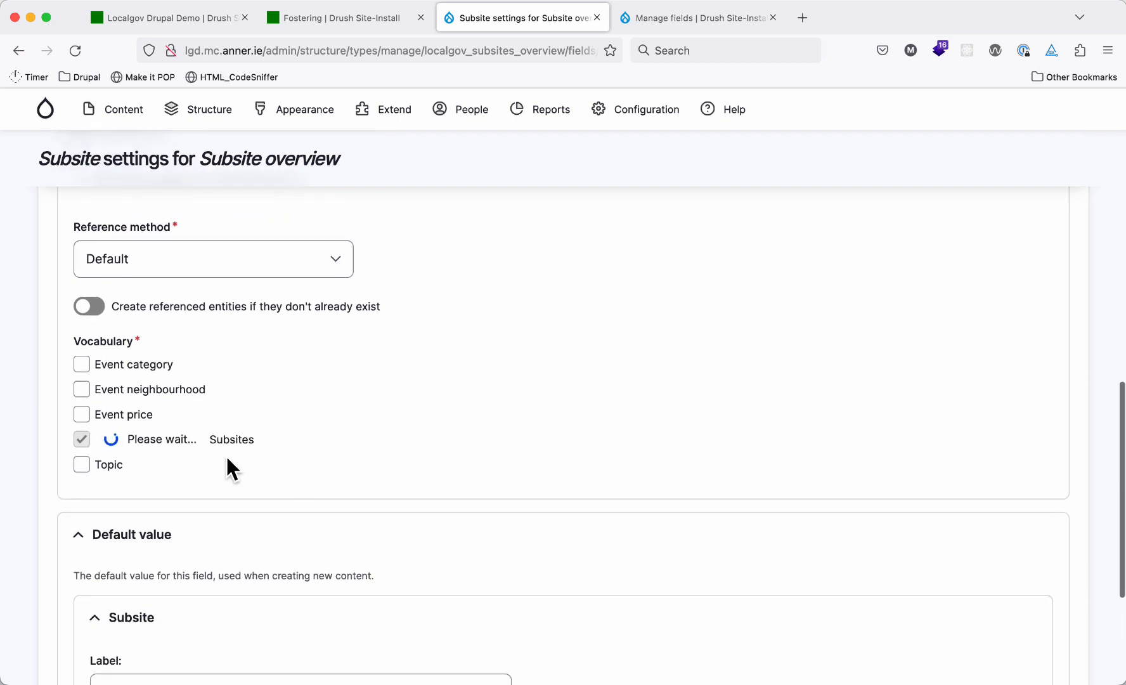
scroll(225, 454, down, 5)
click(121, 581)
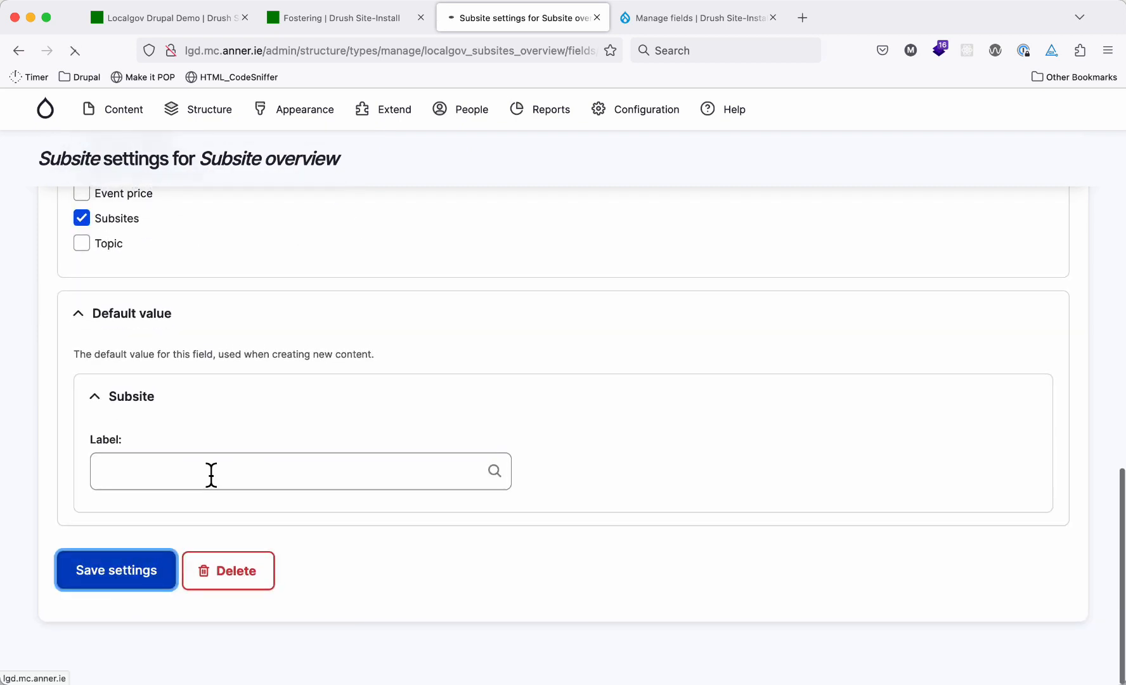
In the Subsite overview form display, move the Subsite field into the Description tab group, above Title.
scroll(238, 443, up, 3)
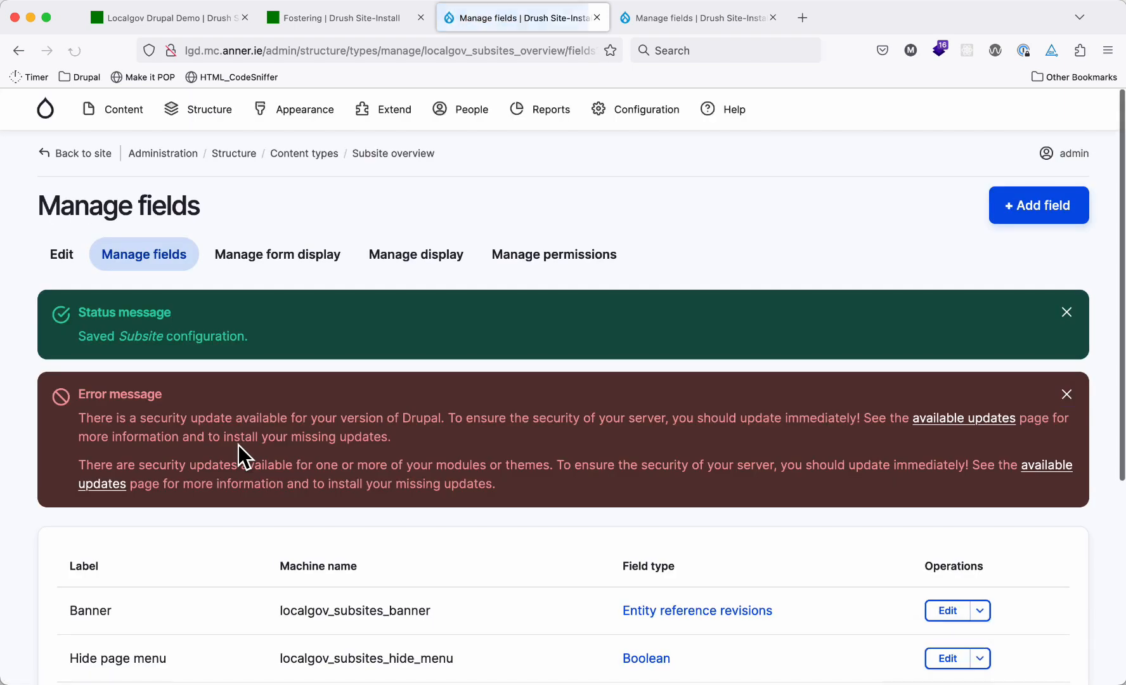
scroll(239, 444, down, 1)
click(301, 220)
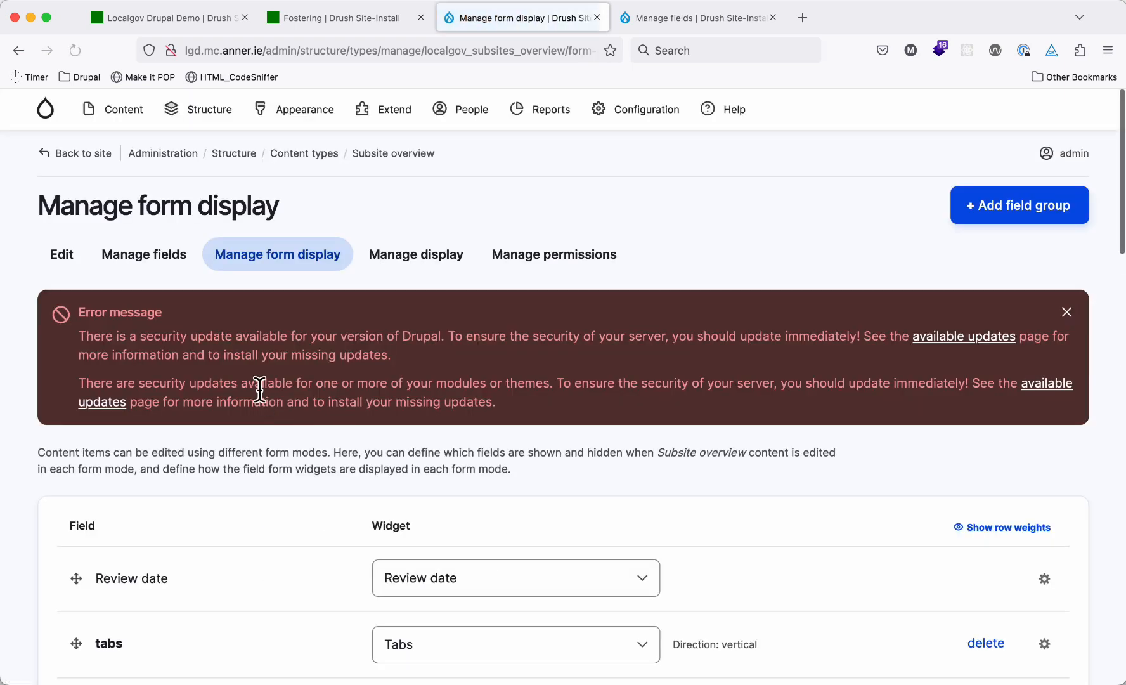
scroll(259, 390, down, 15)
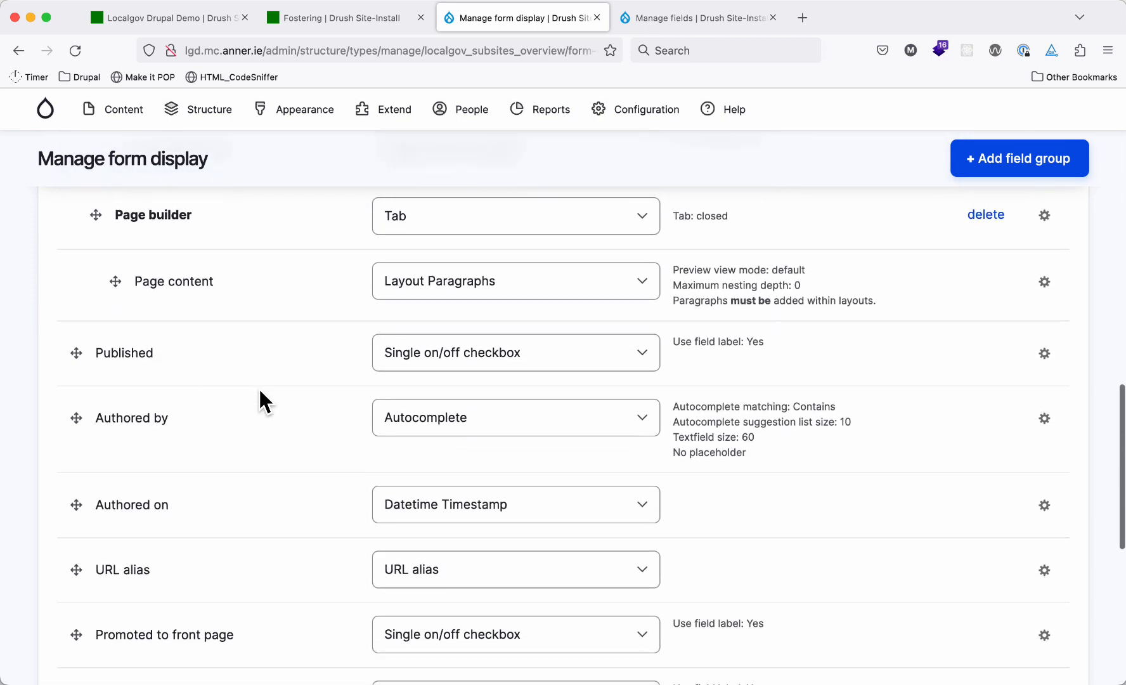
scroll(260, 401, down, 8)
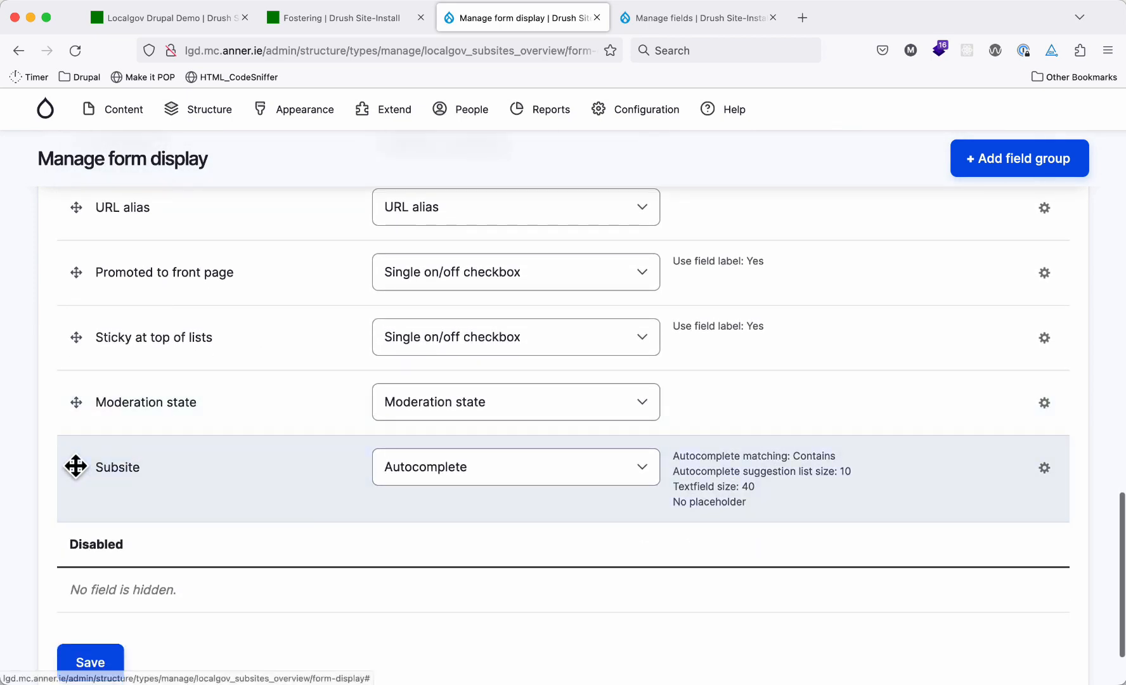
mouse_move(76, 466)
mouse_down()
mouse_move(180, 166)
mouse_move(191, 47)
mouse_move(161, 296)
mouse_move(165, 460)
mouse_up()
Set the Subsite field's widget to Select list and save the Subsite overview form display.
click(411, 433)
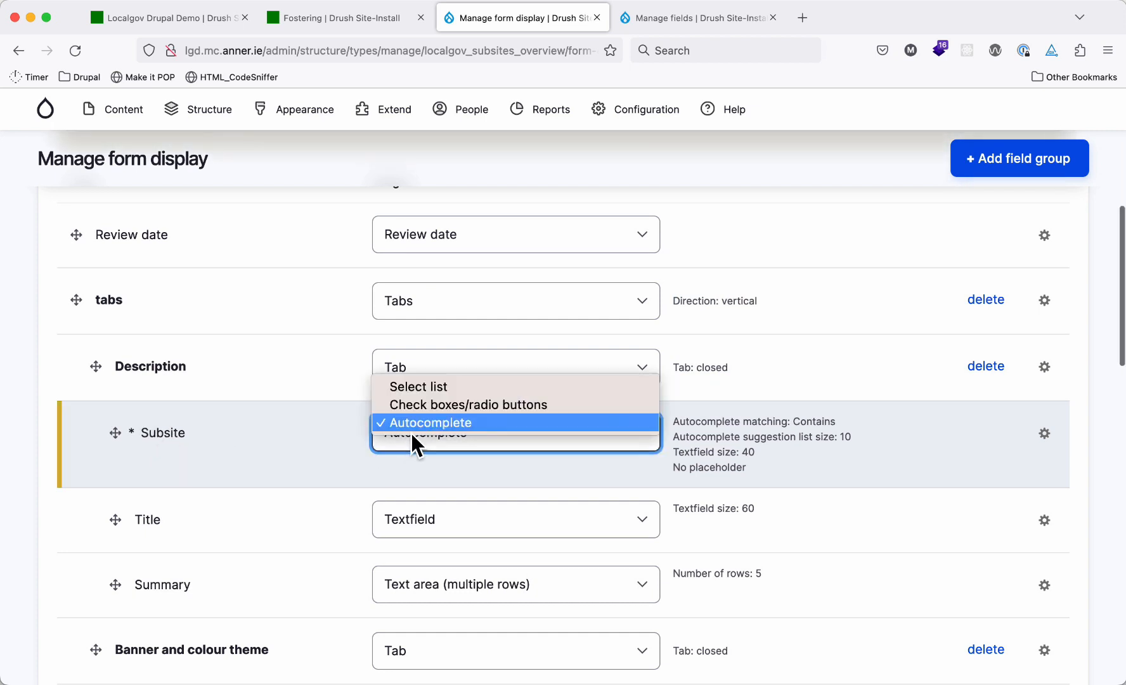
click(452, 386)
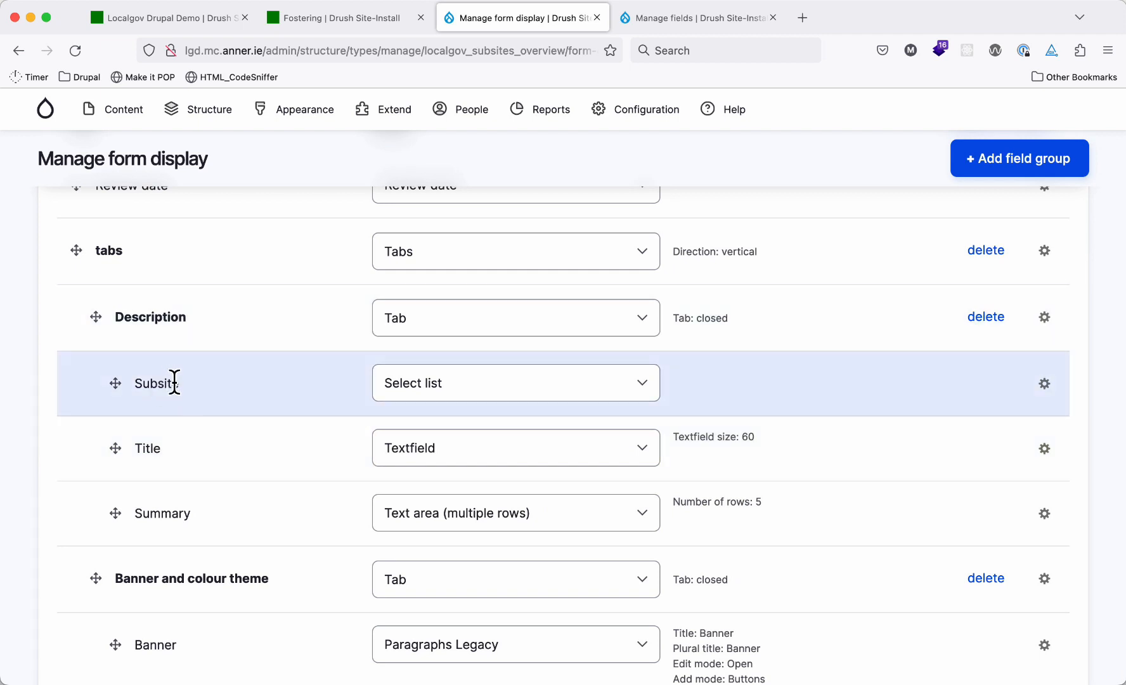
scroll(151, 385, down, 10)
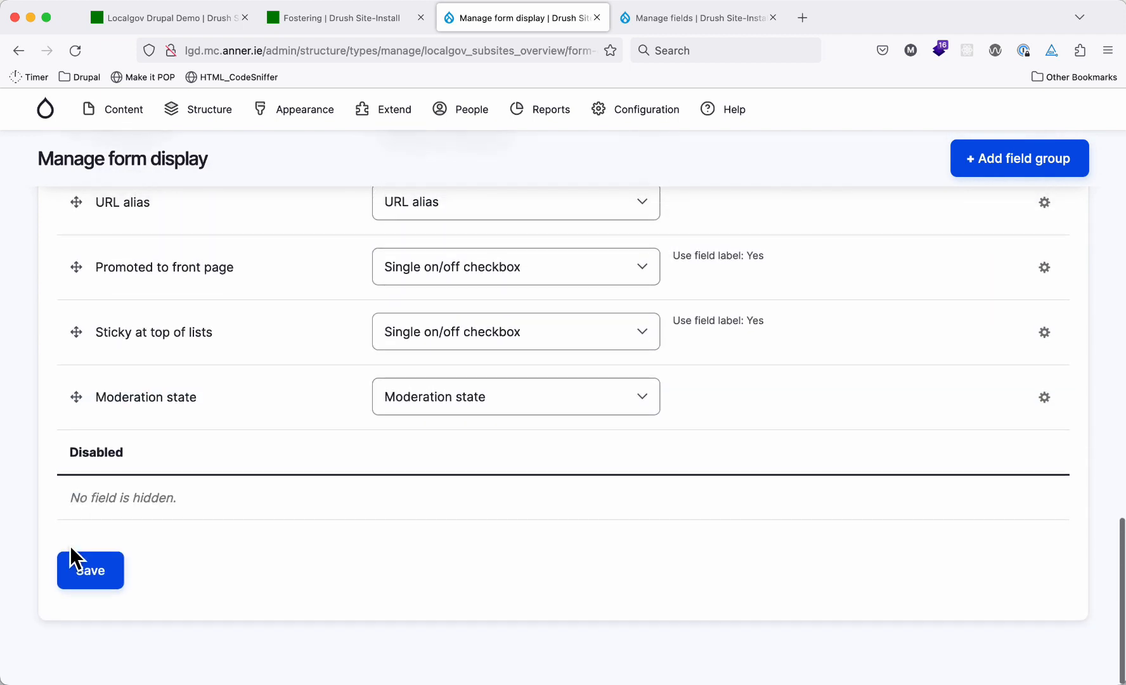
click(87, 570)
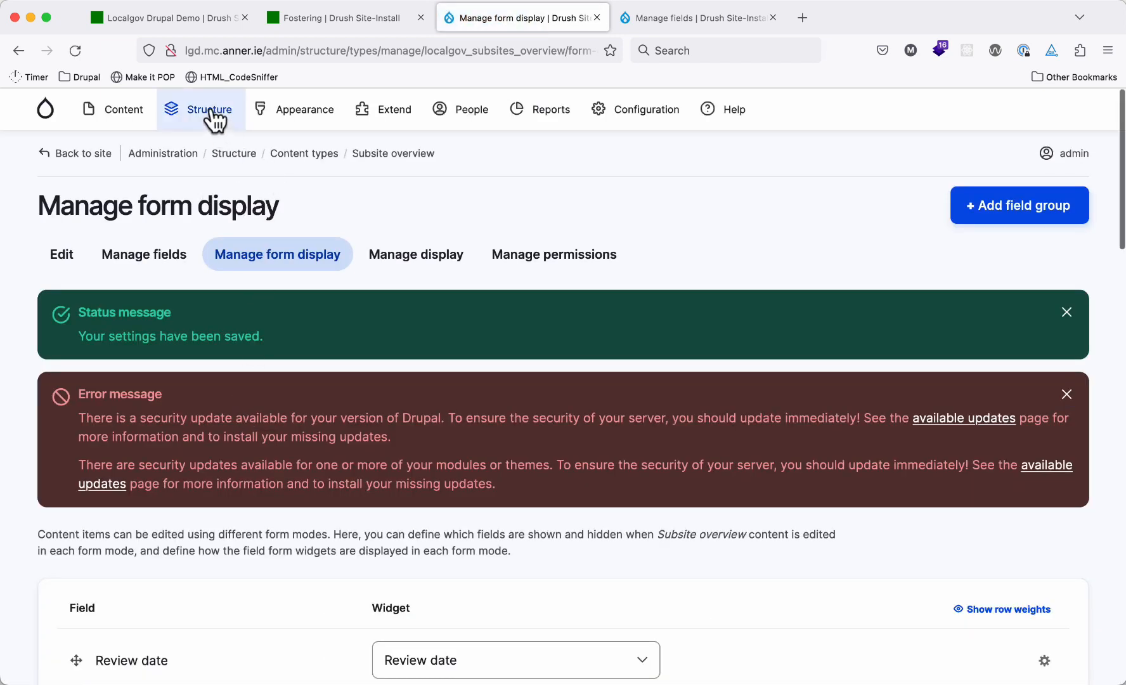
Disable the Subsite field in the default display of the Subsite overview content type and save the display settings.
click(424, 256)
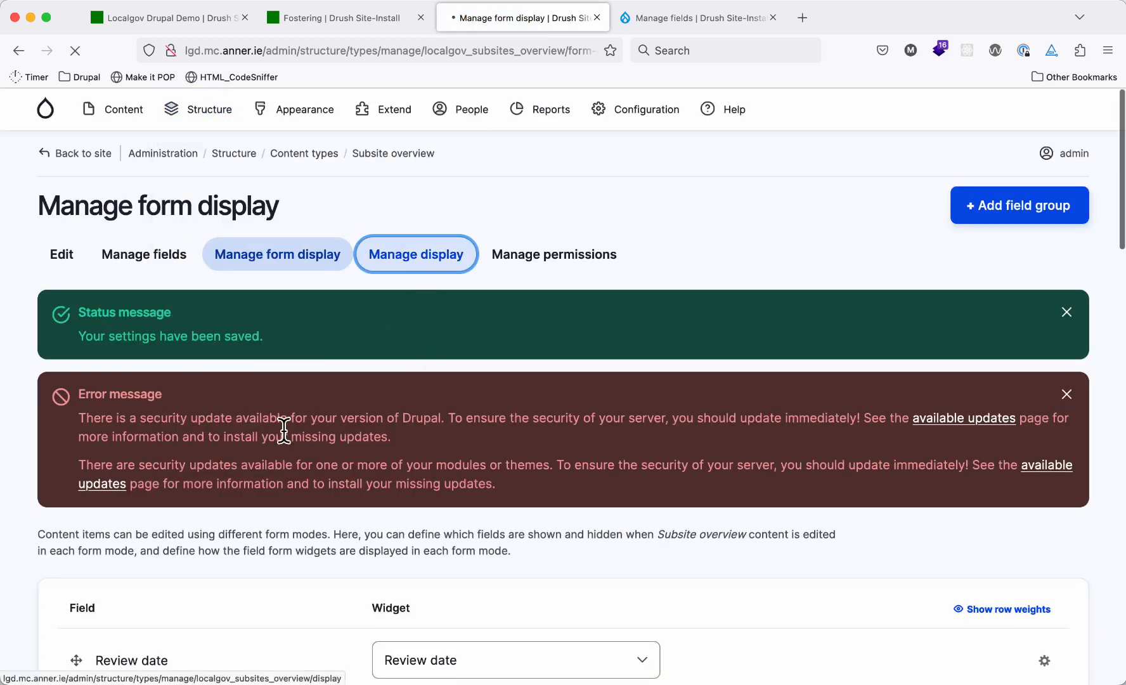
scroll(168, 499, down, 5)
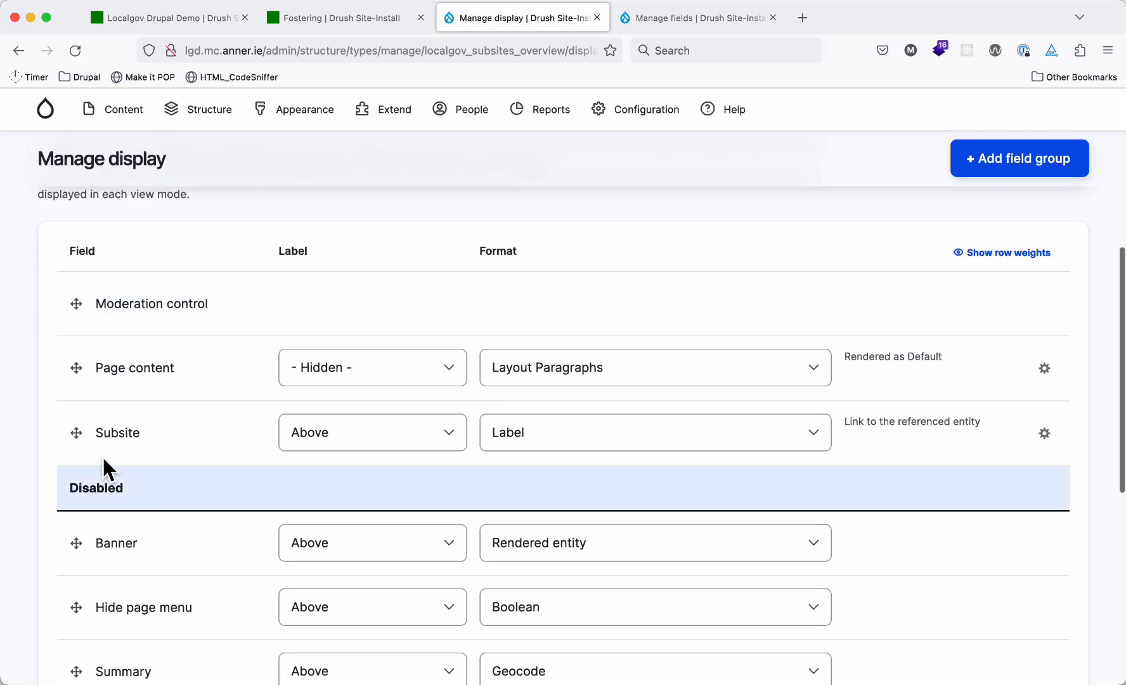
drag(77, 428, 81, 509)
scroll(80, 508, down, 7)
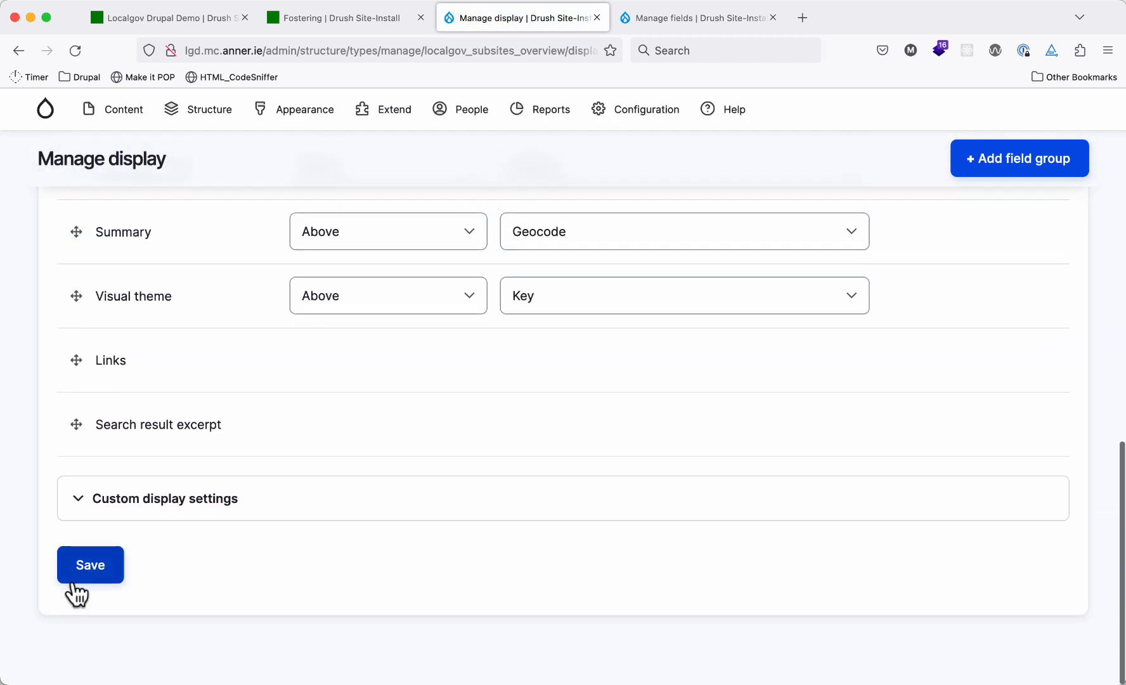
click(90, 578)
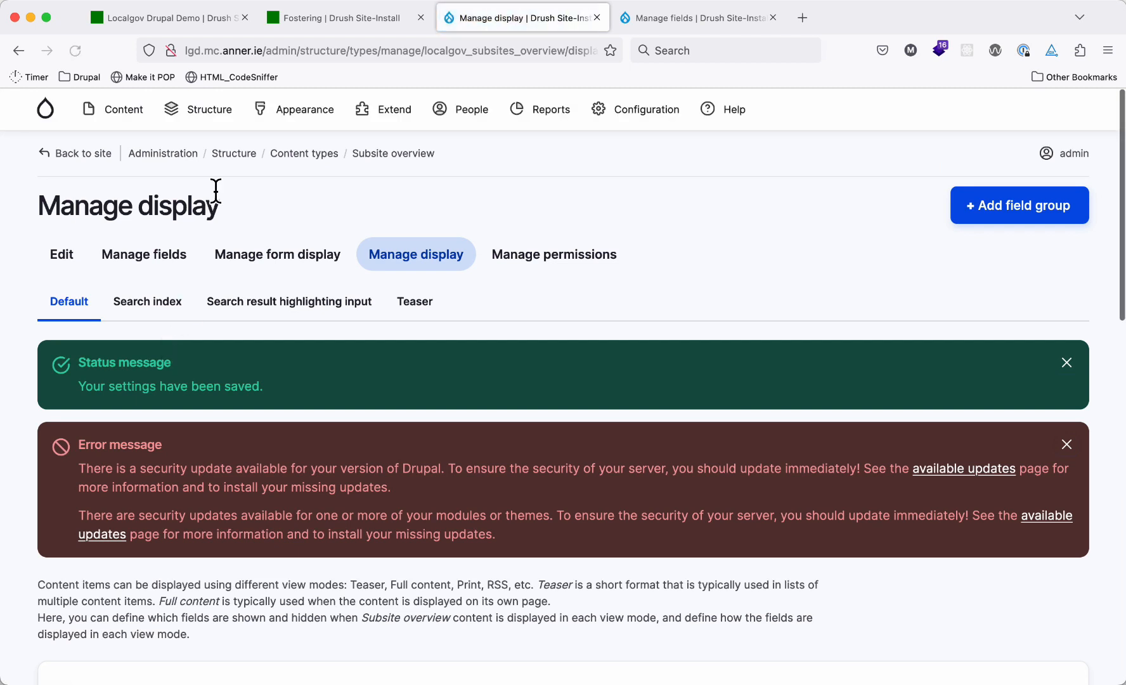
Open the field management page of the Subsite page content type and look over its existing fields.
mouse_move(214, 118)
mouse_move(254, 181)
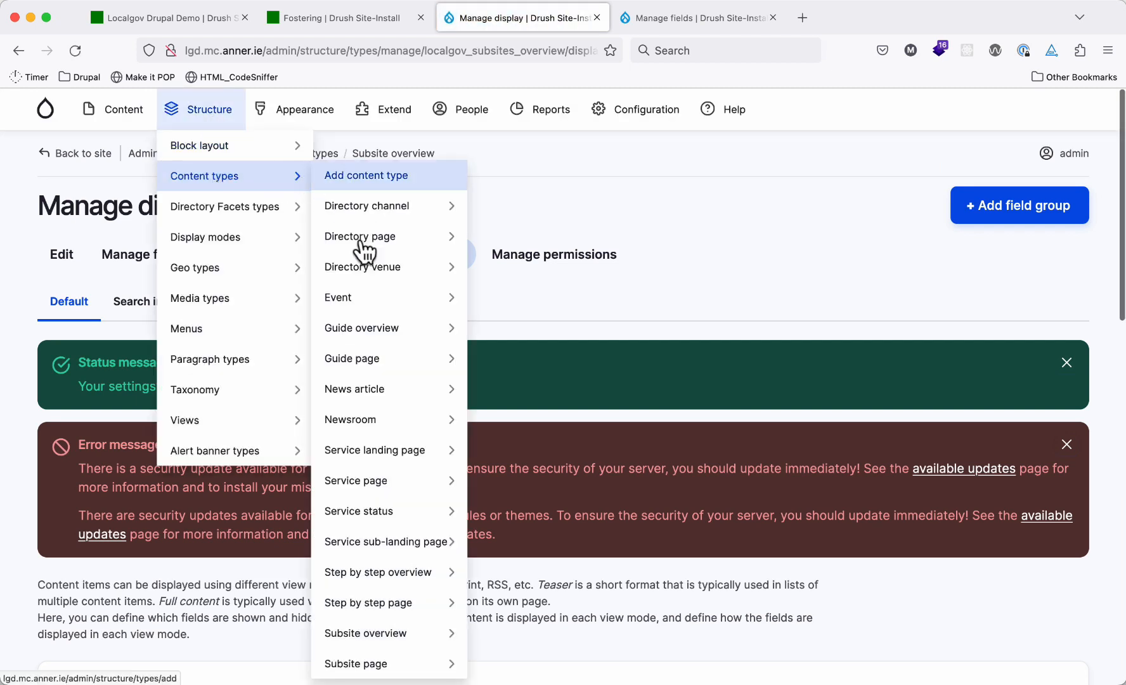
mouse_move(390, 665)
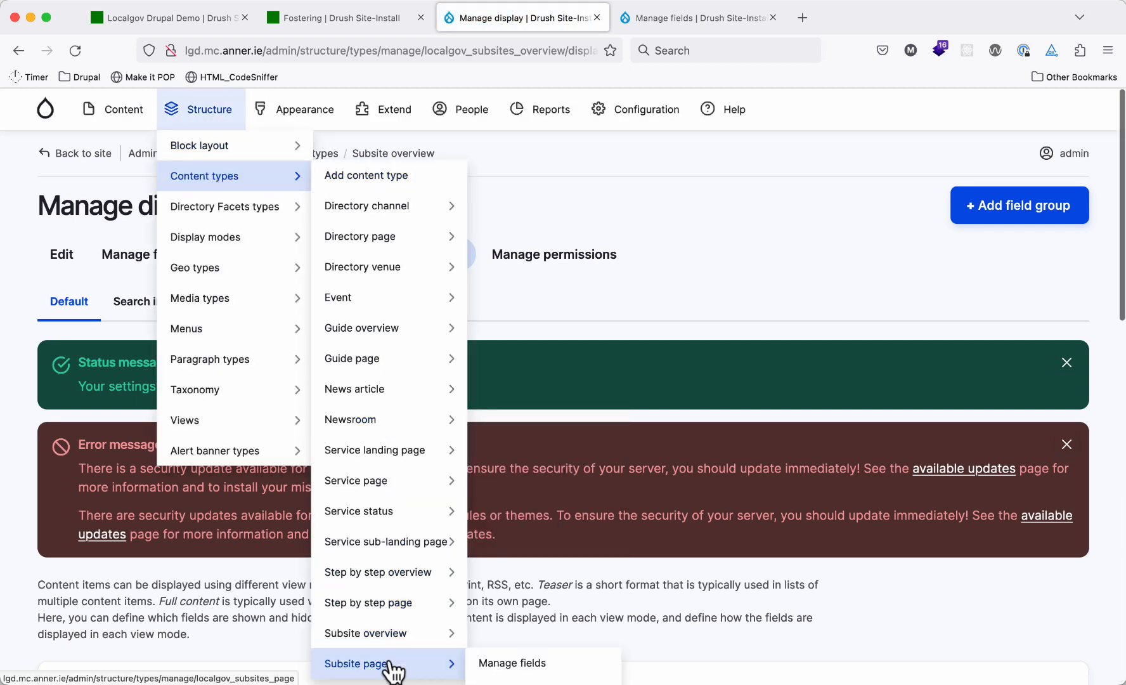
click(507, 666)
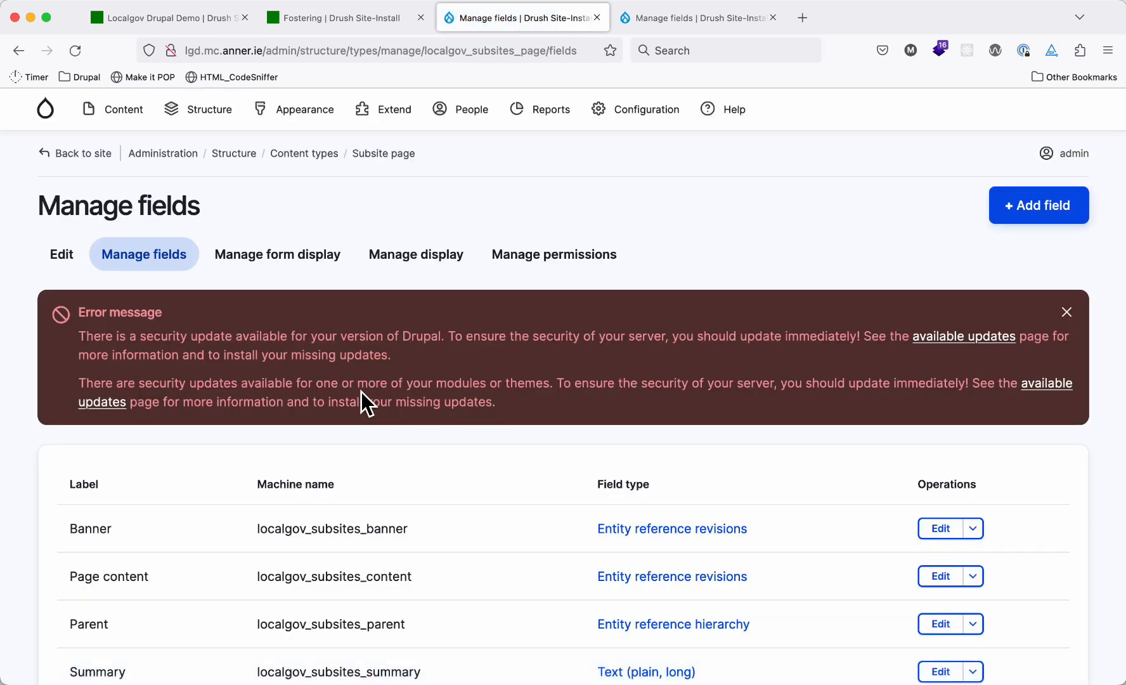
scroll(361, 391, down, 5)
scroll(904, 270, up, 5)
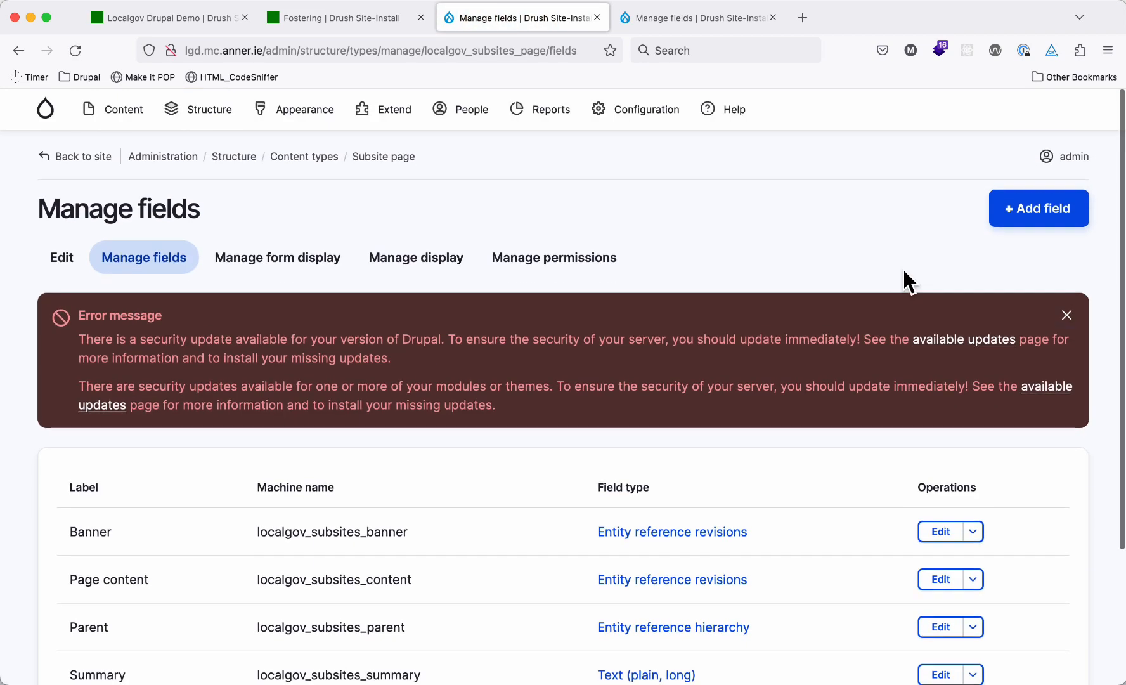
Add a field to the Subsite page content type by re-using the existing field_subsite field.
click(1015, 219)
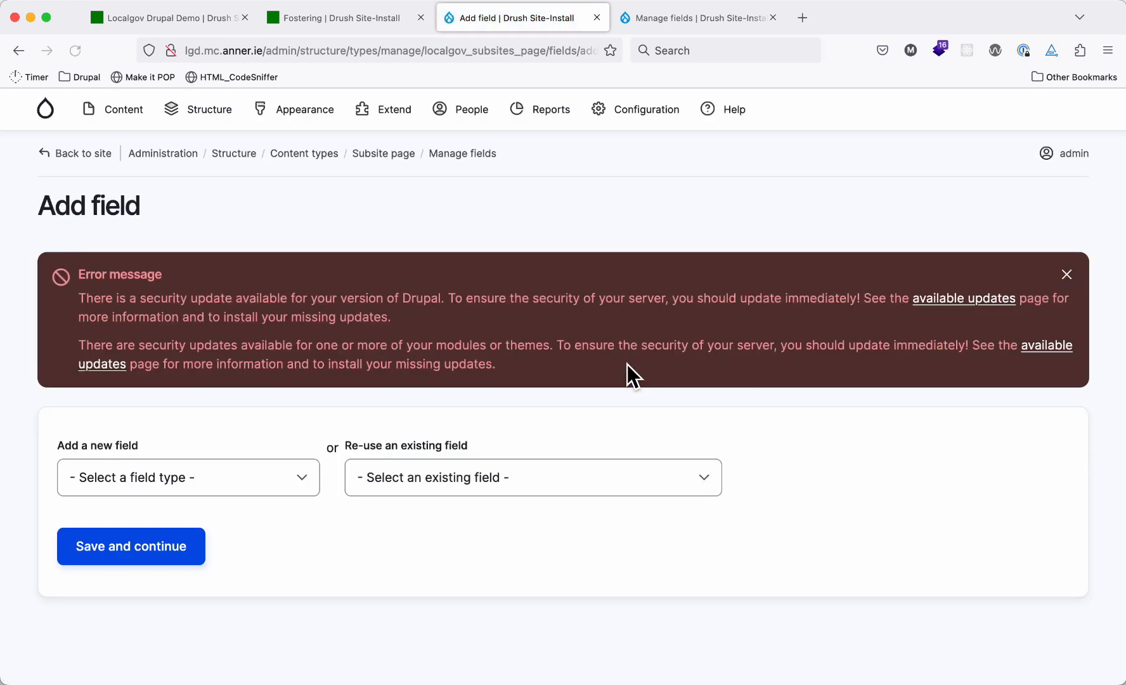
click(424, 480)
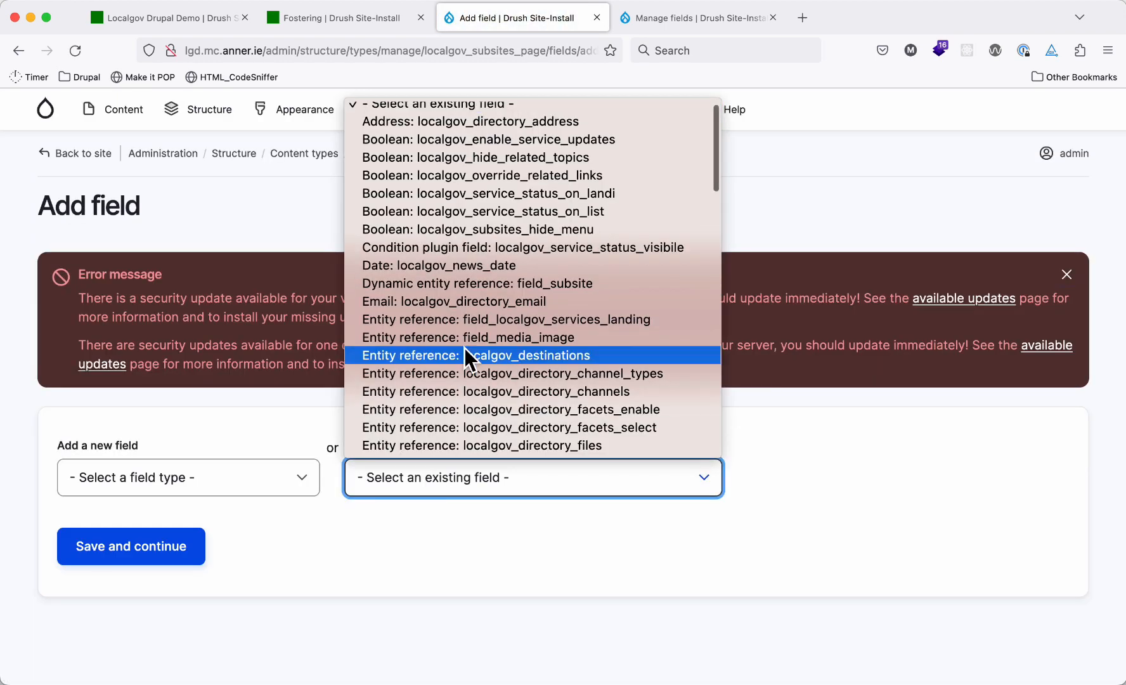
click(498, 288)
click(127, 629)
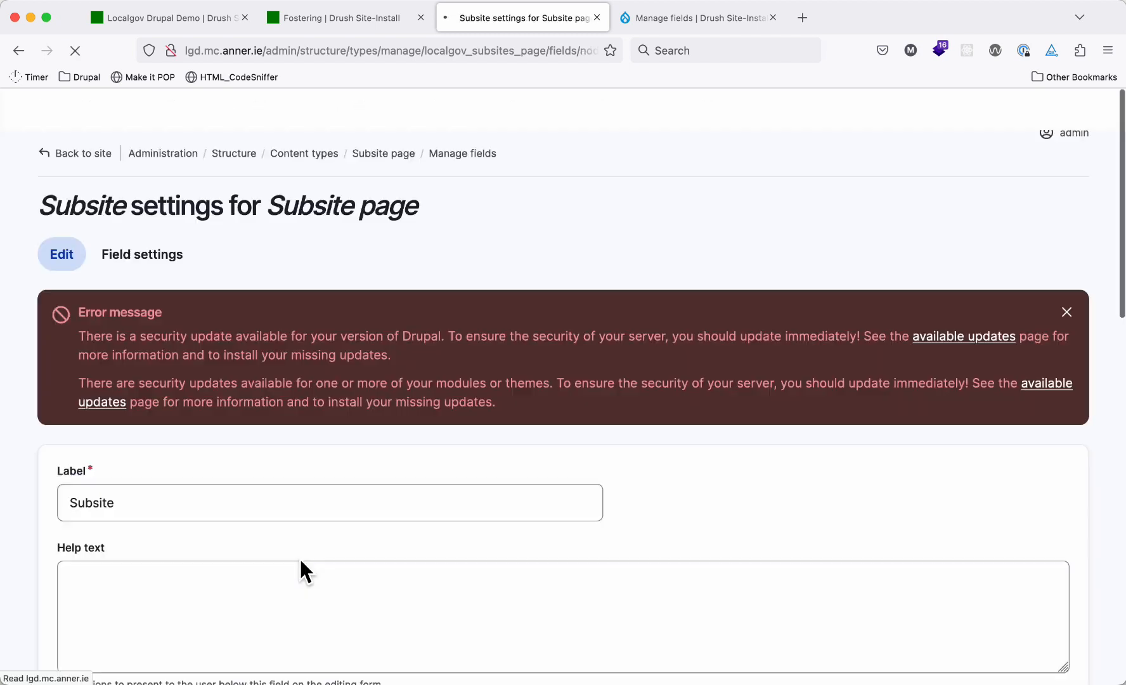
Set Subsites as the reference vocabulary for the Subsite page's Subsite field and save the settings.
scroll(275, 586, down, 2)
scroll(274, 596, down, 10)
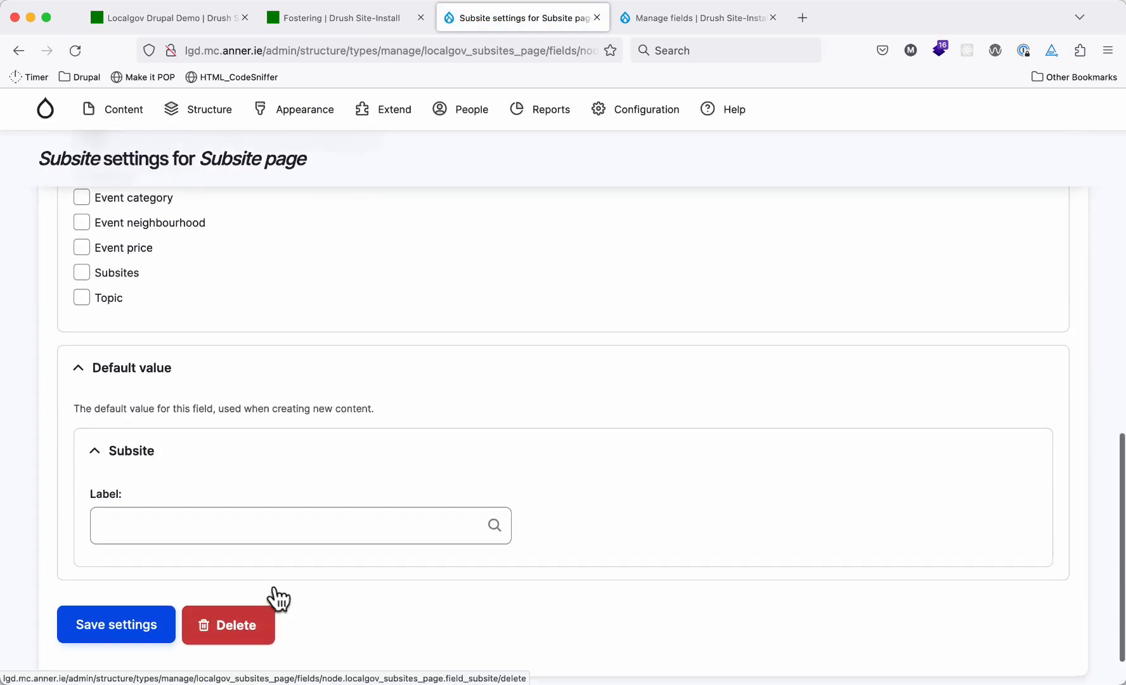
click(124, 279)
click(101, 638)
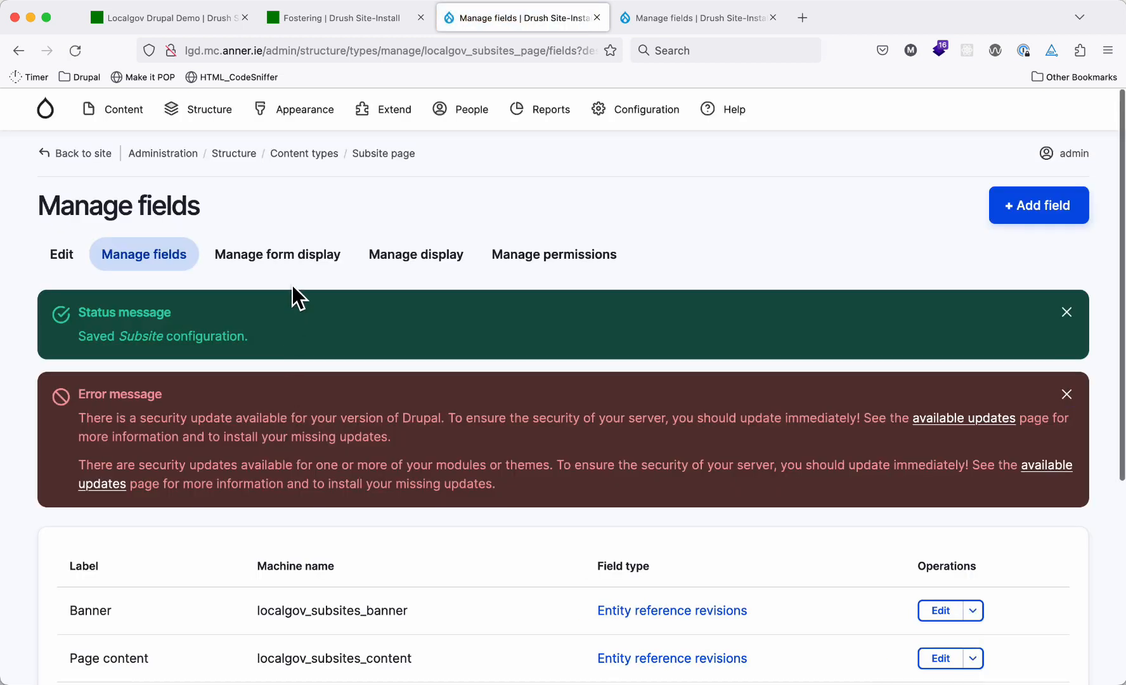
In the Subsite page form display, move the Subsite field into the Description tab group, above Title.
click(287, 261)
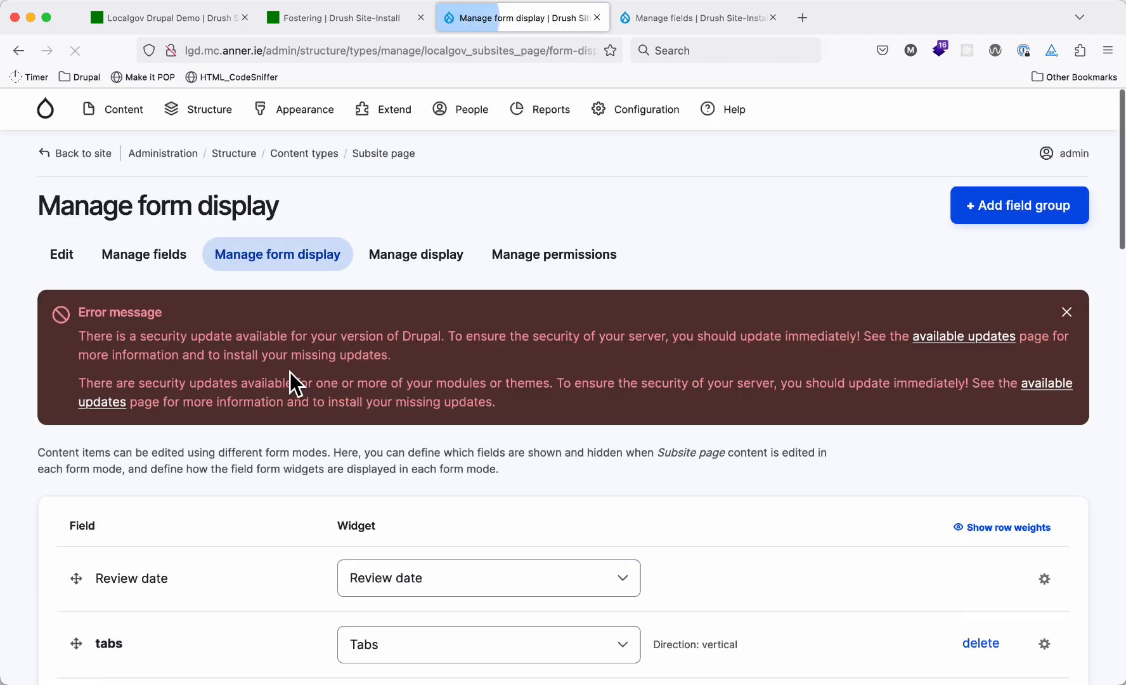
scroll(289, 380, down, 10)
drag(81, 385, 178, 245)
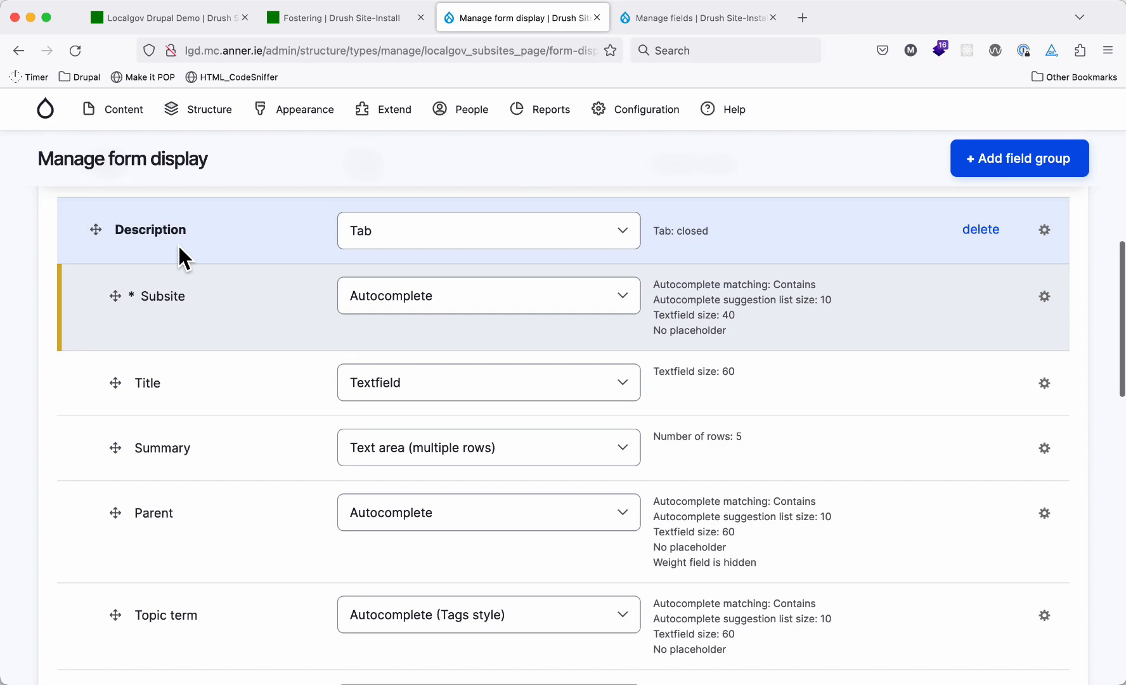
Change the Subsite page's Subsite widget to Select list and save the form display.
click(399, 299)
click(412, 252)
scroll(266, 352, down, 10)
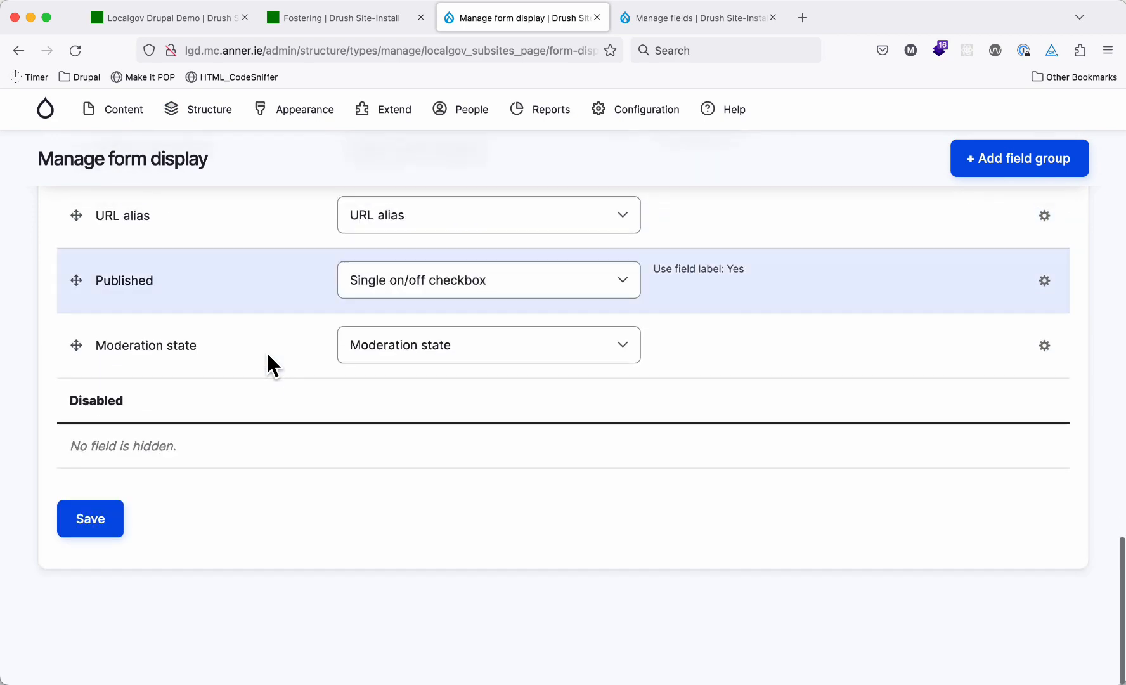
click(95, 573)
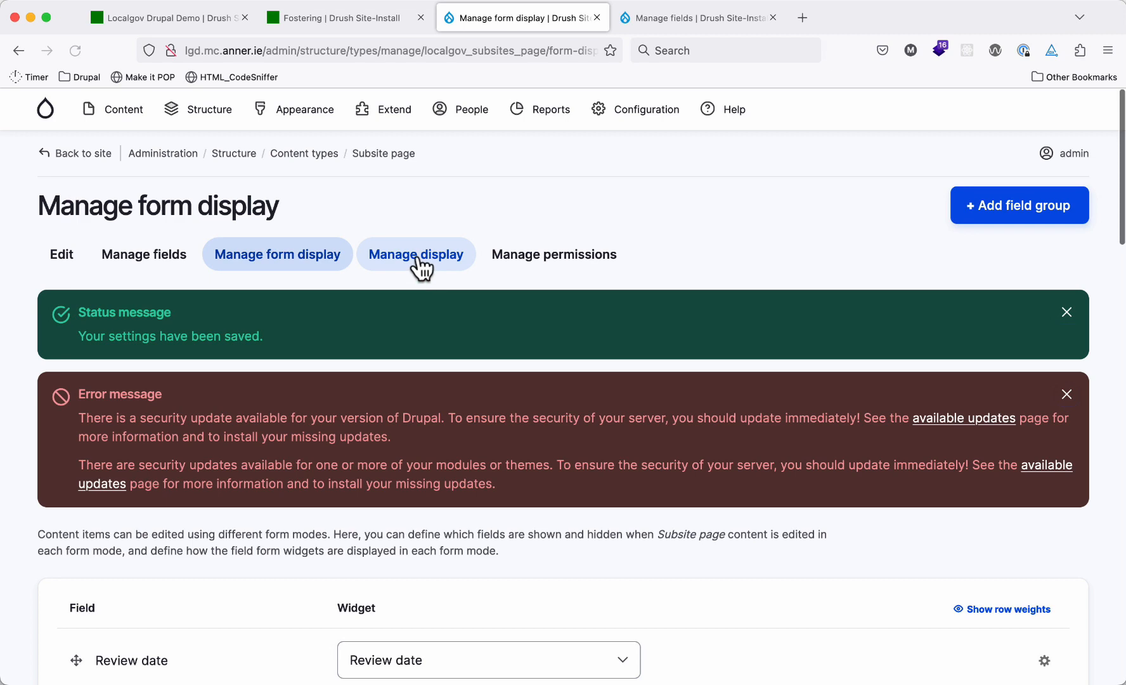
Disable the Subsite field in the default display of the Subsite page content type and save the display settings.
click(419, 255)
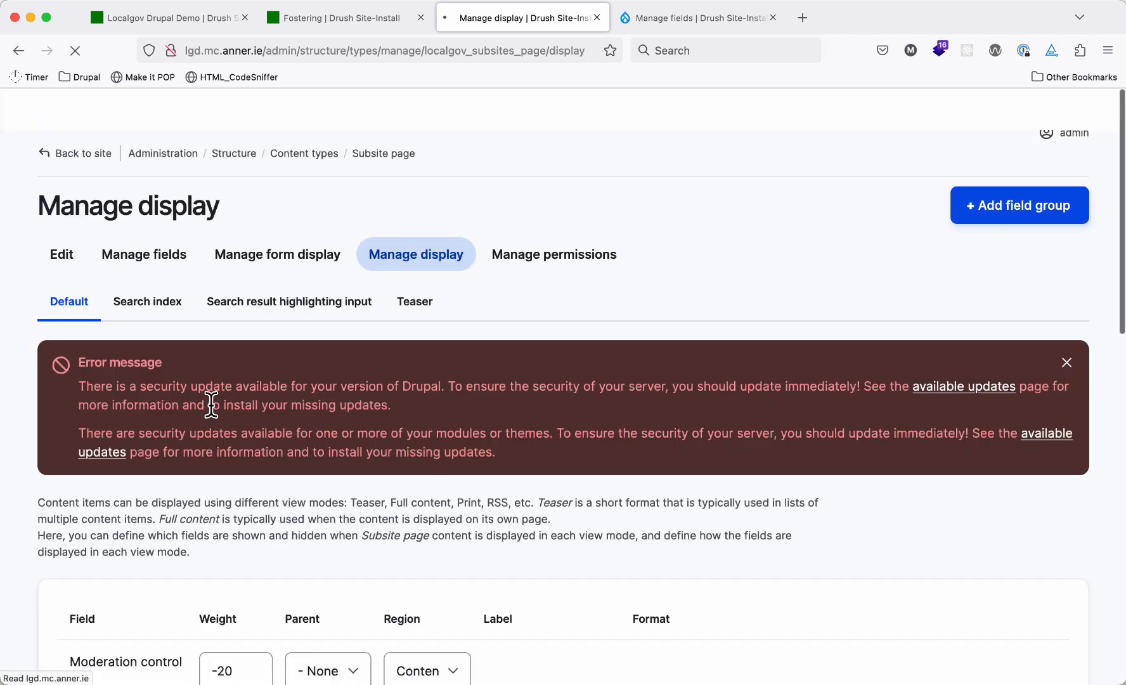
scroll(210, 403, down, 5)
drag(73, 560, 72, 612)
scroll(75, 615, down, 10)
click(90, 574)
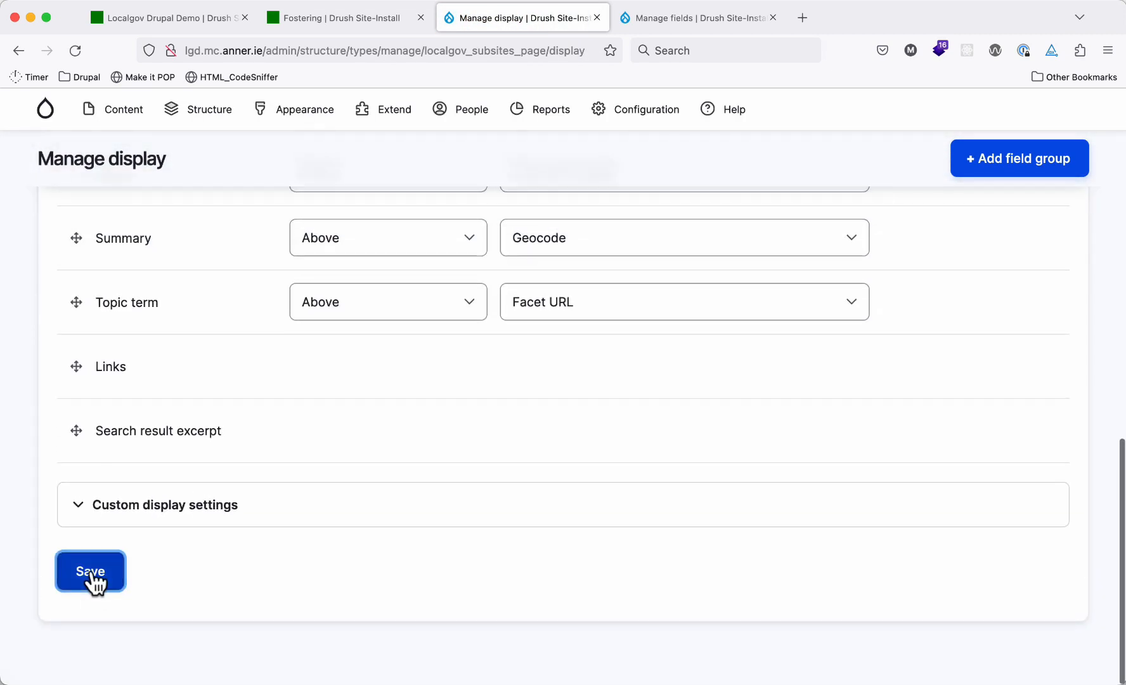
Open the Fostering subsite overview page for editing and choose the Fostering term as its Subsite.
click(336, 16)
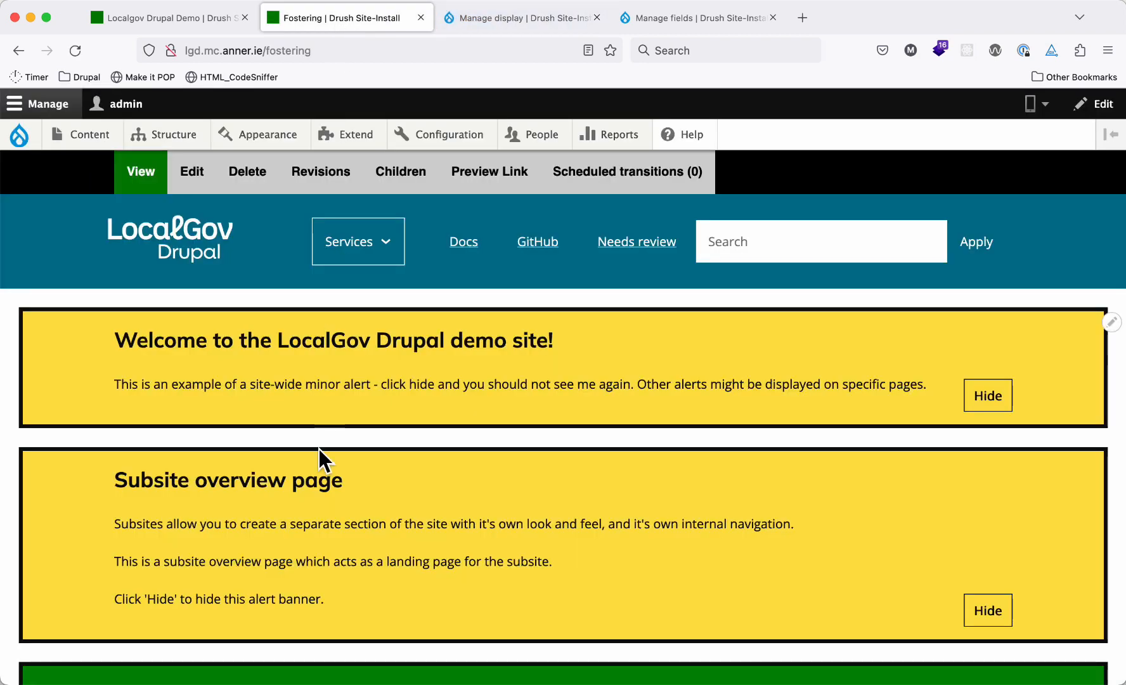
click(197, 183)
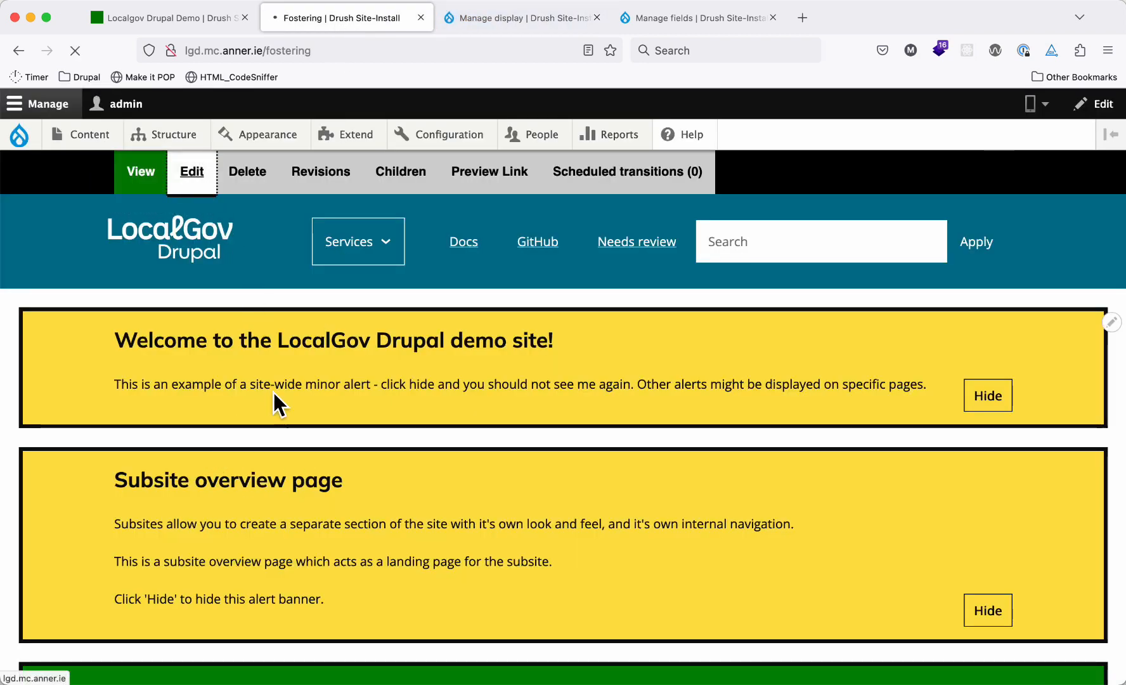
scroll(274, 393, down, 5)
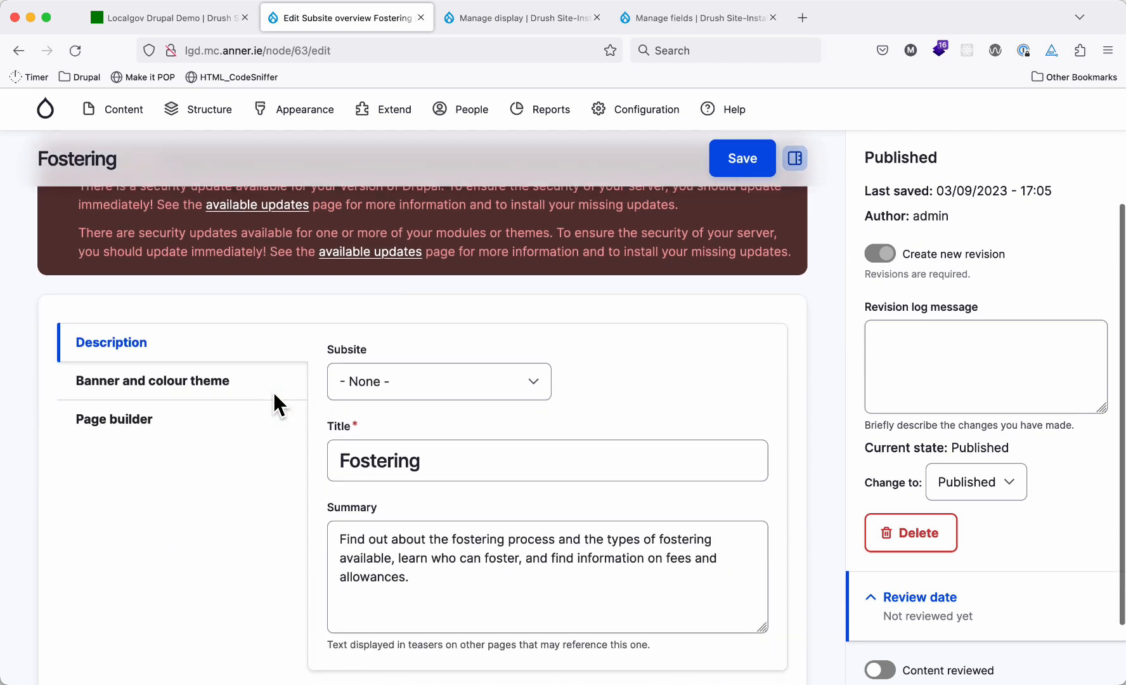
click(374, 327)
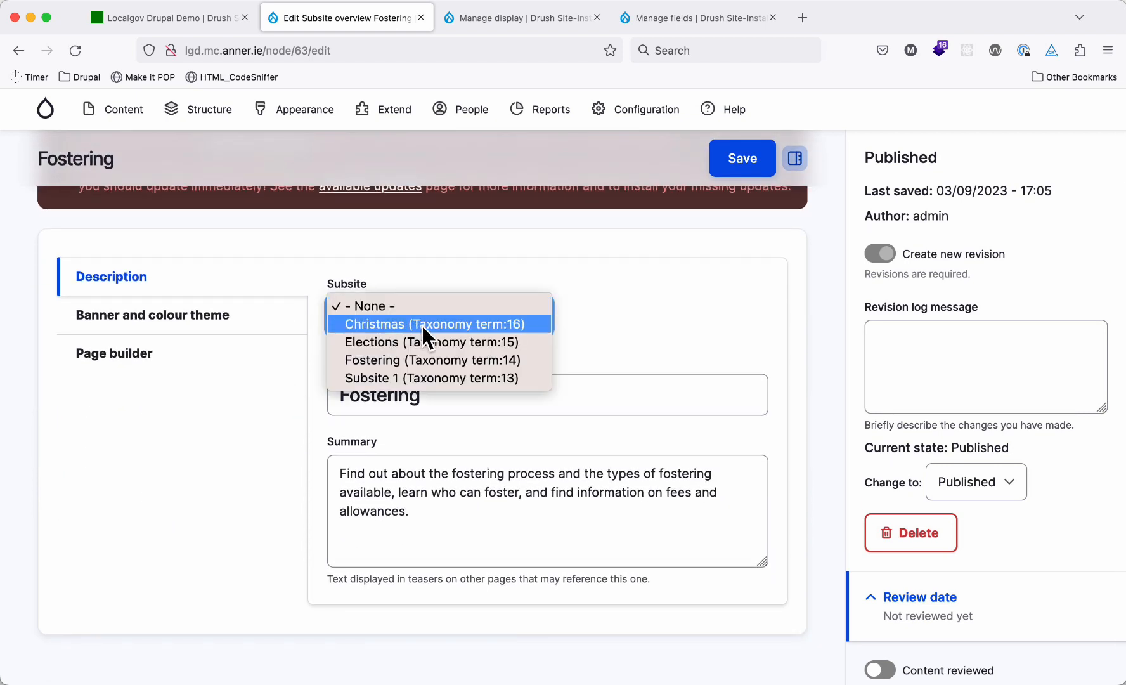
click(424, 360)
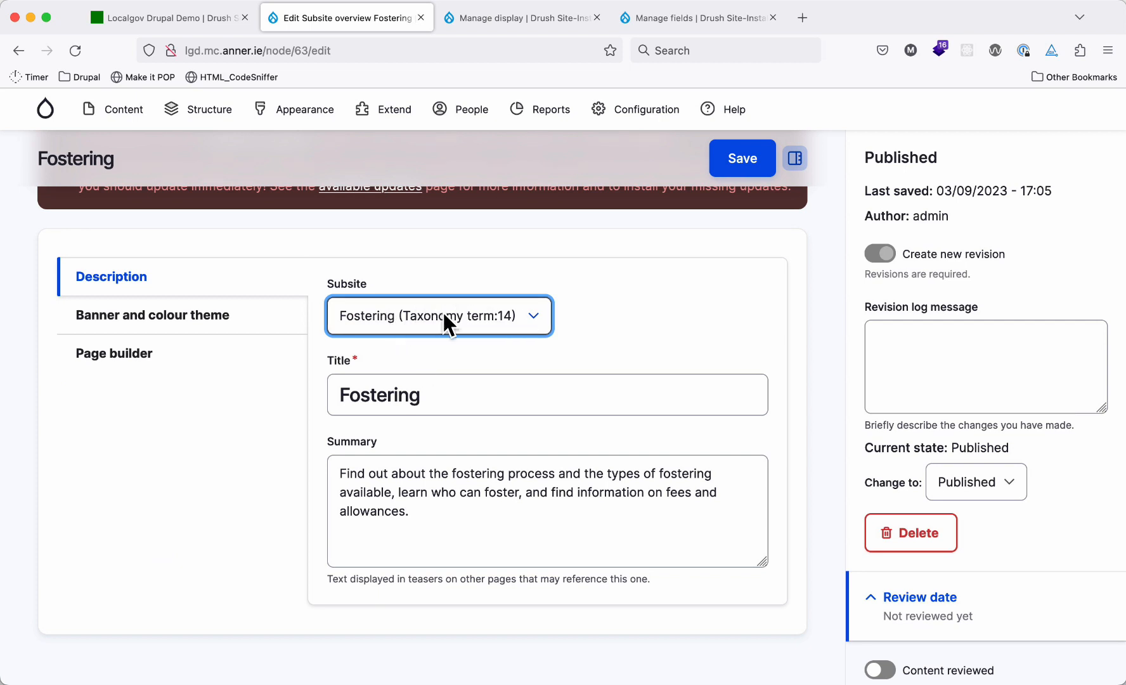
Try Subsite 1 and Elections as the Subsite value of the Fostering page.
click(476, 315)
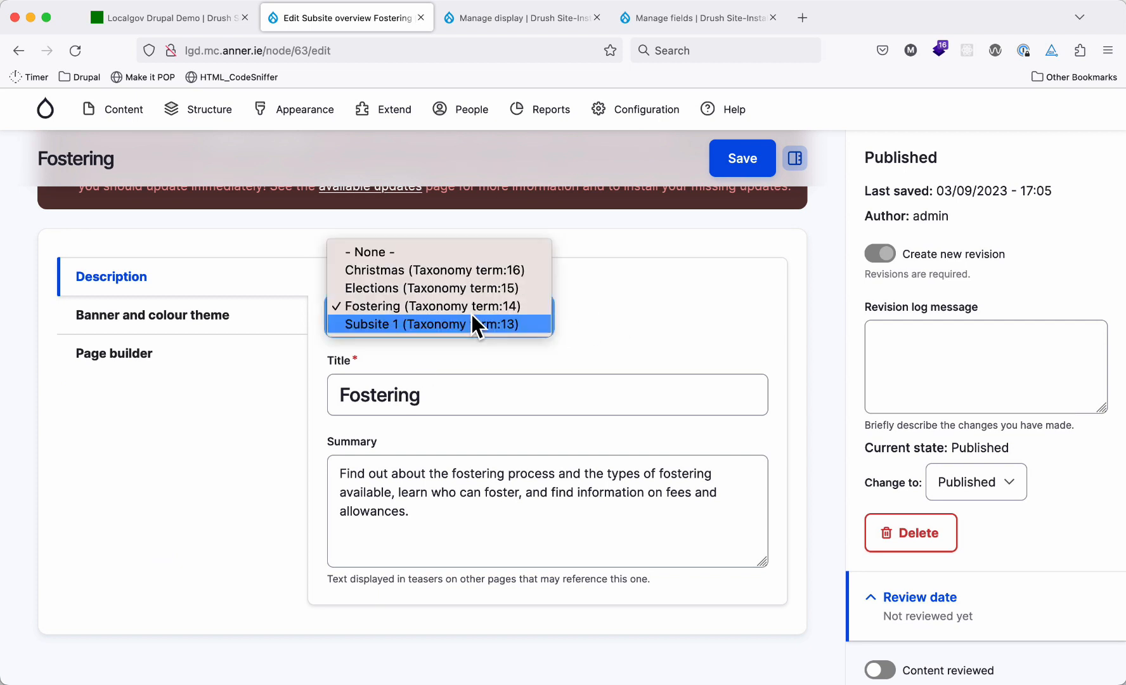
click(442, 325)
click(433, 322)
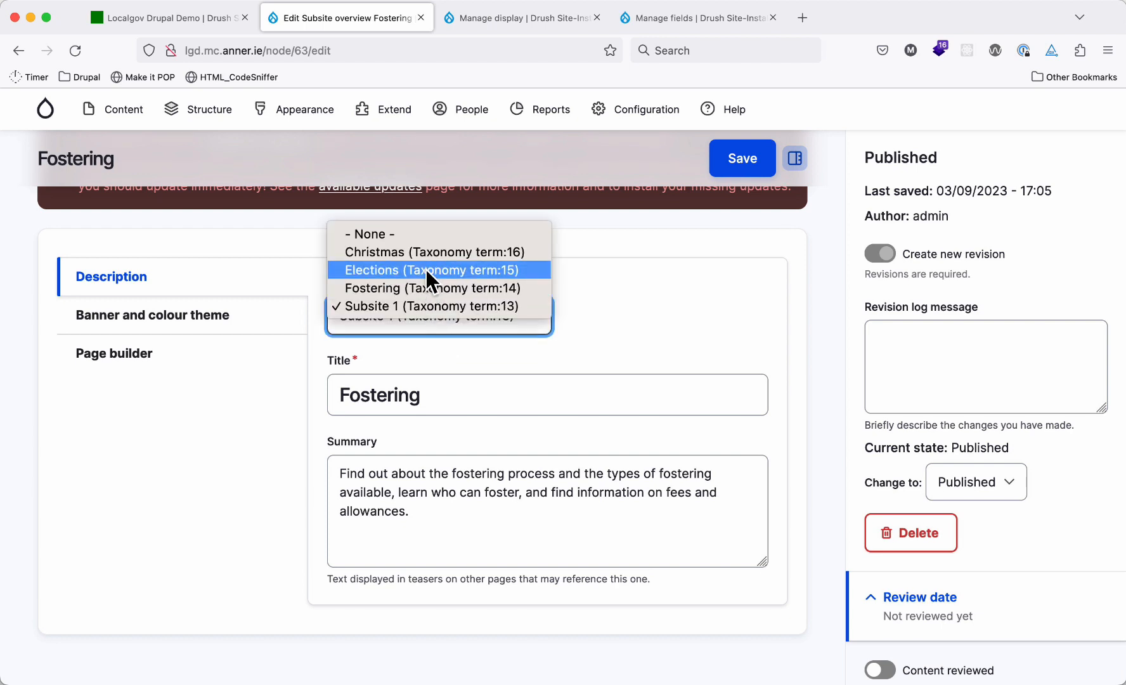
click(426, 270)
Select Fostering (Taxonomy term:14) as the page's Subsite and save the page.
click(427, 314)
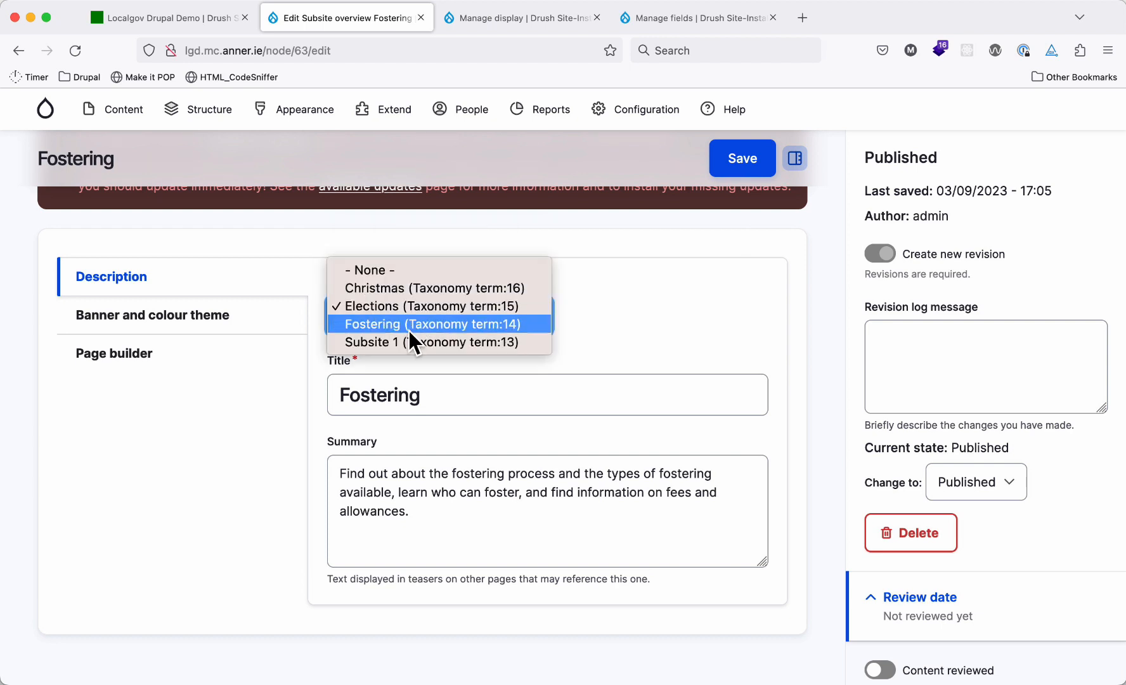
click(410, 325)
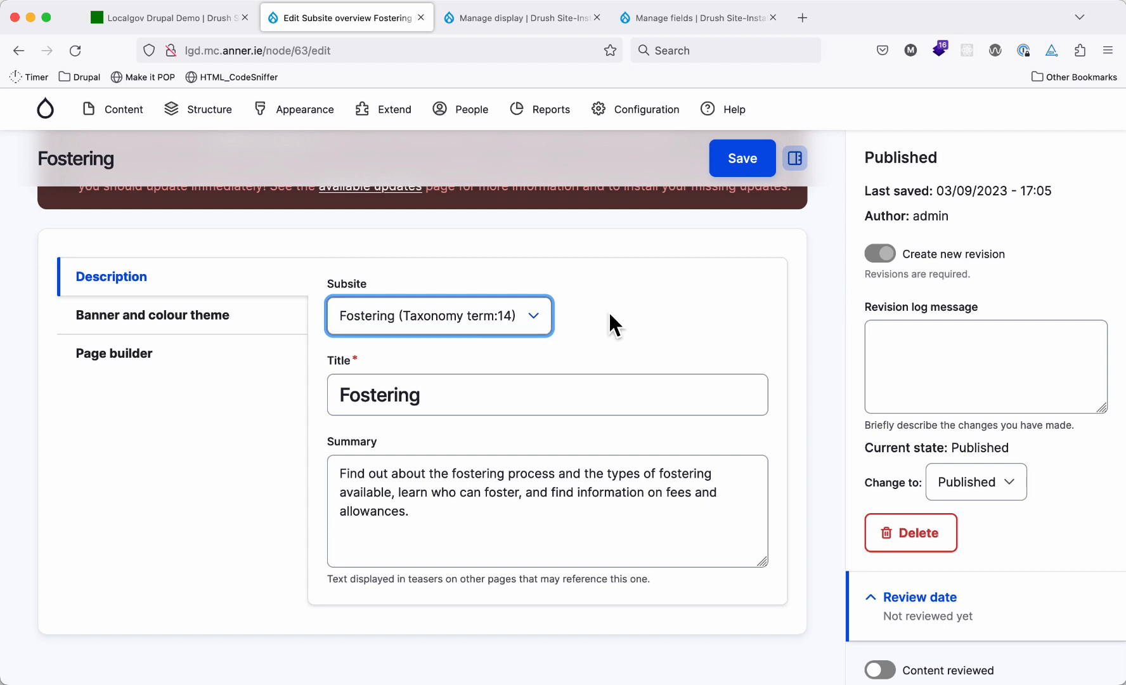
click(742, 162)
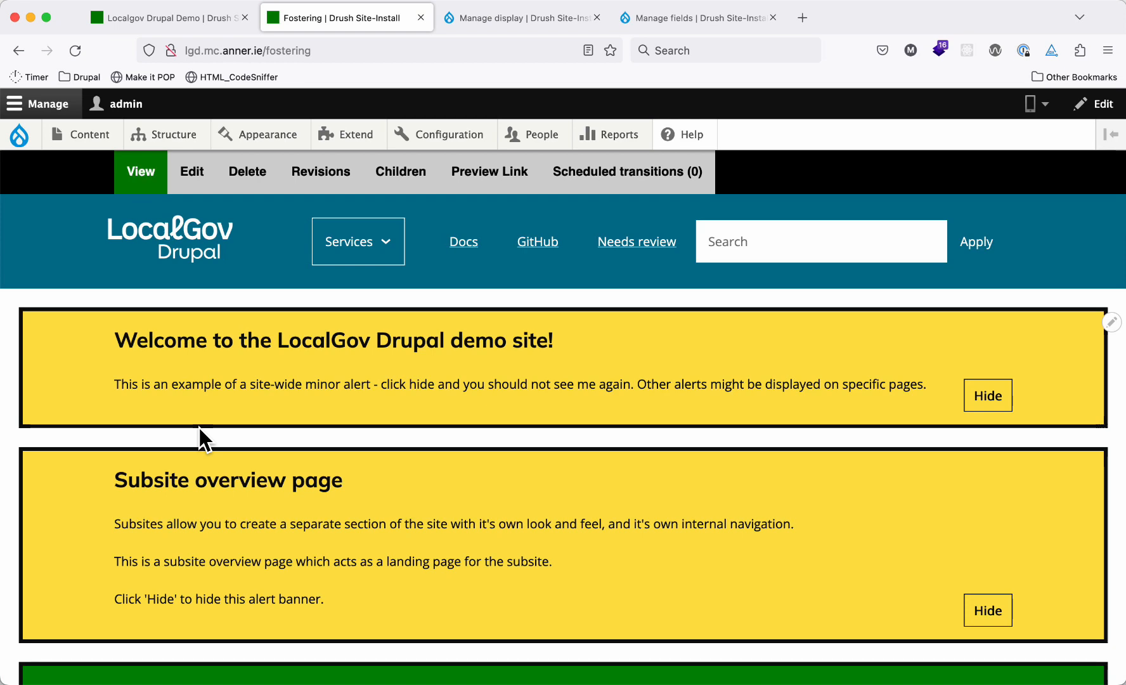
Inspect the body element of the Fostering page and examine its class attribute in the developer tools.
right_click(76, 437)
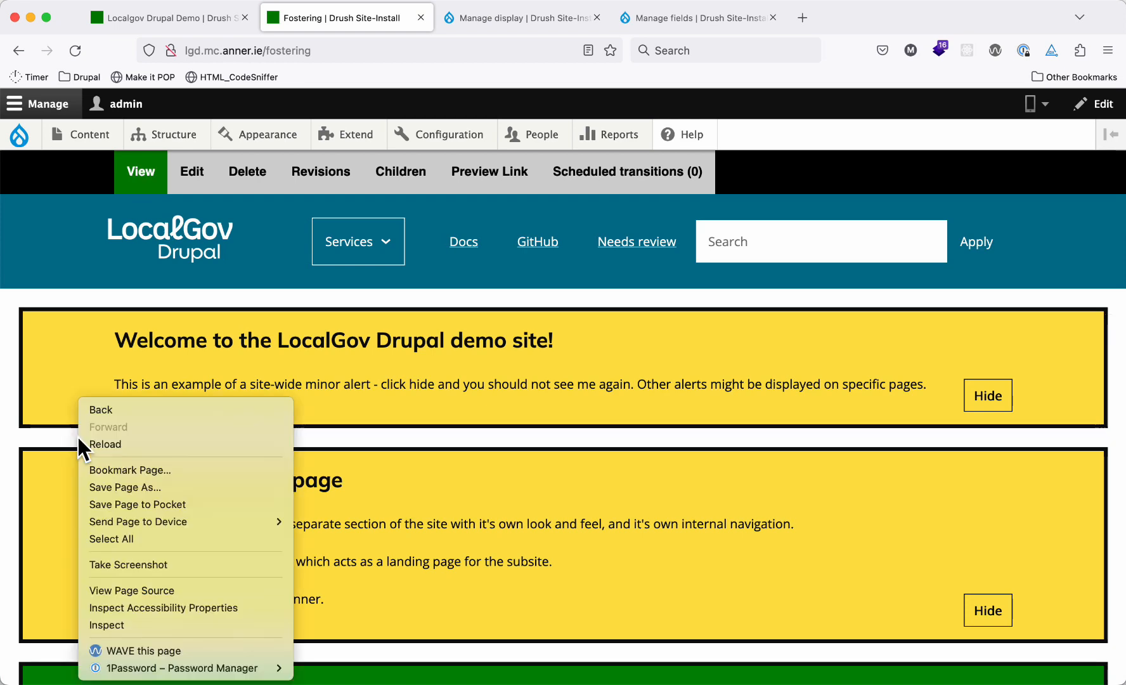
click(147, 623)
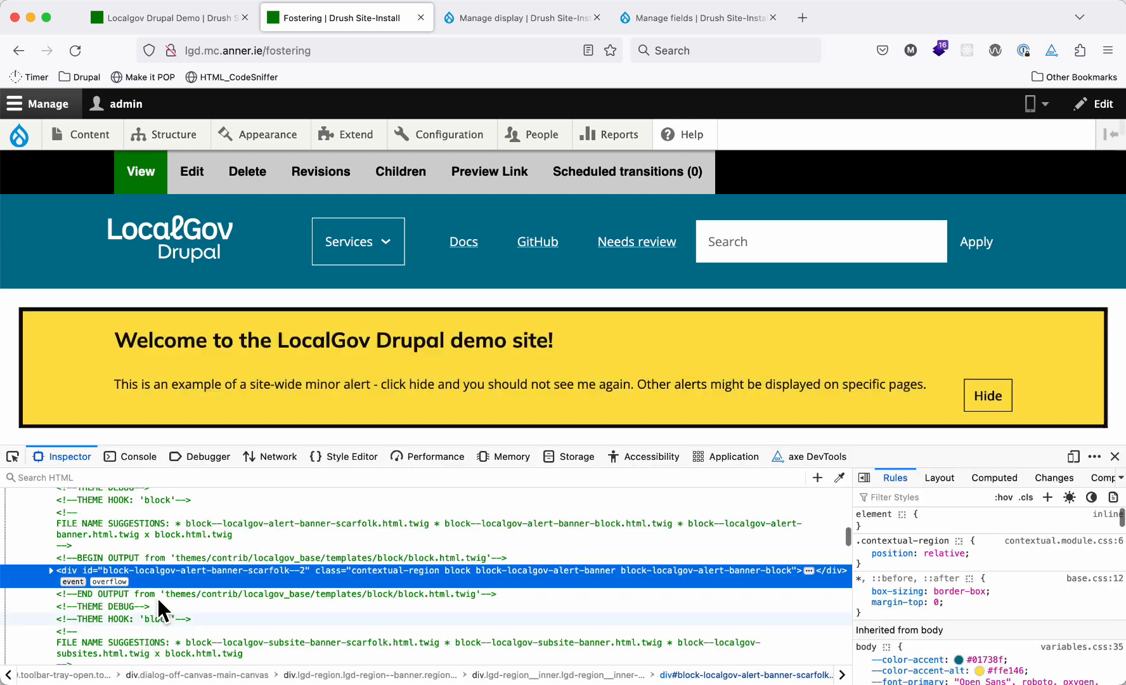
scroll(87, 532, up, 10)
click(51, 593)
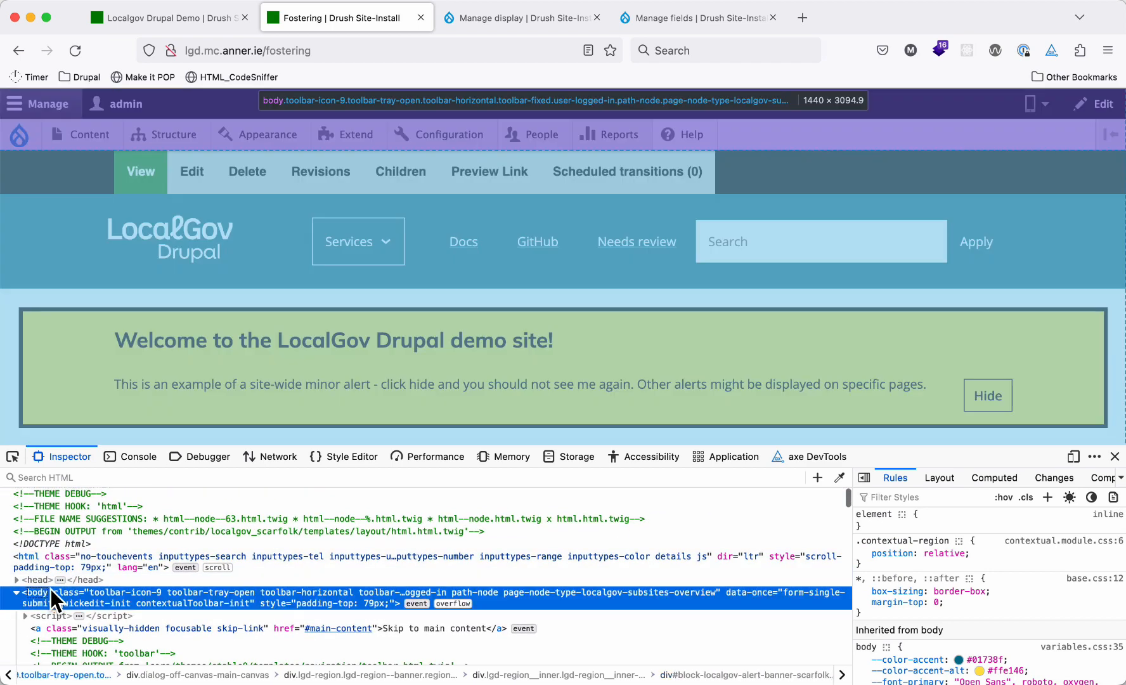
double_click(402, 593)
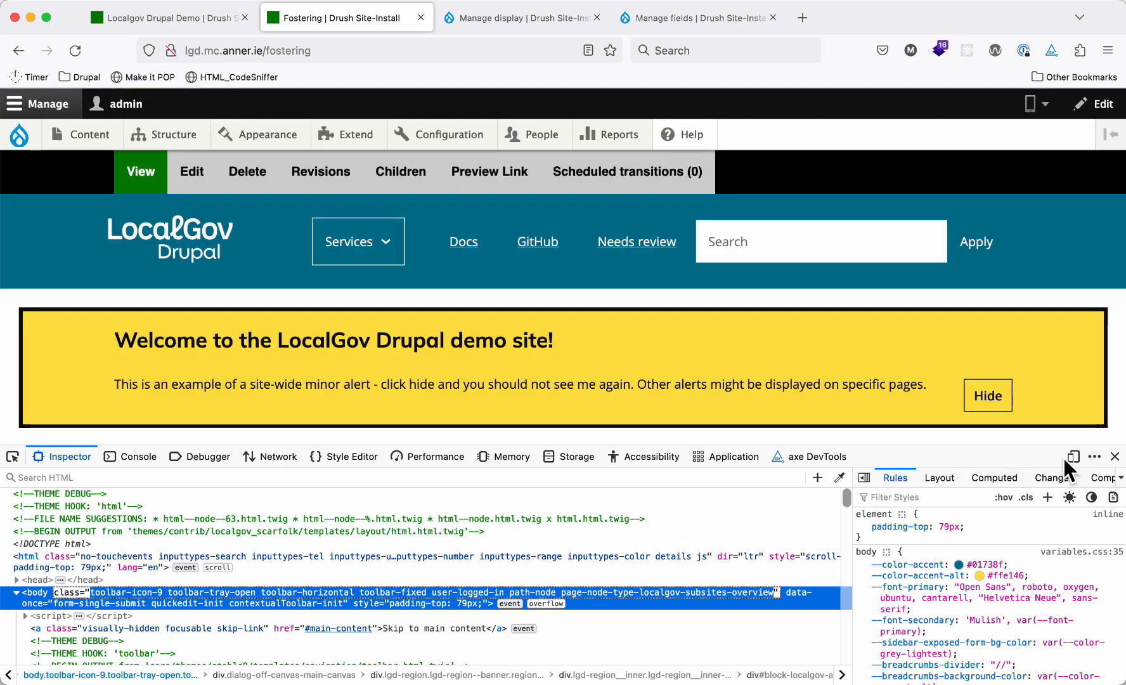
click(1114, 456)
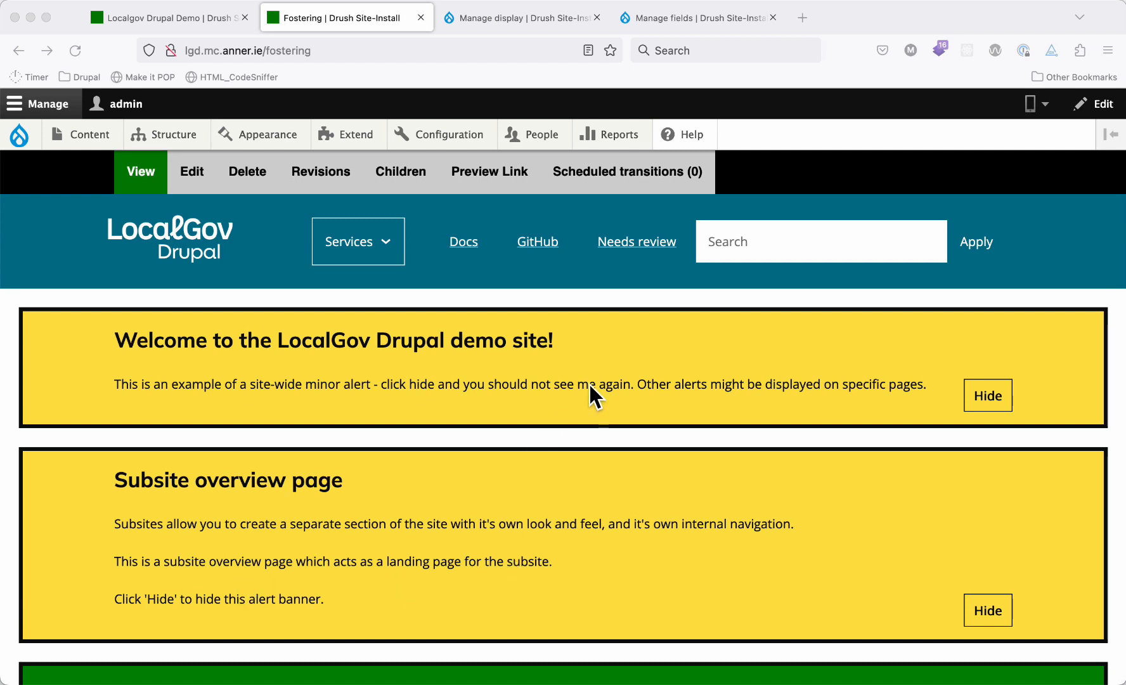
Switch to Visual Studio Code and open localgov_scarfolk.theme from the contrib localgov_scarfolk theme folder.
key(super+Tab)
key(super+Tab)
key(super+Tab)
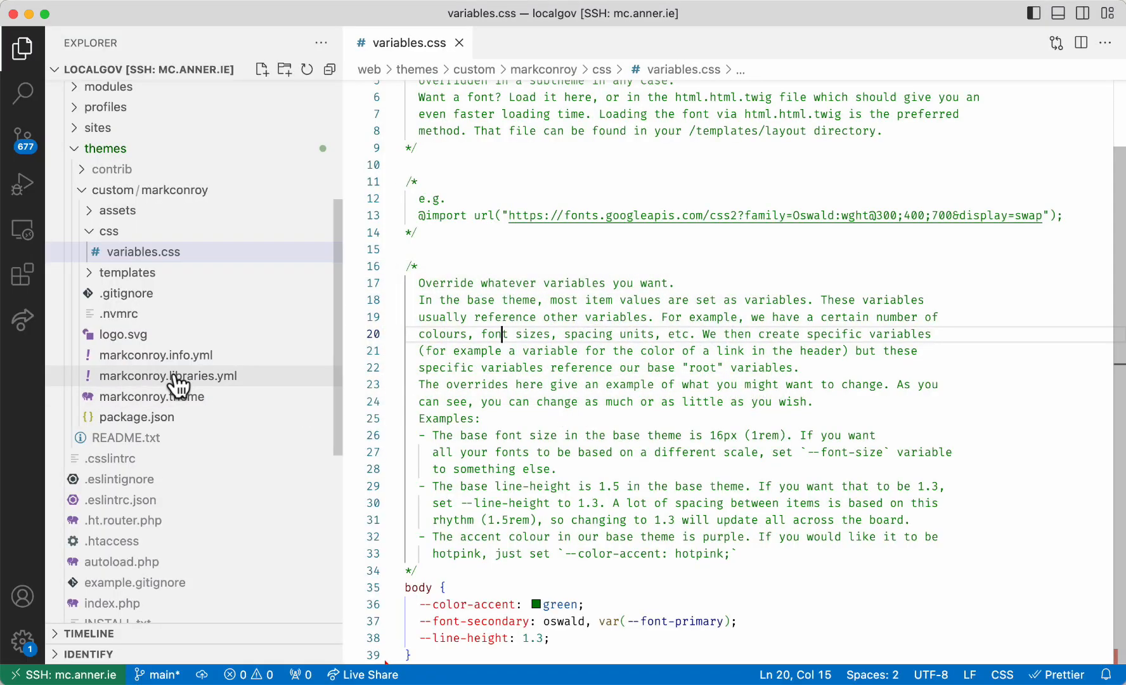
click(131, 191)
click(111, 170)
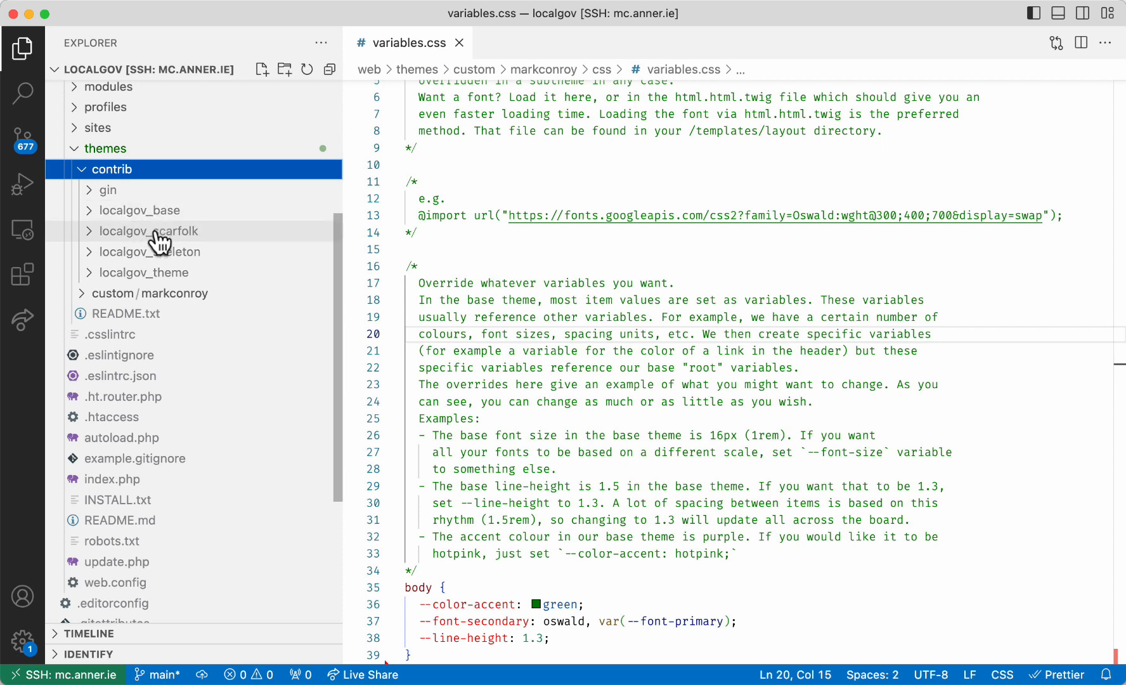
click(155, 233)
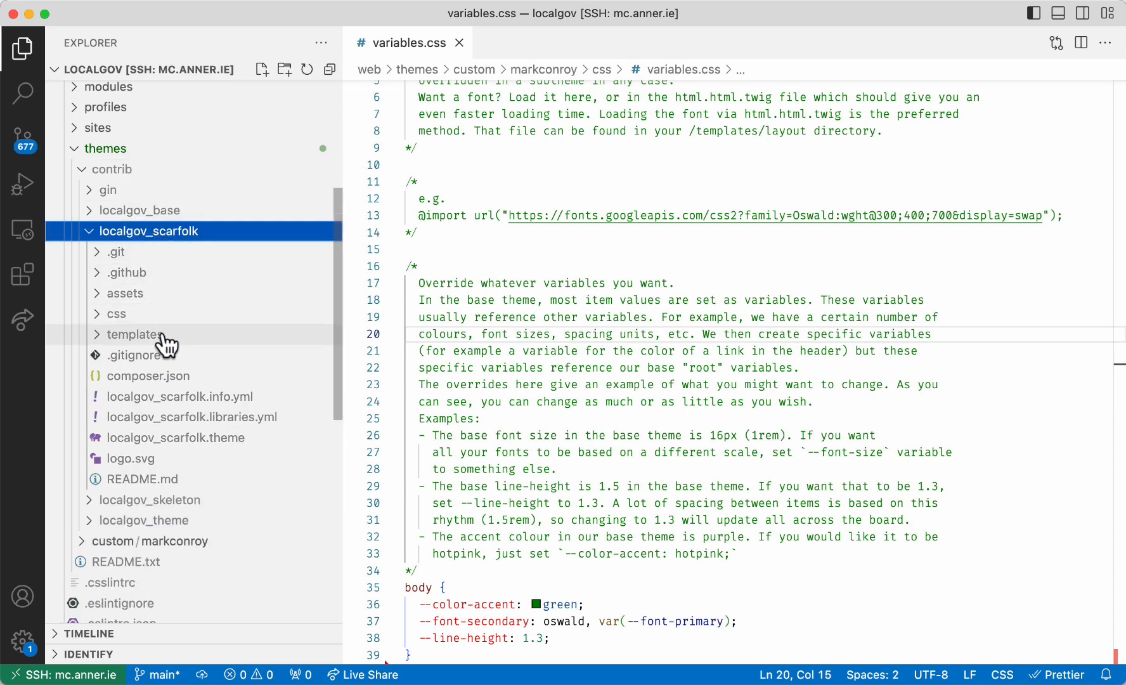
click(175, 437)
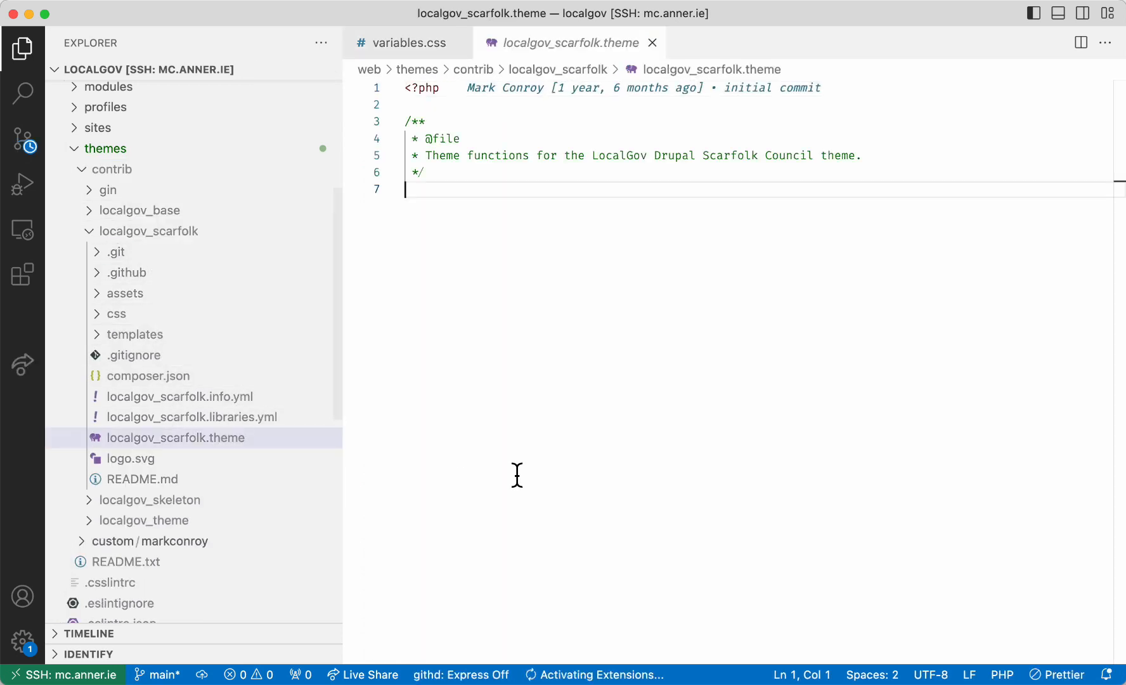
Add a localgov_scarfolk_preprocess_html function setting 'subsite' and 'subsite--' plus field_subsite target ID classes, import Drupal\node\NodeInterface above it, and save the file.
text(/**  * Implements hook_preprocess_HOOK().  */ function localgov_scarfolk_preprocess_html(&$variables) {   $node = \Drupal::routeMatch()->getParameter('node');   if (!$node instanceof NodeInterface) {     return;   }    $is_subsite_page = $node->hasField('field_subsite');   if ($is_subsite_page && !empty($node->get('field_subsite')->getValue()[0]['target_id'])) {     $subsite_id = $node->get('field_subsite')->getValue()[0]['target_id'];     $variables['attributes']['class'][] = 'subsite';     $variables['attributes']['class'][] = 'subsite--' . $subsite_id;   } })
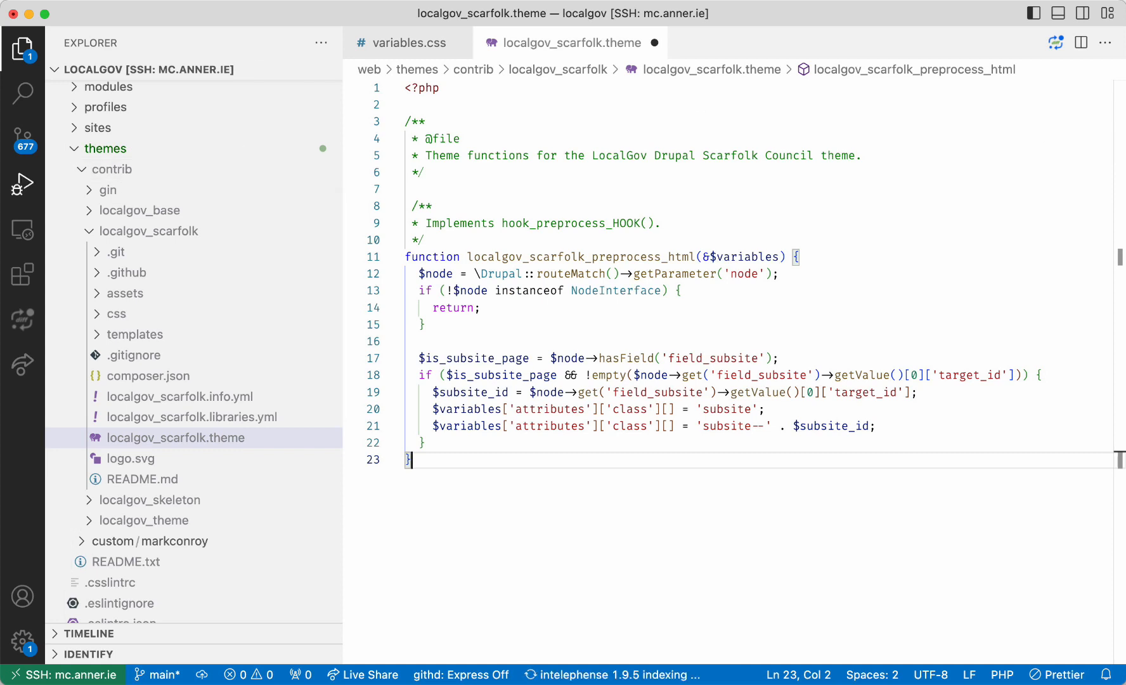
key(super+Tab)
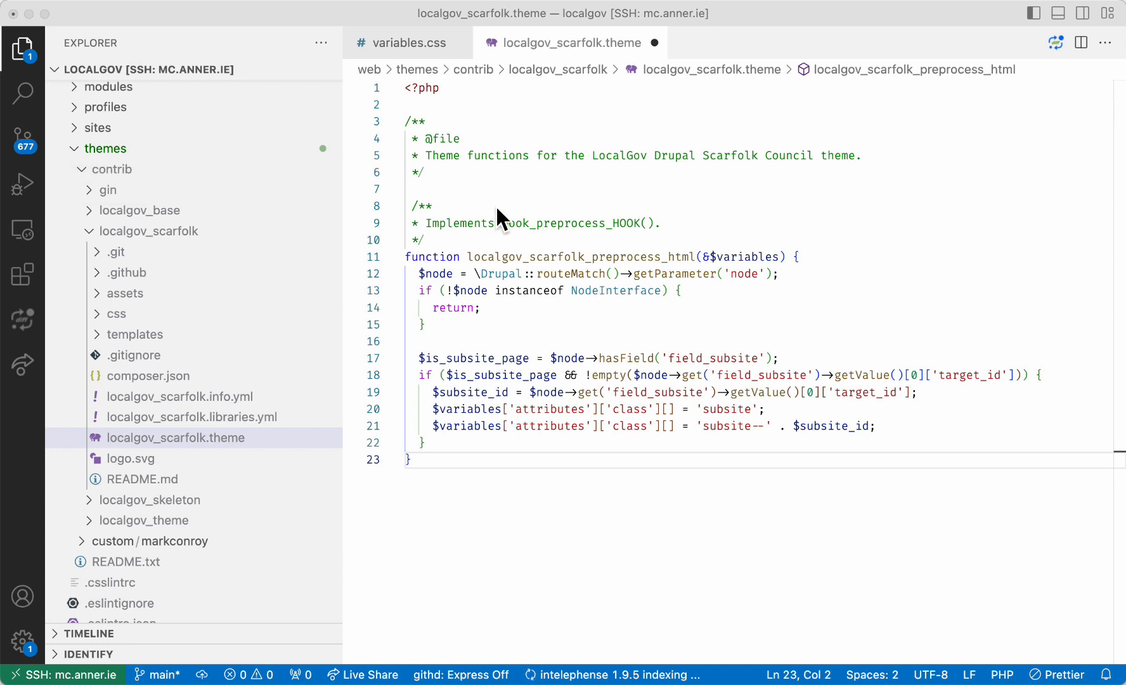
click(473, 189)
text(use Drupal\node\NodeInterface;)
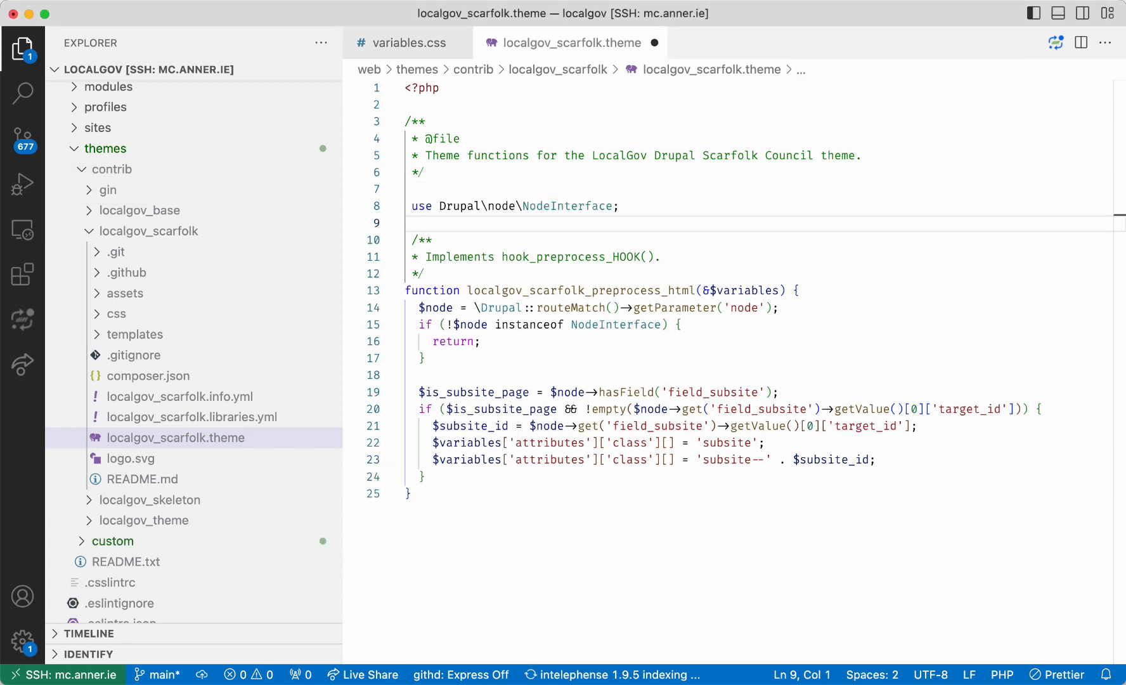
click(406, 206)
key(Delete)
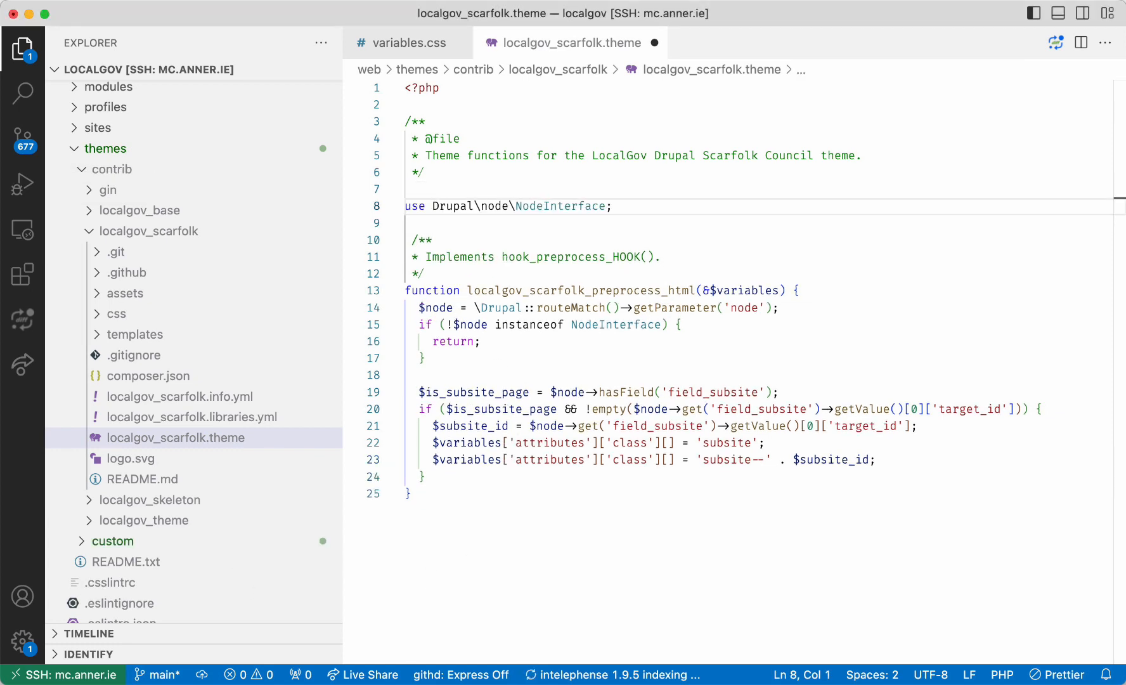
click(455, 371)
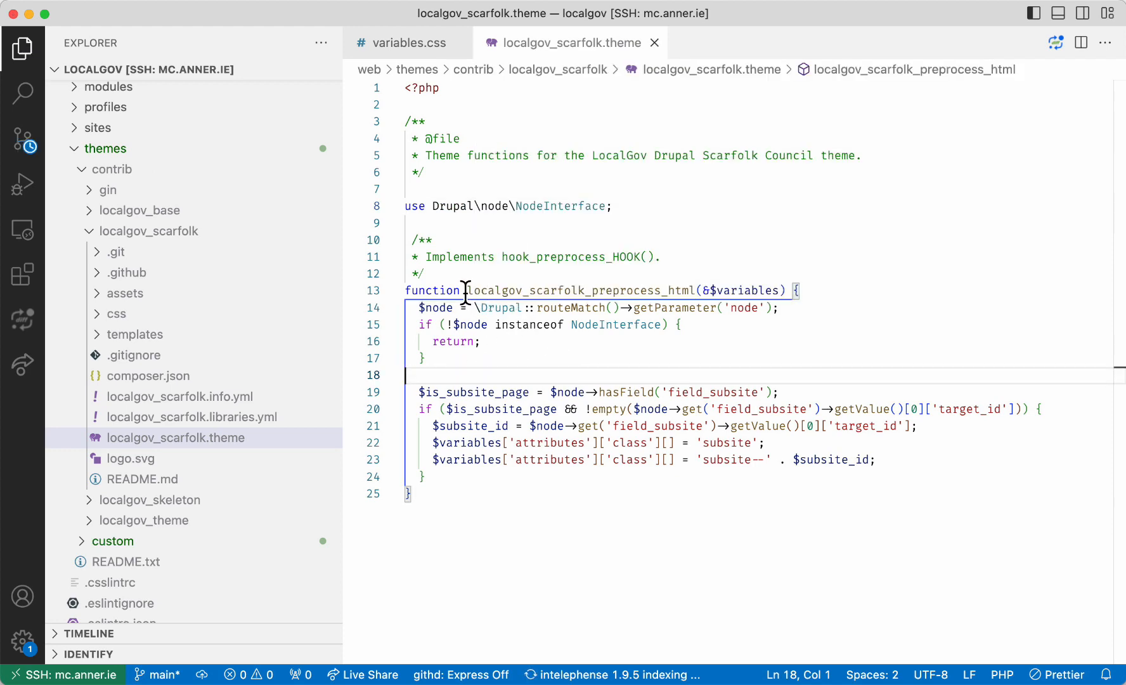
Review the preprocess function's name, its NodeInterface check and the field_subsite check.
drag(467, 292, 692, 290)
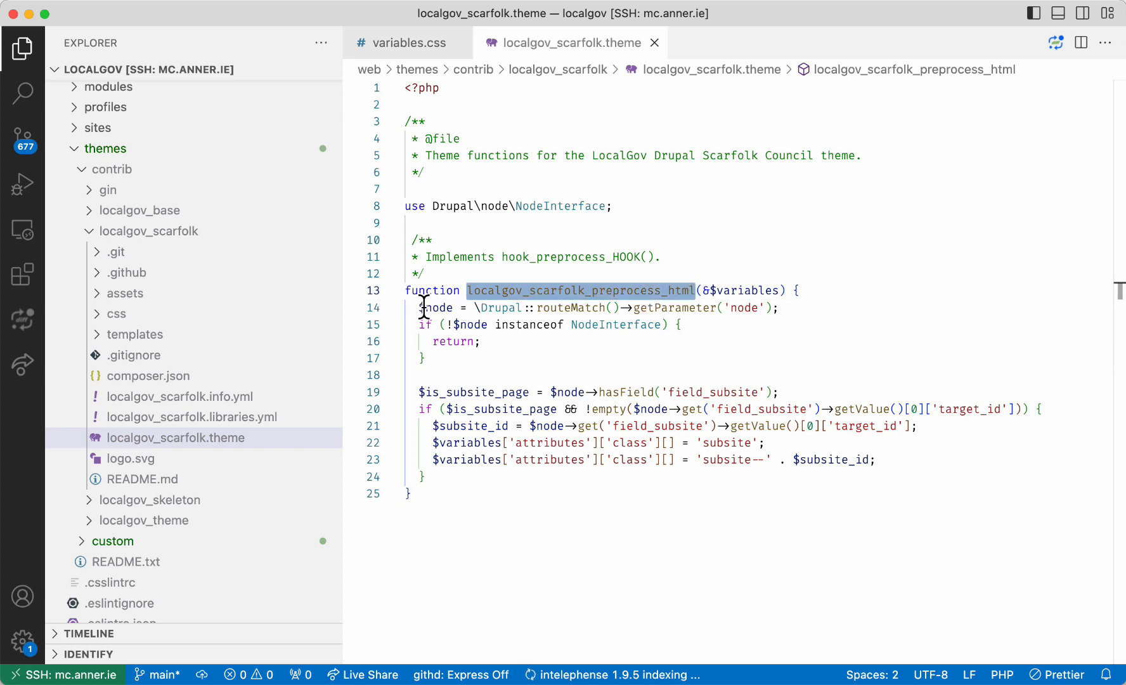
drag(424, 307, 473, 357)
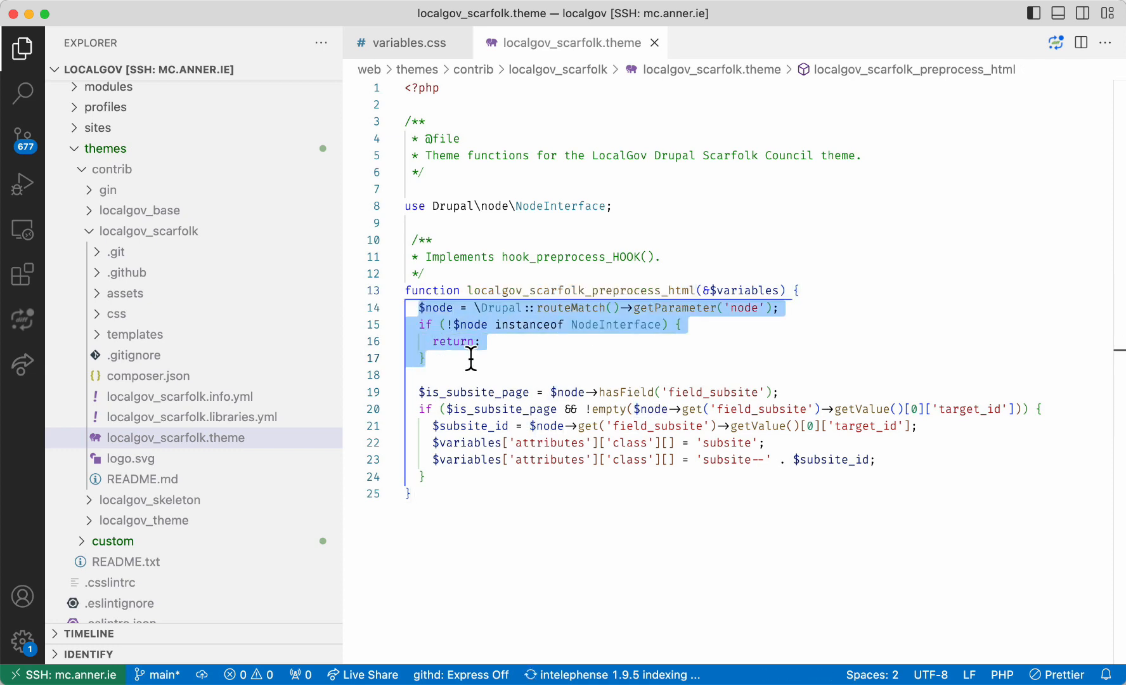
click(471, 358)
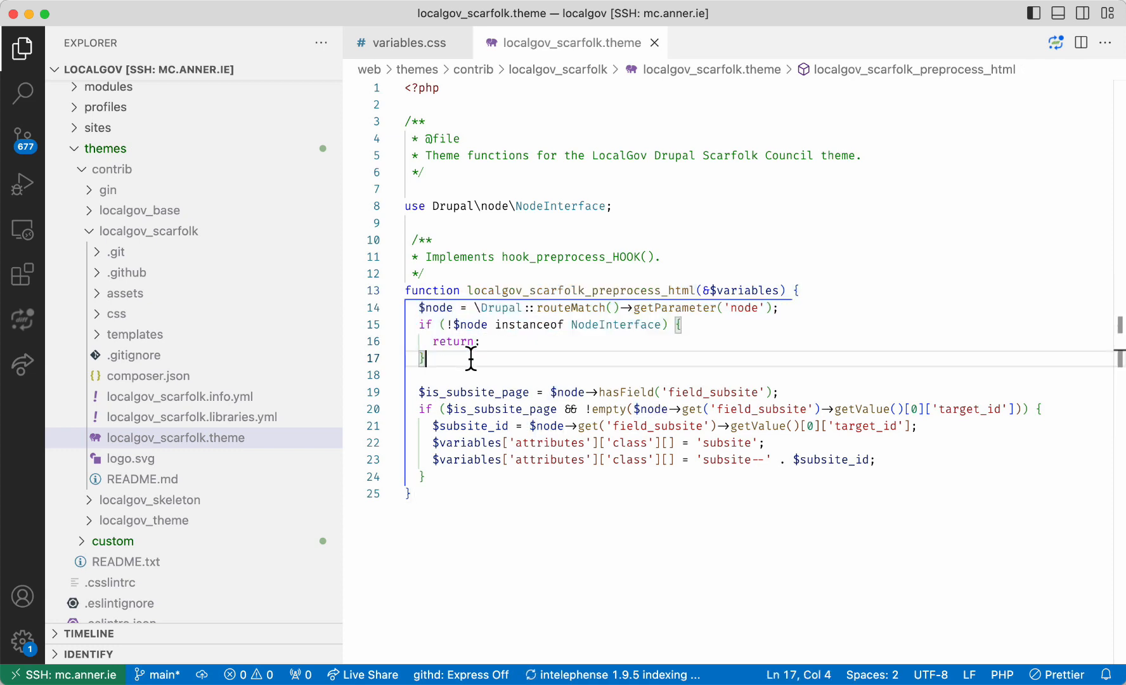
double_click(718, 393)
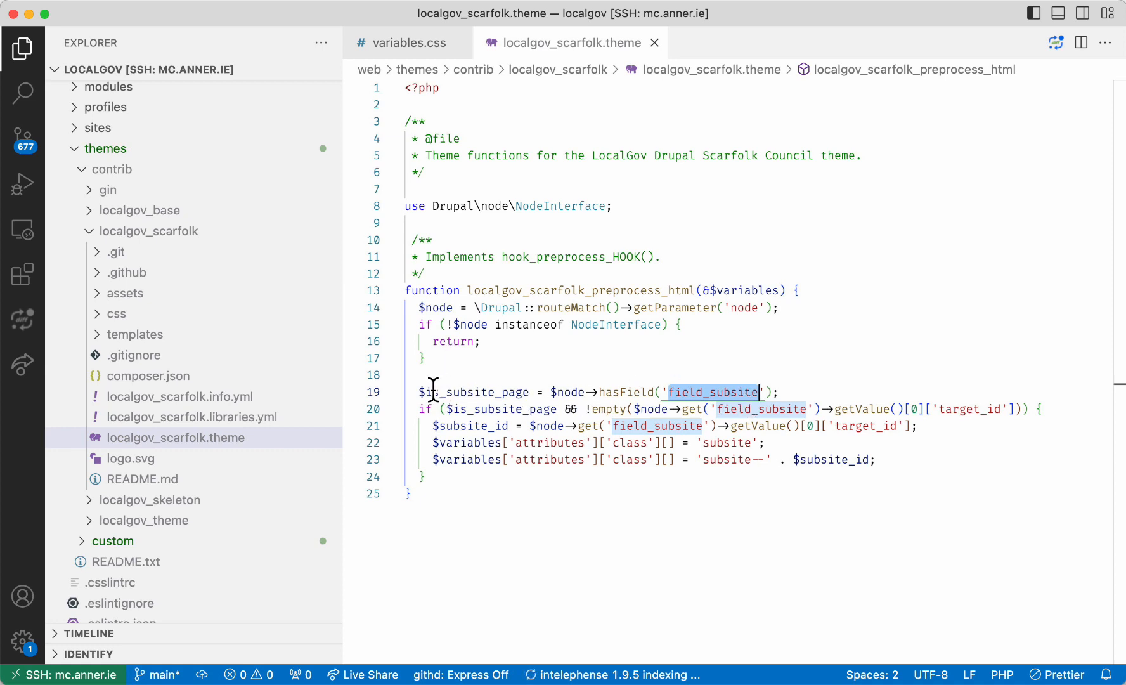
drag(418, 393, 628, 394)
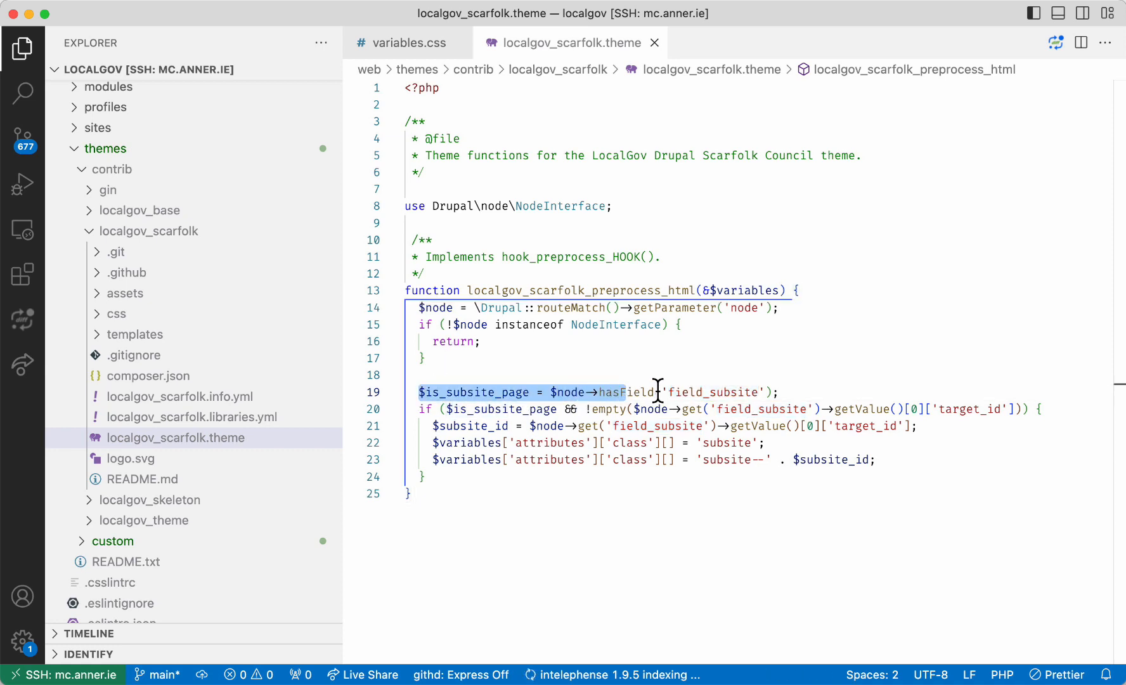
Insert a blank line between the $is_subsite_page assignment and the if statement that follows it.
click(791, 392)
key(Return)
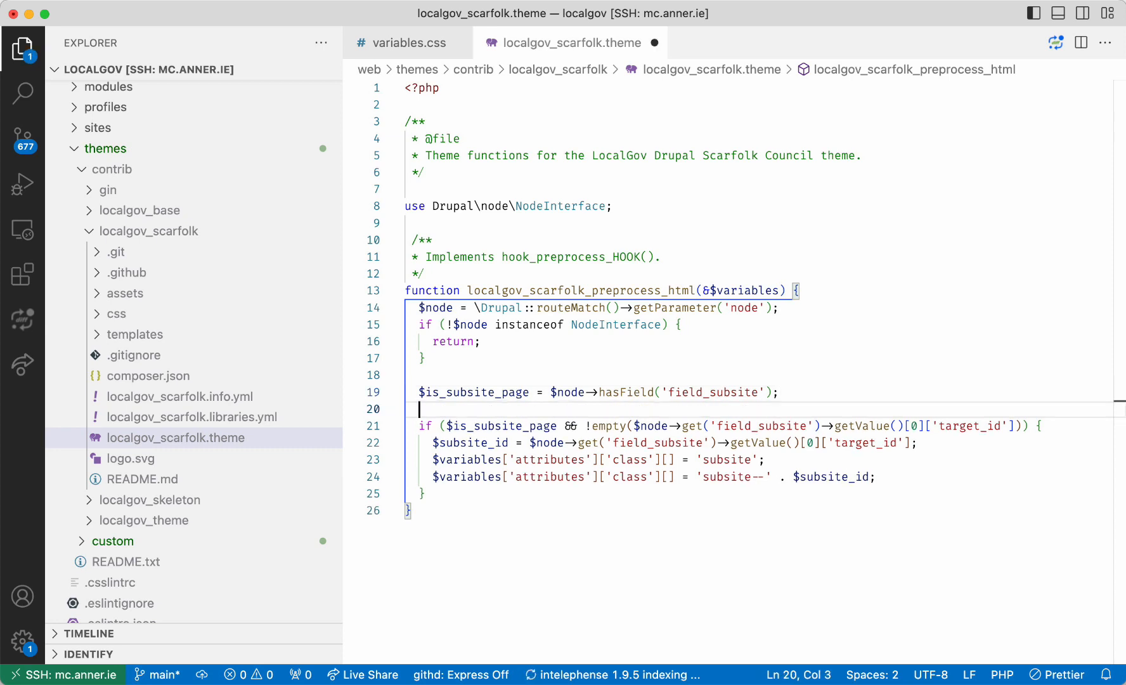
click(477, 426)
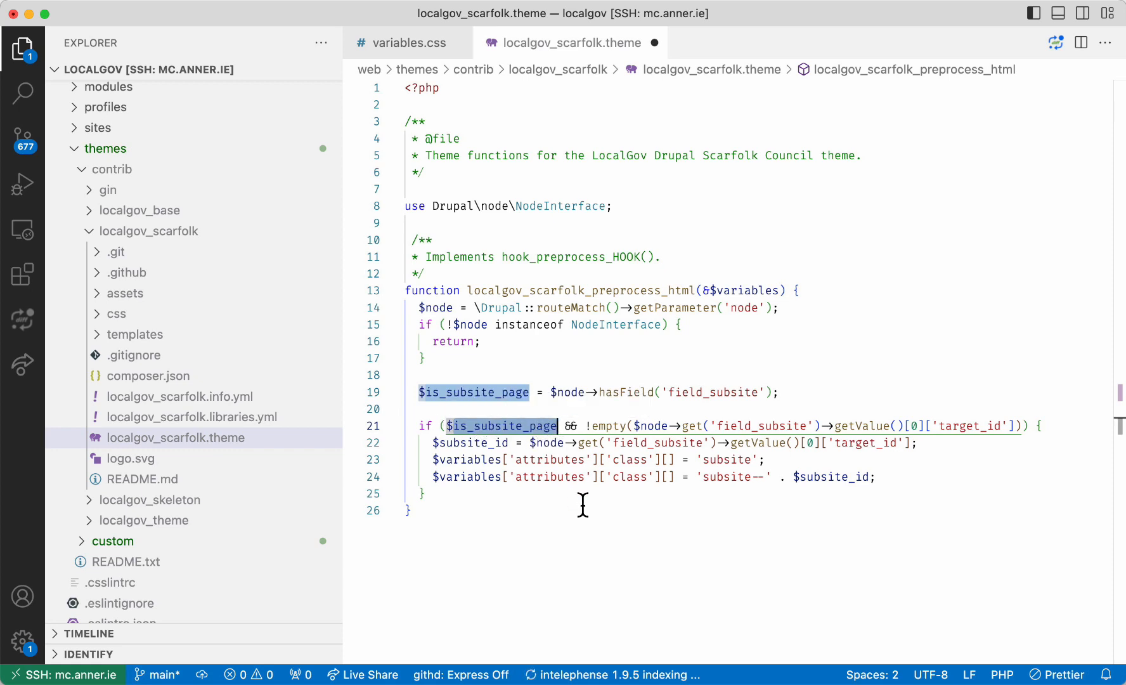
click(594, 521)
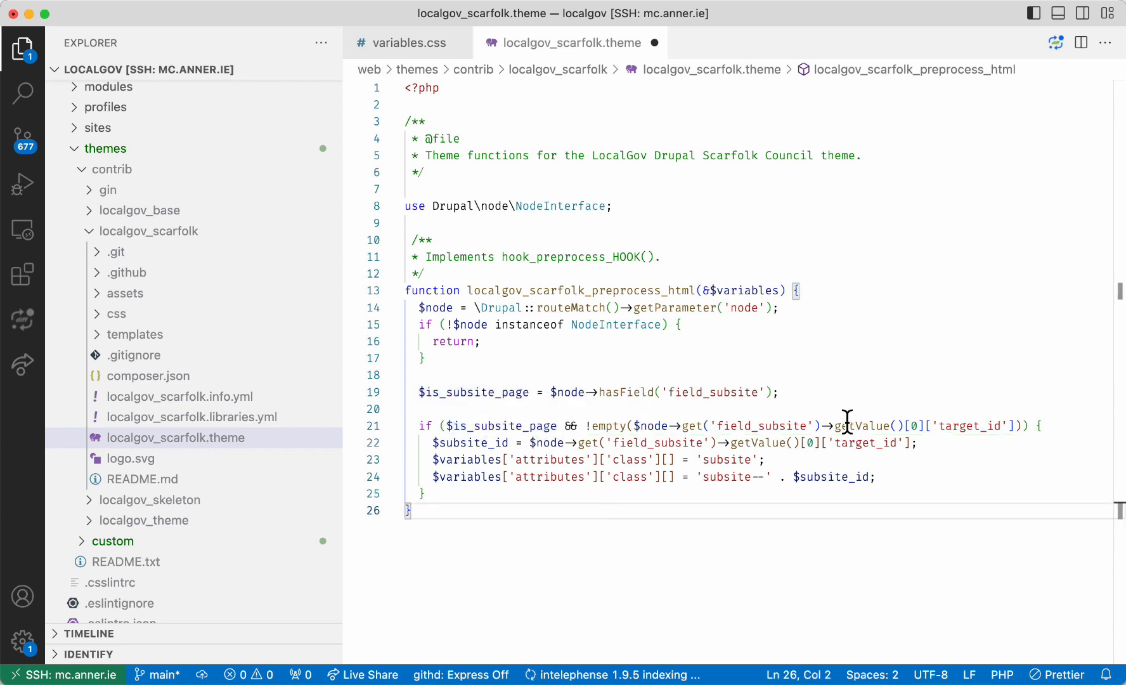
Examine the condition's target_id check and view the top of the demo site's home page in the browser before returning to the code.
drag(1015, 426, 859, 420)
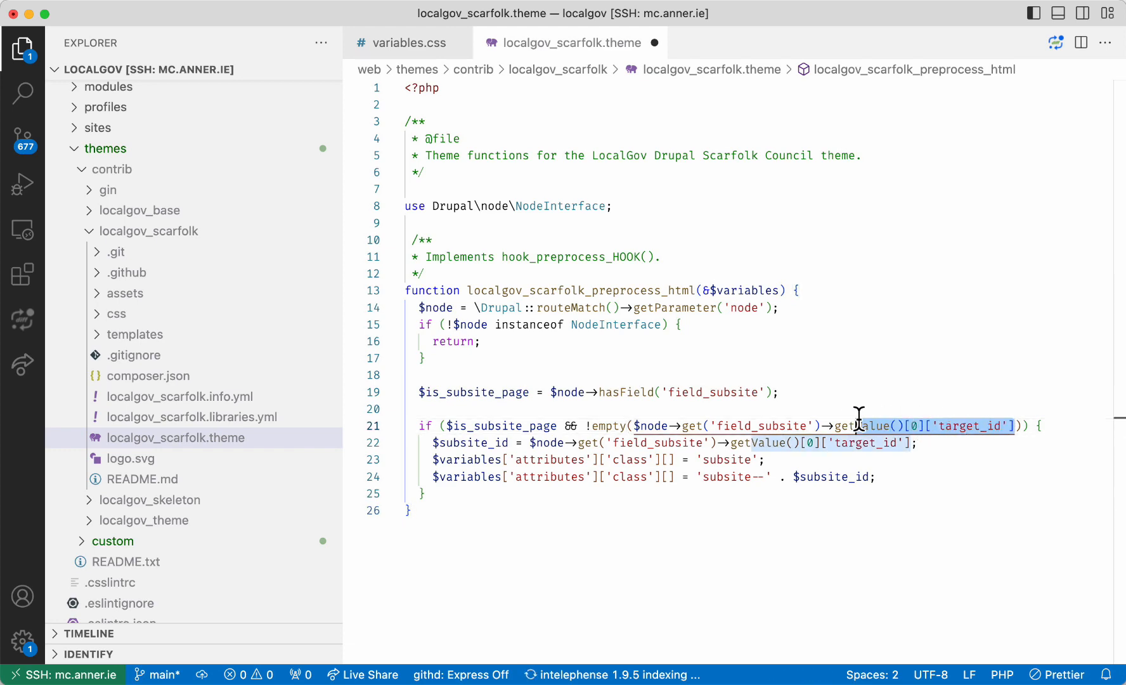
key(super+Tab)
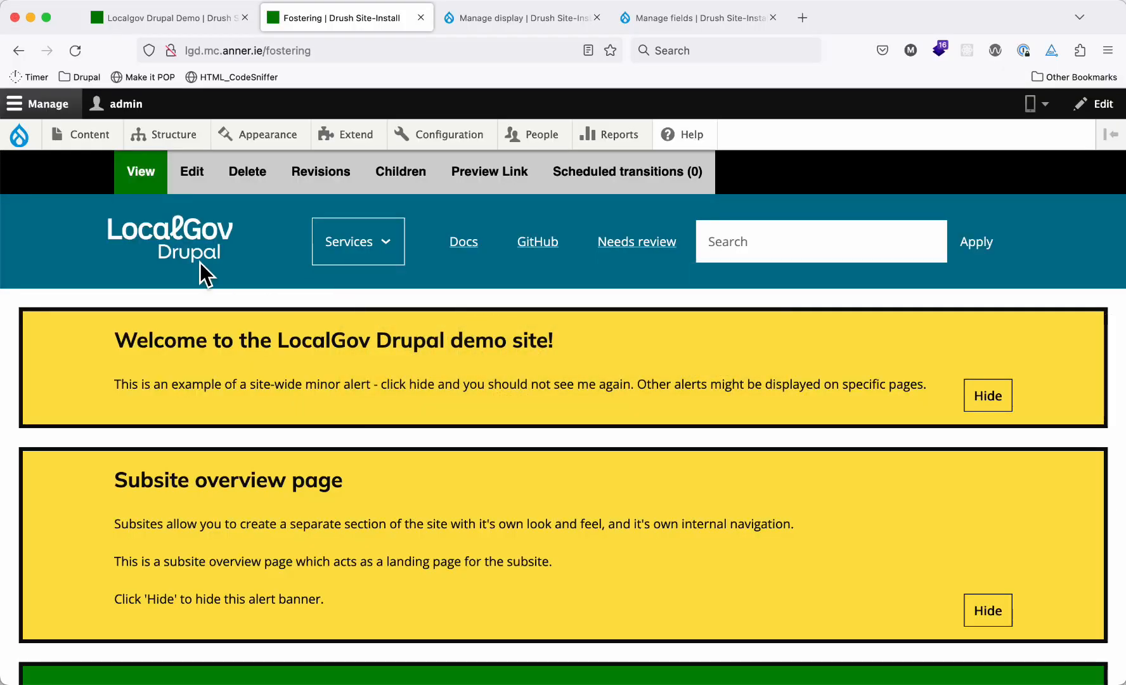
click(161, 17)
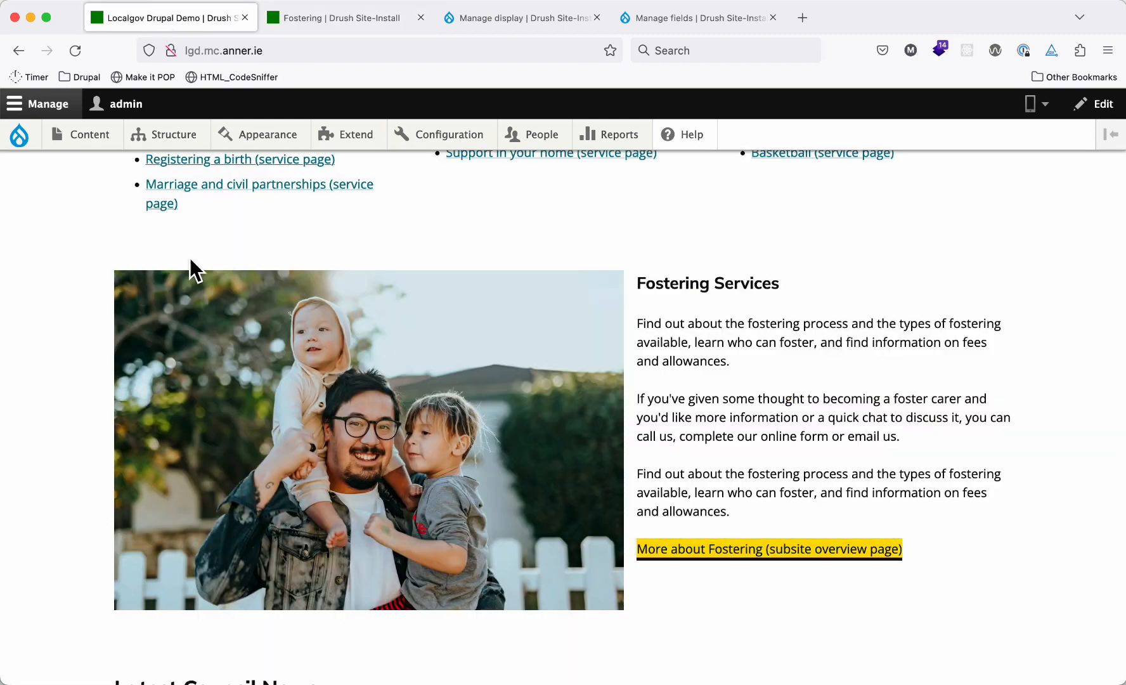
scroll(164, 388, up, 10)
scroll(164, 389, up, 5)
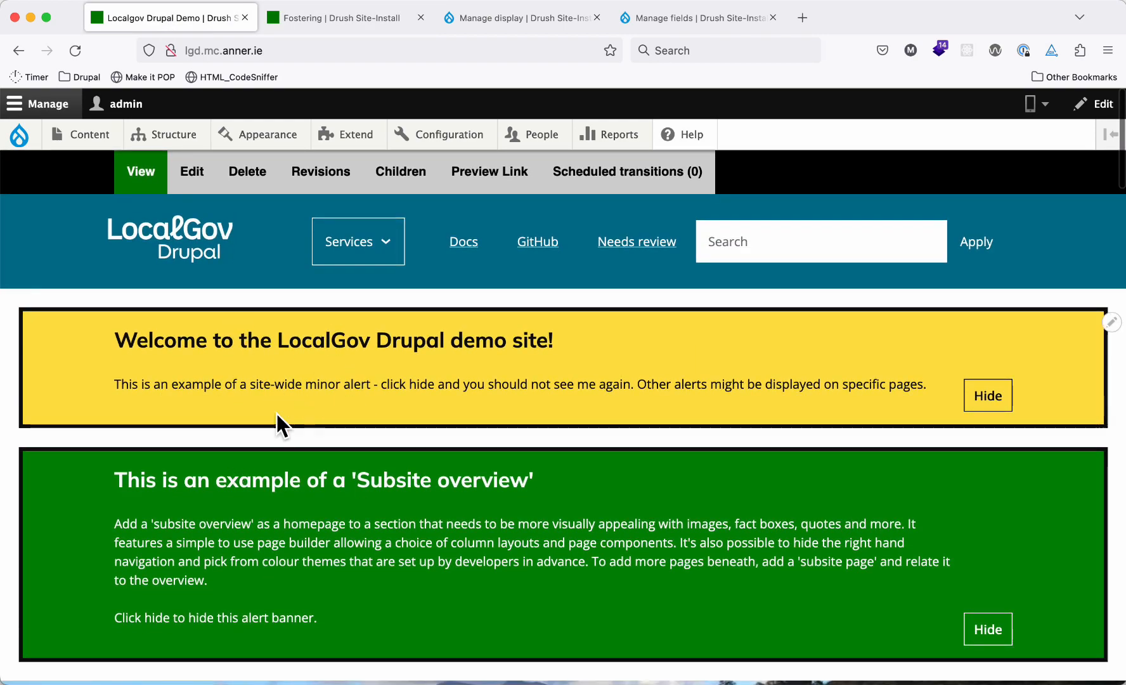
key(super+Tab)
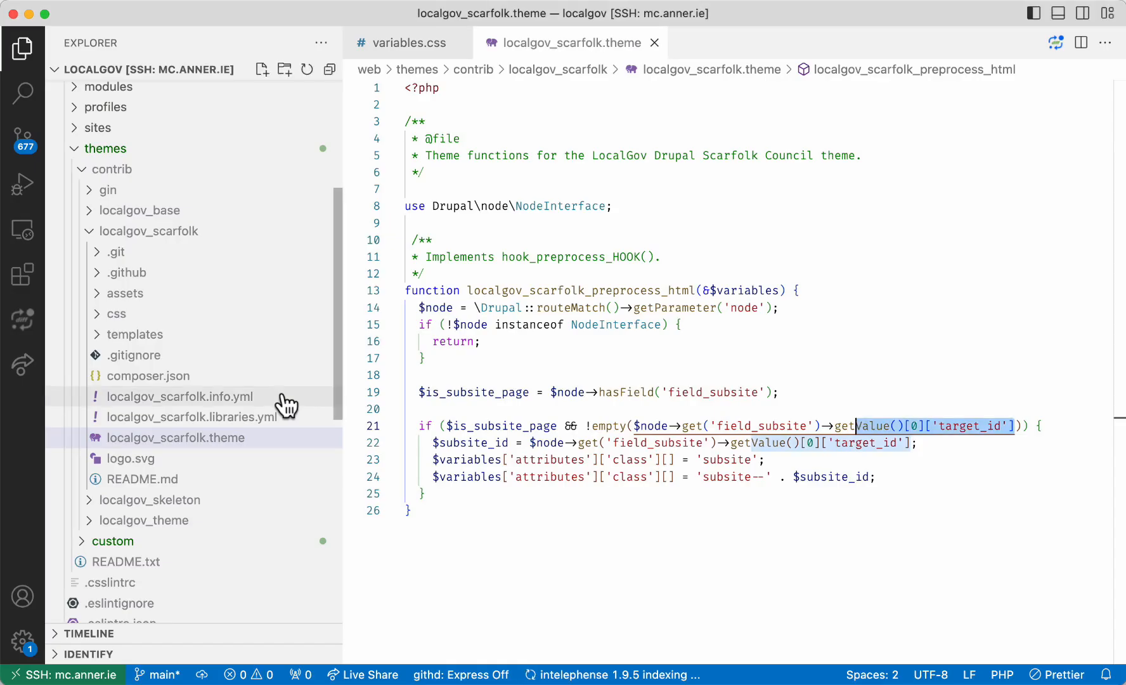
Review the if condition, the $subsite_id assignment and the two lines that add the subsite classes.
triple_click(938, 423)
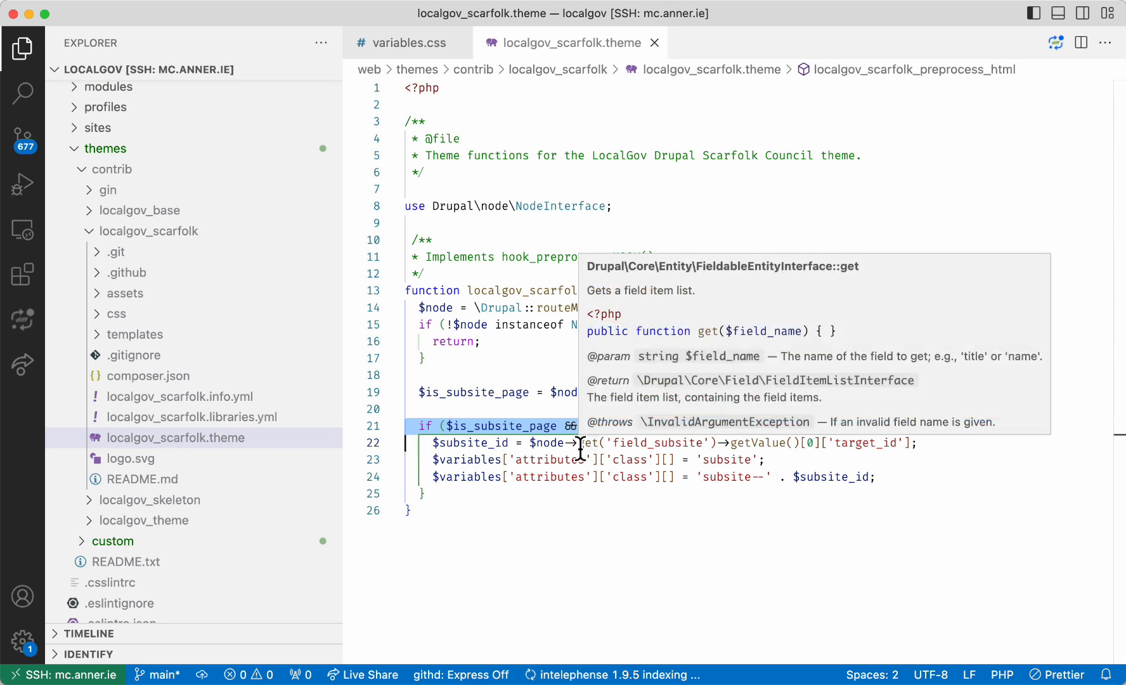
click(926, 444)
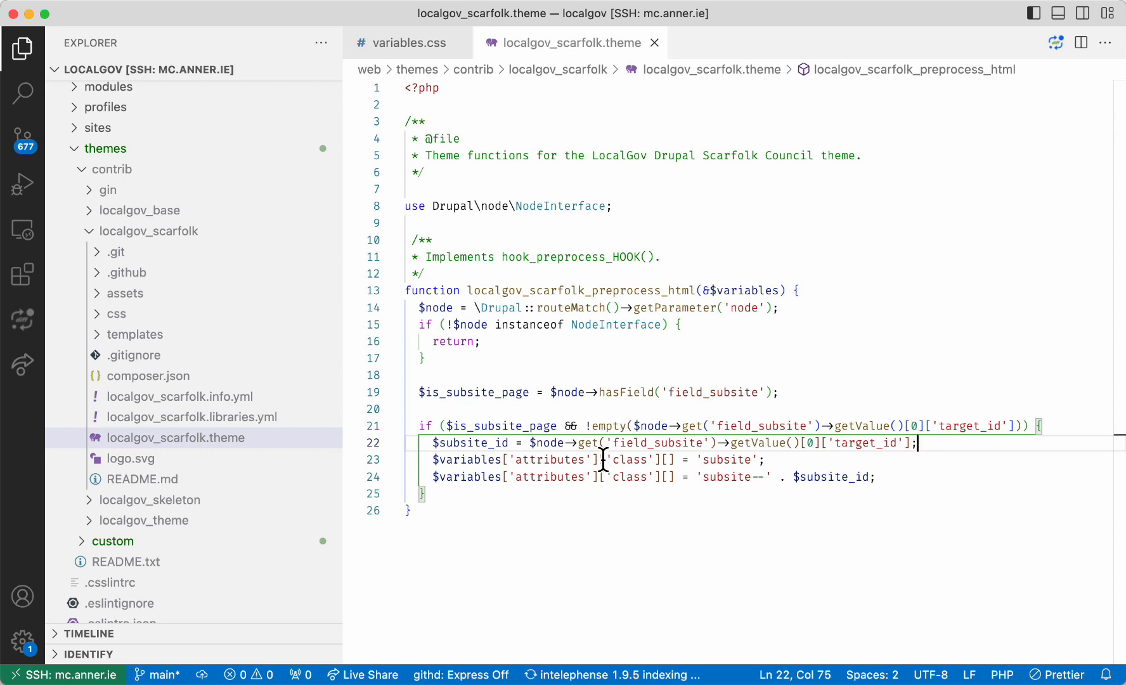
drag(433, 459, 551, 459)
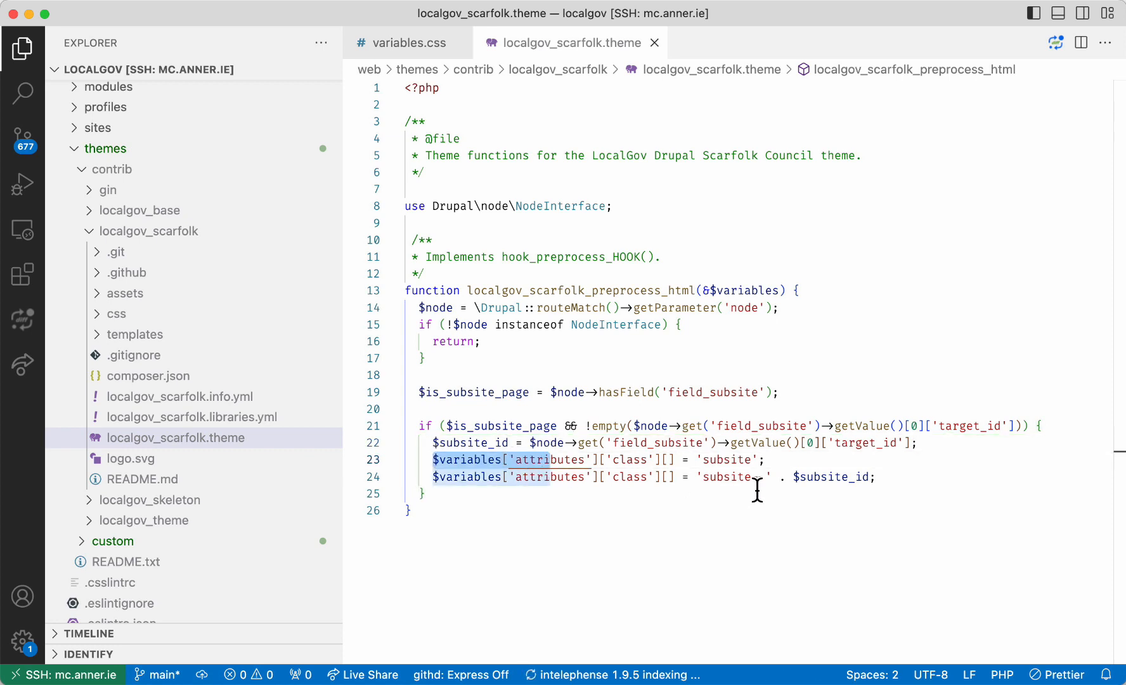
click(885, 477)
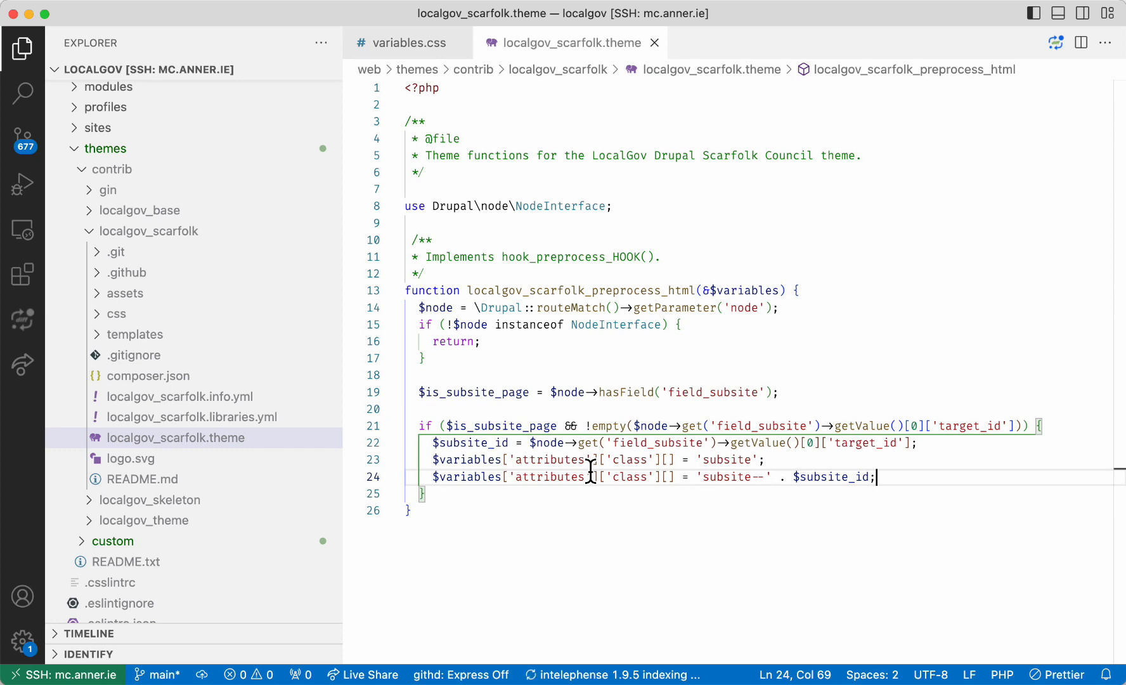
Flush all caches from the Fostering page in the browser and close the Manage display and Manage fields tabs.
key(super+Tab)
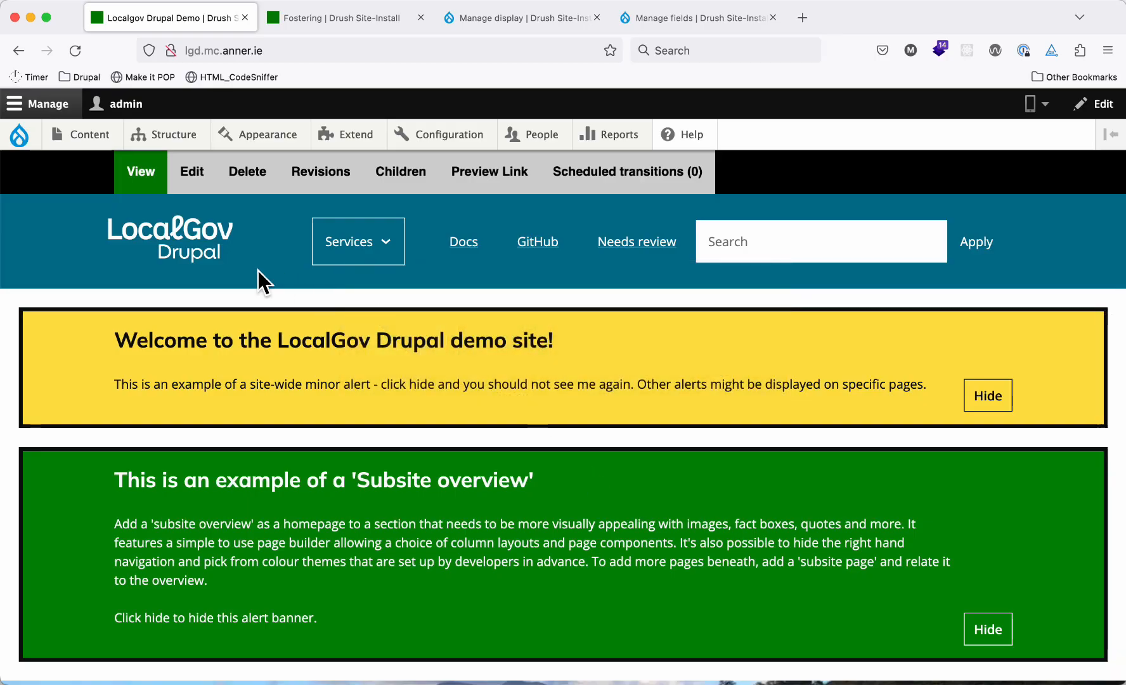
click(292, 19)
mouse_move(20, 135)
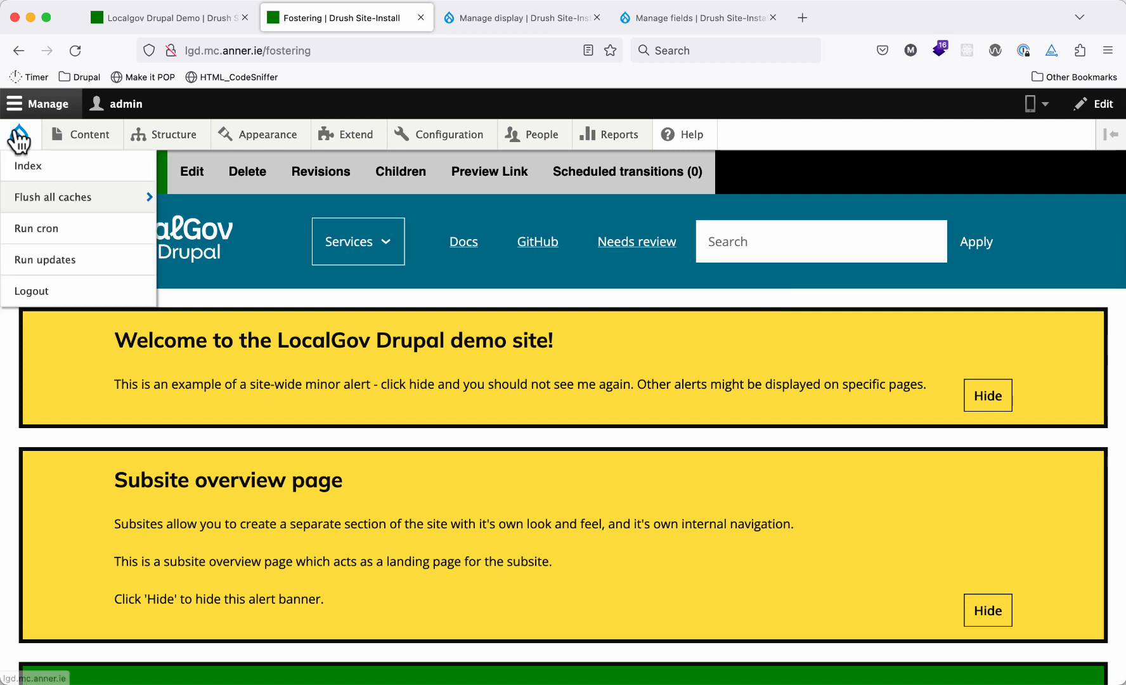
click(59, 200)
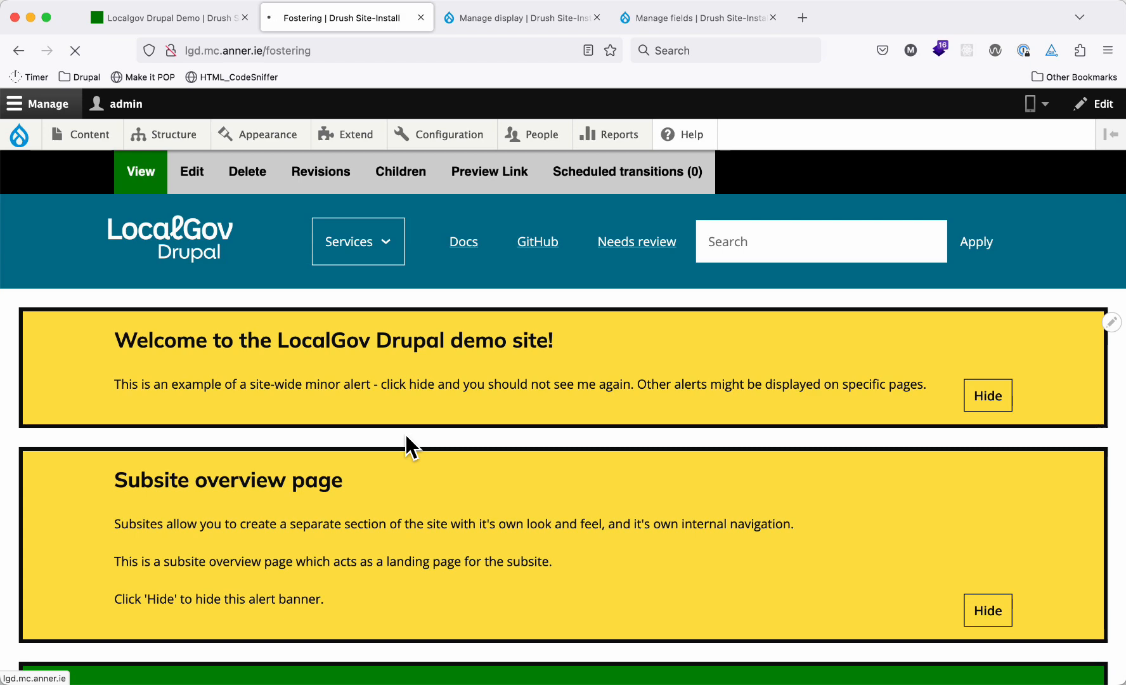
click(597, 18)
click(598, 19)
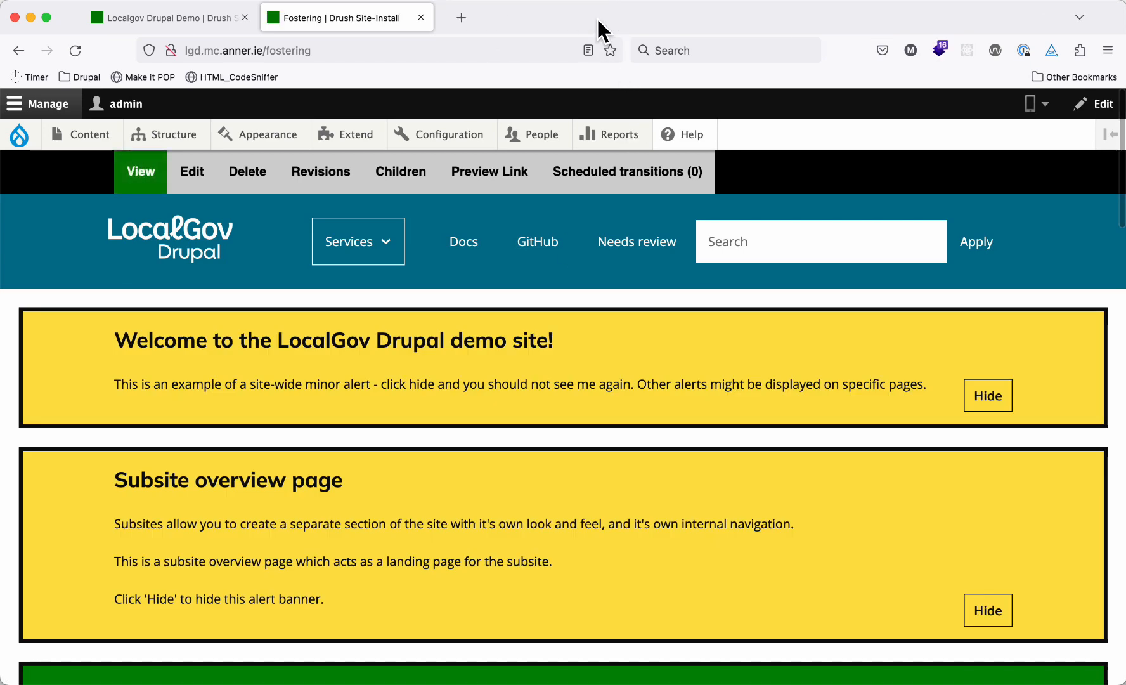
Inspect the Fostering page's body element and check its class attribute for the subsite and subsite--14 classes.
right_click(236, 454)
click(267, 626)
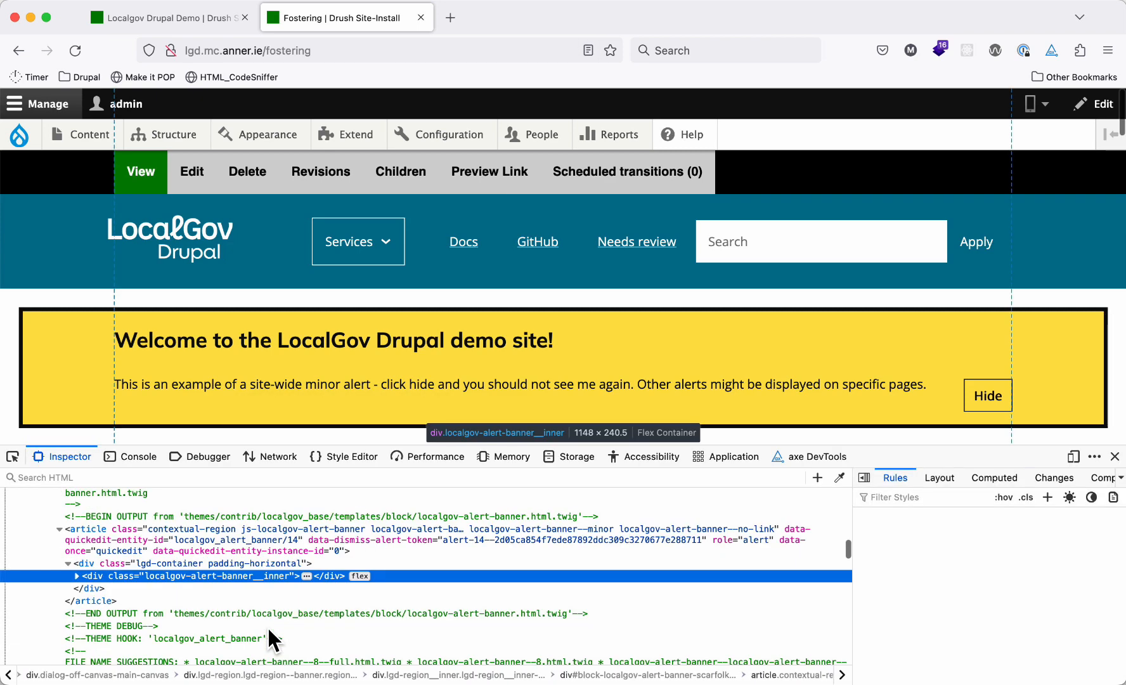
scroll(107, 576, up, 10)
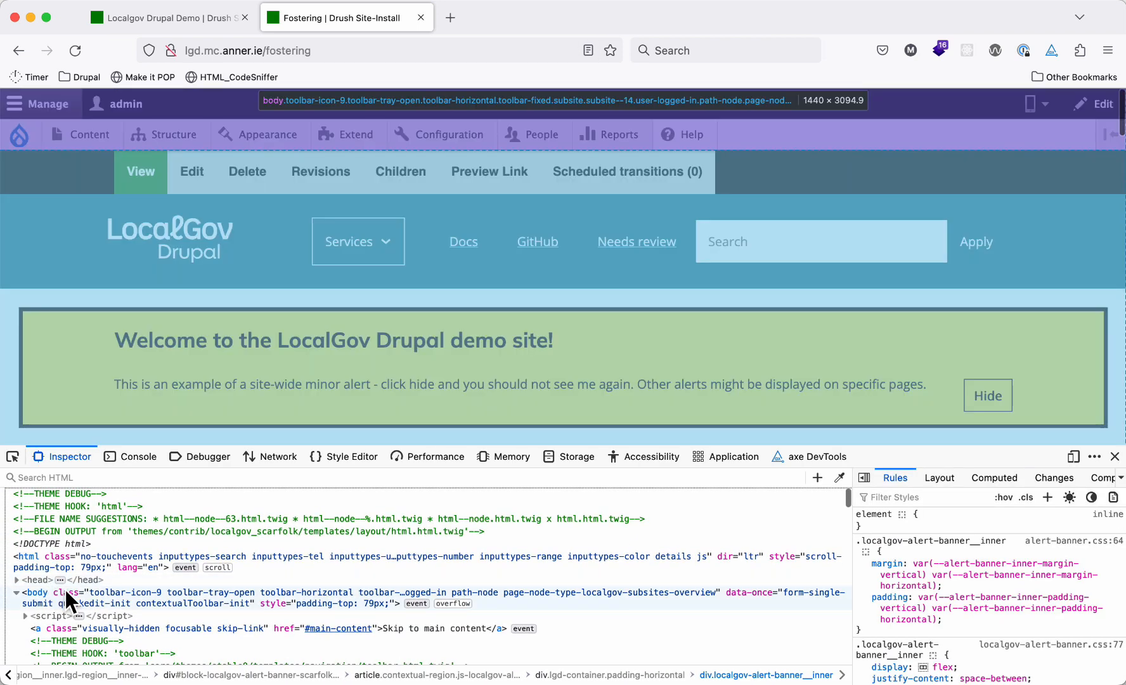
click(70, 597)
double_click(519, 594)
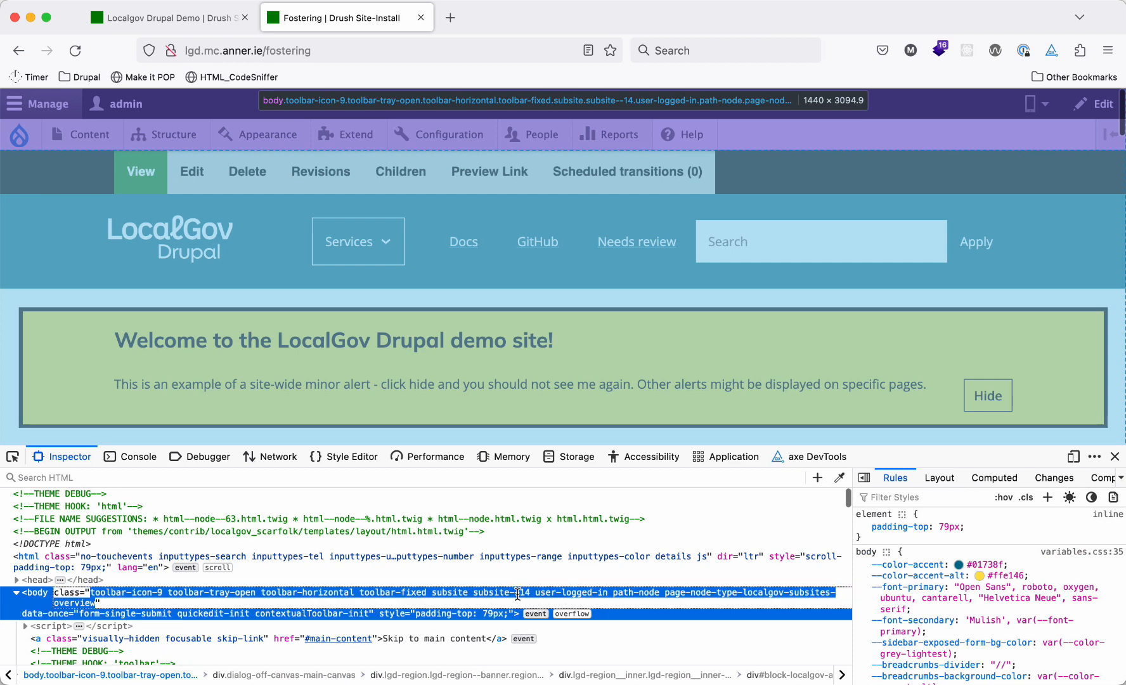
click(418, 598)
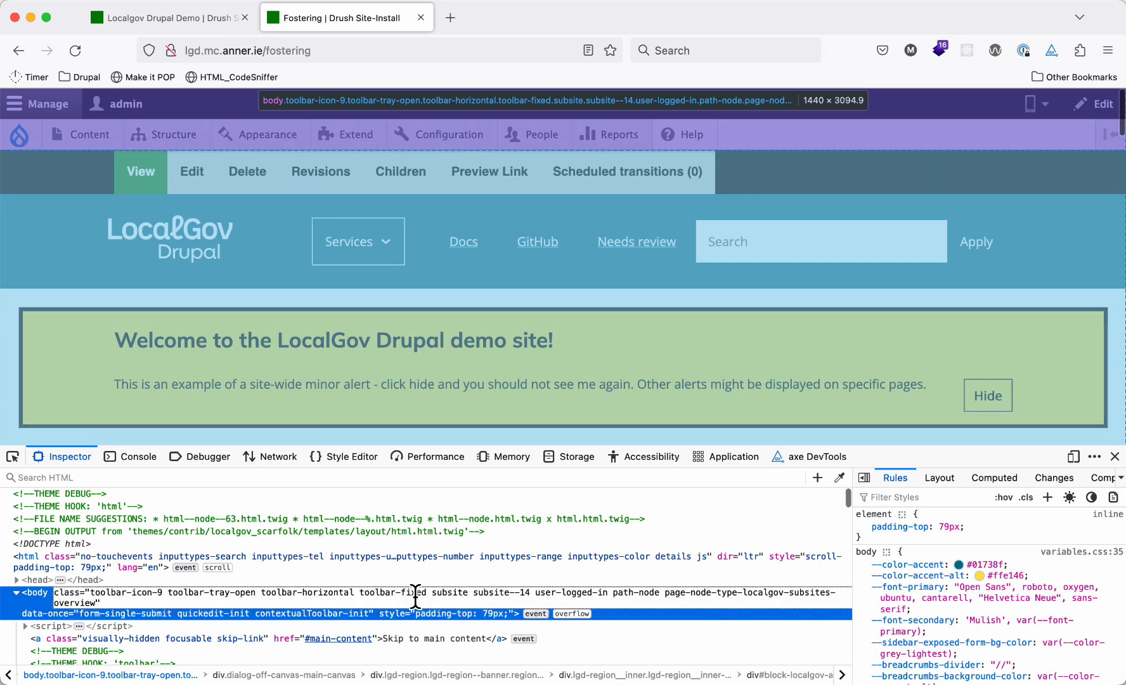
double_click(452, 594)
drag(476, 597, 532, 598)
click(507, 597)
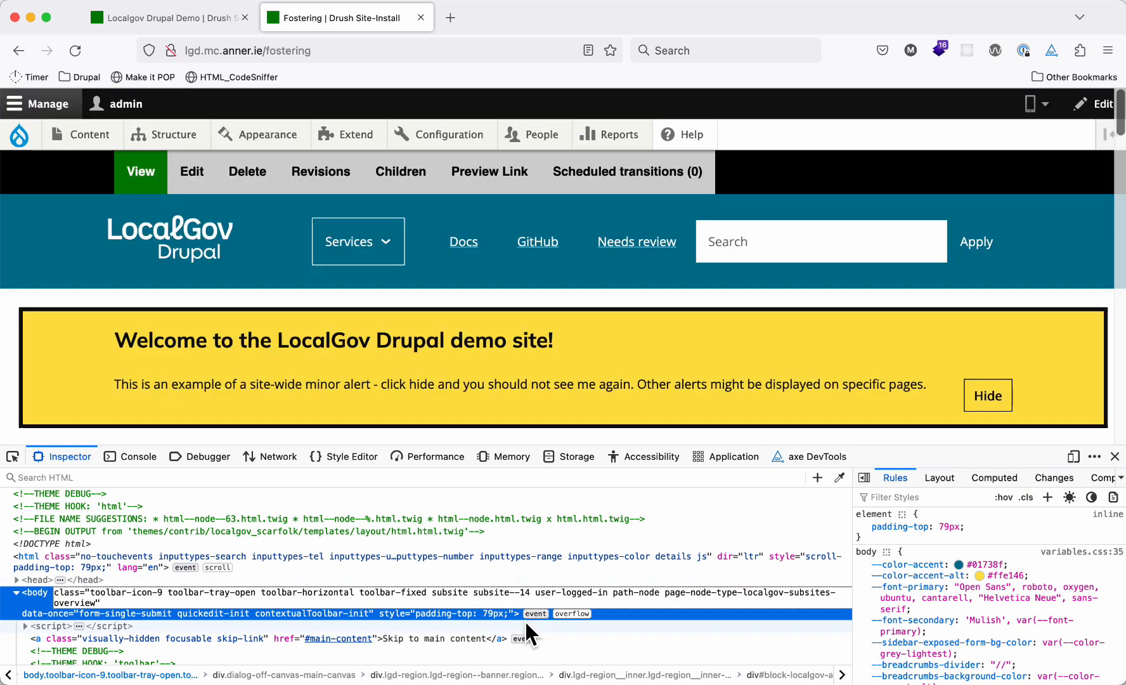
click(615, 633)
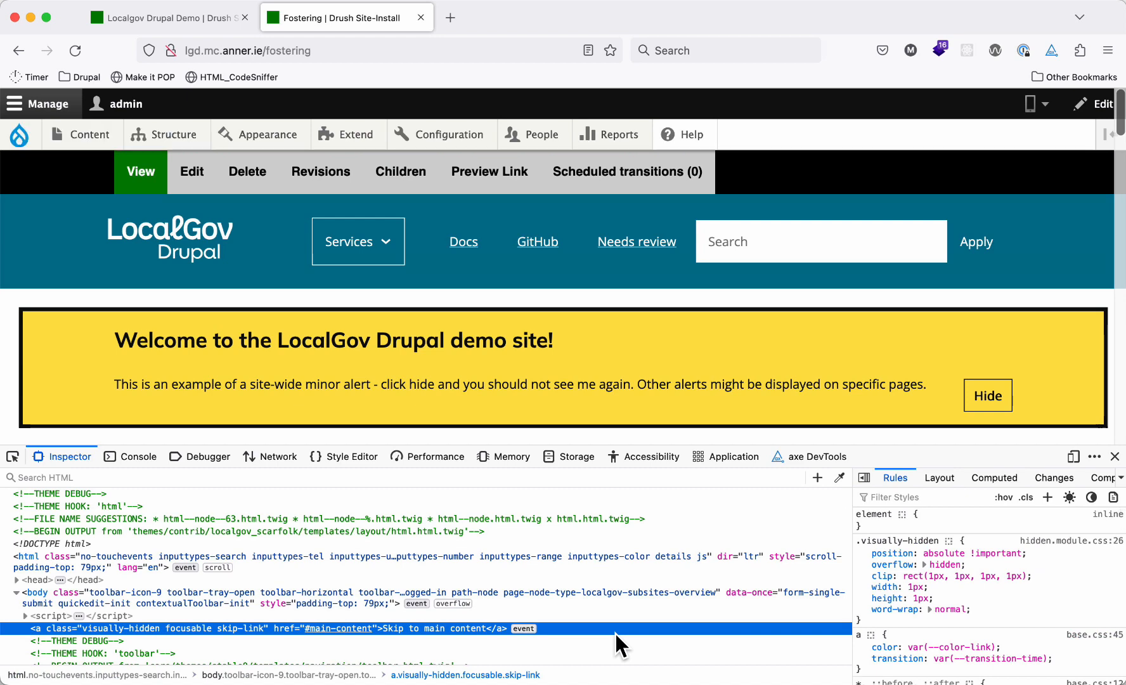
Switch to the code editor and create subsites/subsite.css inside the localgov_scarfolk theme's css folder, then open it.
key(super+Tab)
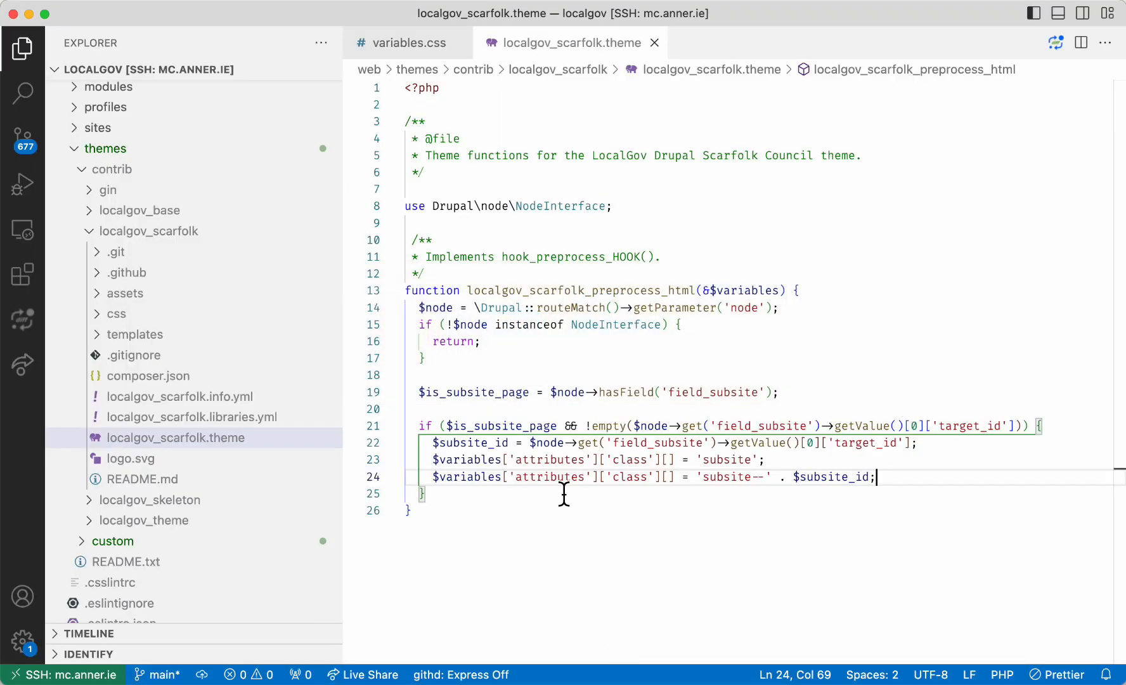
click(149, 317)
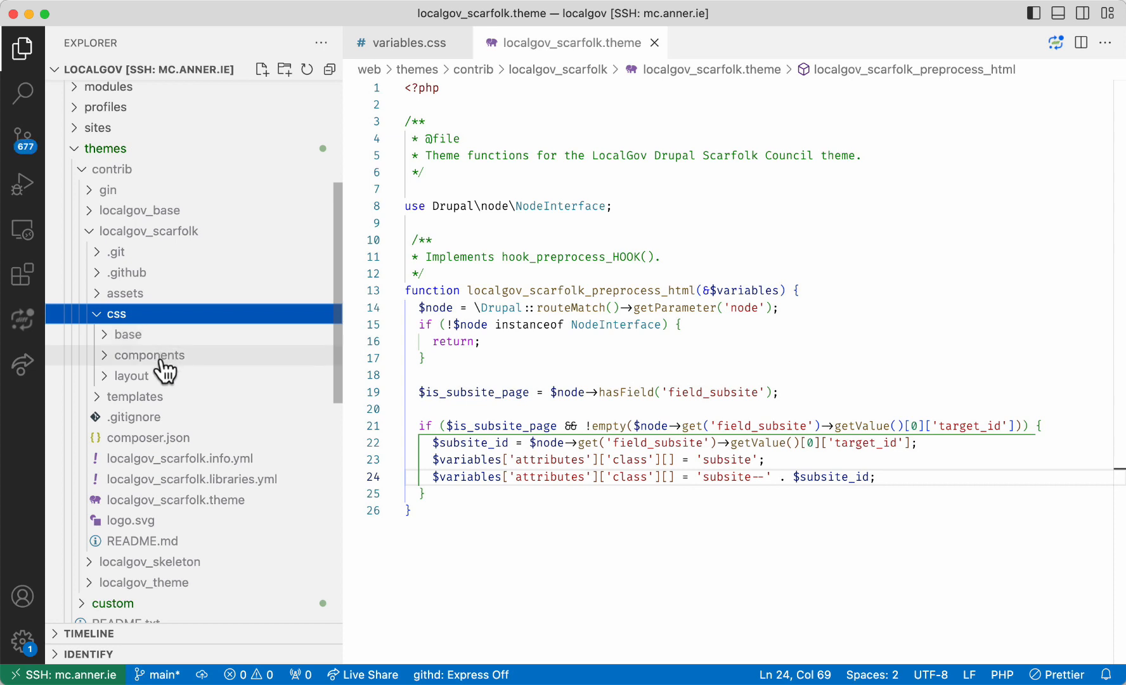
right_click(147, 316)
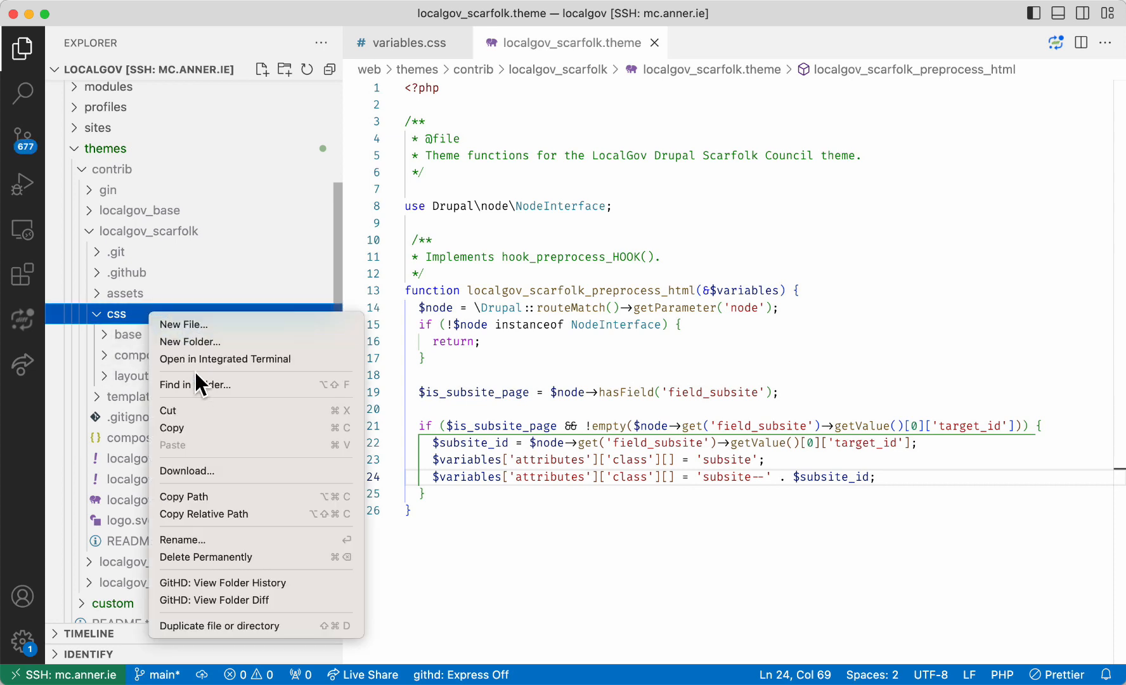
click(193, 324)
text(subsites/subsite.css)
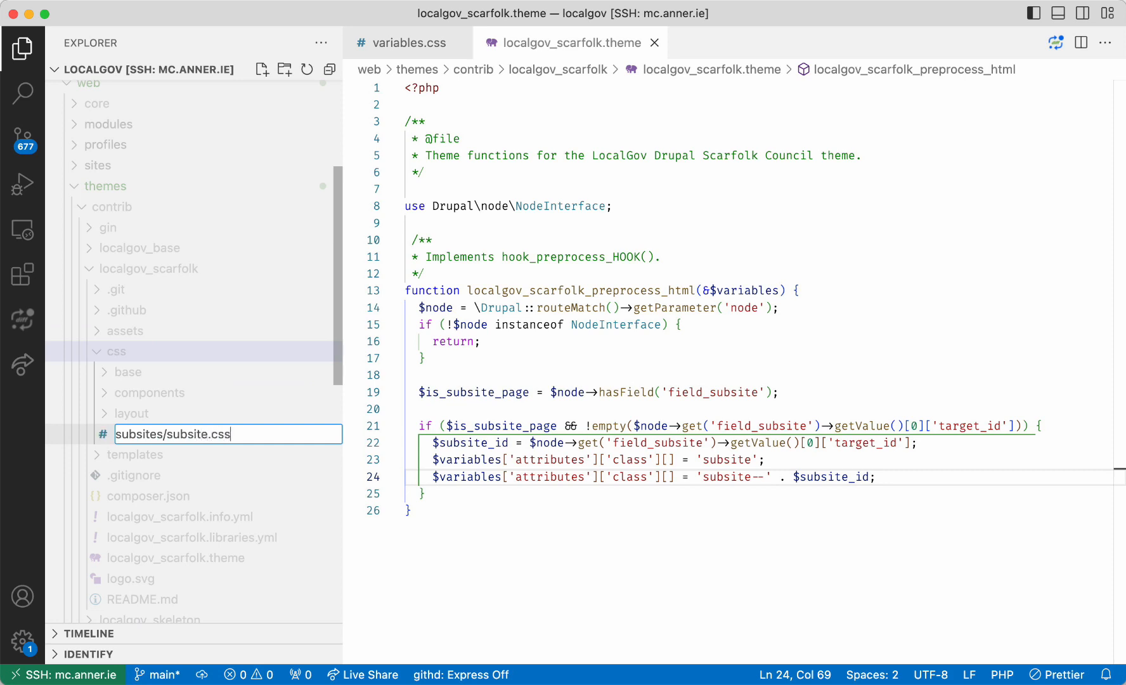
key(Return)
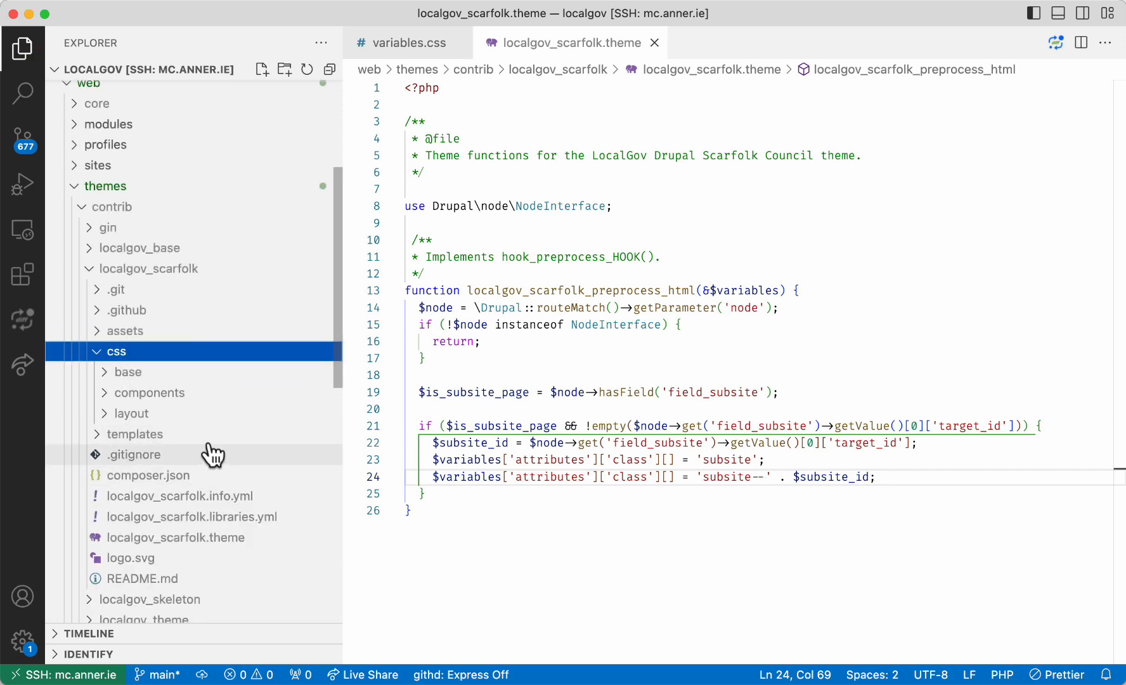
click(160, 435)
click(189, 457)
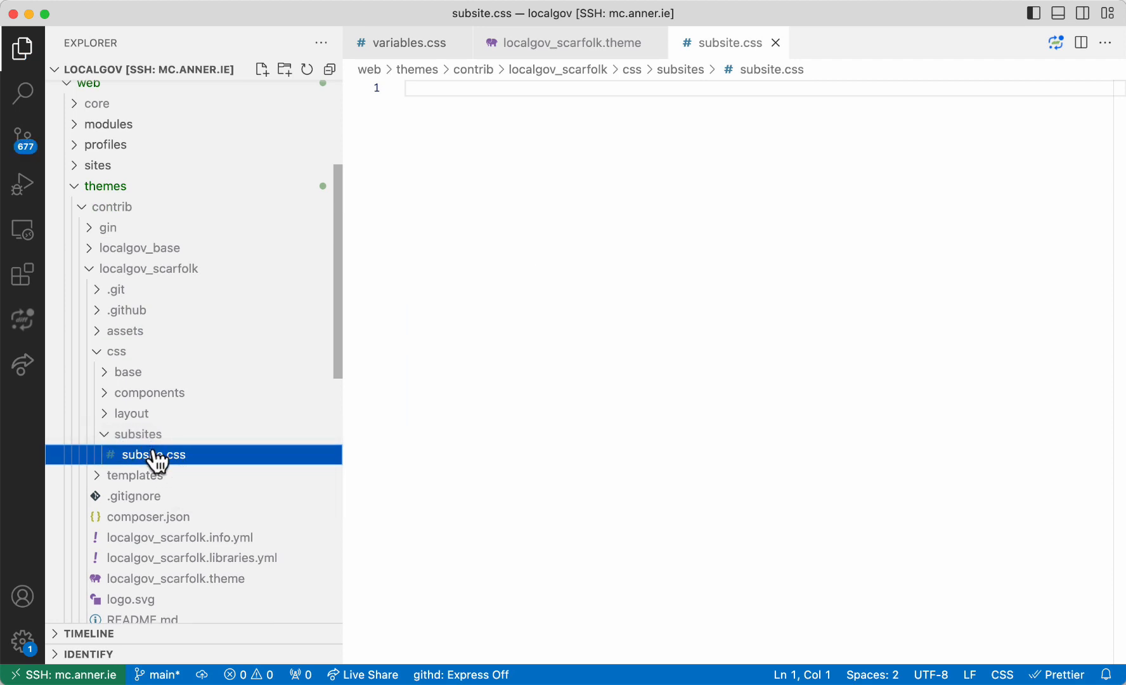
Write a .subsite--14 rule in subsite.css that sets --color-accent to purple, and save the file.
click(422, 405)
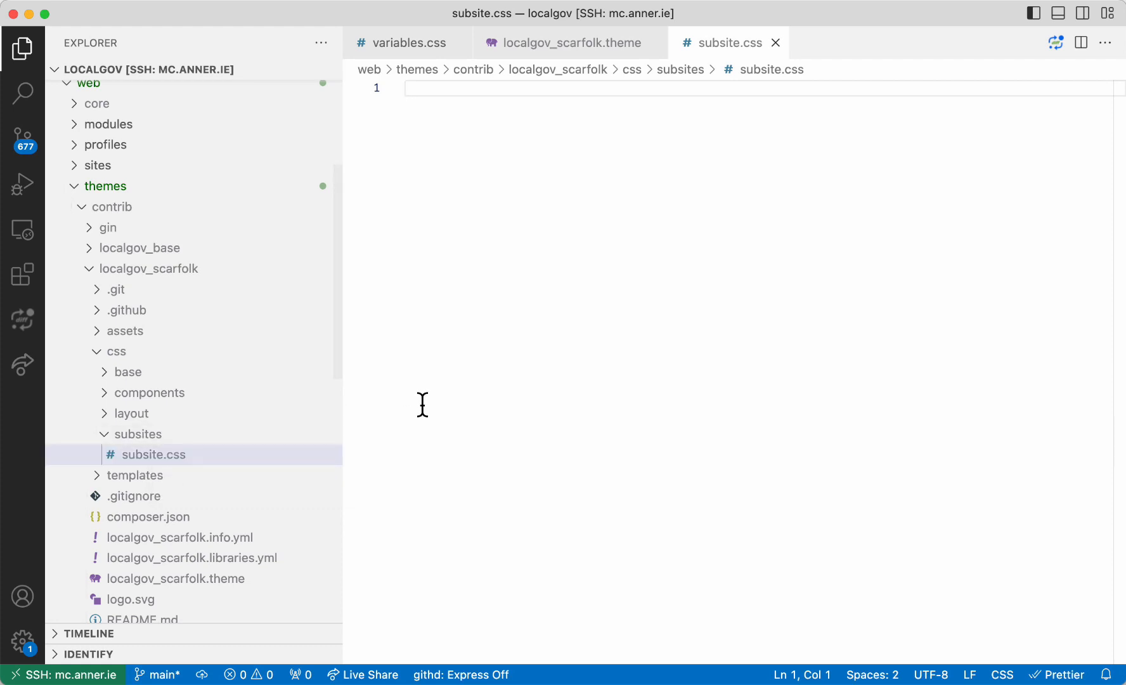
text(.subs)
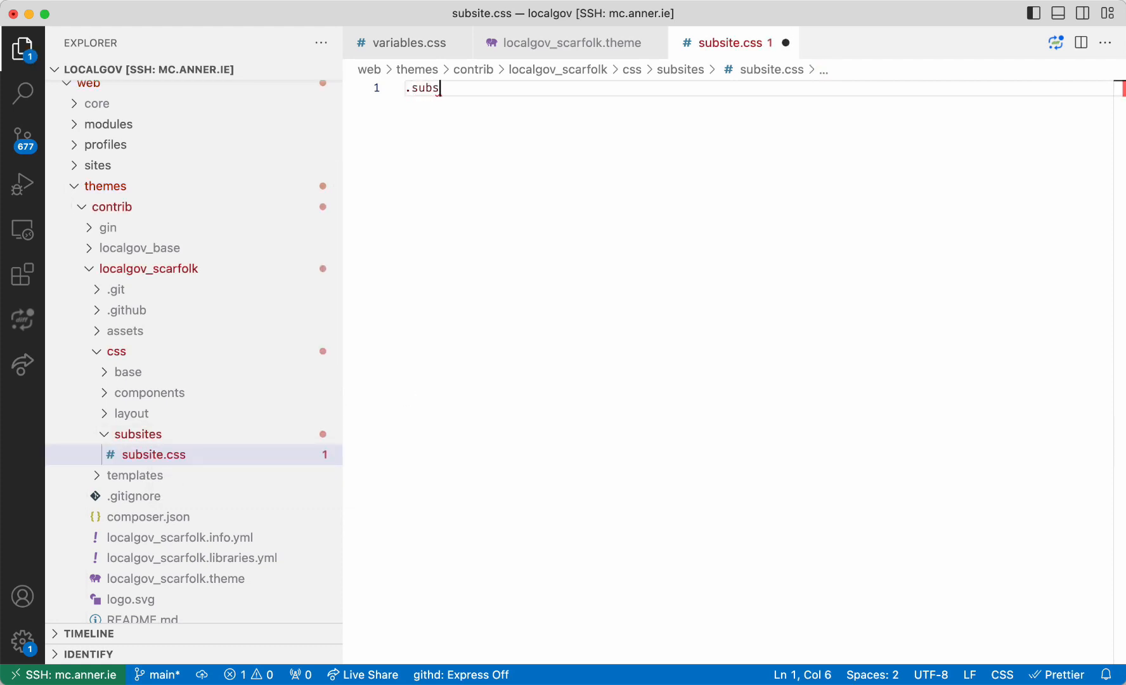
text(ite--)
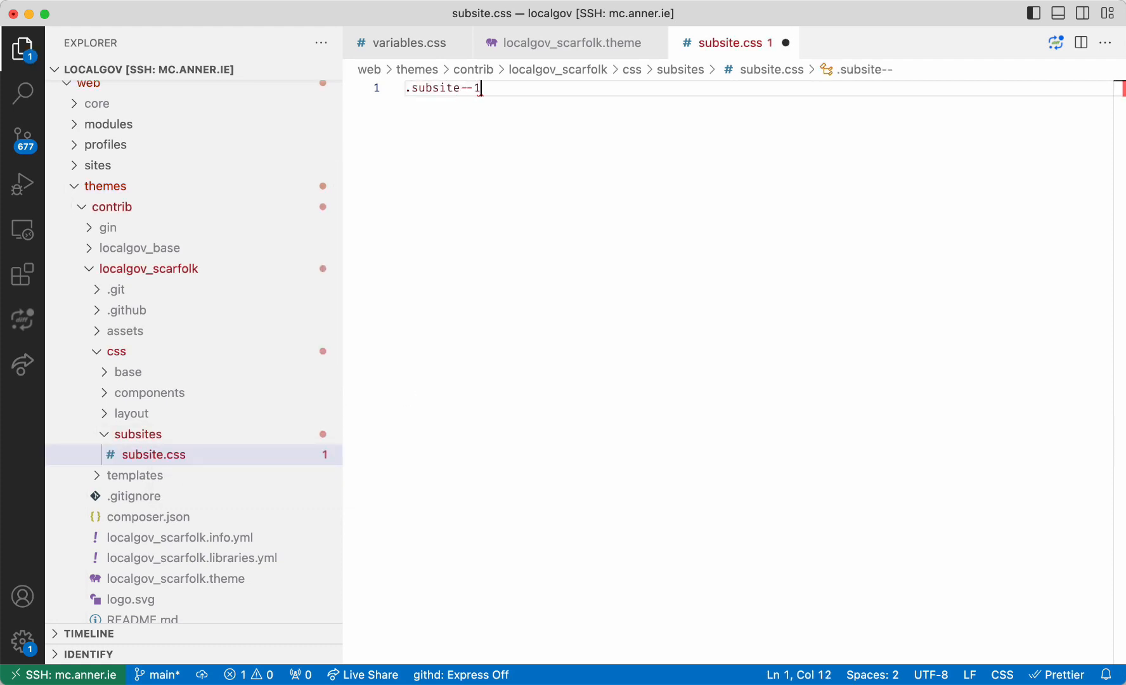
text(14.)
key(BackSpace)
text({)
key(Return)
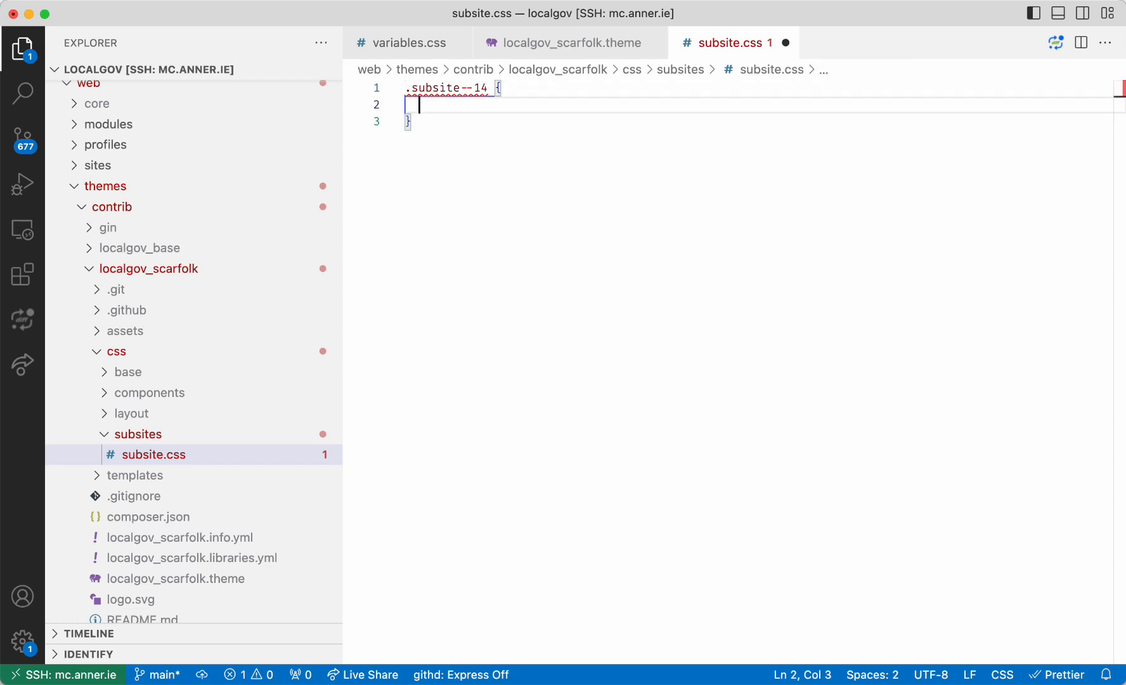
text(--color)
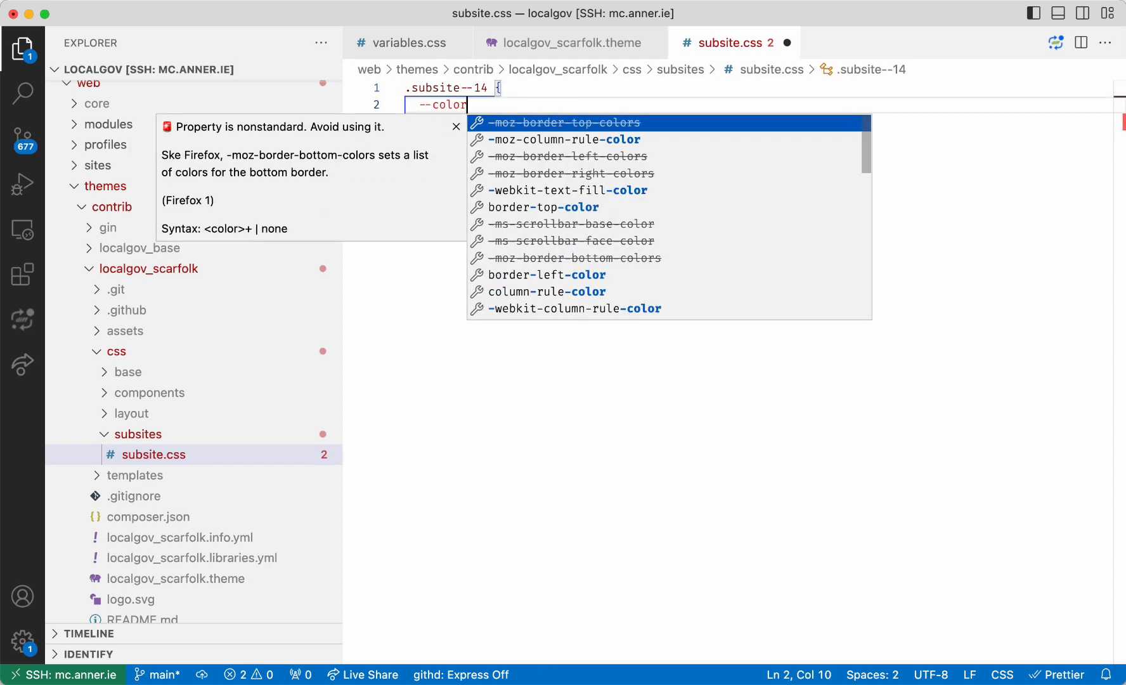
text(-accent: pur)
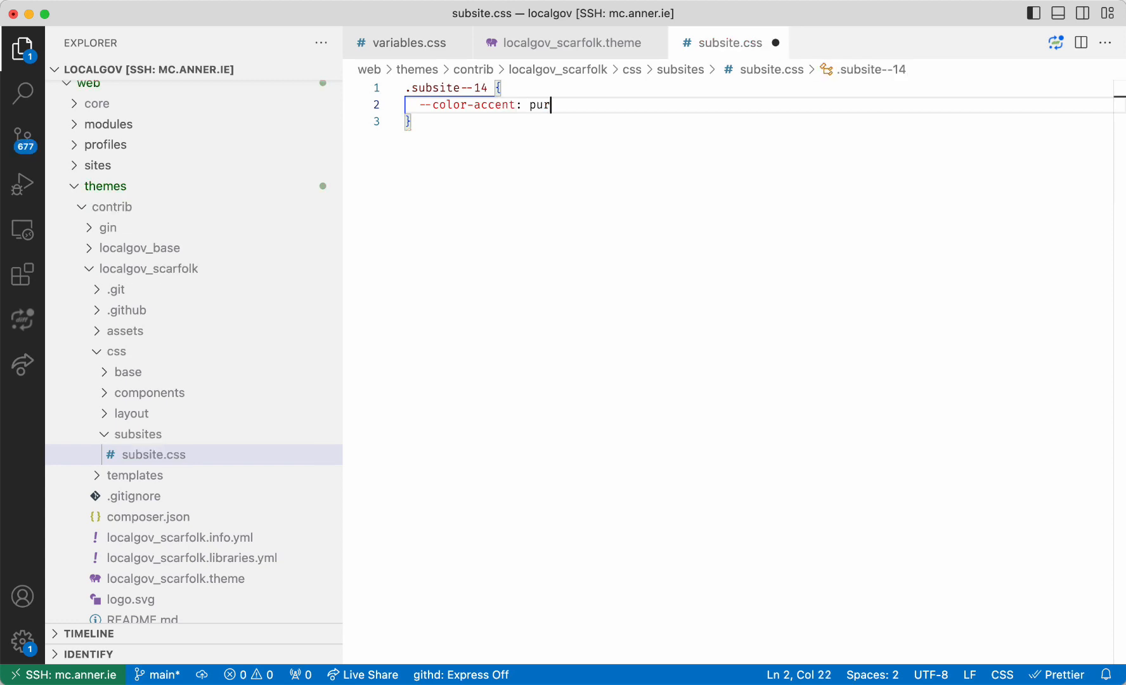
text(ple;)
key(super+s)
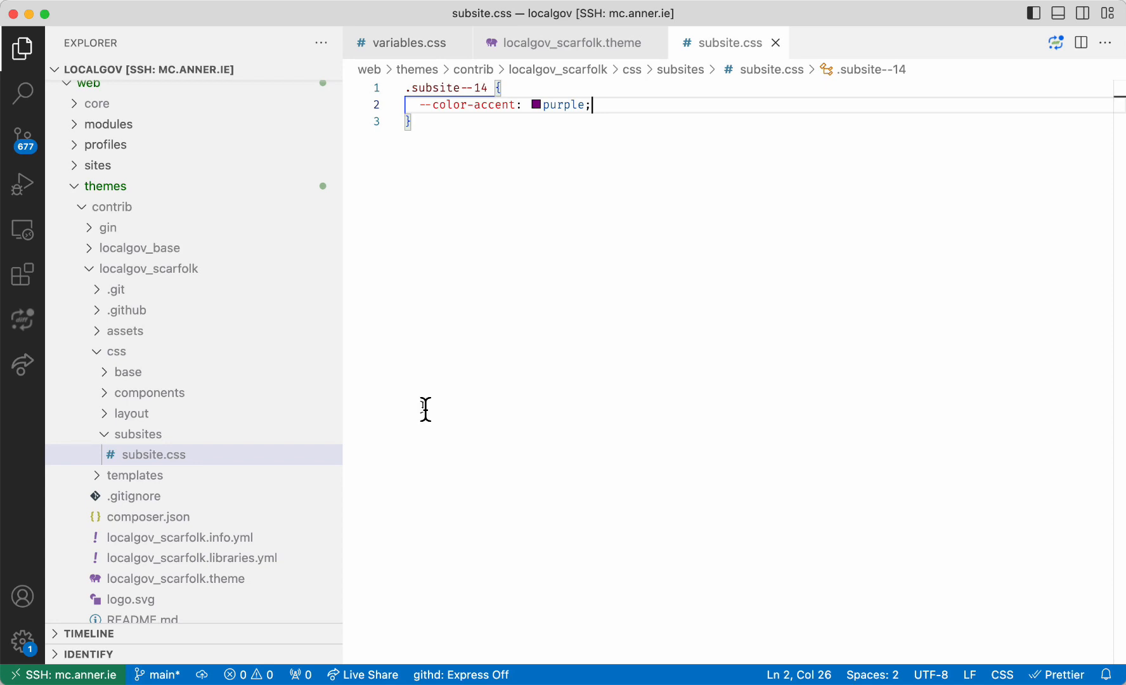
Start a subsite-13 library with nested css and theme keys at the end of localgov_scarfolk.libraries.yml.
click(215, 558)
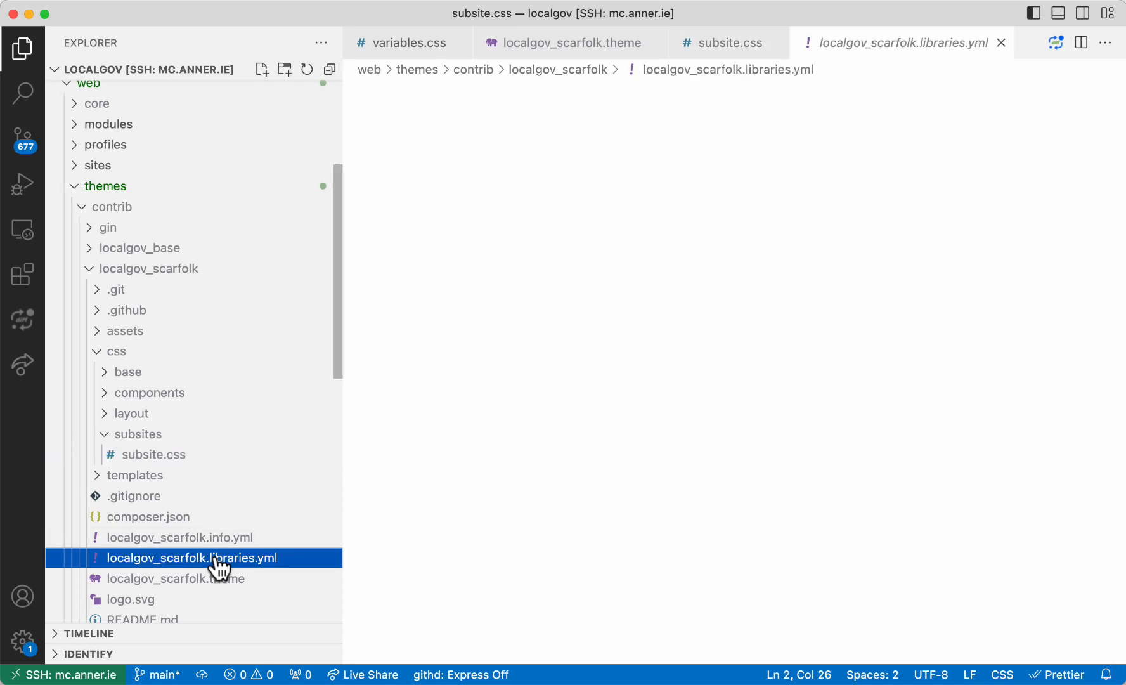
click(216, 539)
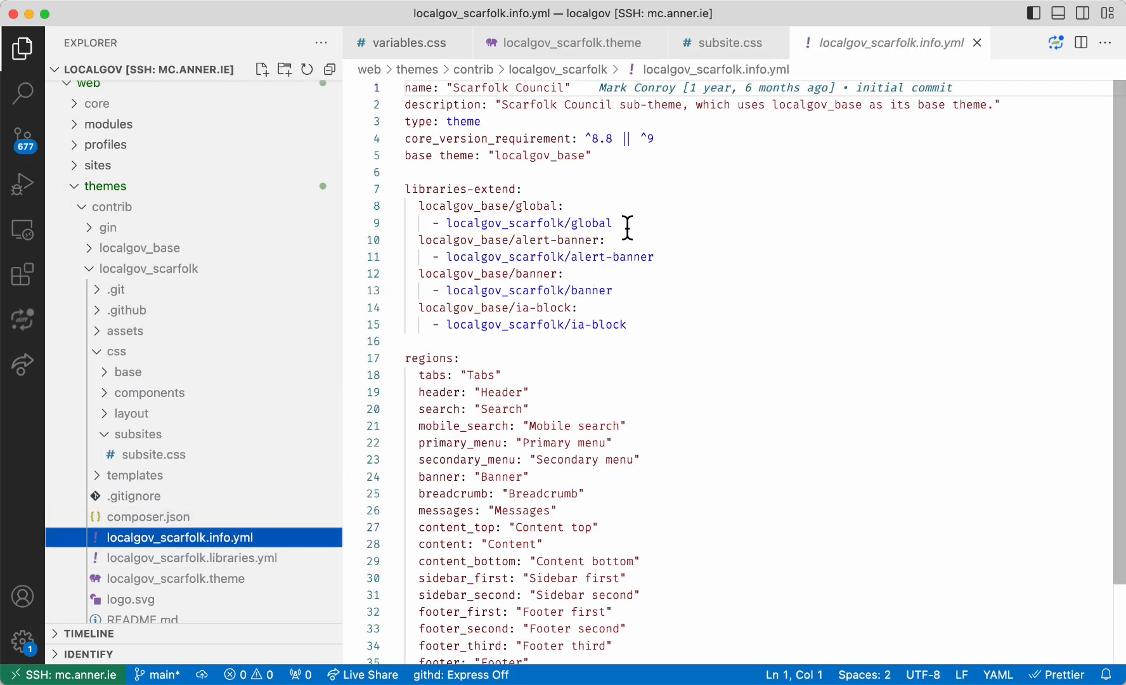
click(215, 560)
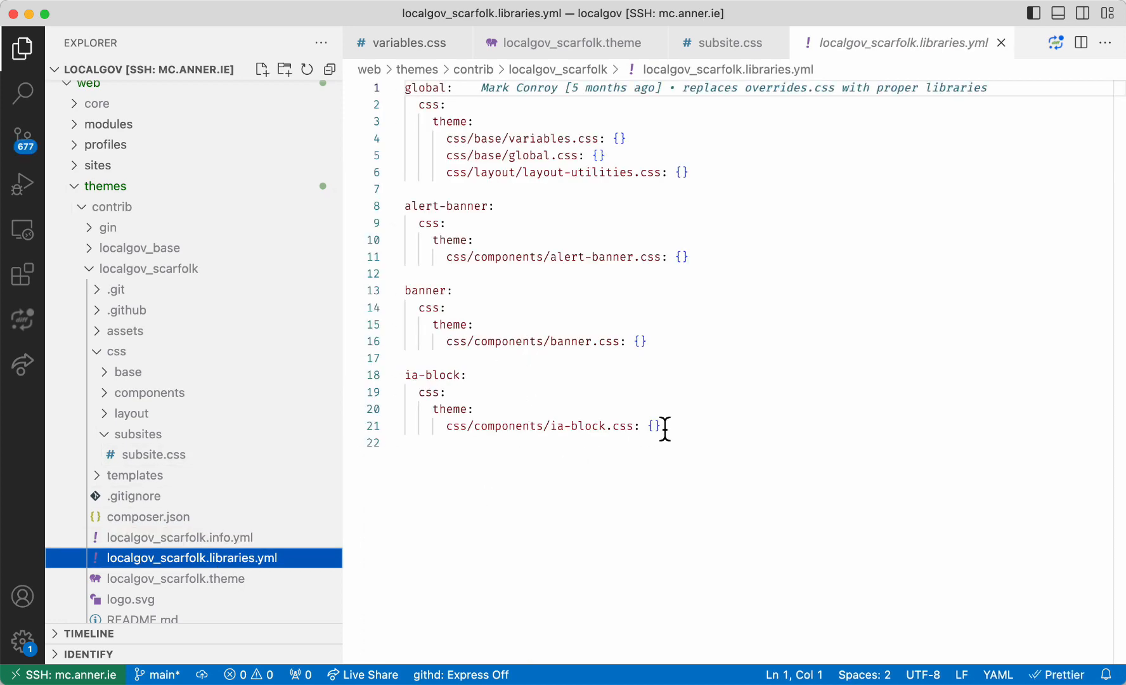
click(631, 478)
key(Return)
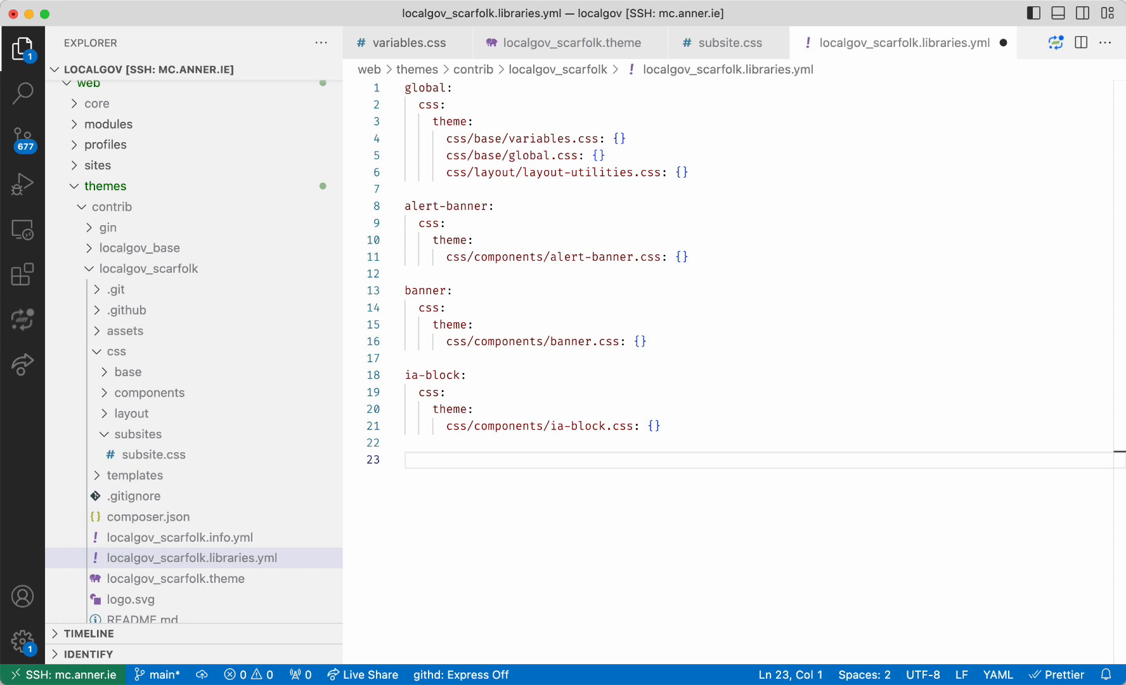
text(subsite-13:)
key(Return)
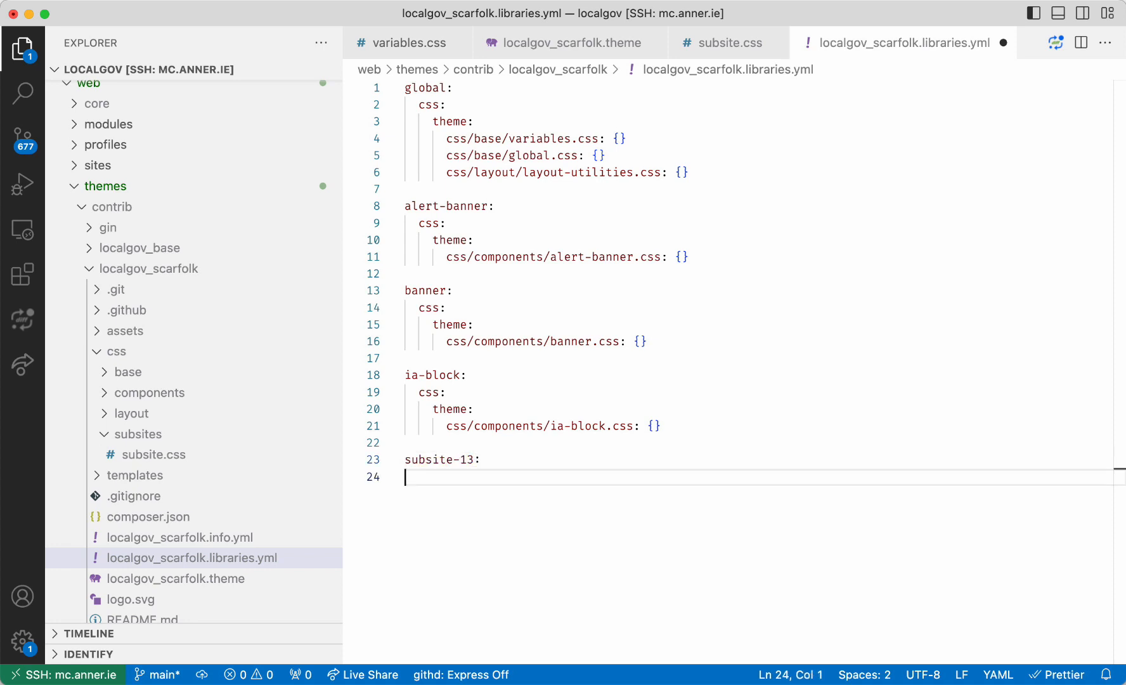
text(css:)
key(Return)
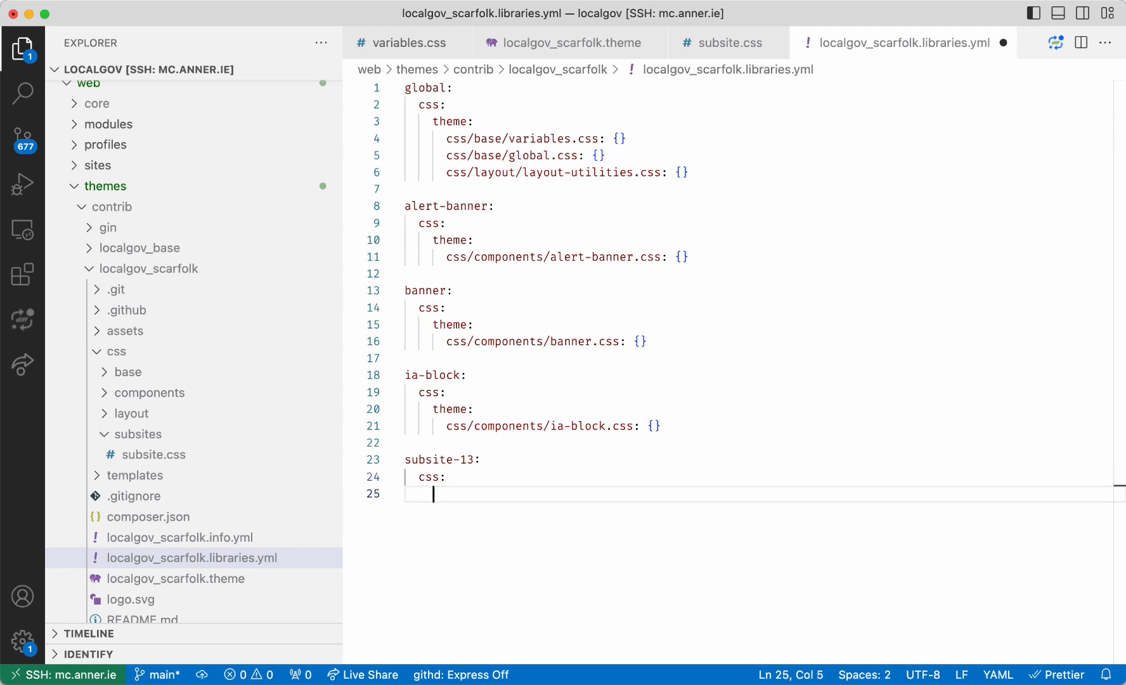
text(theme:)
key(Return)
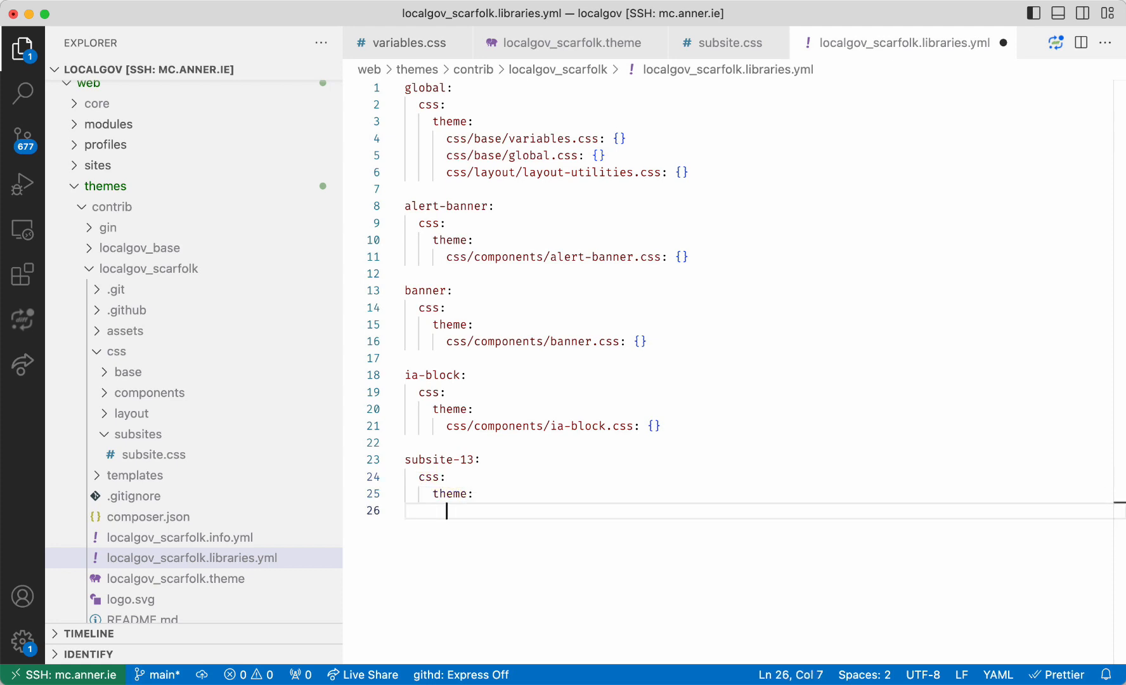
List css/subsites/subsite.css under the new library's theme key and save the file.
text(css/su)
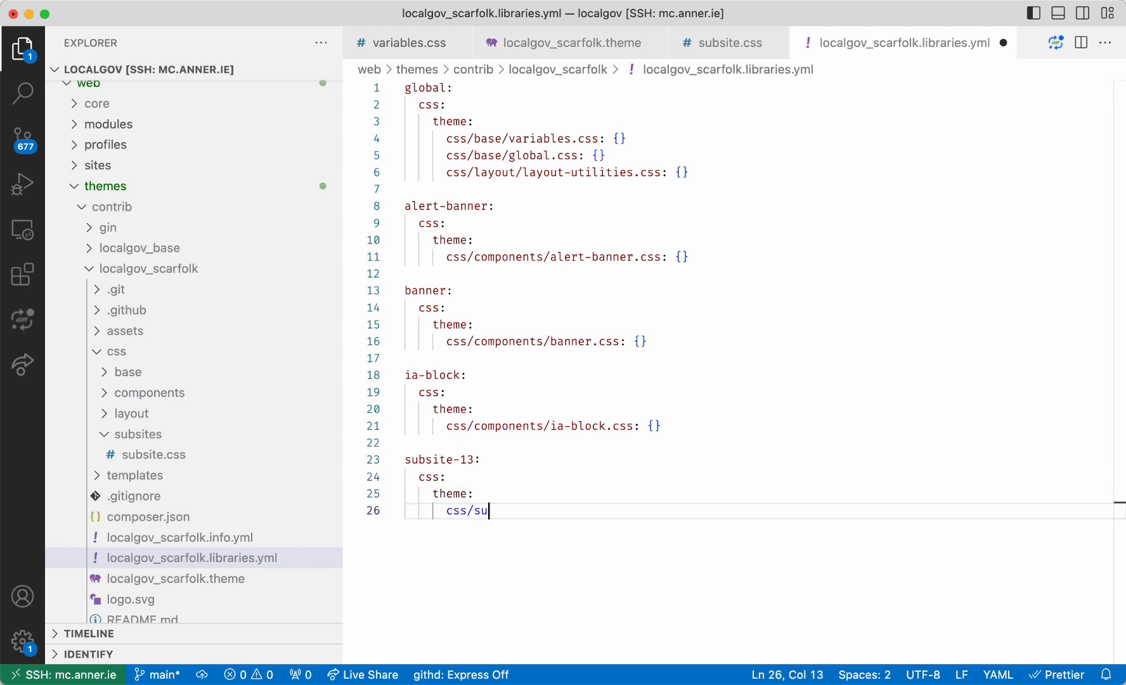
text(bsites/subsite.)
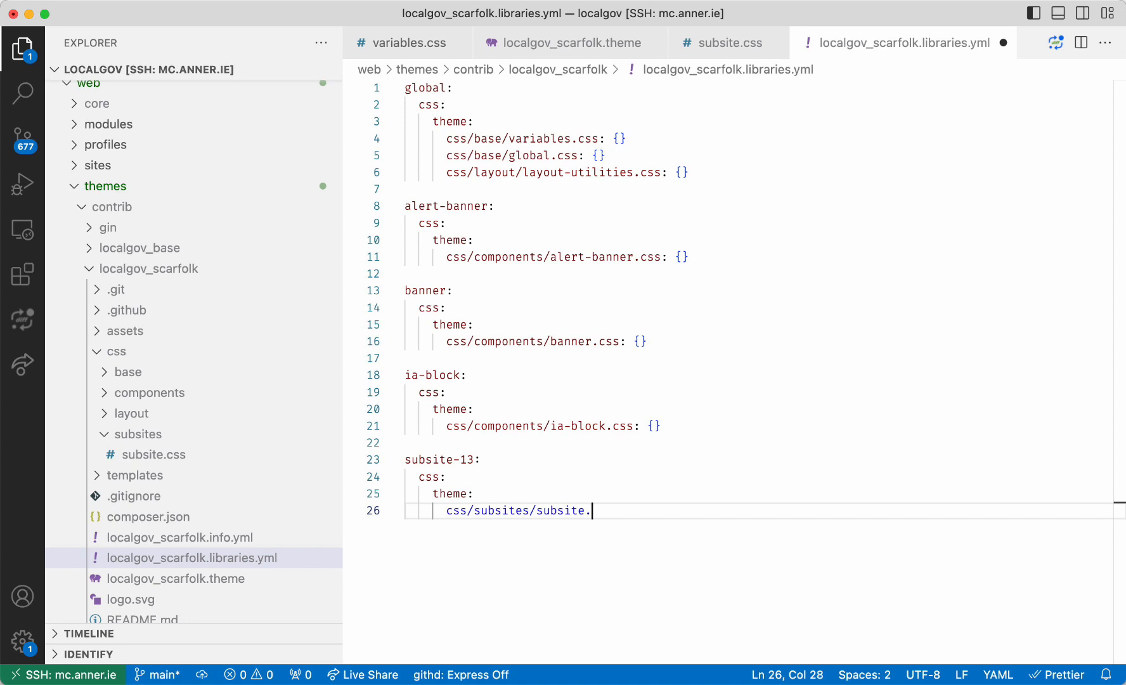
text(css)
drag(618, 510, 404, 459)
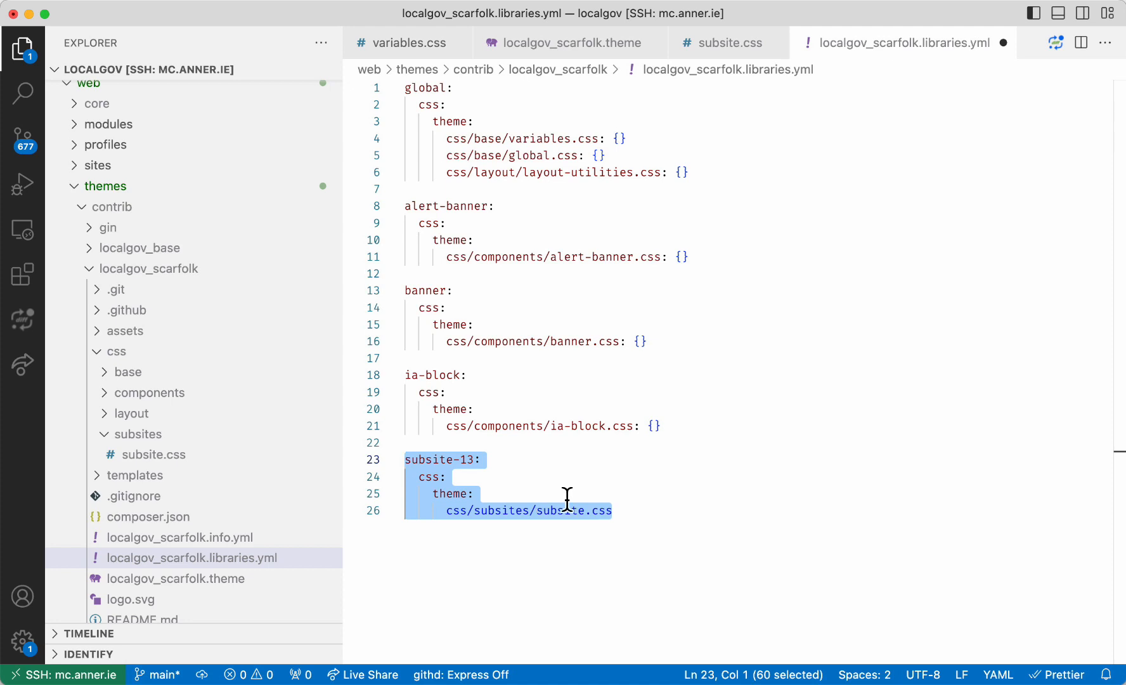
click(630, 517)
key(super+s)
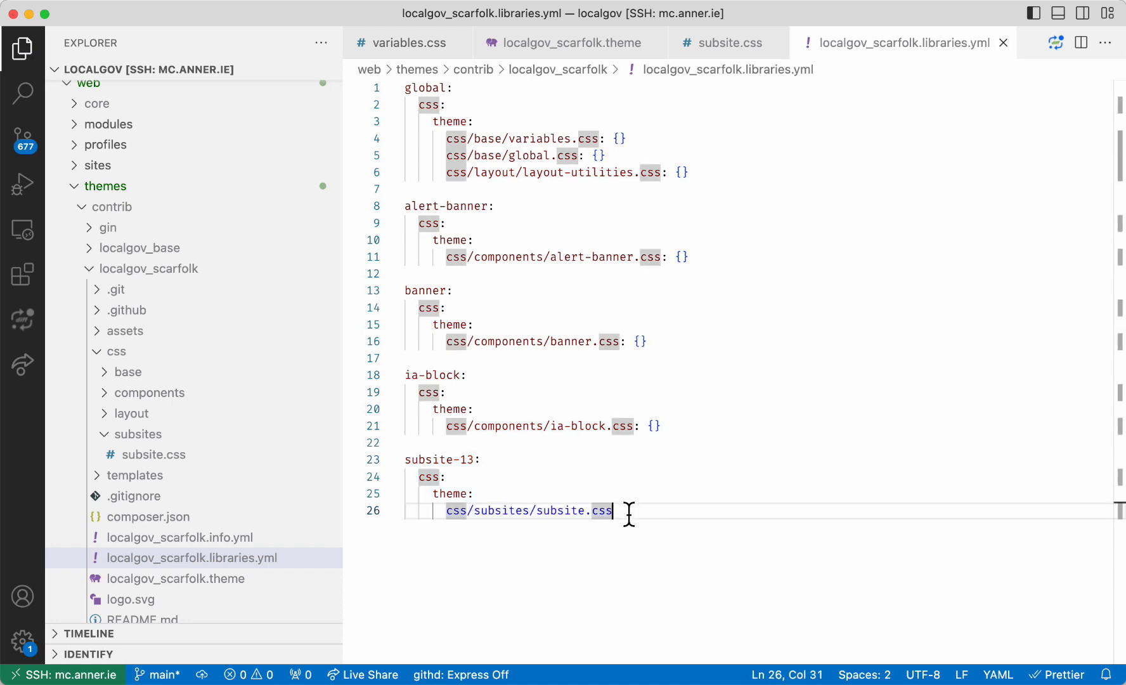
Rename the subsite-13 library key to subsites in localgov_scarfolk.libraries.yml and save.
drag(429, 458, 492, 460)
click(492, 460)
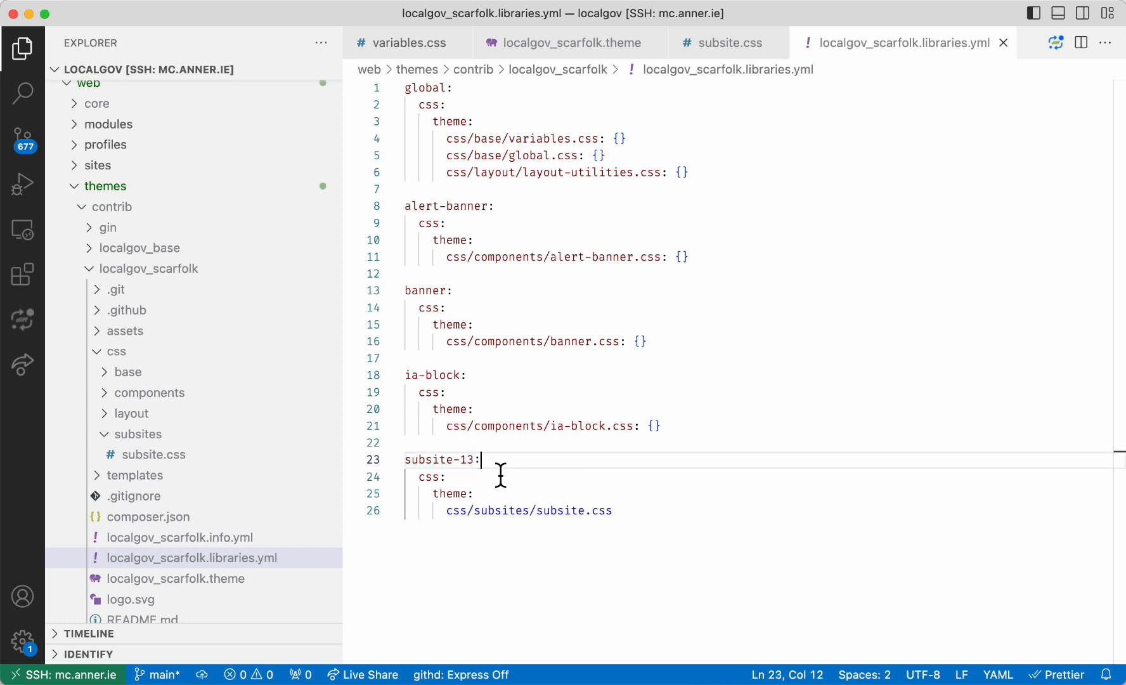
click(477, 459)
key(BackSpace)
key(BackSpace)
key(BackSpace)
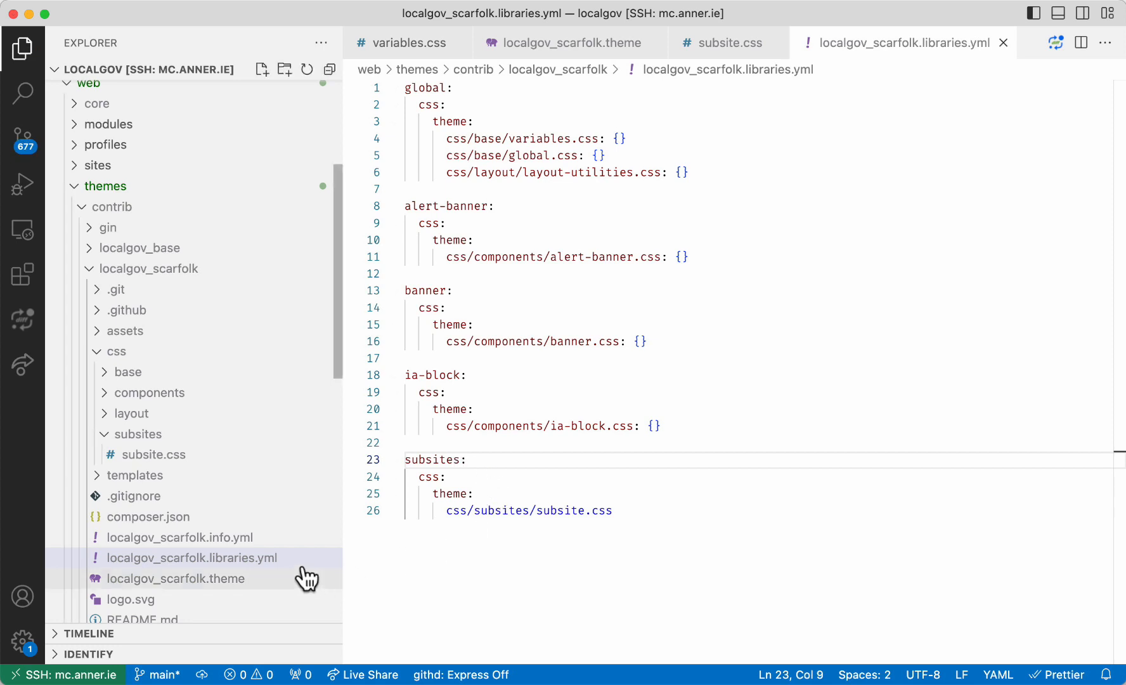
Add localgov_scarfolk/subsites below localgov_scarfolk/global in the localgov_base/global extension of localgov_scarfolk.info.yml.
click(245, 537)
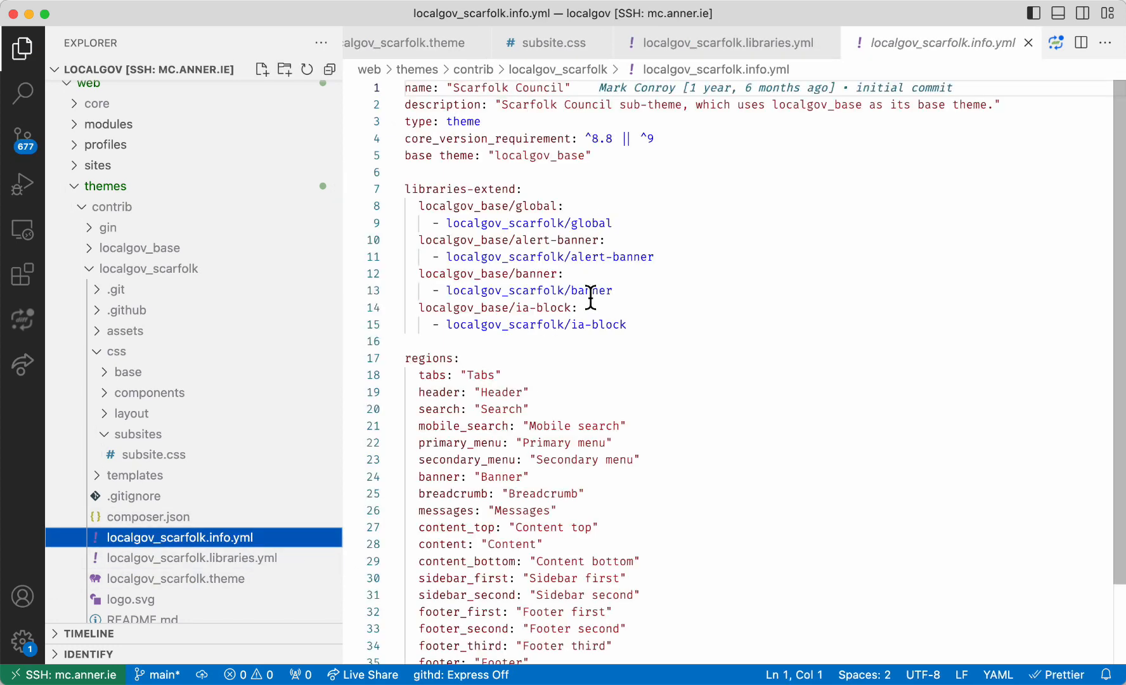
double_click(620, 224)
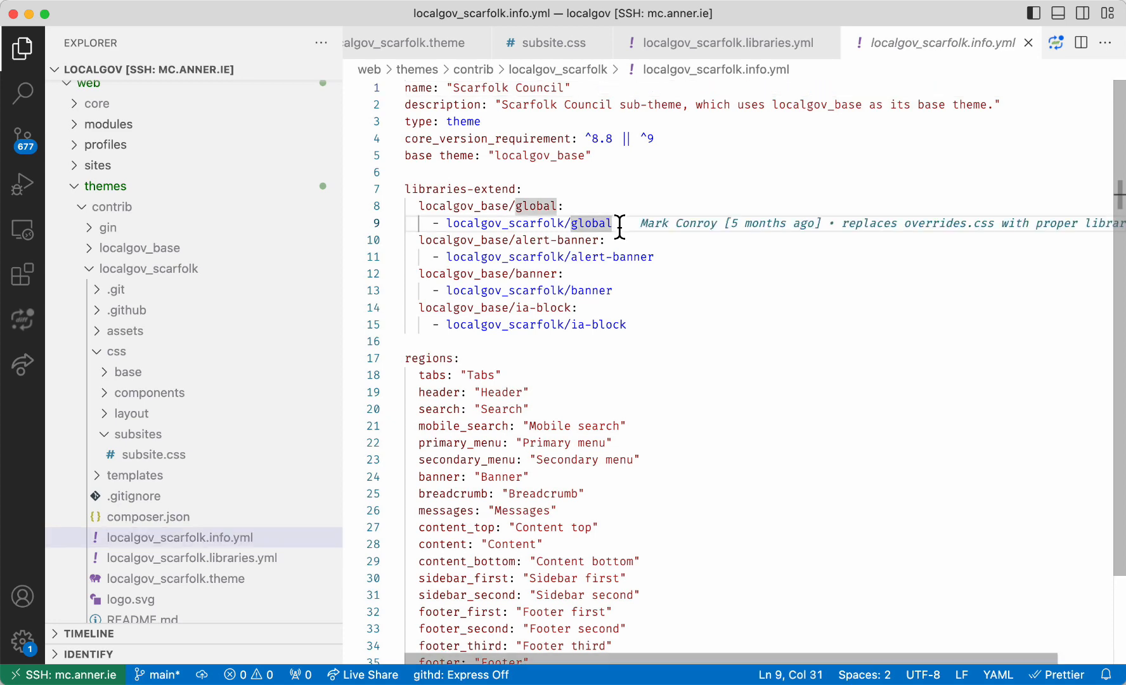
key(shift+alt+Down)
key(BackSpace)
key(BackSpace)
key(BackSpace)
key(BackSpace)
key(BackSpace)
key(BackSpace)
text(subsites)
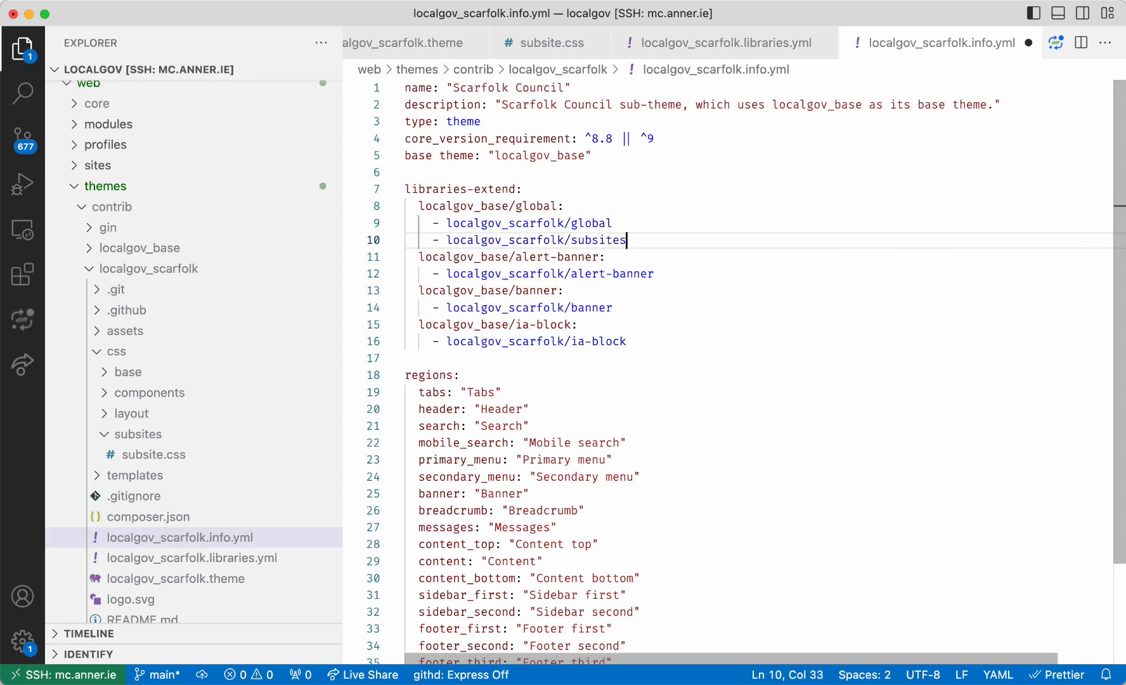
Save localgov_scarfolk.info.yml with the added localgov_scarfolk/subsites entry.
key(super+a)
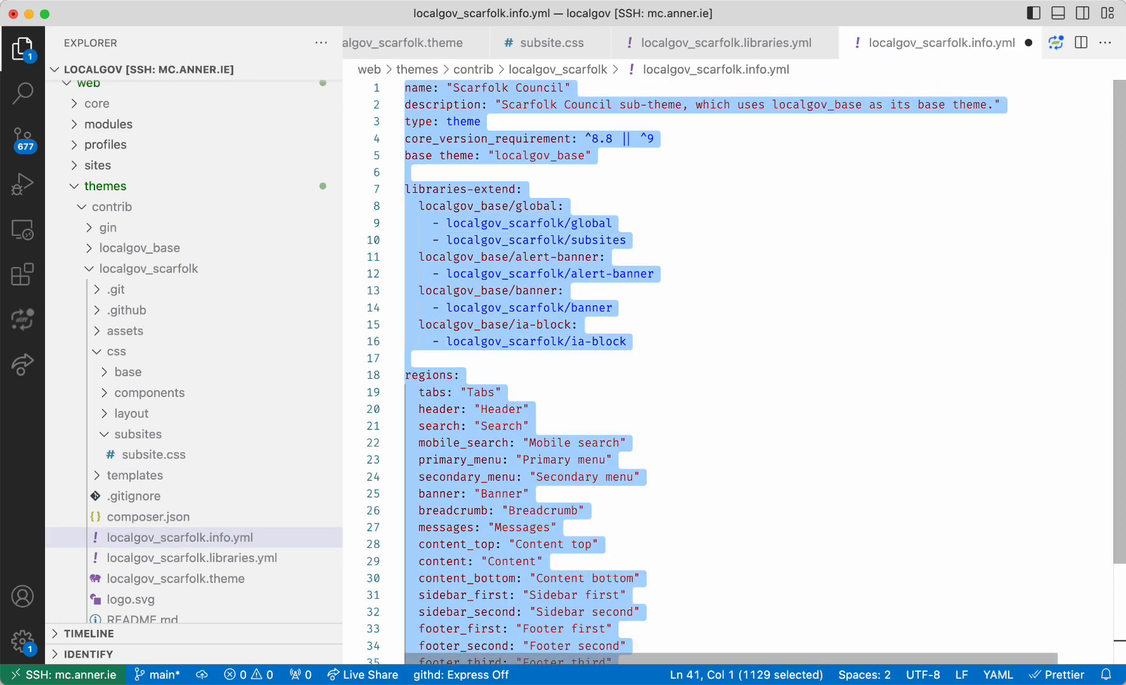
click(662, 242)
key(super+s)
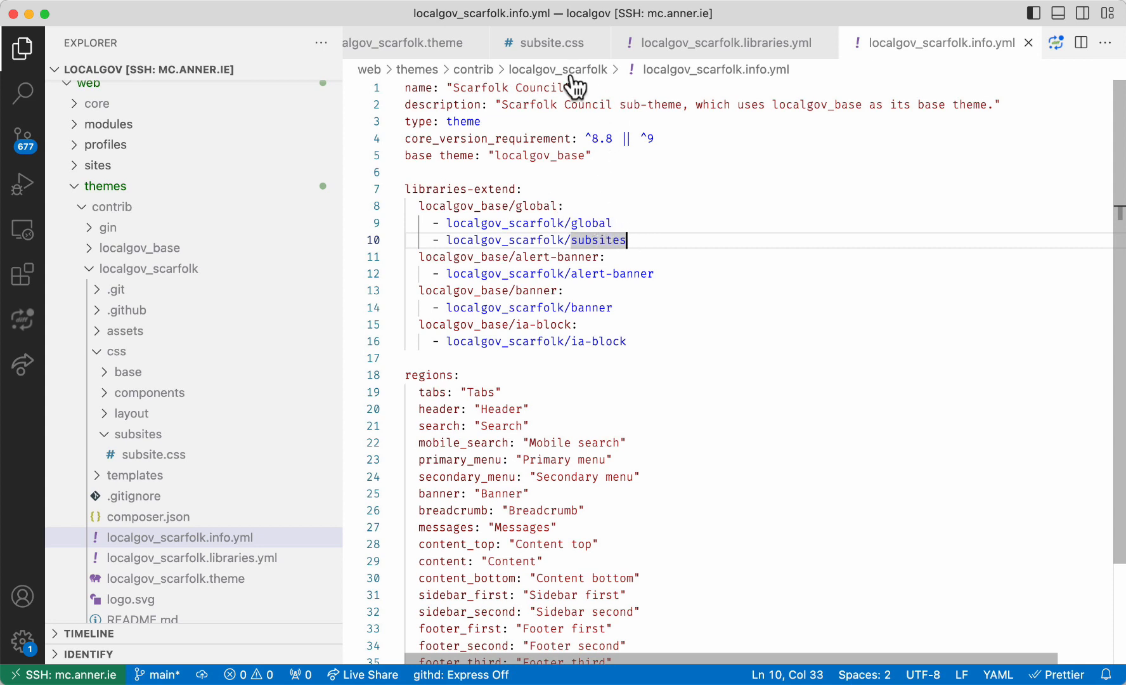
Switch to Firefox and flush all Drupal caches from the Fostering page.
key(super+Tab)
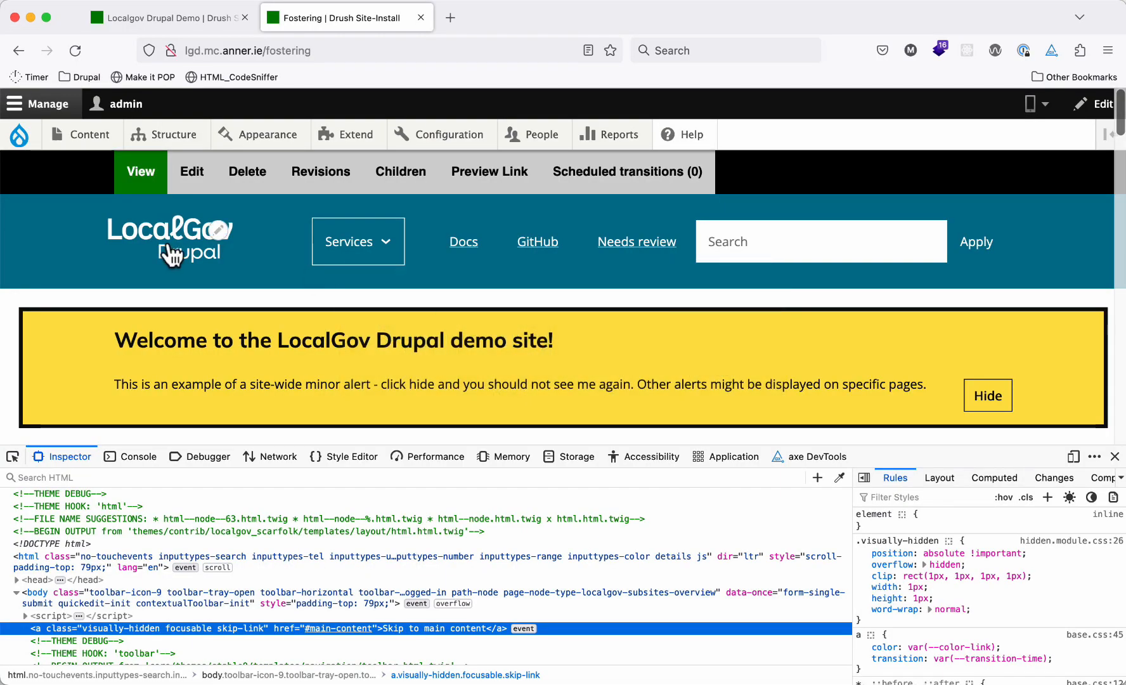
mouse_move(26, 156)
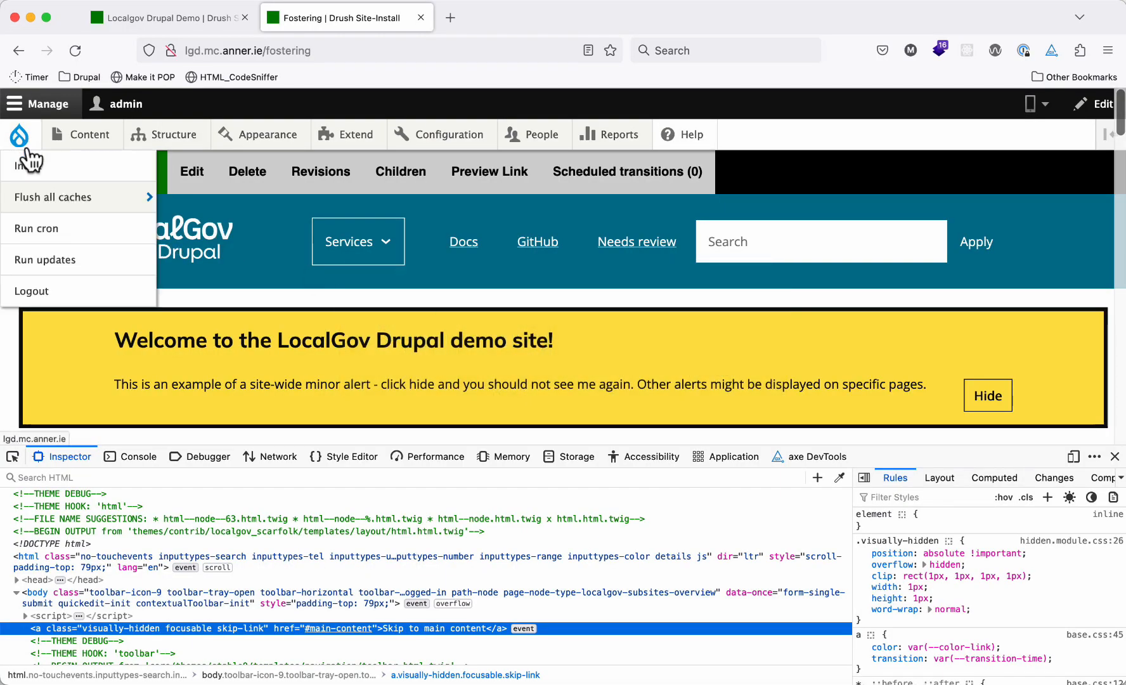
click(50, 202)
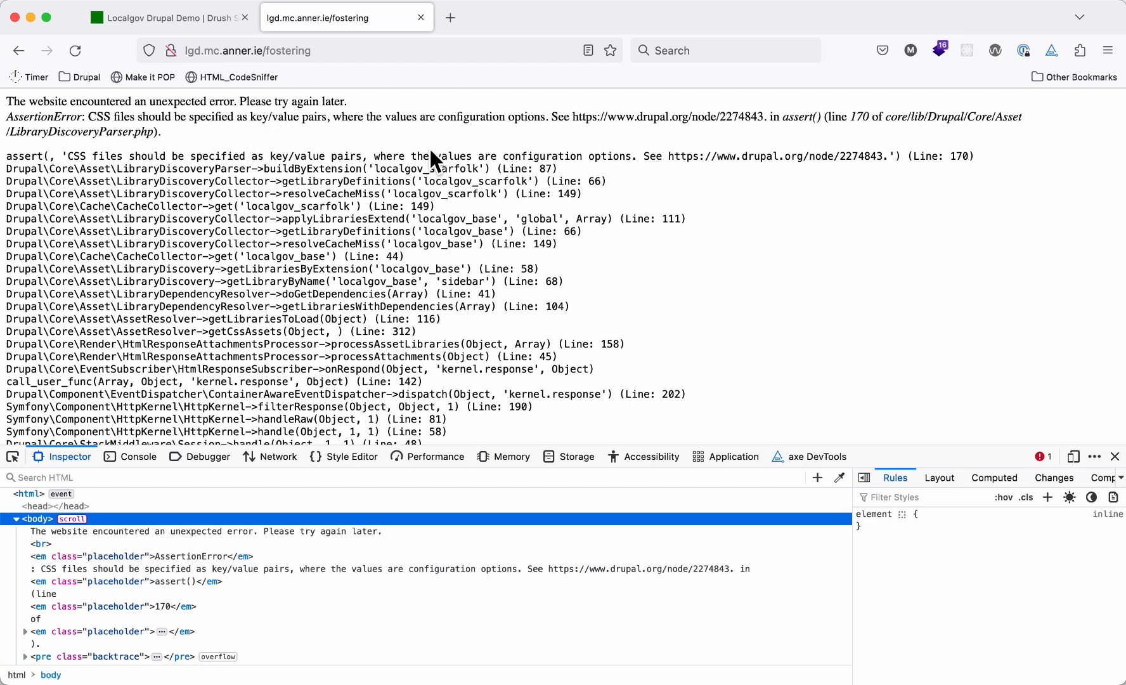
Return to the code editor, append ": {}" to css/subsites/subsite.css in localgov_scarfolk.libraries.yml, and save the file.
key(super+Tab)
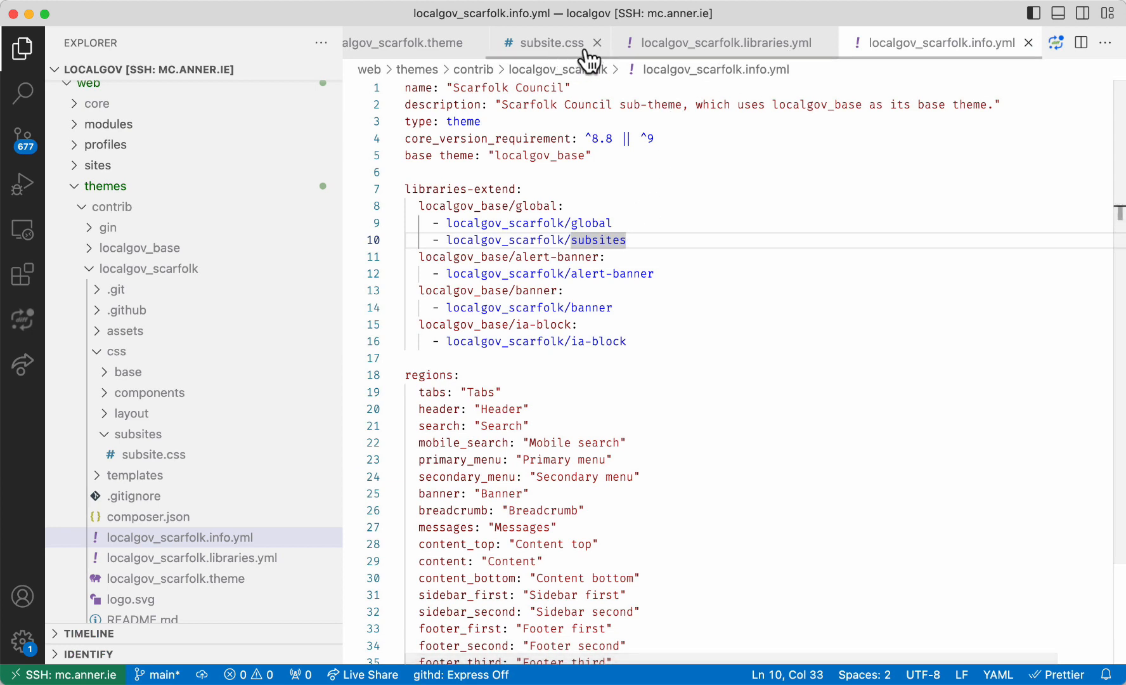
click(719, 45)
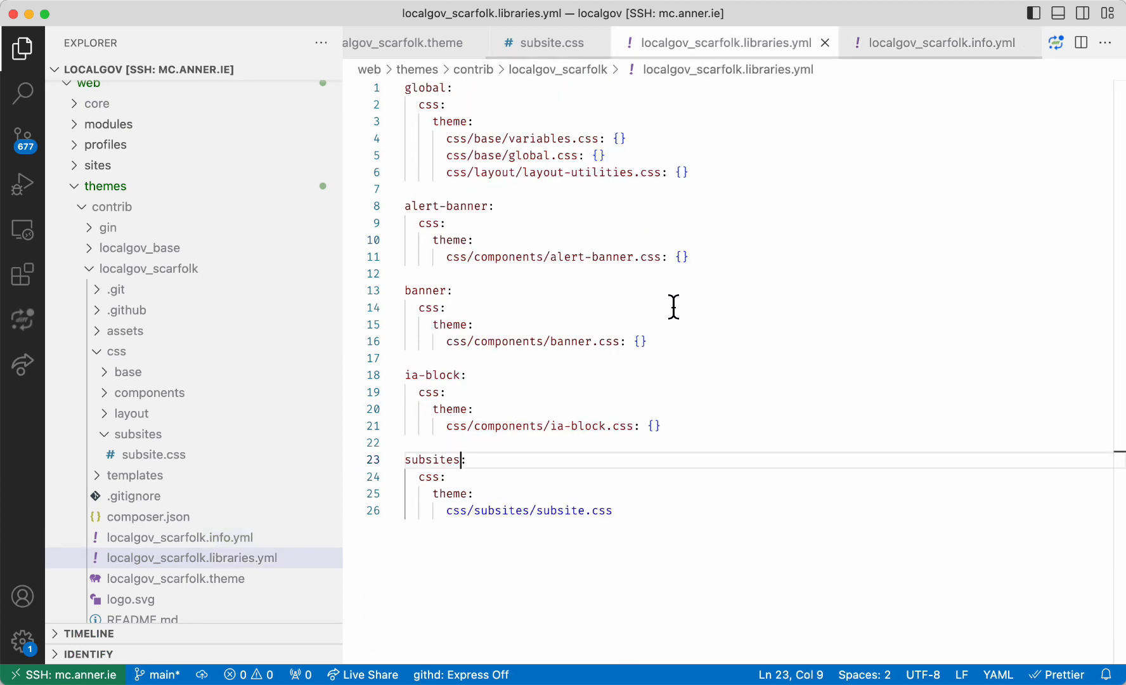
click(624, 511)
text(: )
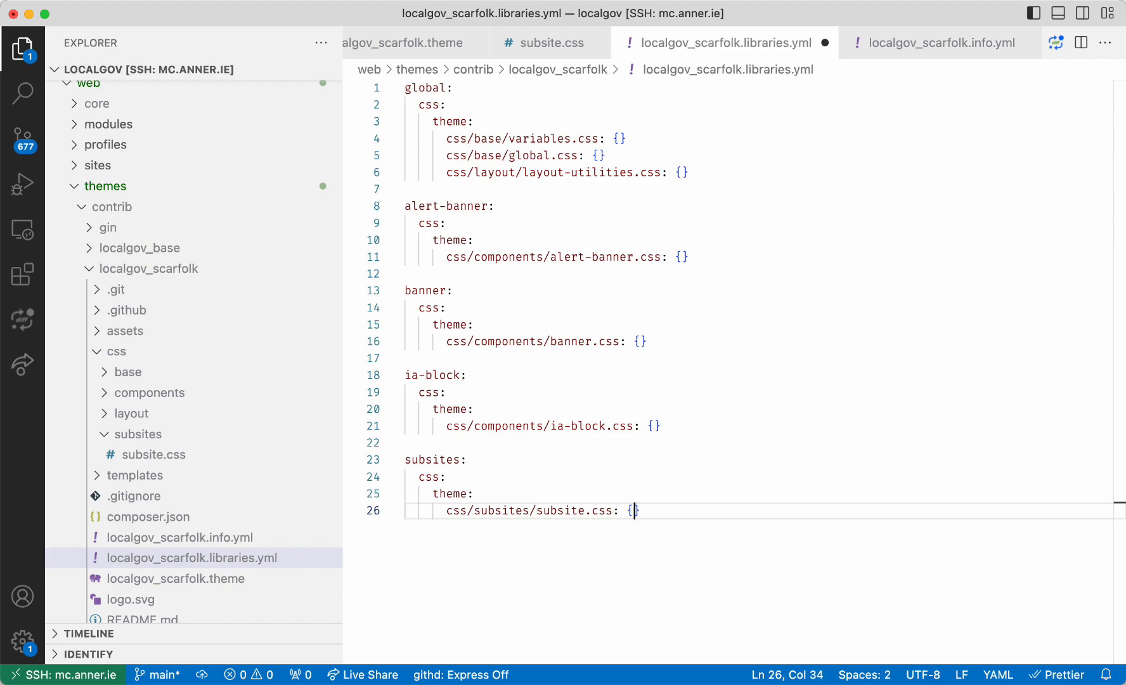
text({)
Reload the Fostering page in Firefox, close the developer tools, and compare its header colour with the reloaded home page.
key(super+Tab)
key(super+r)
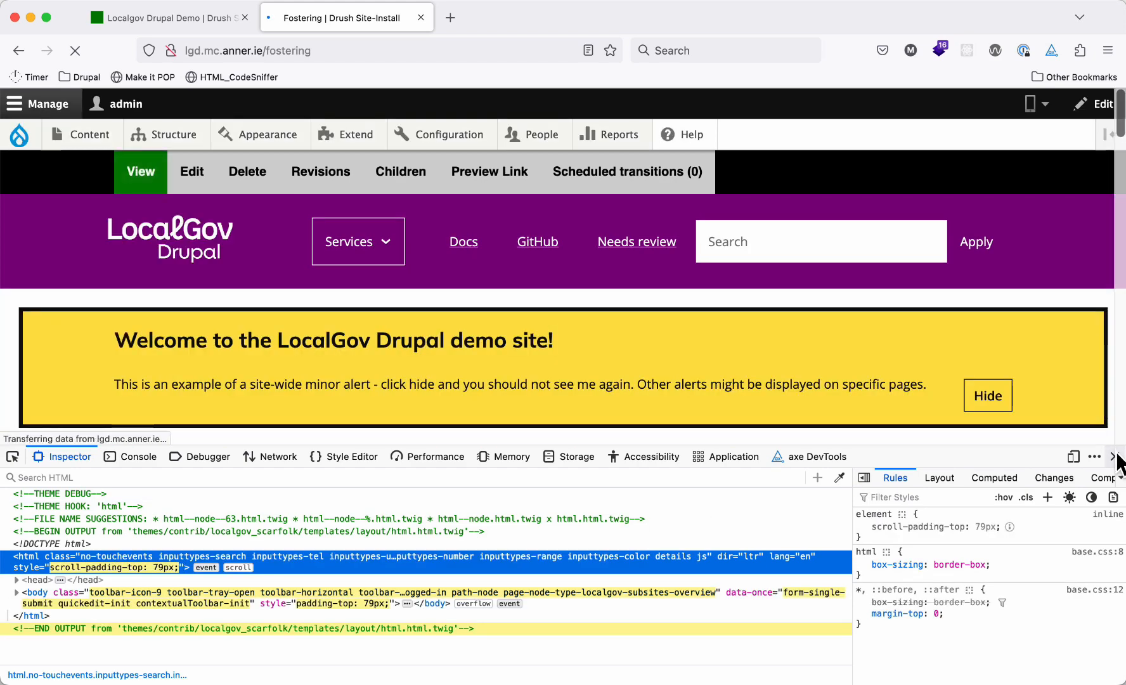
click(1115, 457)
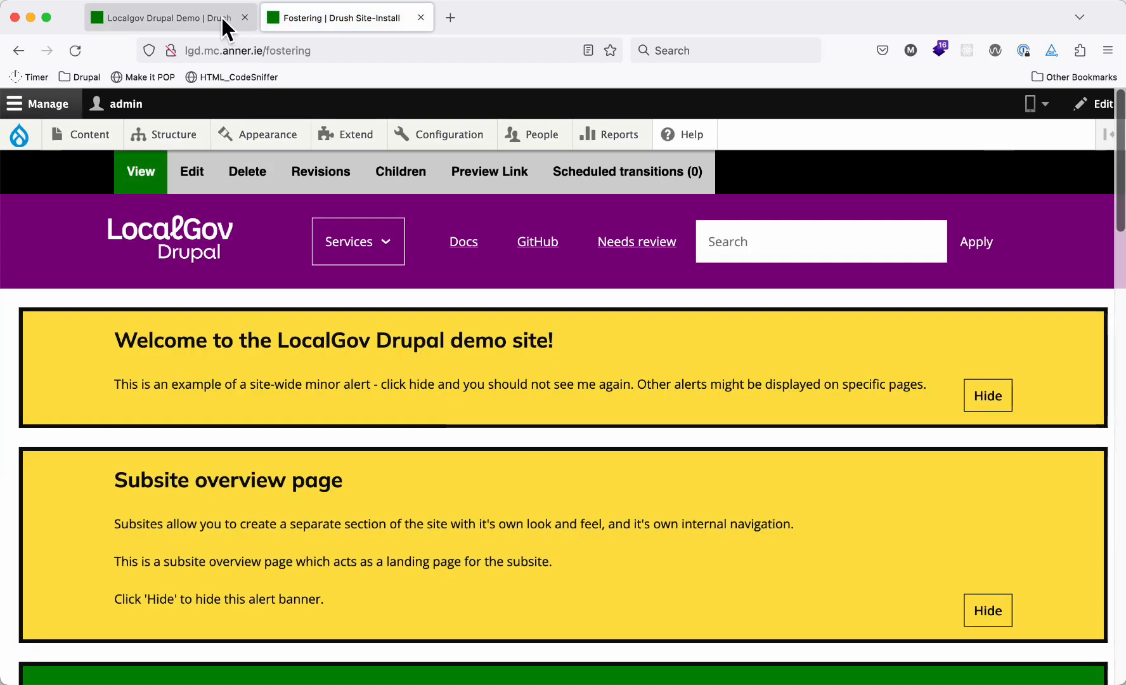
click(222, 27)
key(super+r)
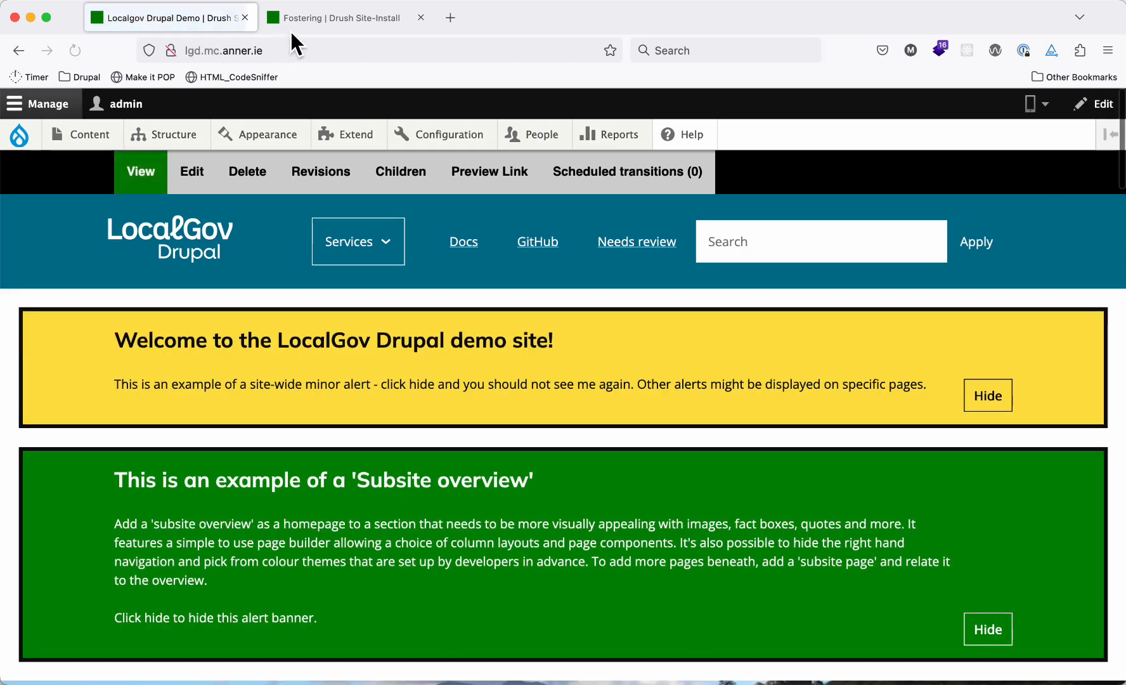
click(309, 19)
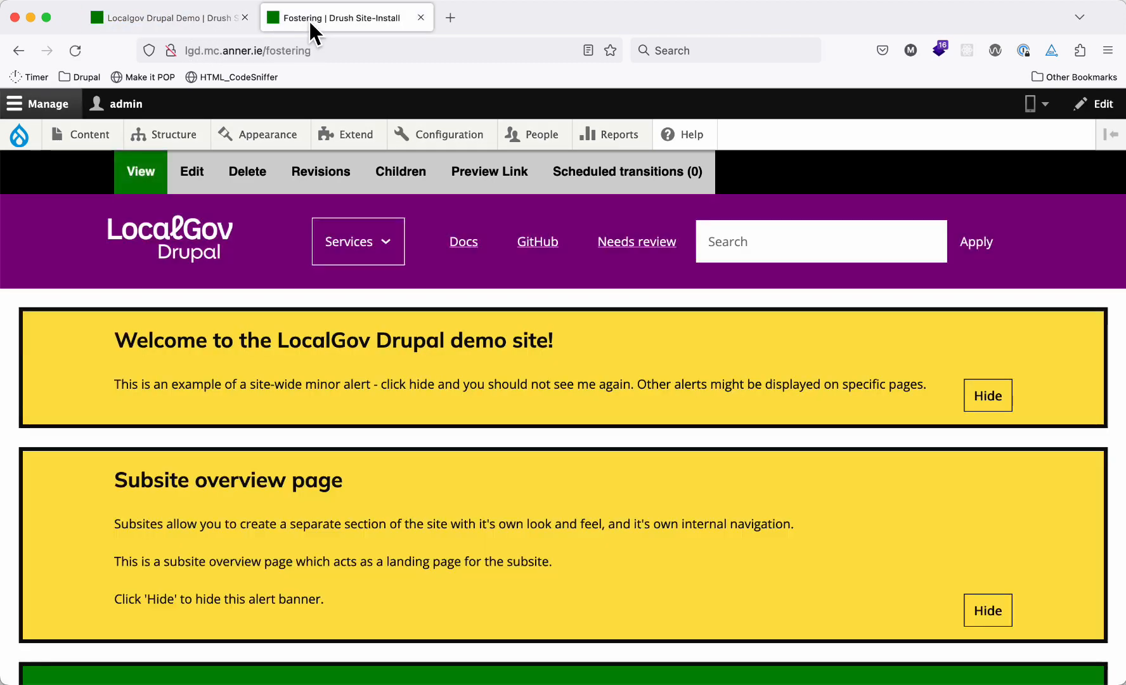
click(206, 13)
click(341, 22)
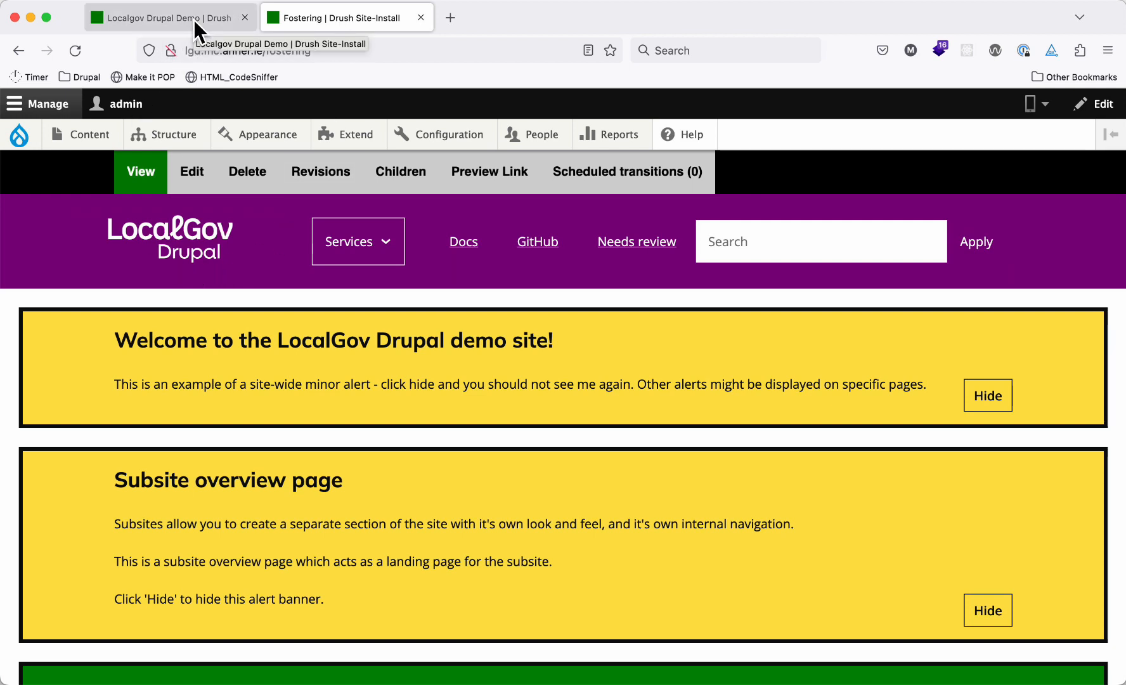
Examine the accent colour on the Fostering page's banner, sidebar menu and footer.
scroll(68, 313, down, 15)
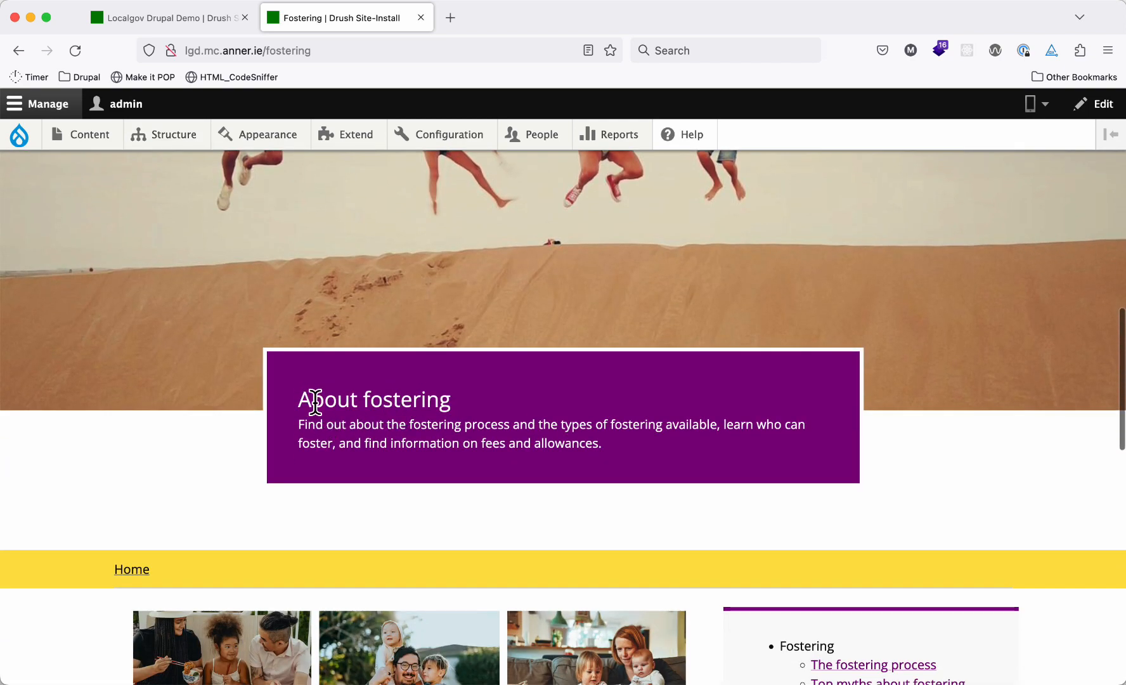
drag(311, 397, 409, 445)
click(410, 445)
scroll(153, 446, down, 5)
scroll(154, 449, down, 12)
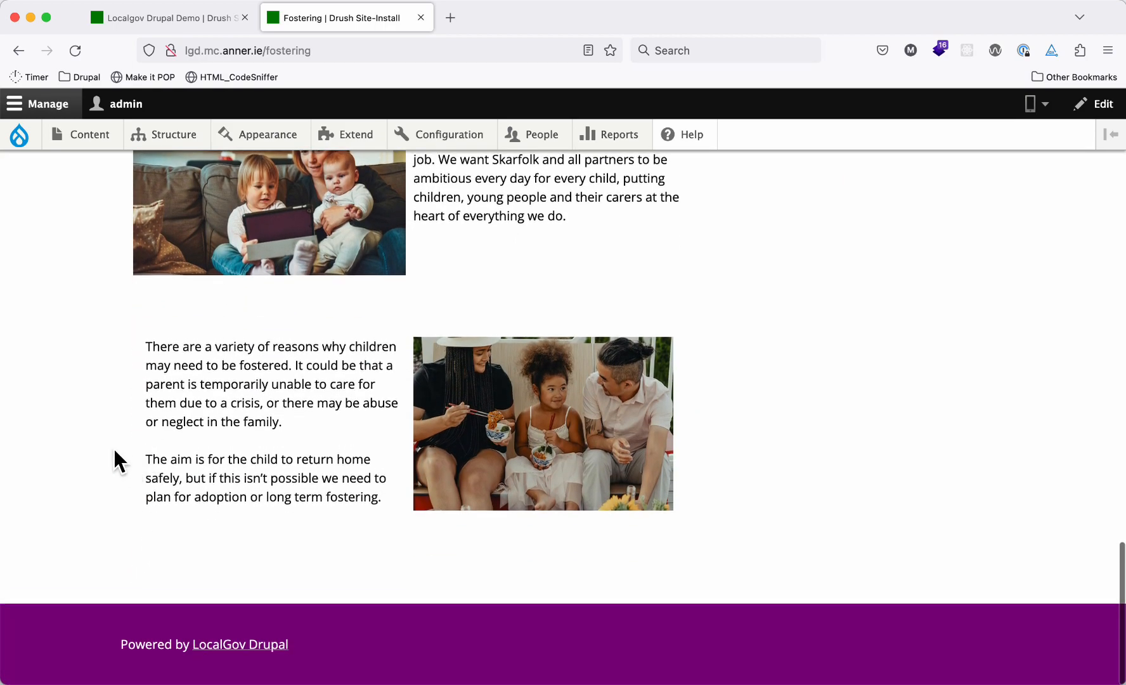
scroll(109, 444, up, 15)
scroll(107, 433, up, 8)
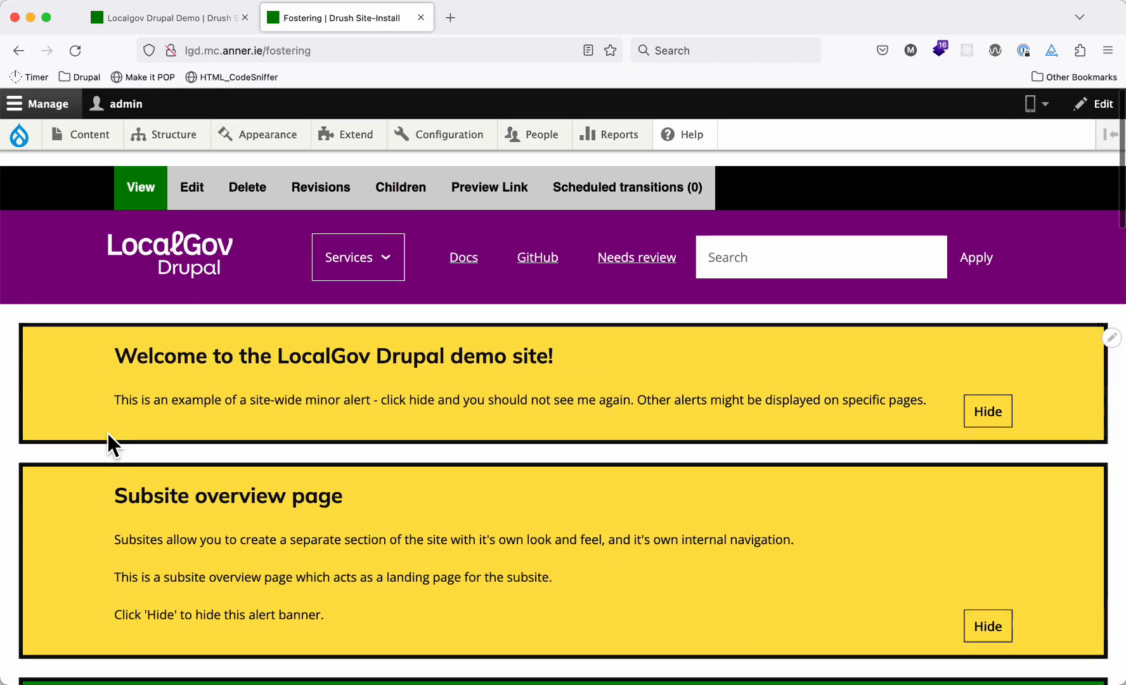
Replace subsite.css in the code editor with .subsite--13 rules setting accent #454d9a, breadcrumb divider "::", link colour and border, and header and footer box shadows.
key(super+Tab)
click(496, 366)
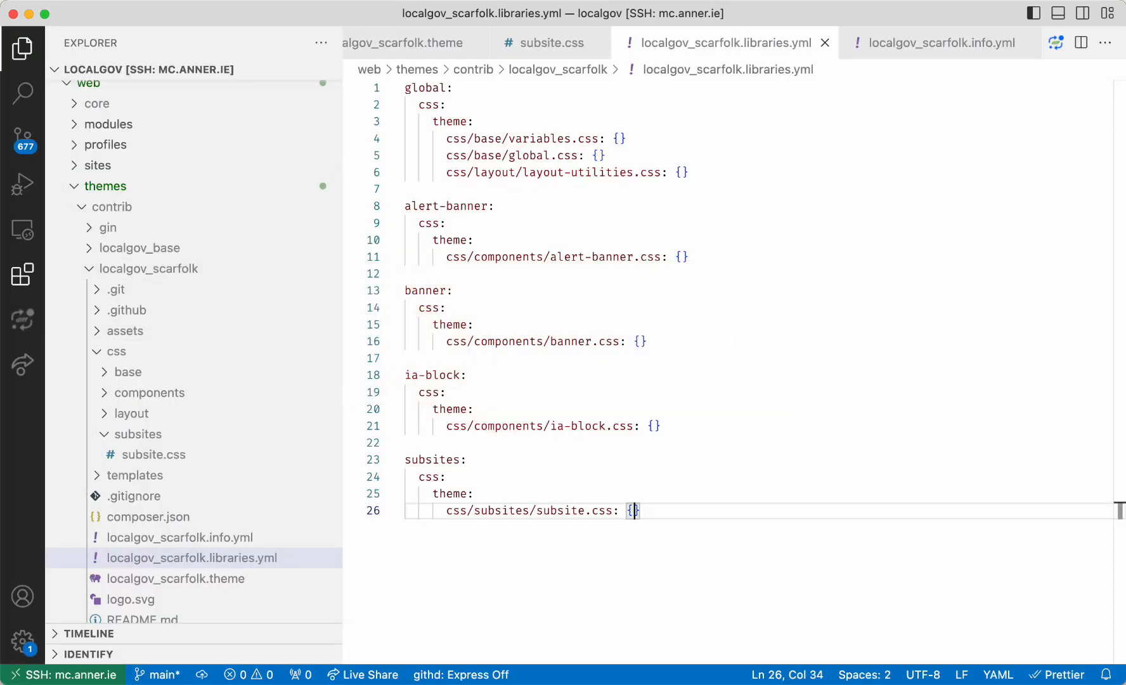
key(super+Tab)
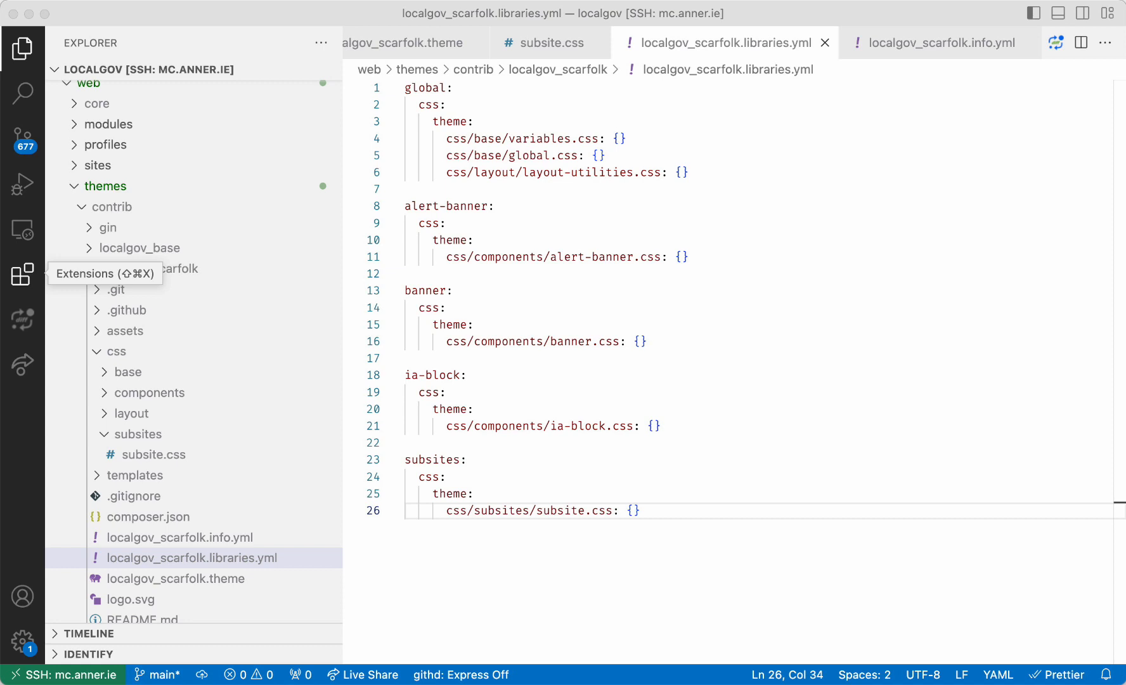
click(543, 47)
drag(503, 201, 371, 66)
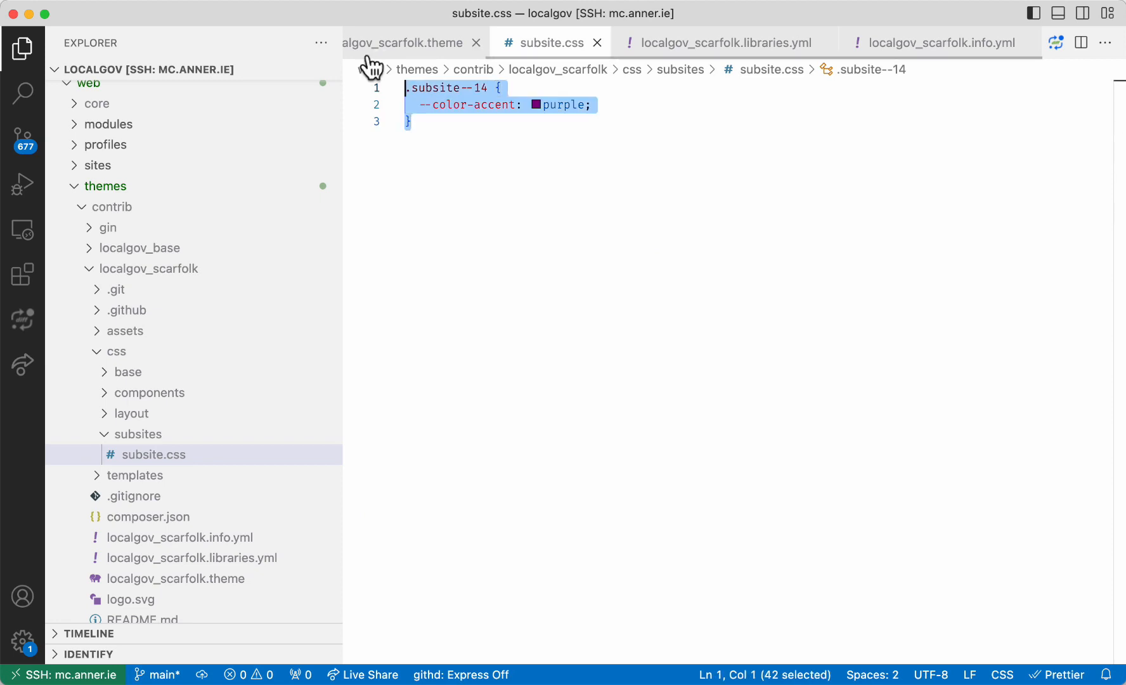
text(.subsite--13 {   --color-accent: #454d9a;   --breadcrumbs-divider: "::";   --breadcrumbs-link-color: var(--color-accent);   --breadcrumbs-border: 2px solid var(--color-accent); }  .subsite--13 .lgd-header {   box-shadow:     0 2px 0px 2px white,     0 4px 0px 4px var(--color-accent); } .subsite--13 .lgd-footer {   box-shadow:     0 0 0 3px white,     0 0 0 6px var(--color-accent); })
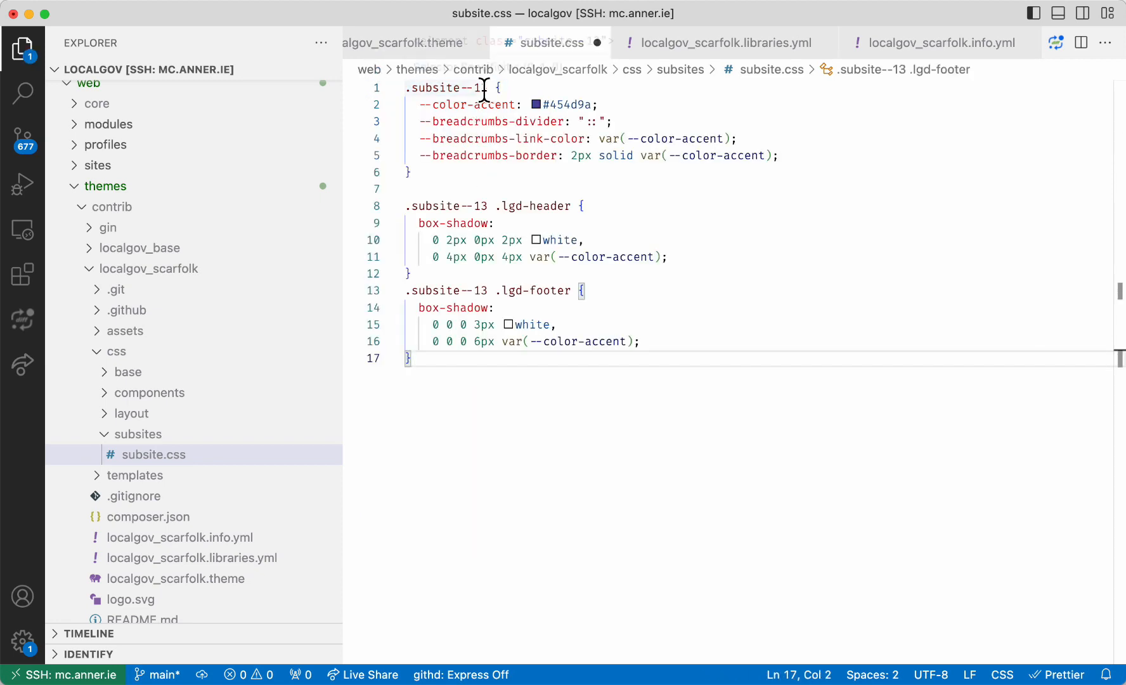
Change 13 to 14 in all three .subsite-- selectors of subsite.css and save the file.
double_click(485, 87)
key(super+d)
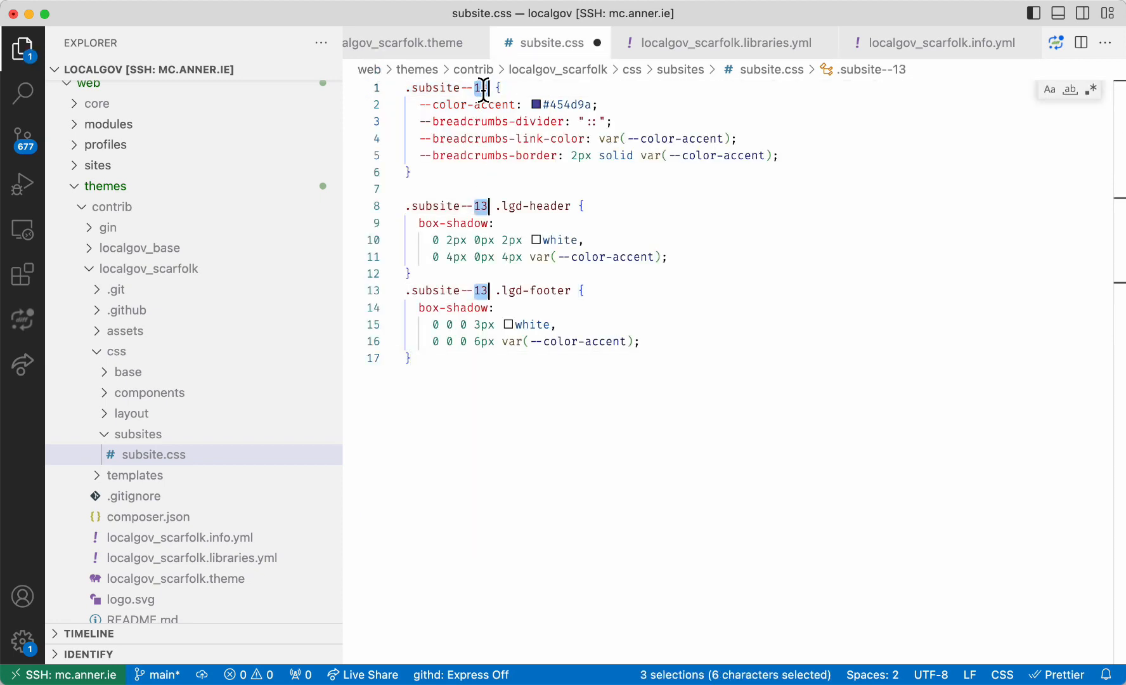
text(14)
key(super+s)
Reload the Fostering page in Firefox and compare its header and footer styling with the home page.
key(super+Tab)
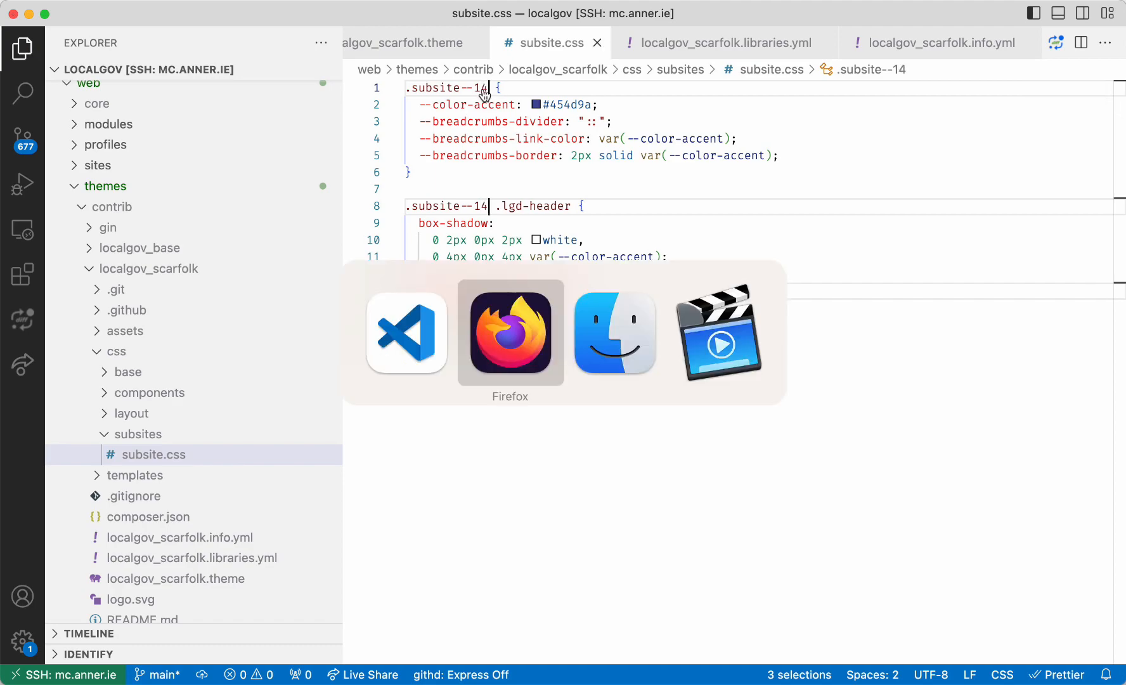
key(super+r)
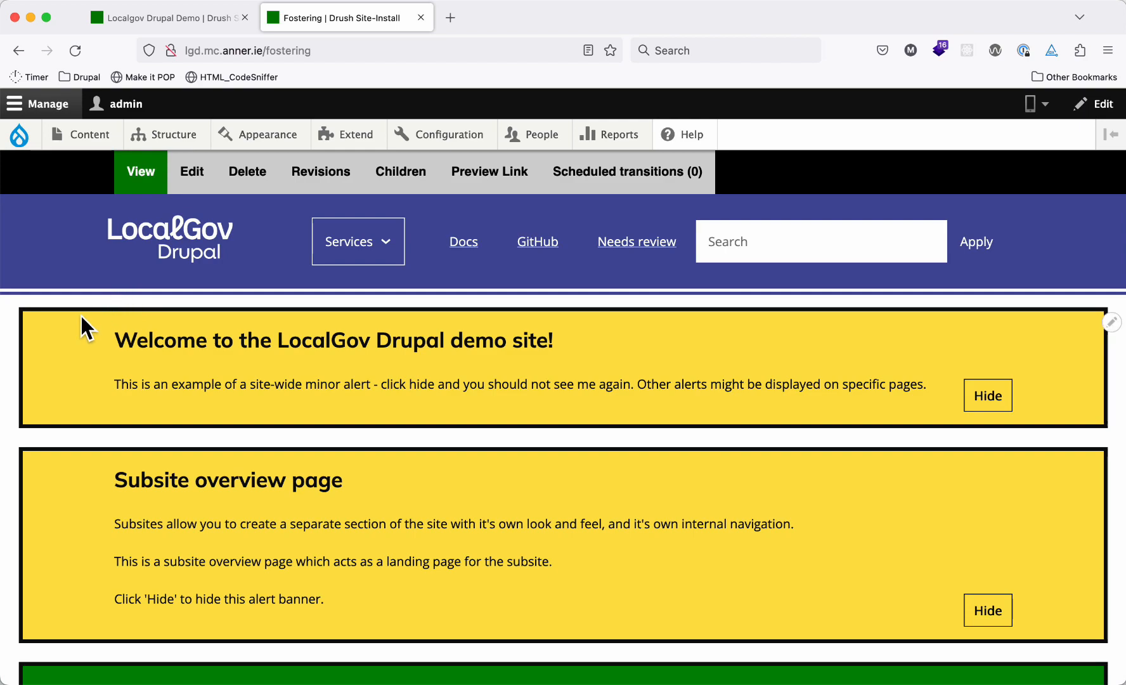
scroll(79, 314, down, 15)
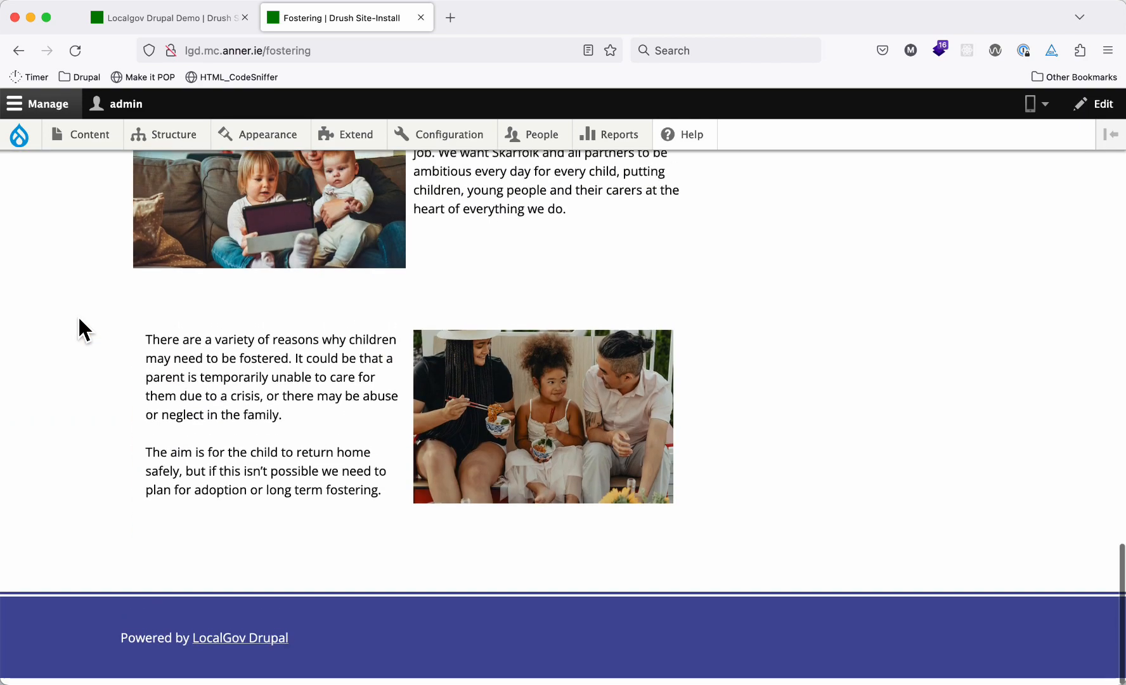
scroll(91, 515, up, 15)
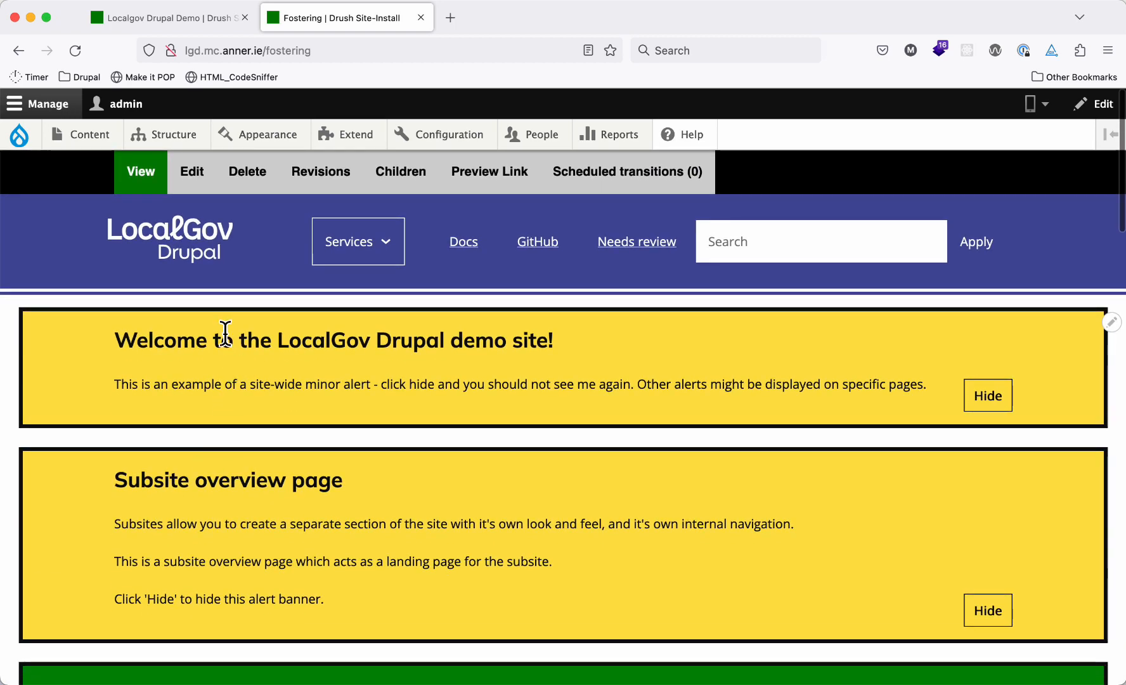
click(193, 20)
click(302, 23)
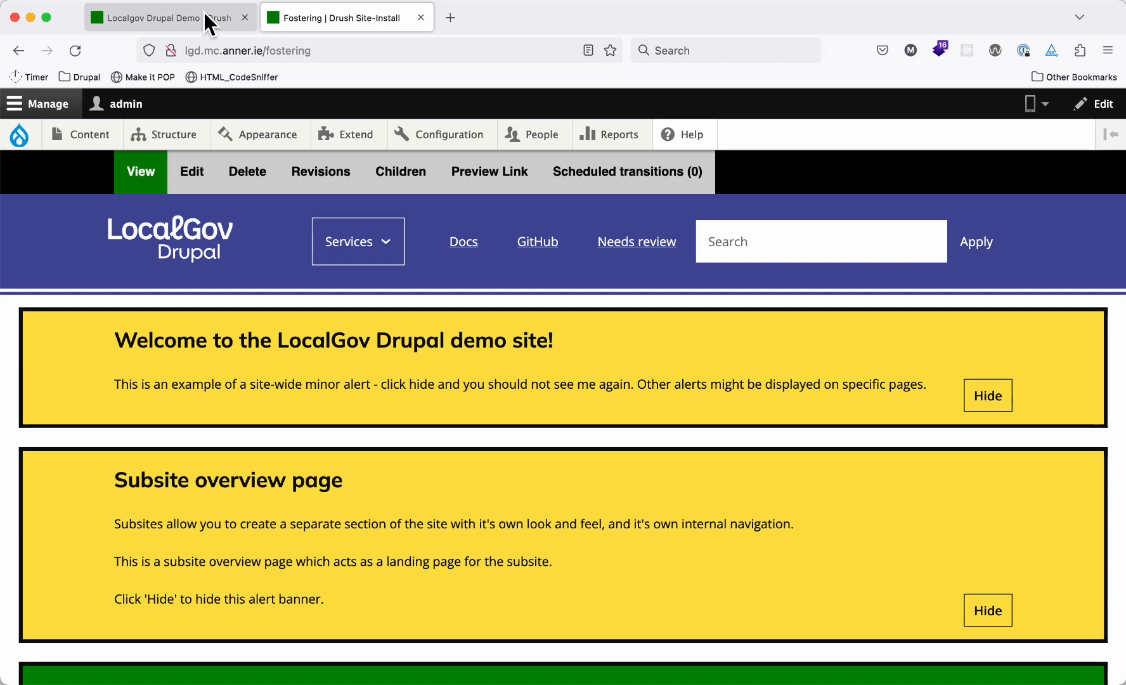
click(209, 20)
click(305, 19)
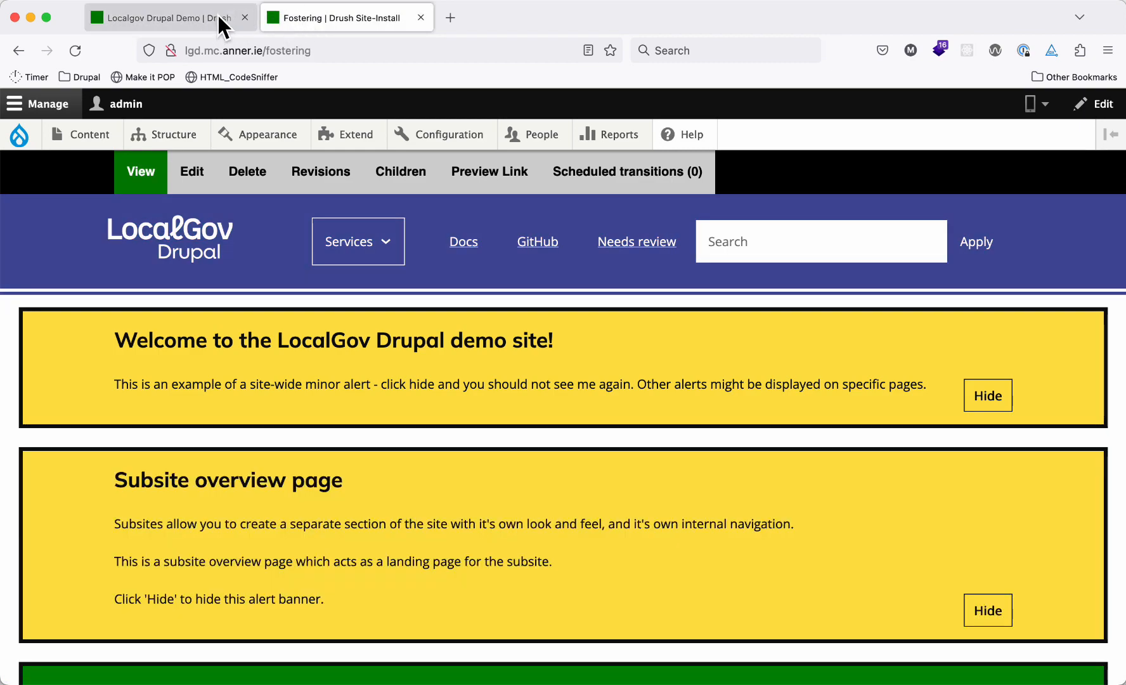
Examine the banner, breadcrumb and sidebar menu styling in the middle of the Fostering page.
scroll(200, 371, down, 10)
scroll(200, 368, down, 7)
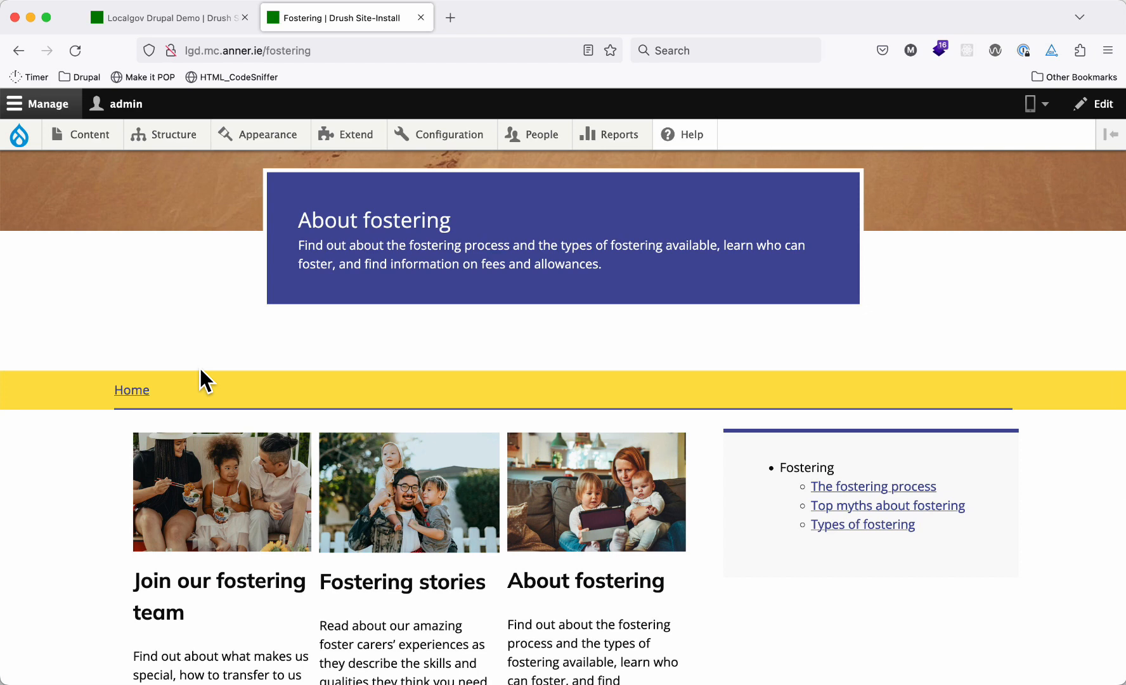
scroll(200, 370, up, 1)
scroll(199, 365, up, 1)
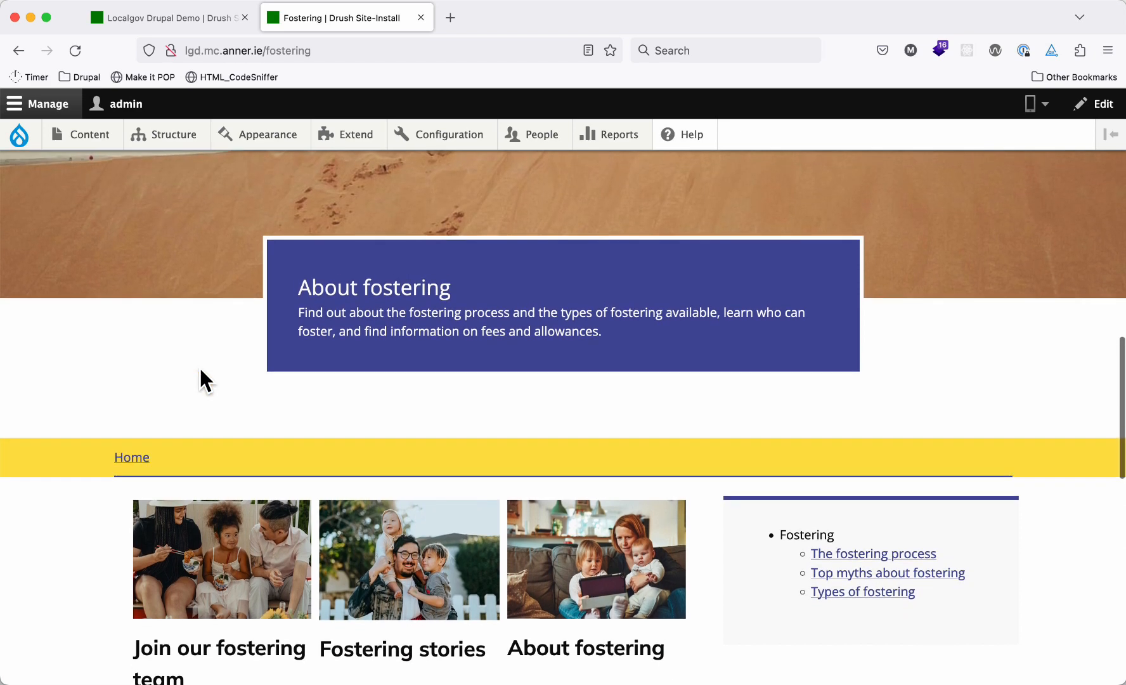
key(super+Tab)
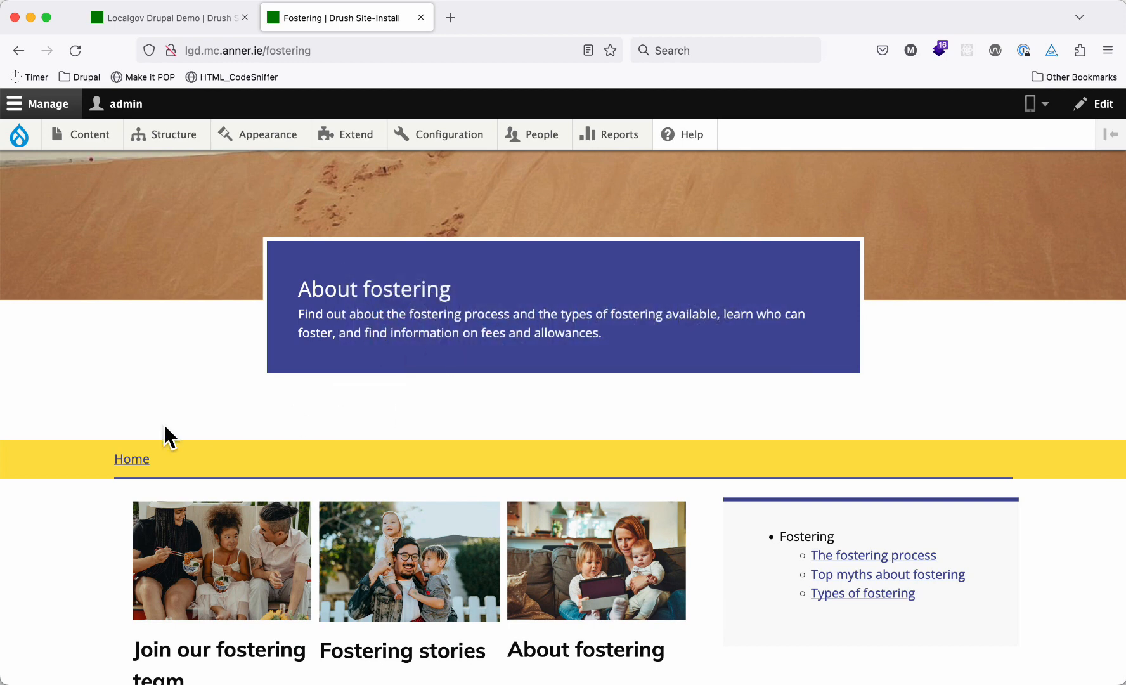
scroll(163, 423, down, 2)
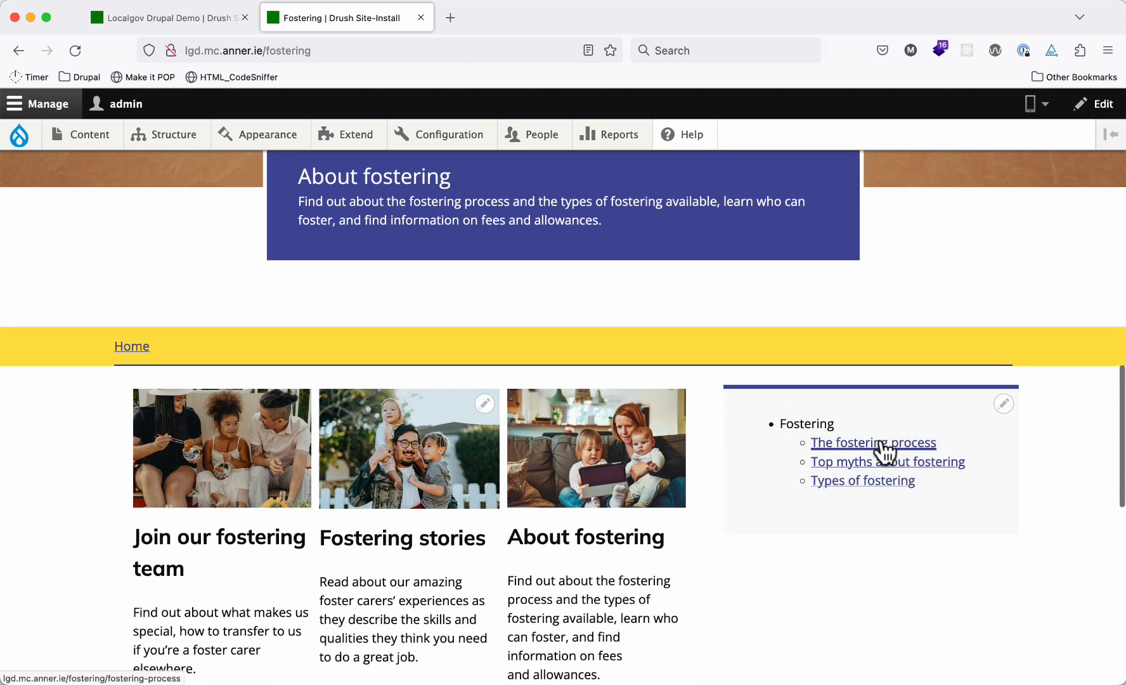
Open the subsite page "The fostering process" in a new tab and view its header colour.
double_click(290, 51)
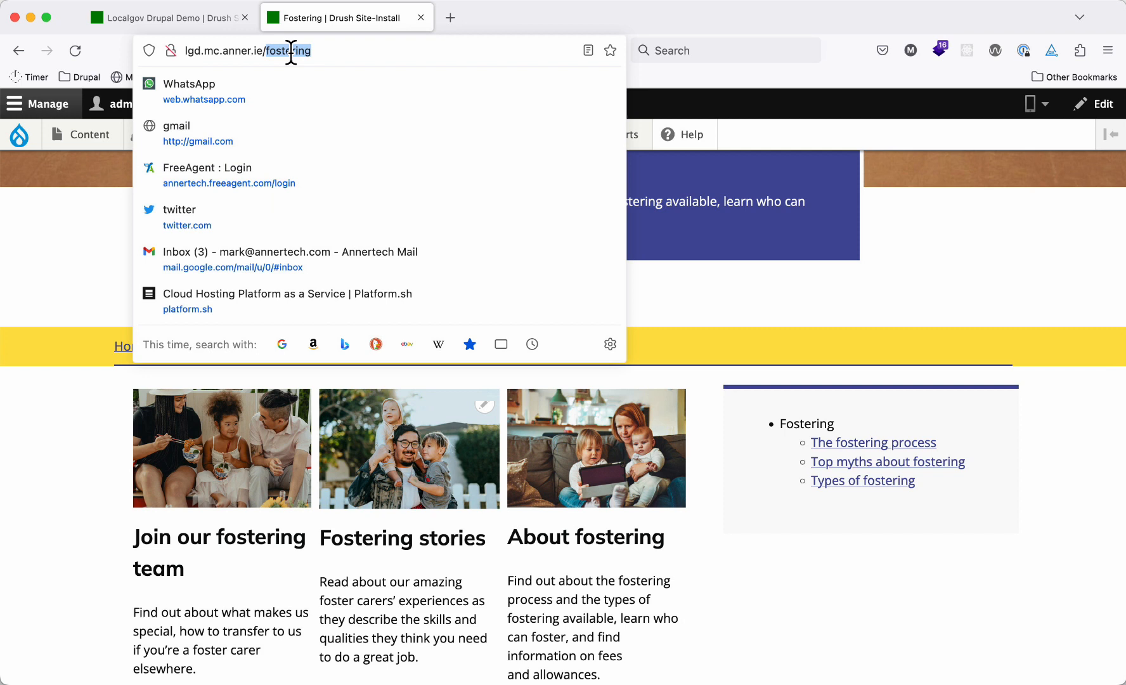
click(325, 51)
click(72, 396)
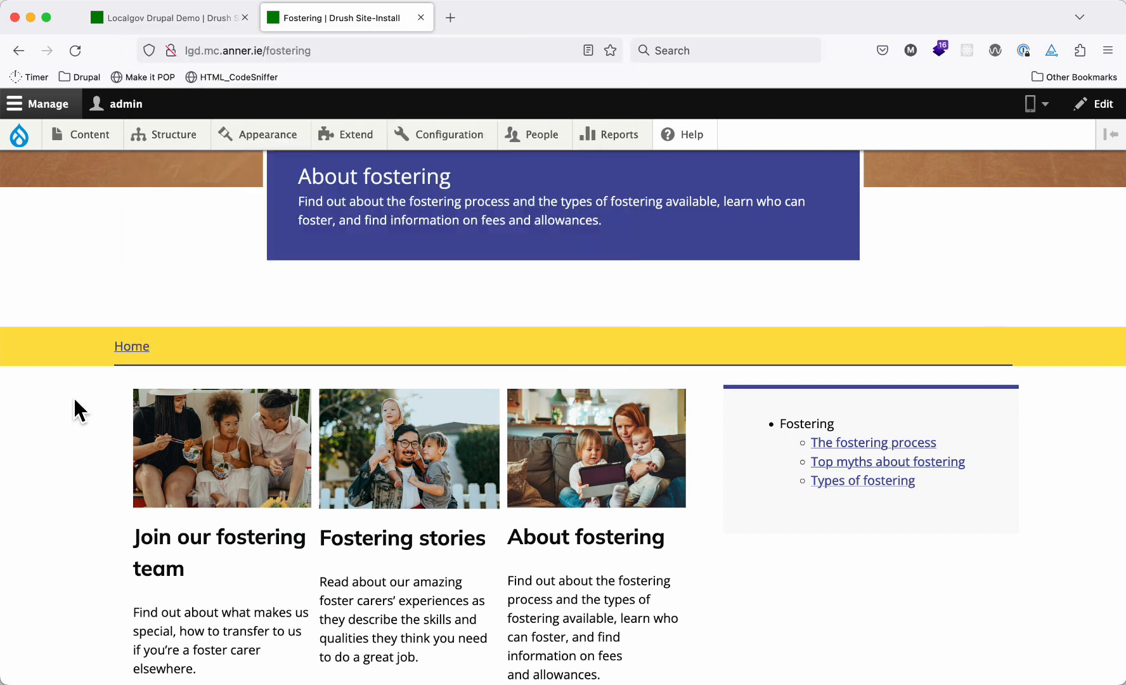
super+click(855, 444)
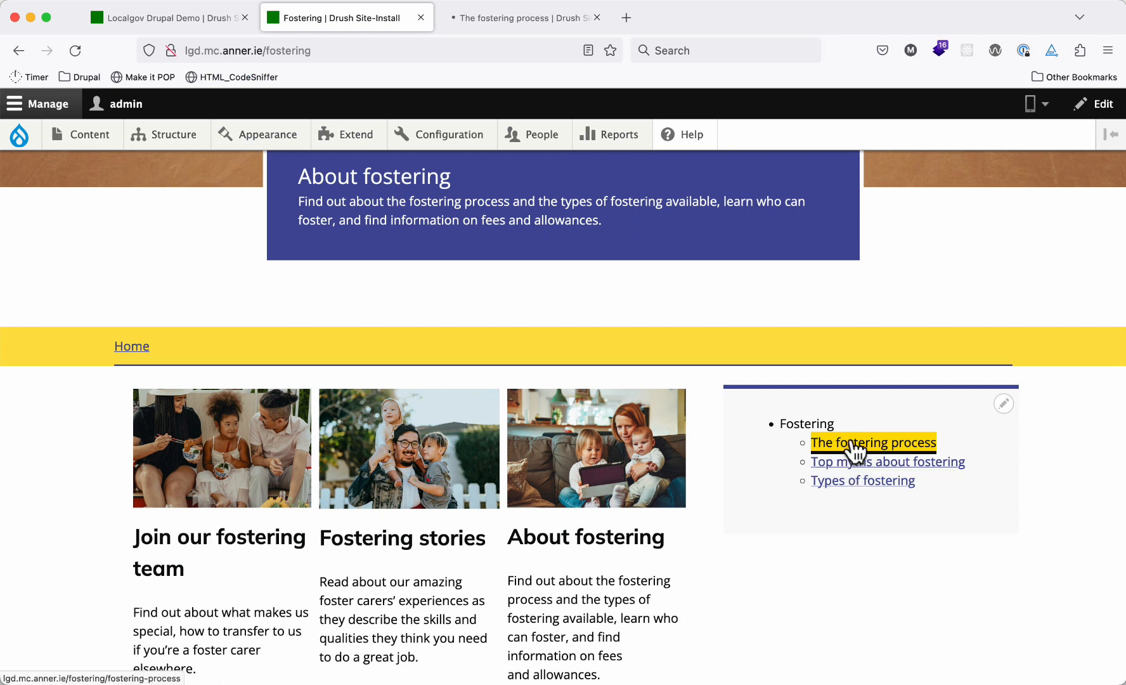
click(544, 21)
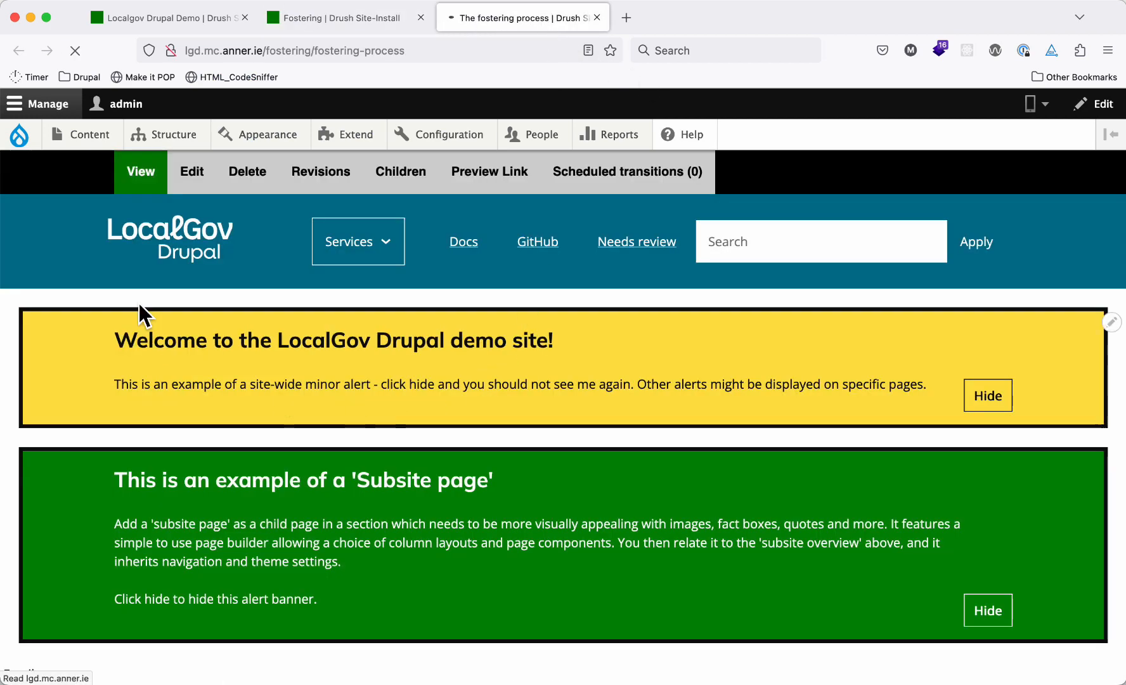
Edit the subsite page "The fostering process", set its Subsite to Fostering (Taxonomy term:14) and save it.
click(194, 176)
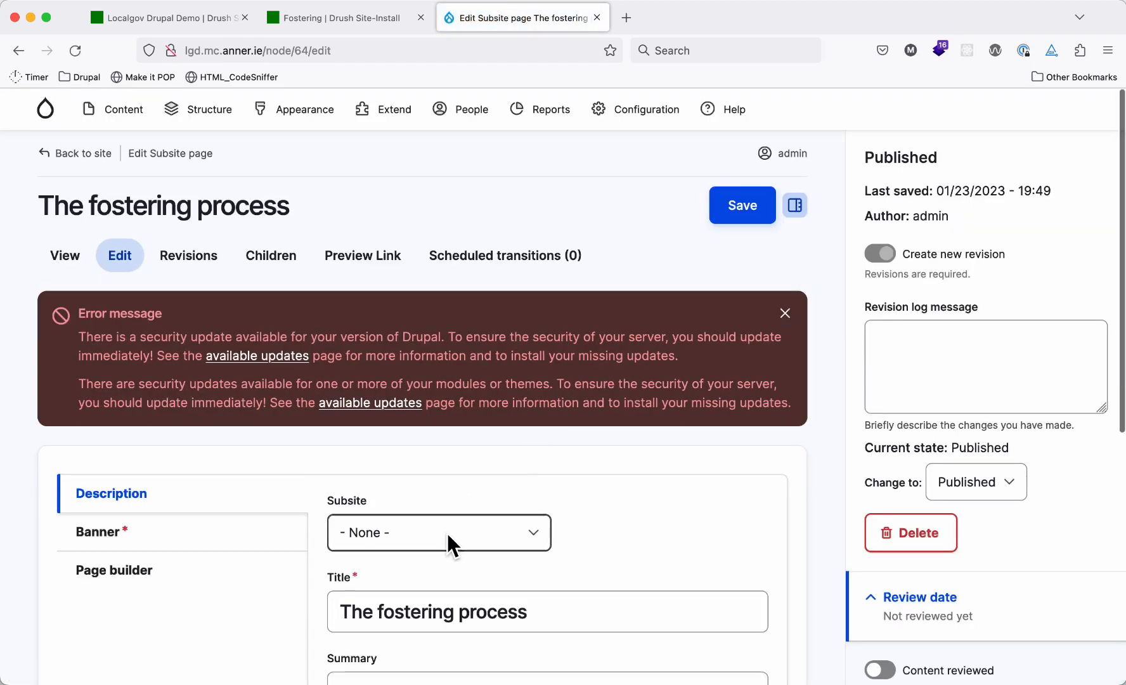
click(446, 531)
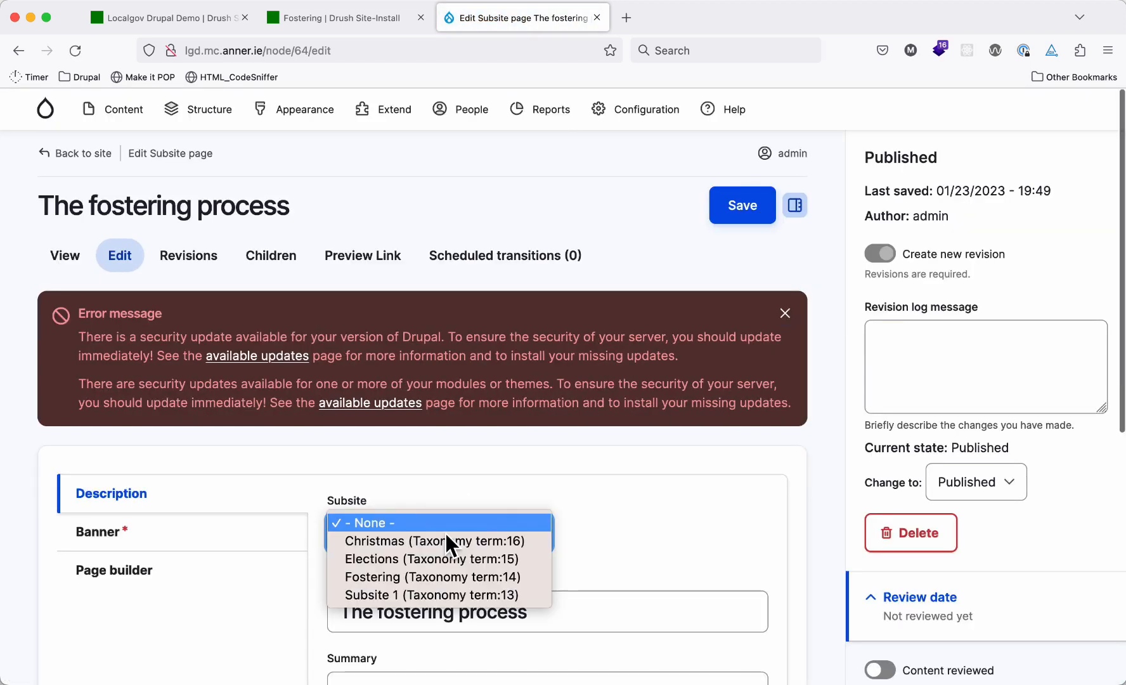
click(424, 577)
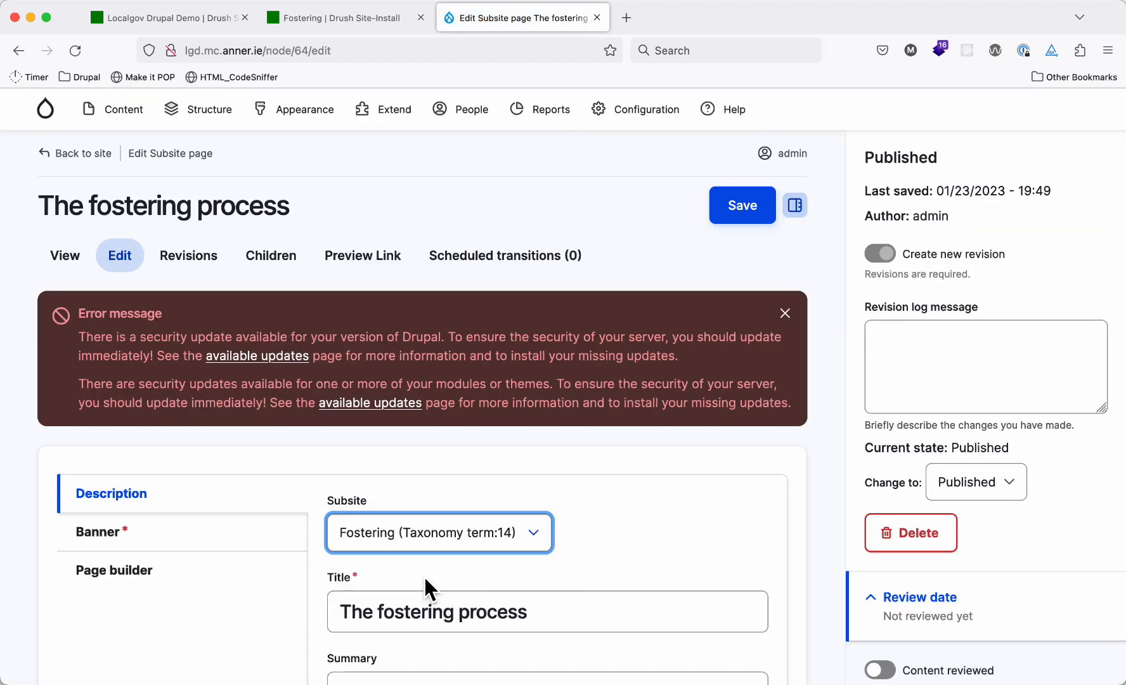
click(742, 219)
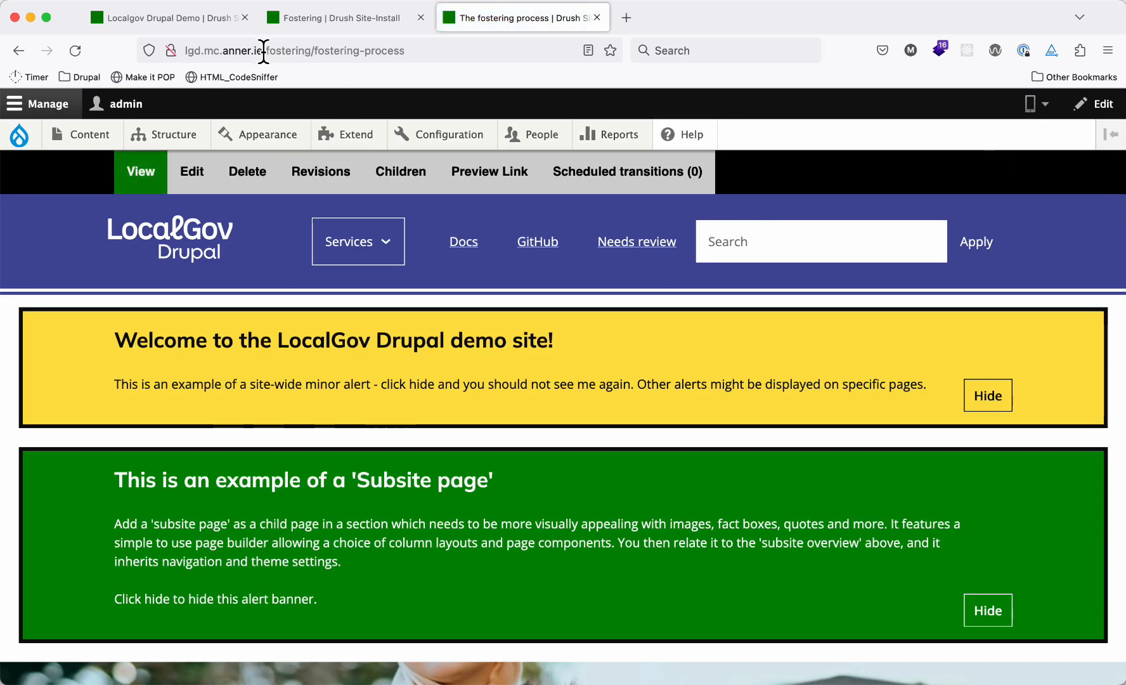
Check the URL path of "The fostering process" and its header, breadcrumb and footer styling.
drag(263, 50, 408, 54)
click(454, 52)
click(71, 411)
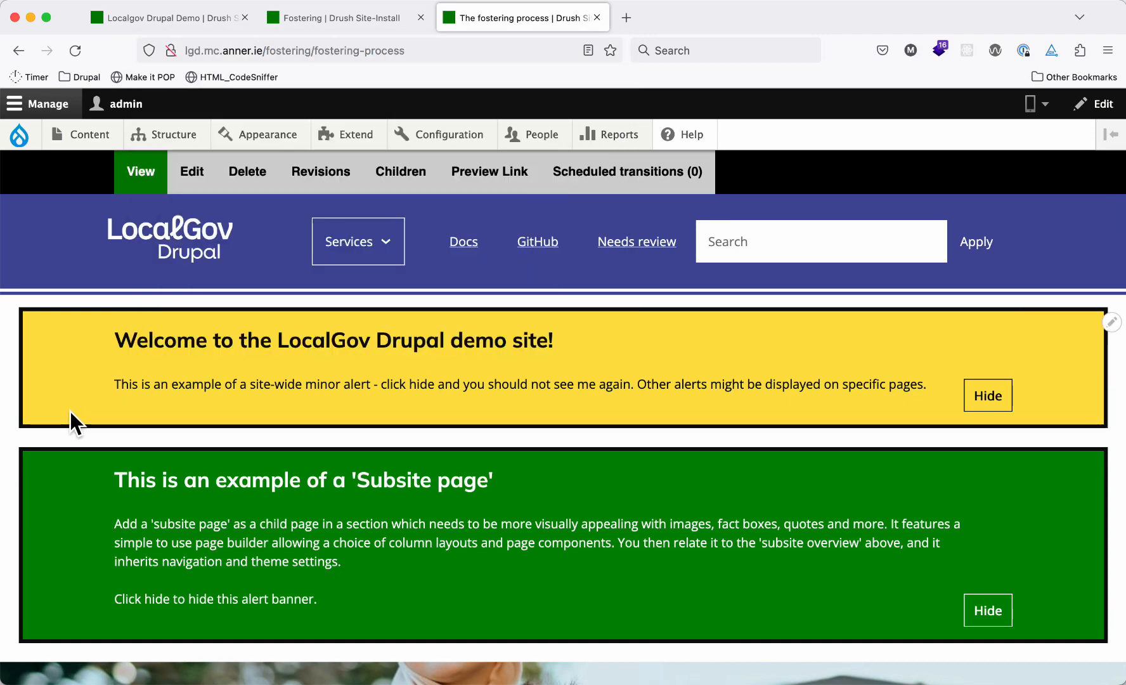
scroll(70, 411, down, 1)
scroll(69, 411, down, 15)
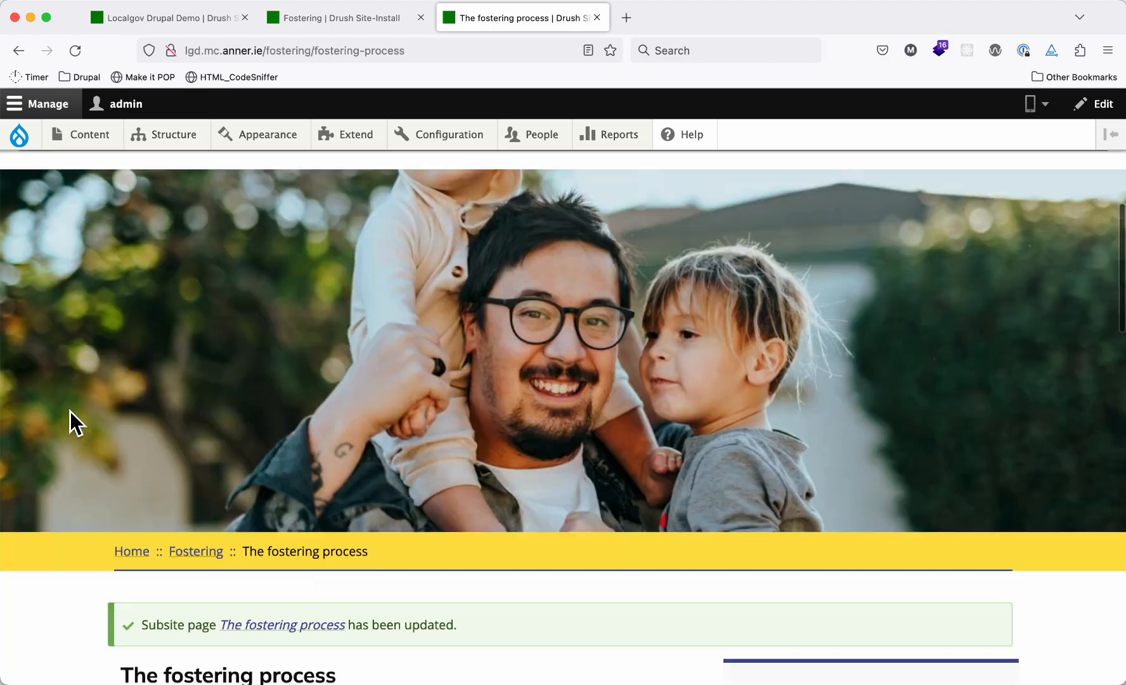
scroll(71, 413, down, 15)
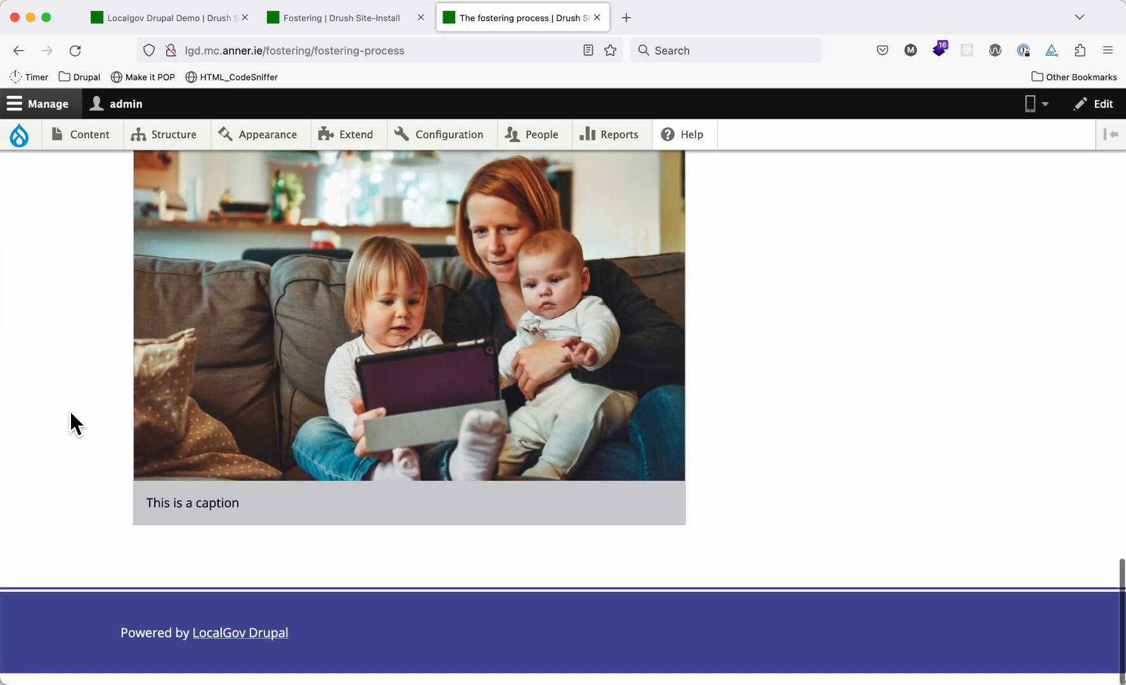
scroll(70, 411, up, 20)
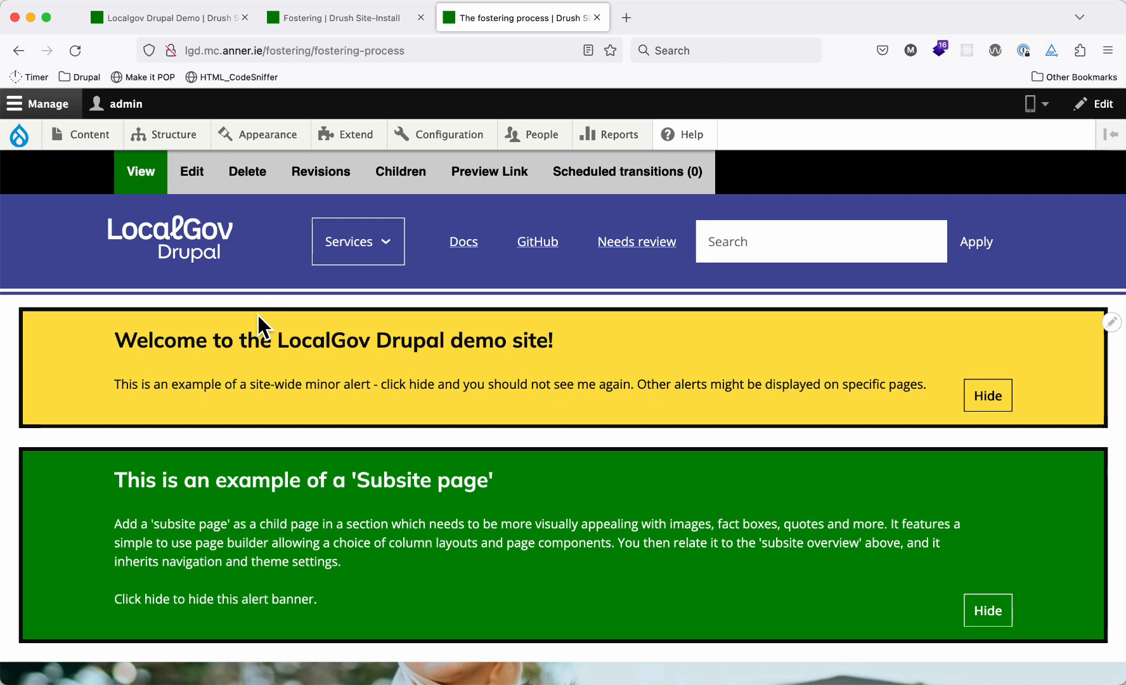
Open the site's content list in a new tab and filter it by the content type Subsite overview.
super+click(90, 135)
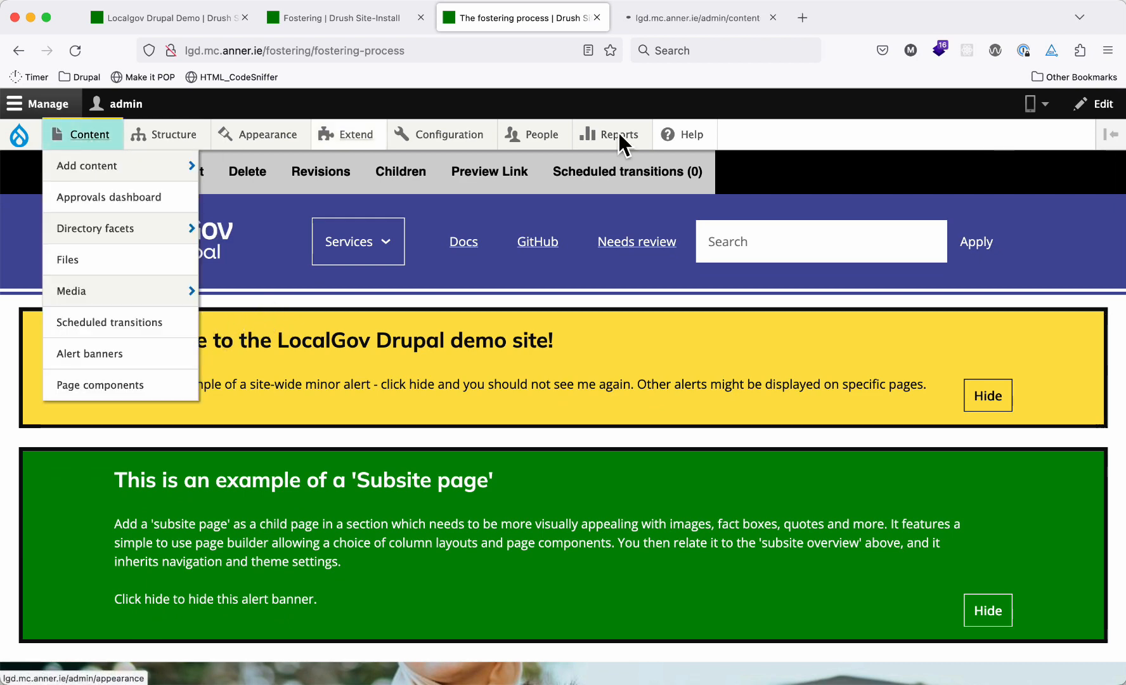
key(ctrl+Tab)
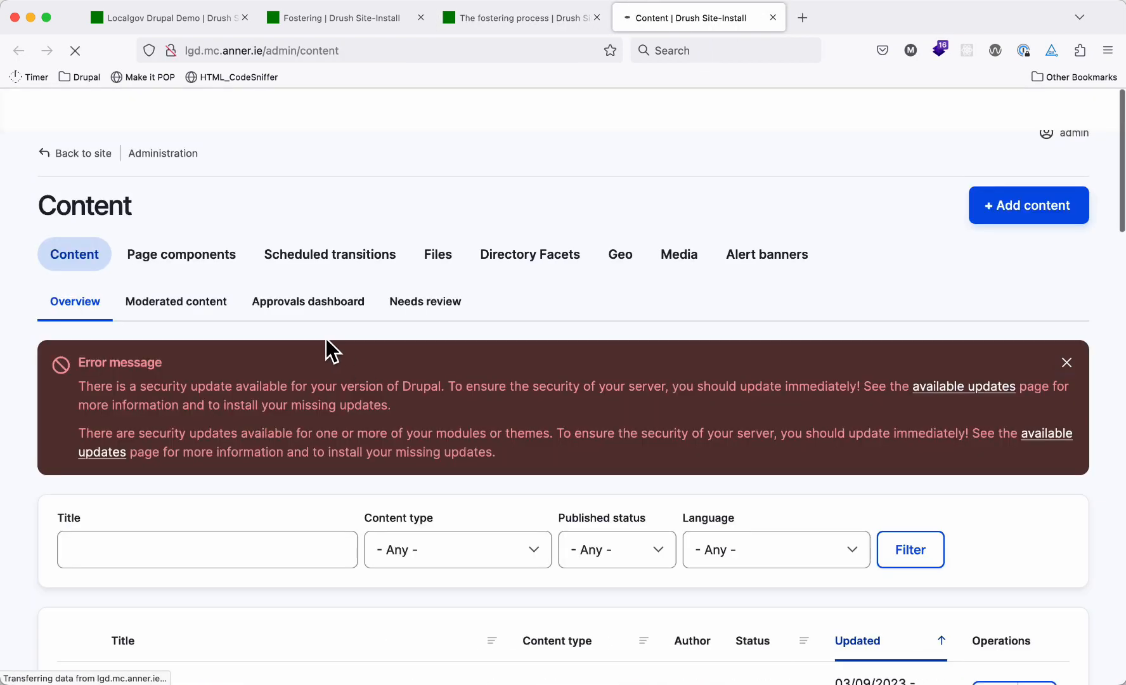
scroll(291, 415, down, 5)
click(429, 266)
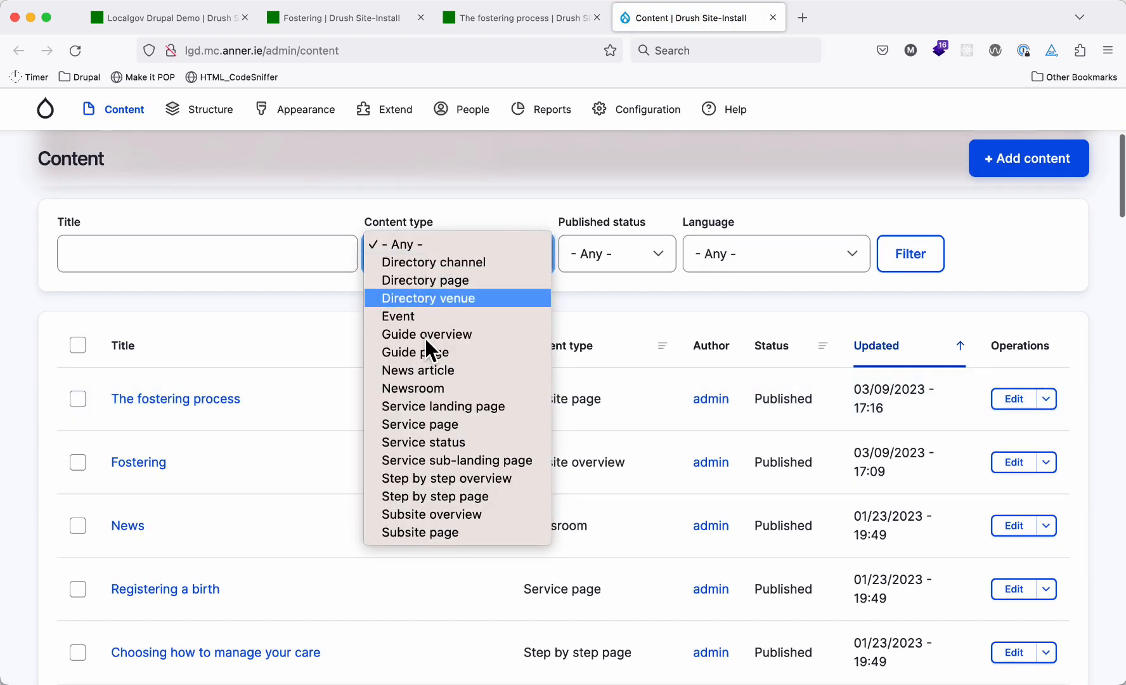
click(430, 512)
click(895, 257)
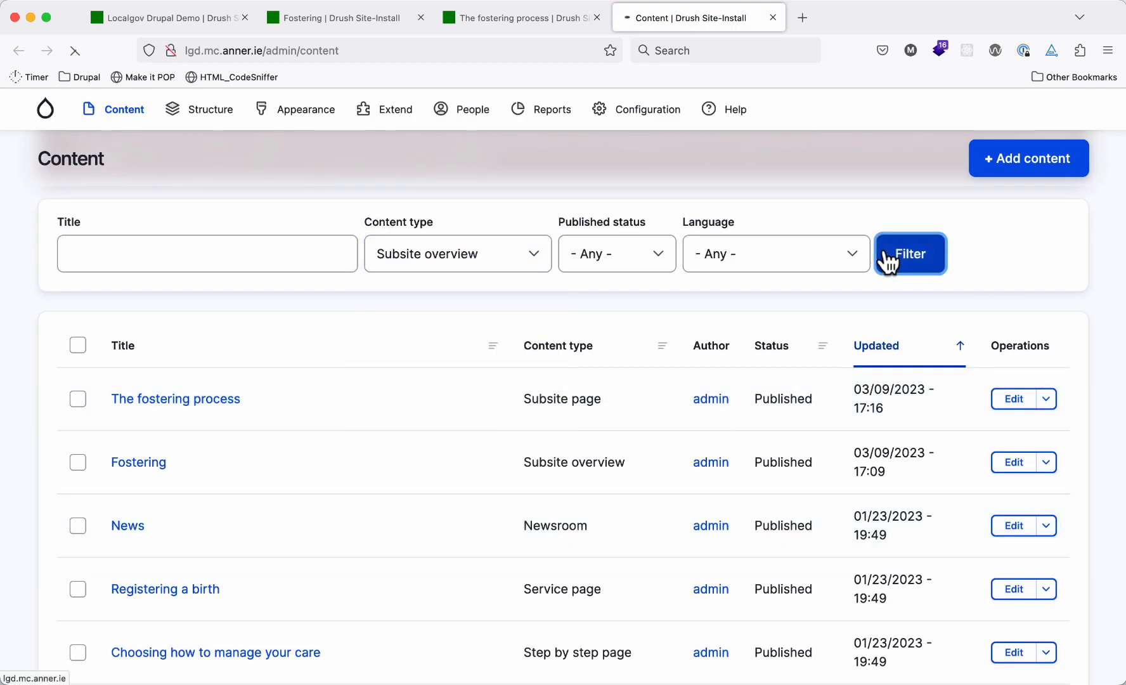
Edit "A test subsite to demo all the components", set its Subsite to Elections (Taxonomy term:15) and save it.
scroll(318, 486, down, 5)
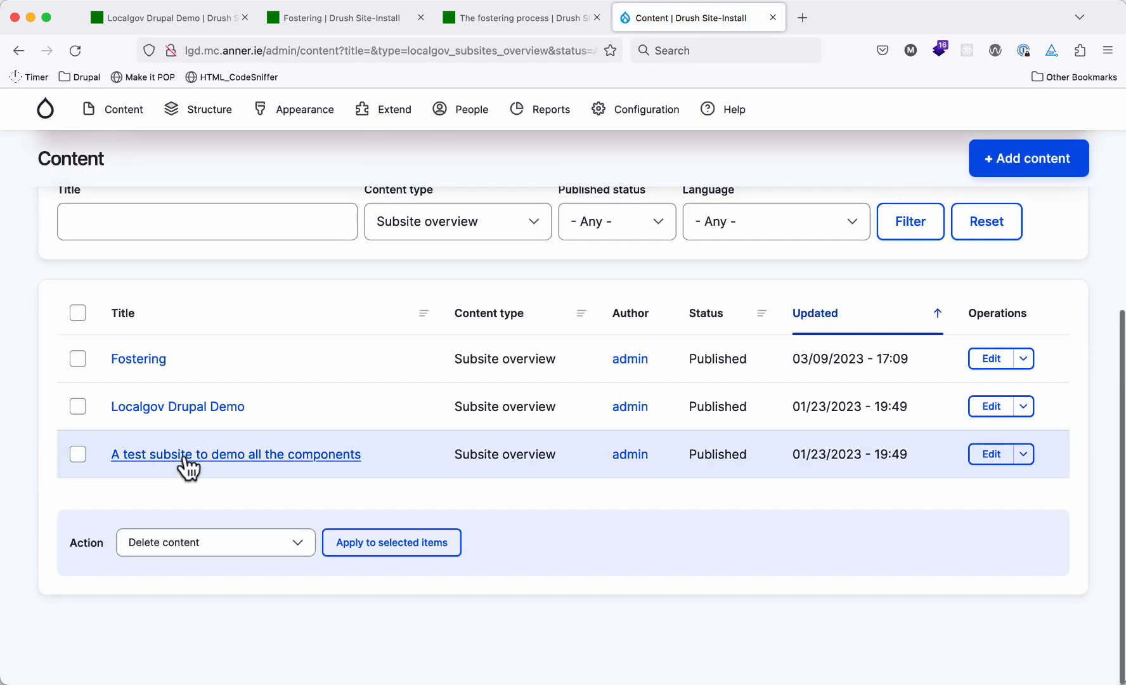
click(208, 470)
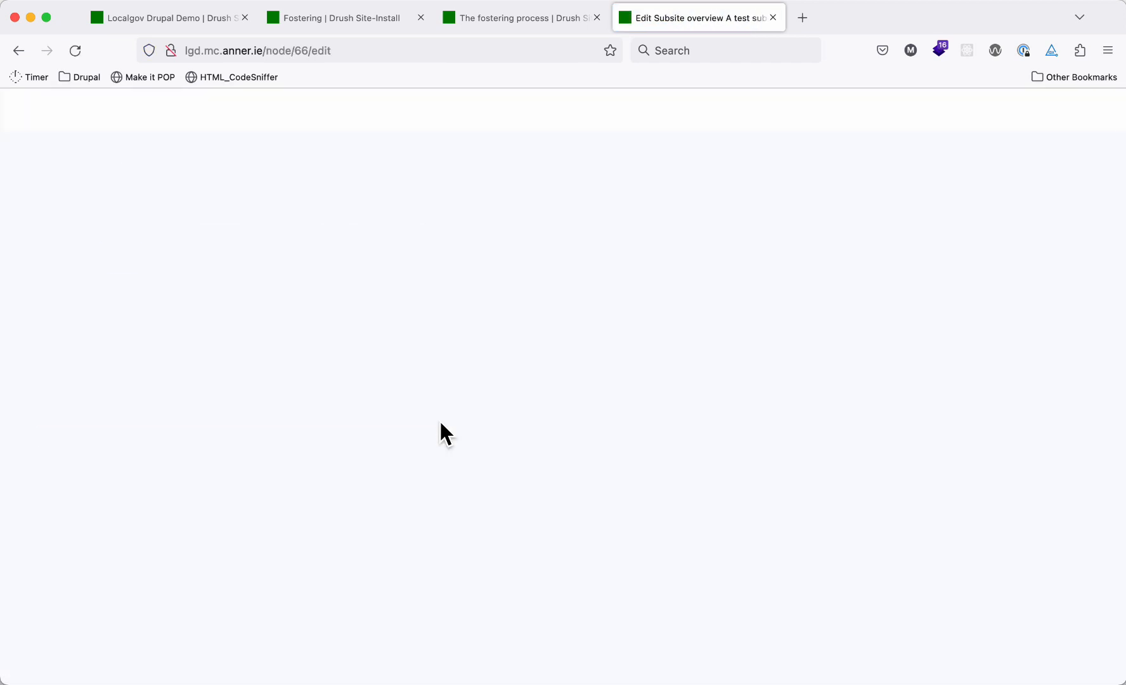
click(420, 422)
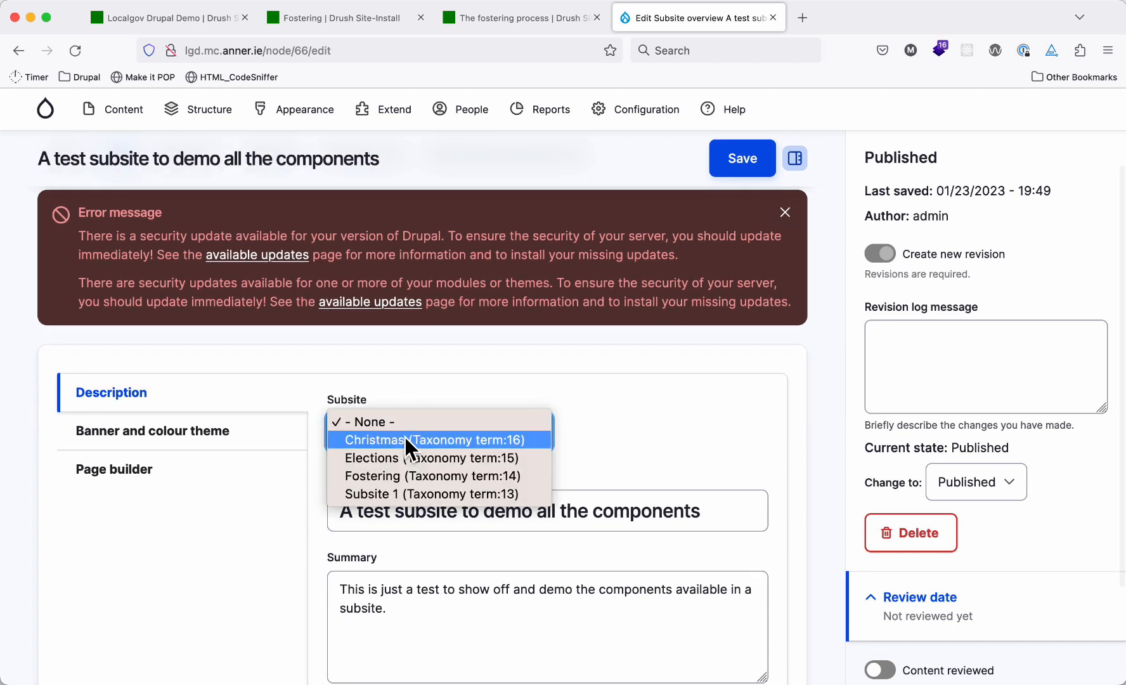
click(409, 458)
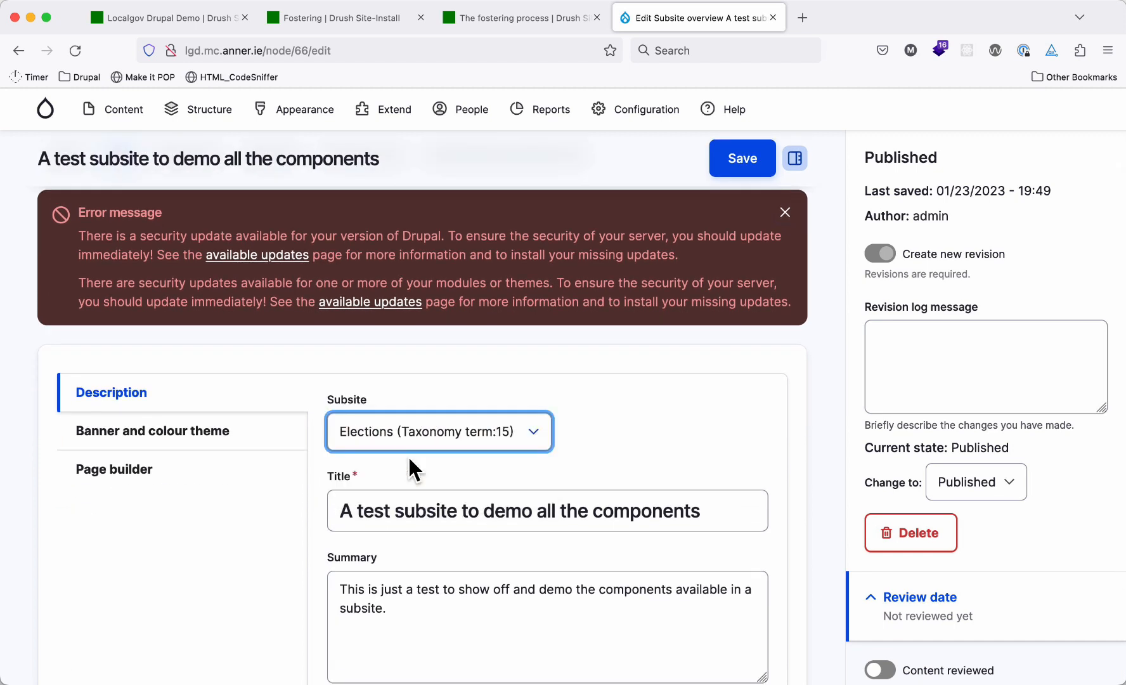
click(740, 166)
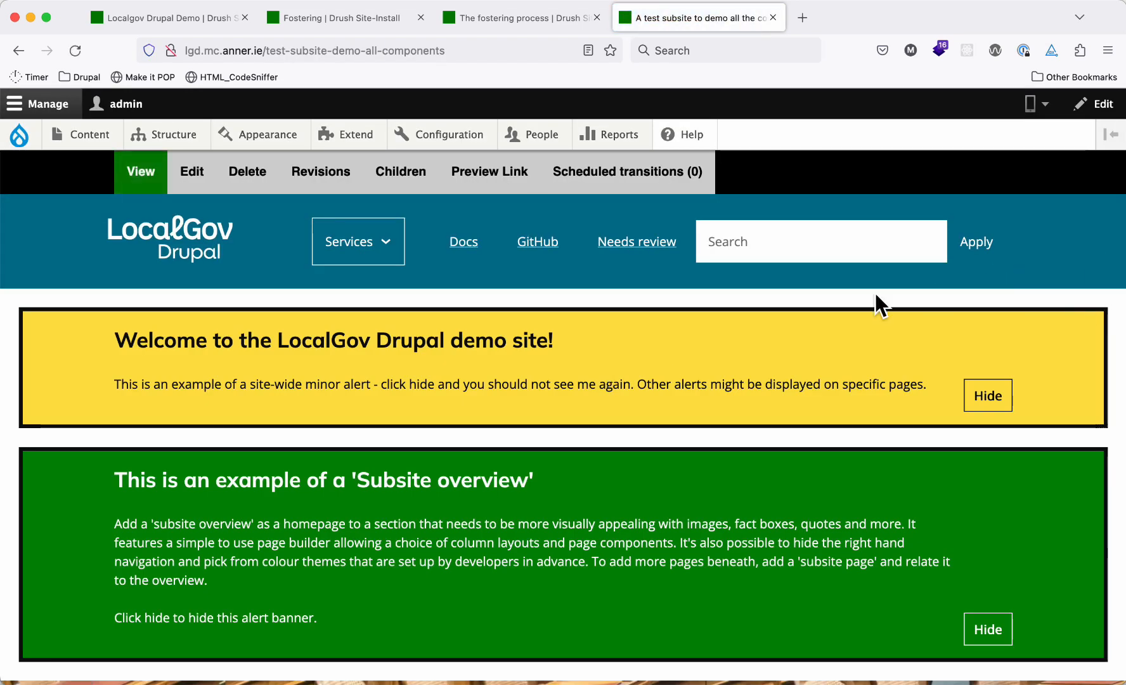
Switch to VS Code and copy the main .subsite--14 block to the end of subsite.css, changing its selector to .subsite--15.
key(super+Tab)
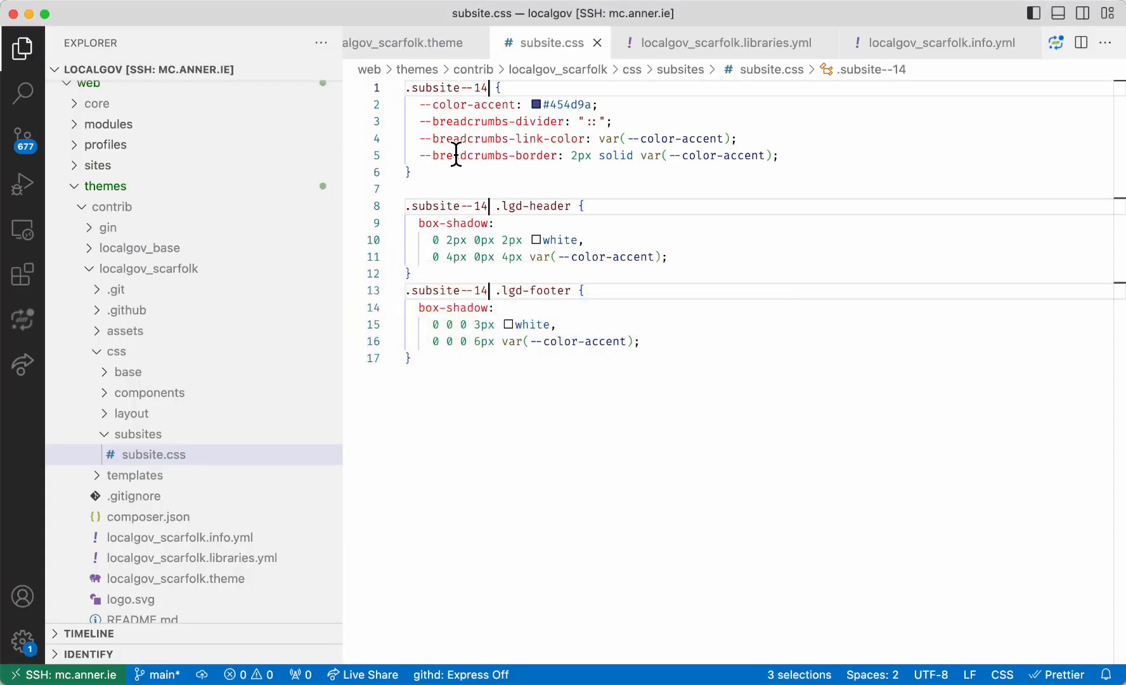
drag(419, 170, 389, 93)
key(super+c)
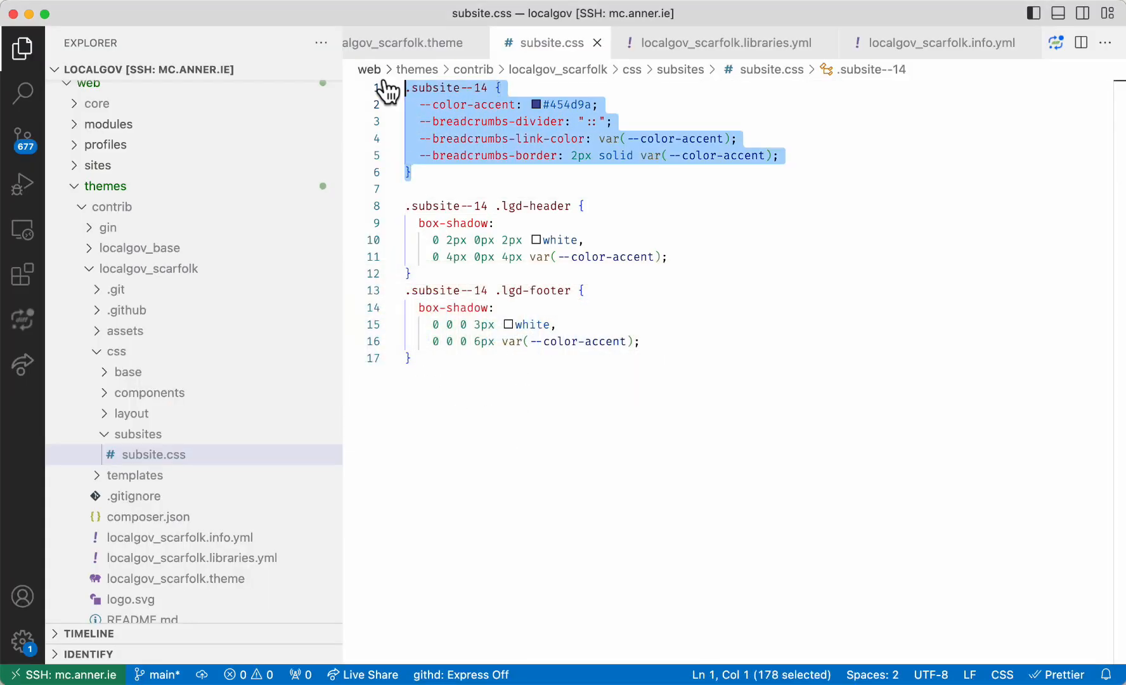
click(411, 475)
key(Return)
key(Return)
key(super+v)
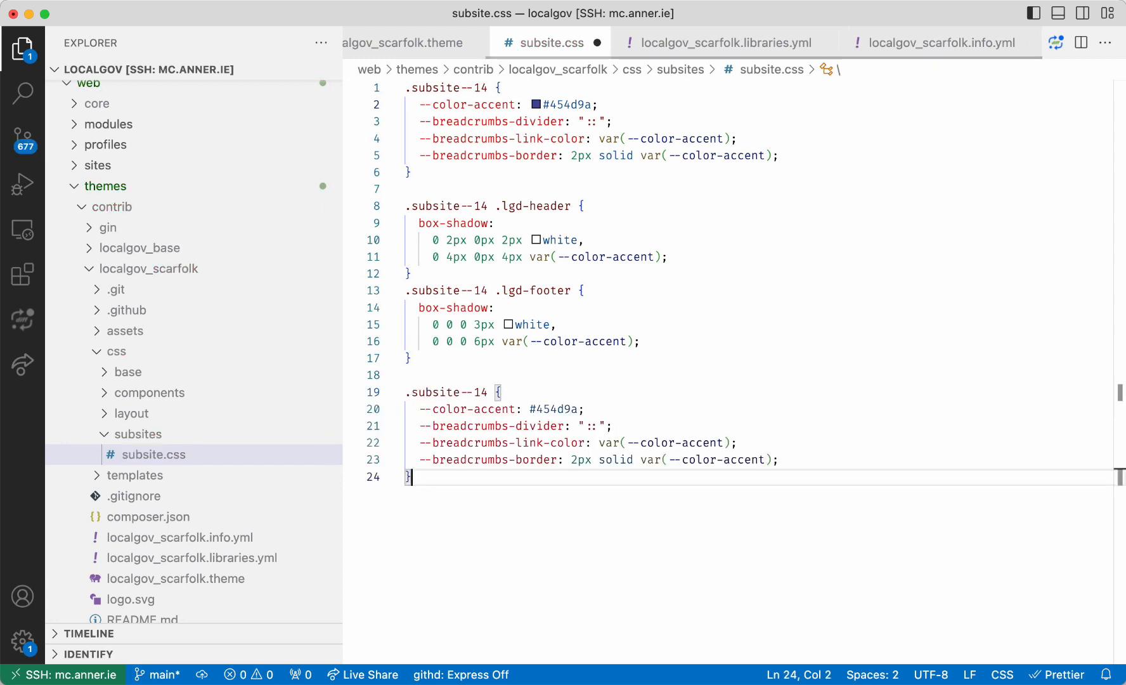
click(487, 392)
key(BackSpace)
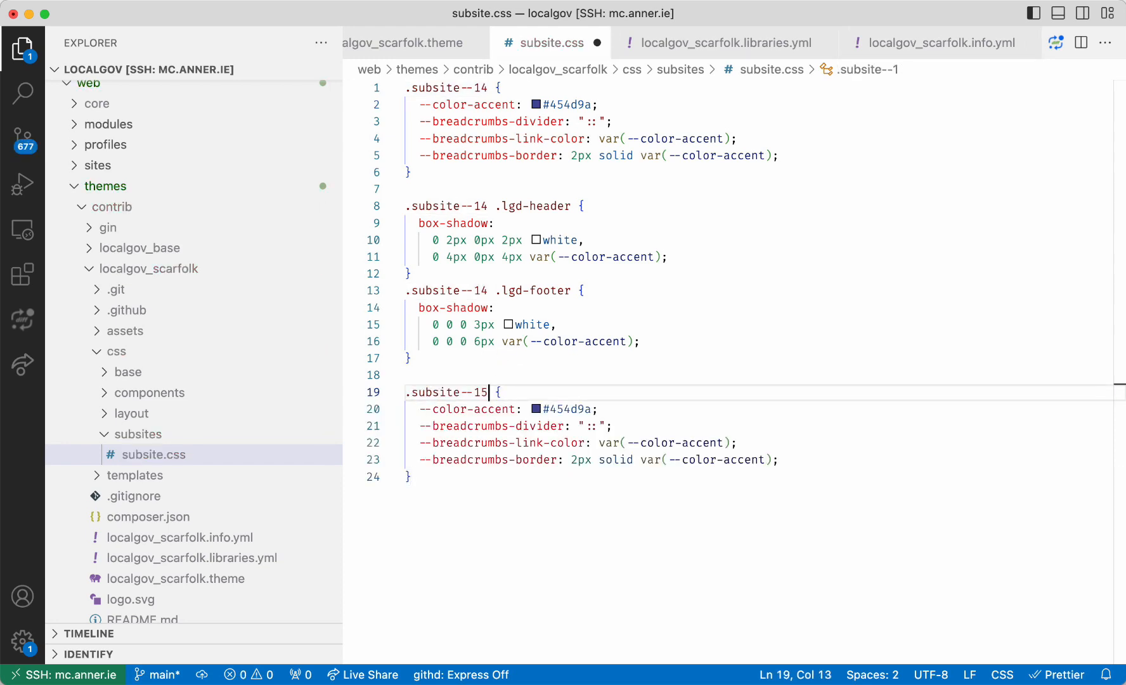
Set the --color-accent of .subsite--15 to the purple #893674 and save the file.
mouse_move(570, 408)
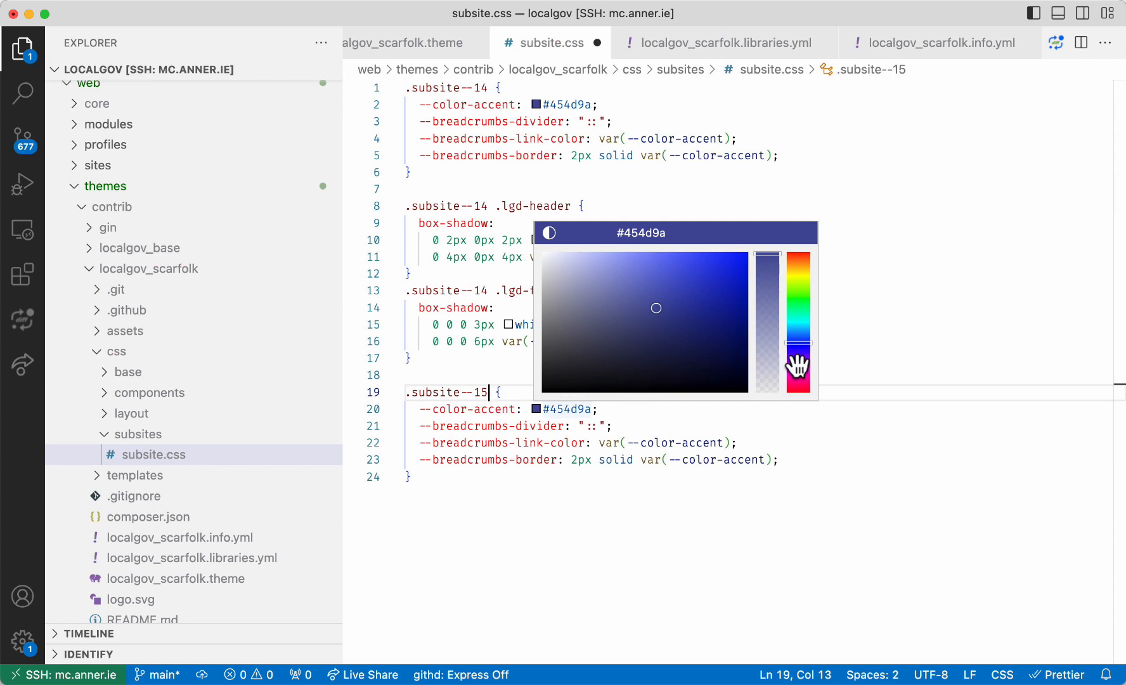
drag(797, 367, 798, 375)
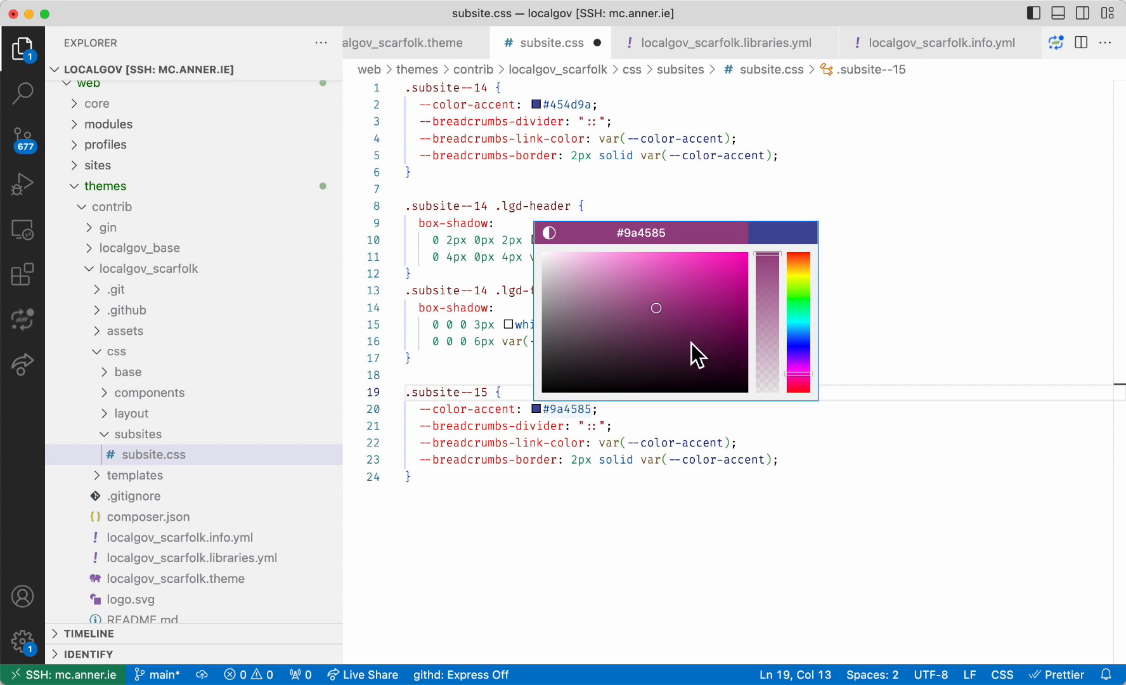
click(668, 317)
drag(668, 318, 667, 317)
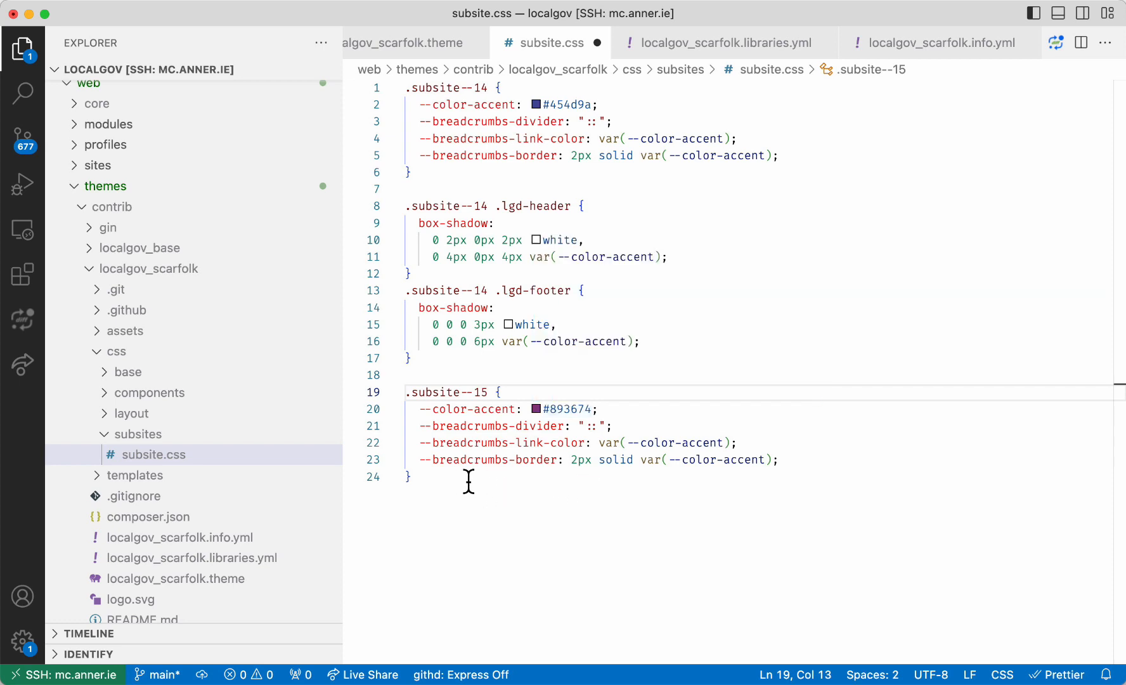
key(super+s)
key(super+Tab)
Add a .subsite--15 .lgd-header rule with empty braces at the end of subsite.css.
click(472, 524)
key(Return)
key(Return)
text(.su)
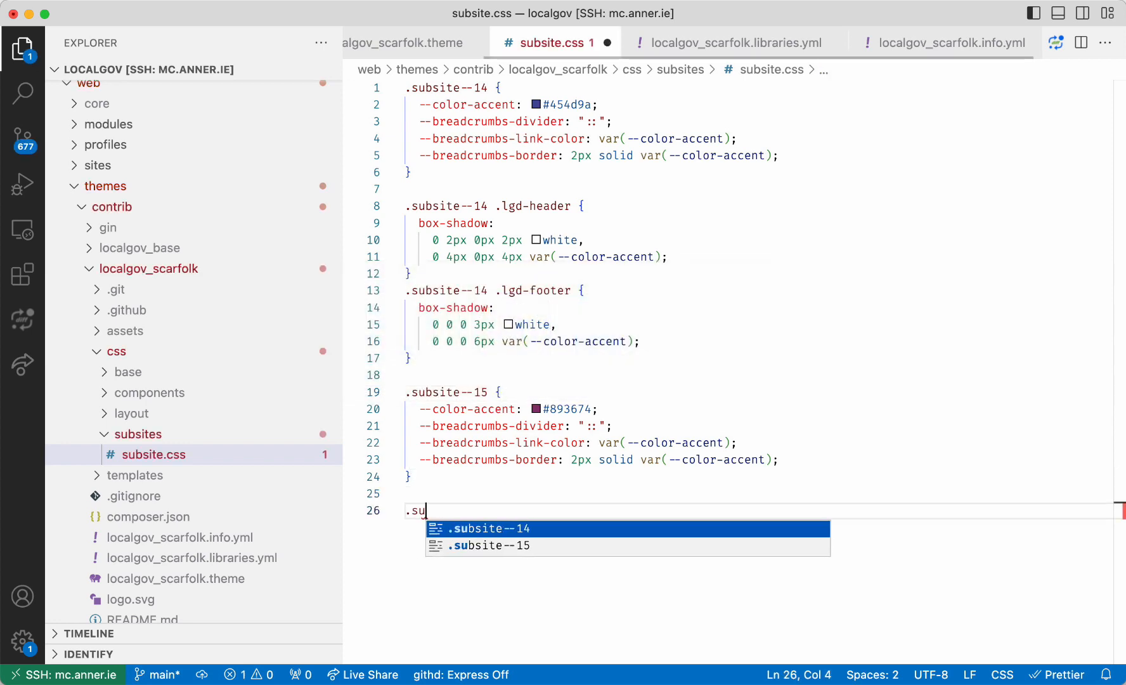
key(Down)
key(Return)
text(.lgd)
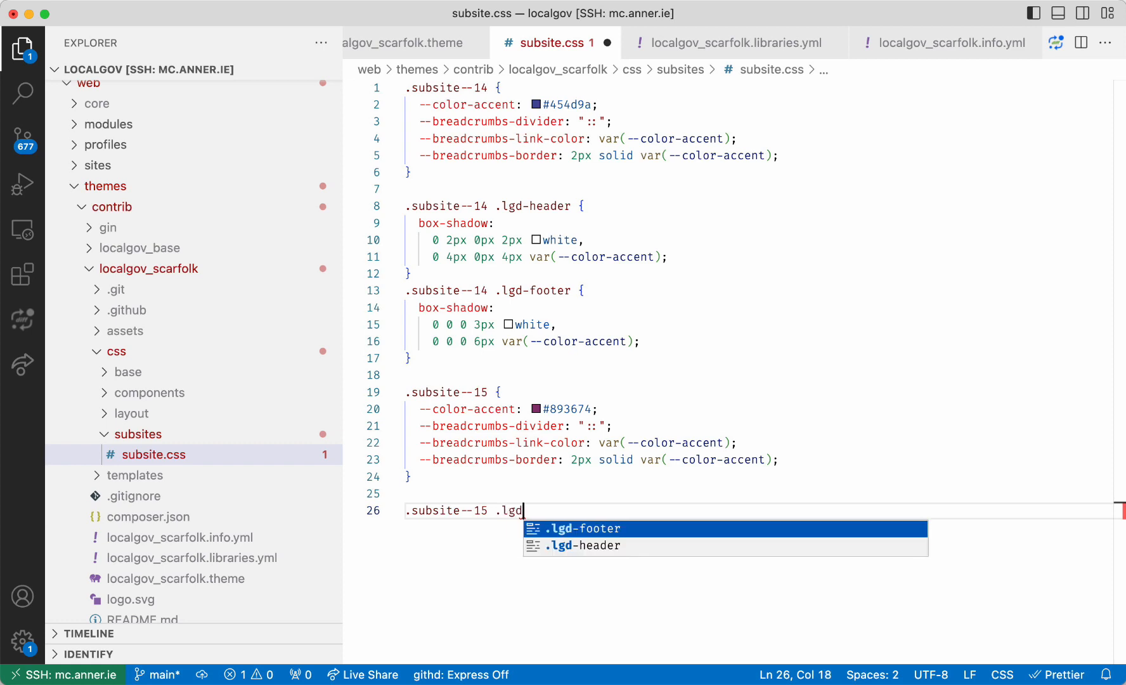
text(-)
key(Down)
key(Return)
text({)
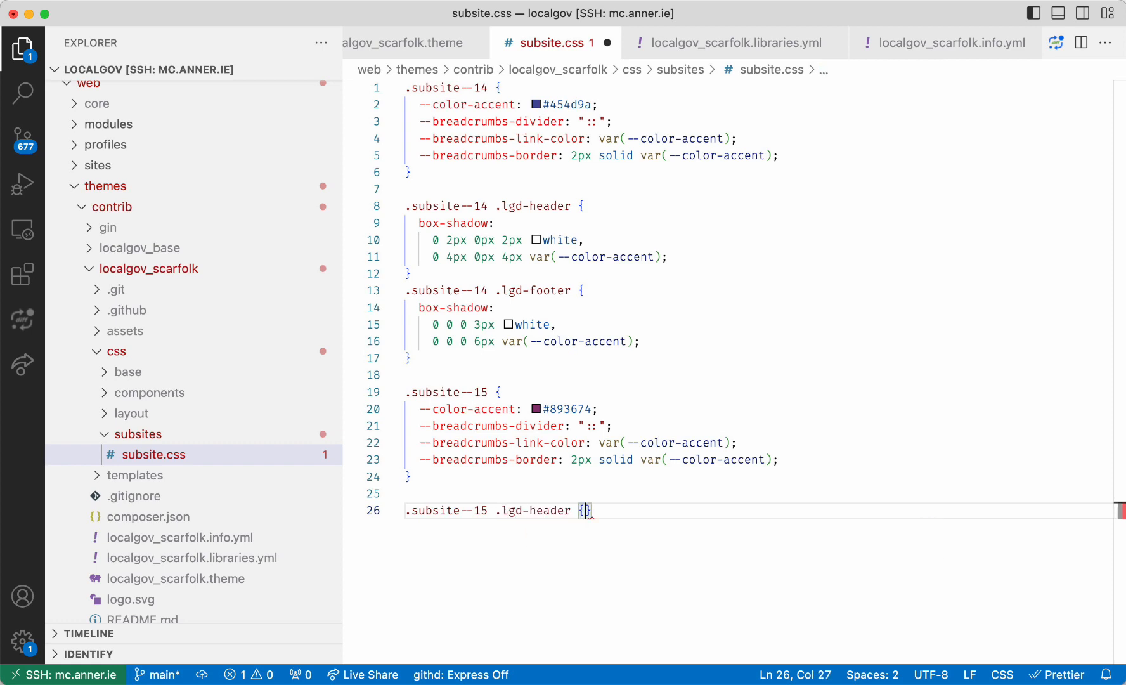
Give the .subsite--15 .lgd-header rule the declaration padding: 5rem; and save the file.
key(Return)
text(padding)
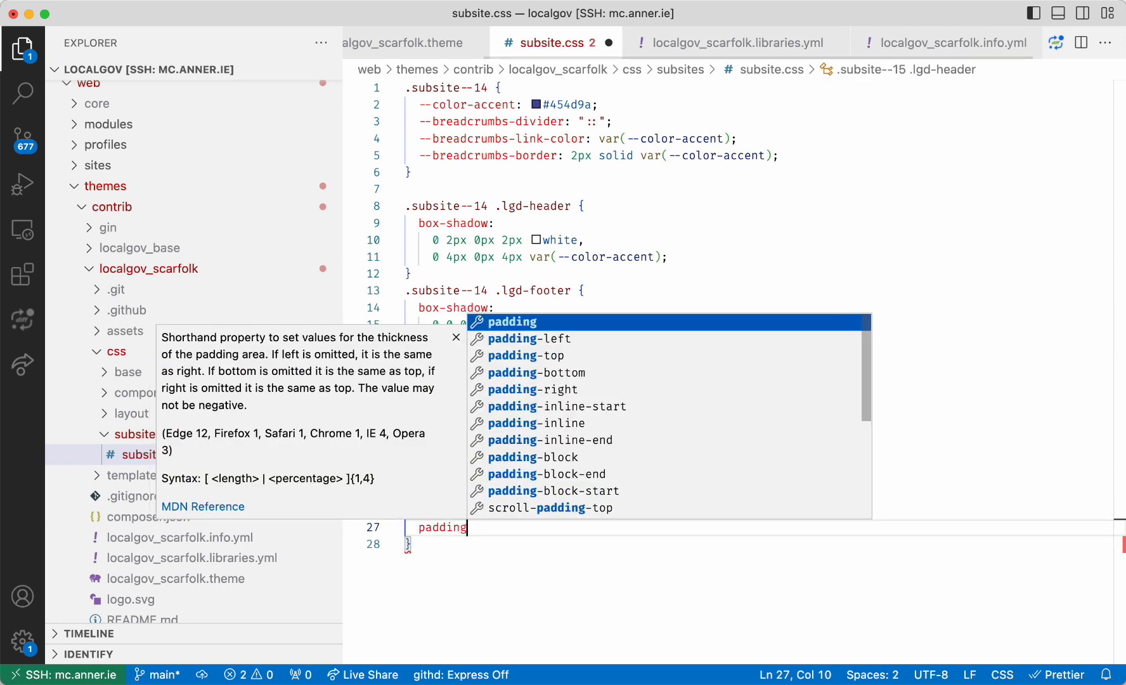
key(Return)
text(5r)
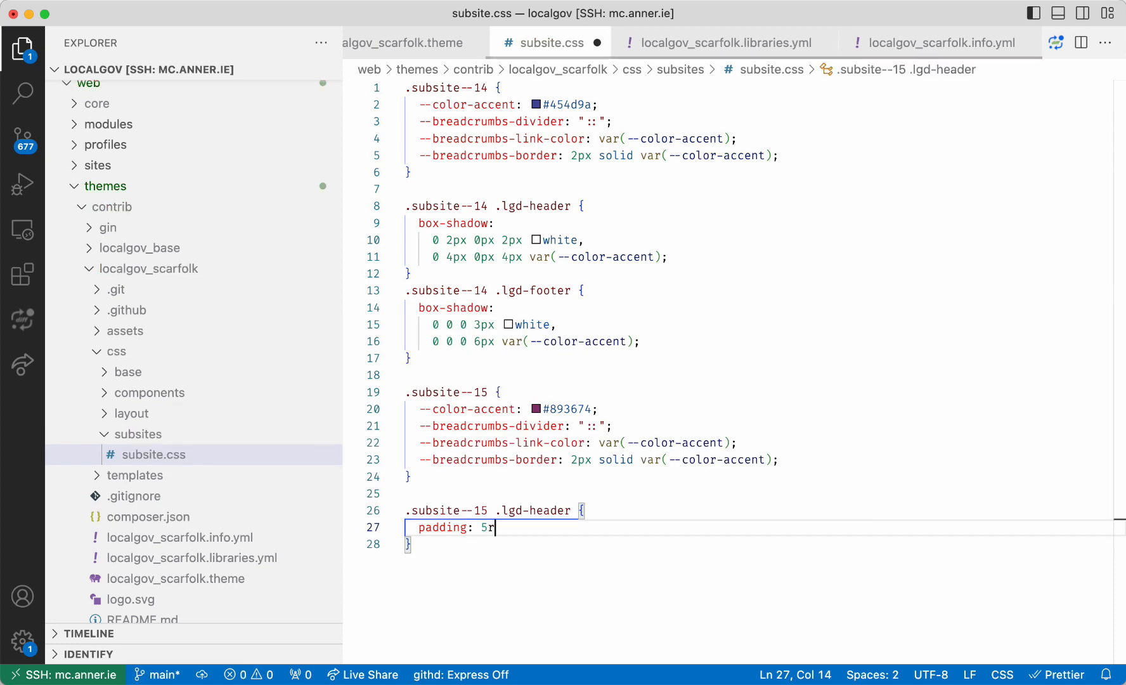
text(em;)
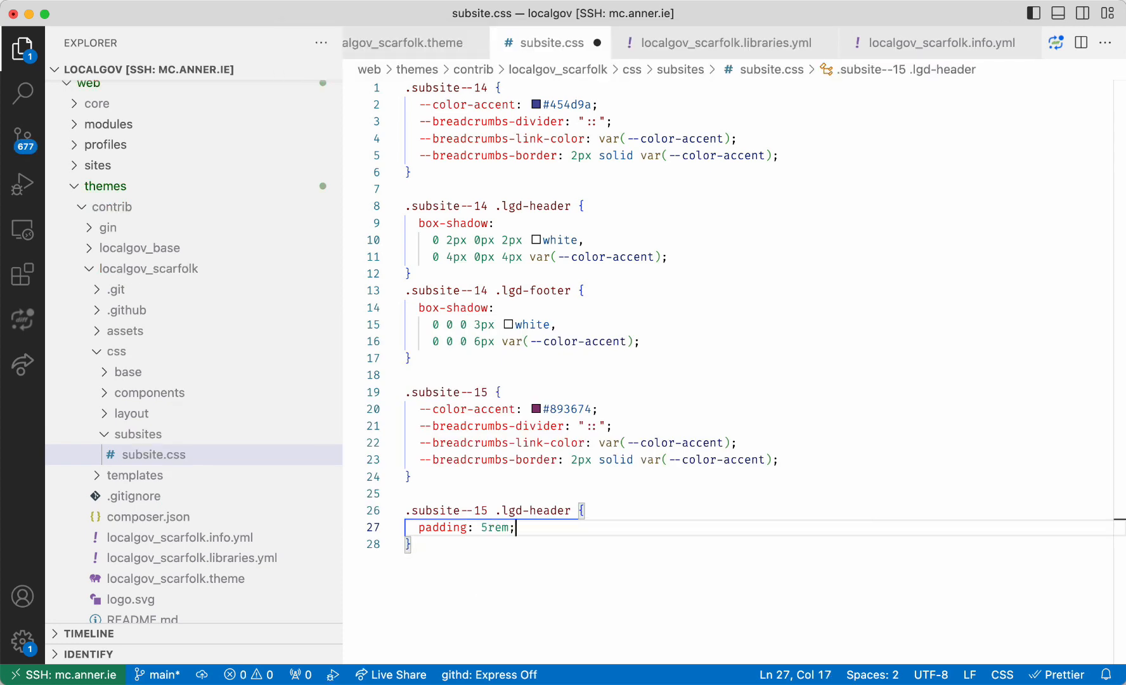
key(super+s)
Delete the three --breadcrumbs declarations from the .subsite--15 block and save subsite.css.
click(800, 459)
key(super+BackSpace)
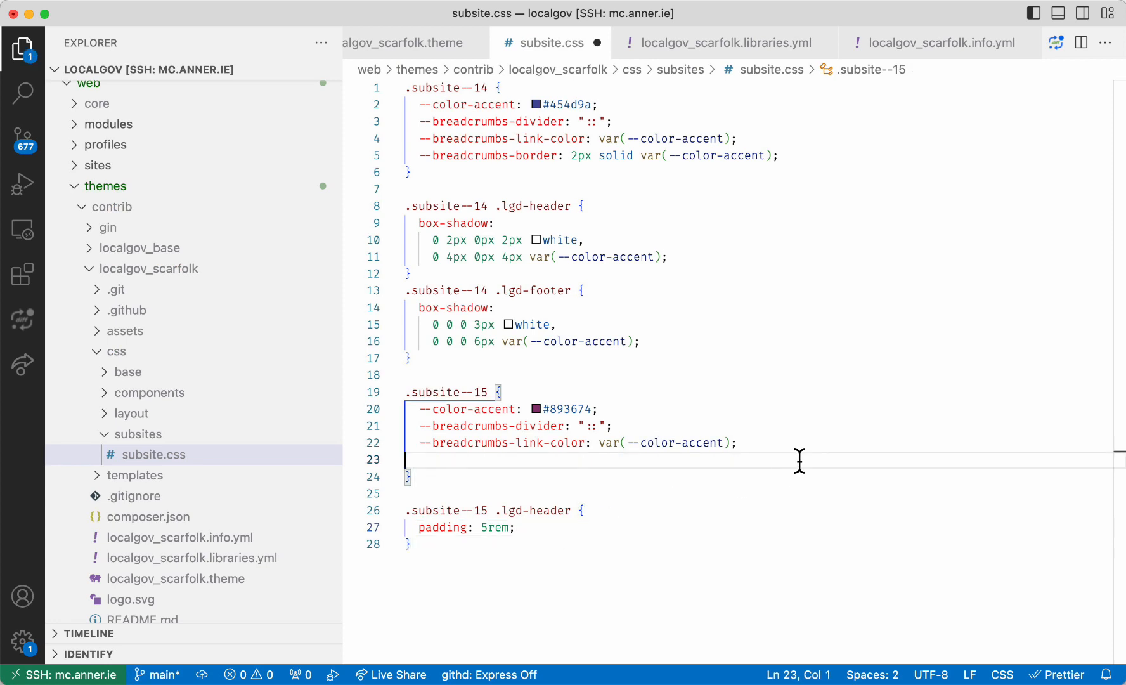
key(BackSpace)
key(super+BackSpace)
key(BackSpace)
key(super+BackSpace)
key(BackSpace)
key(super+s)
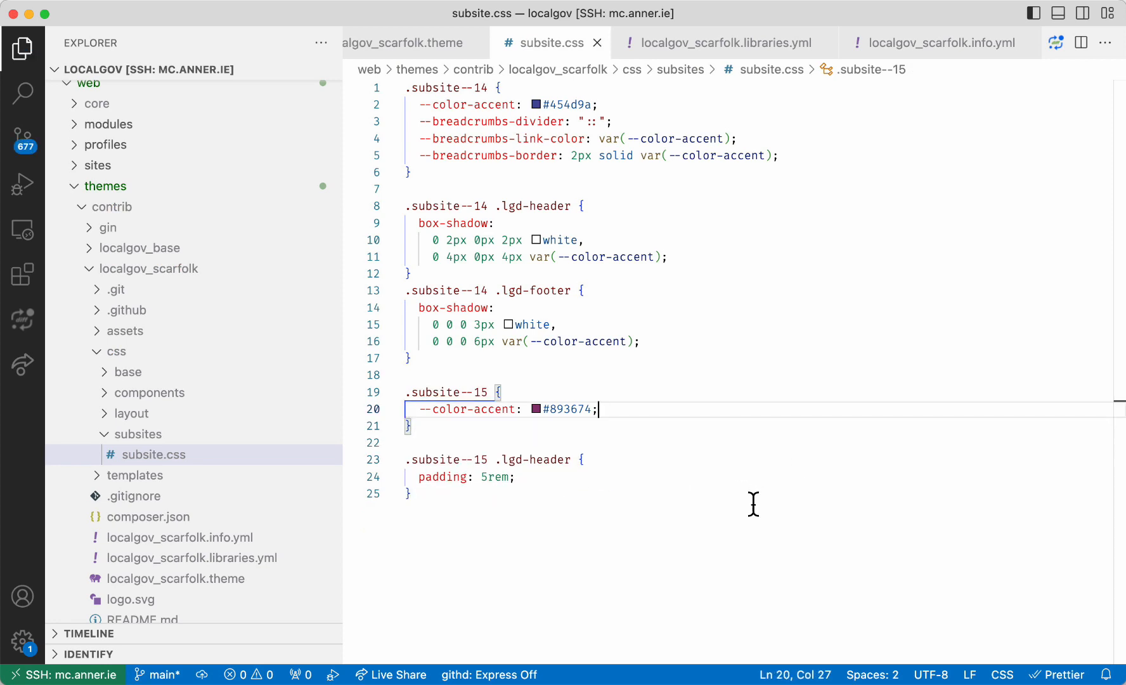
Switch to Firefox, reload the page "A test subsite to demo all the components" and examine its header styling.
key(super+Tab)
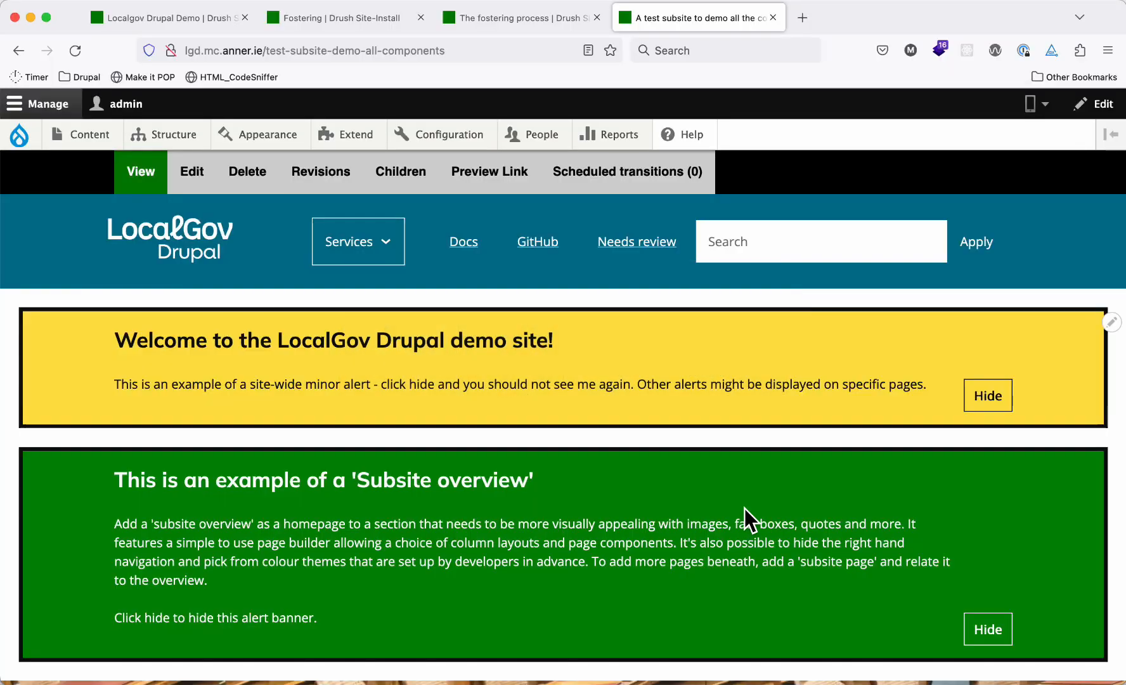
key(super+r)
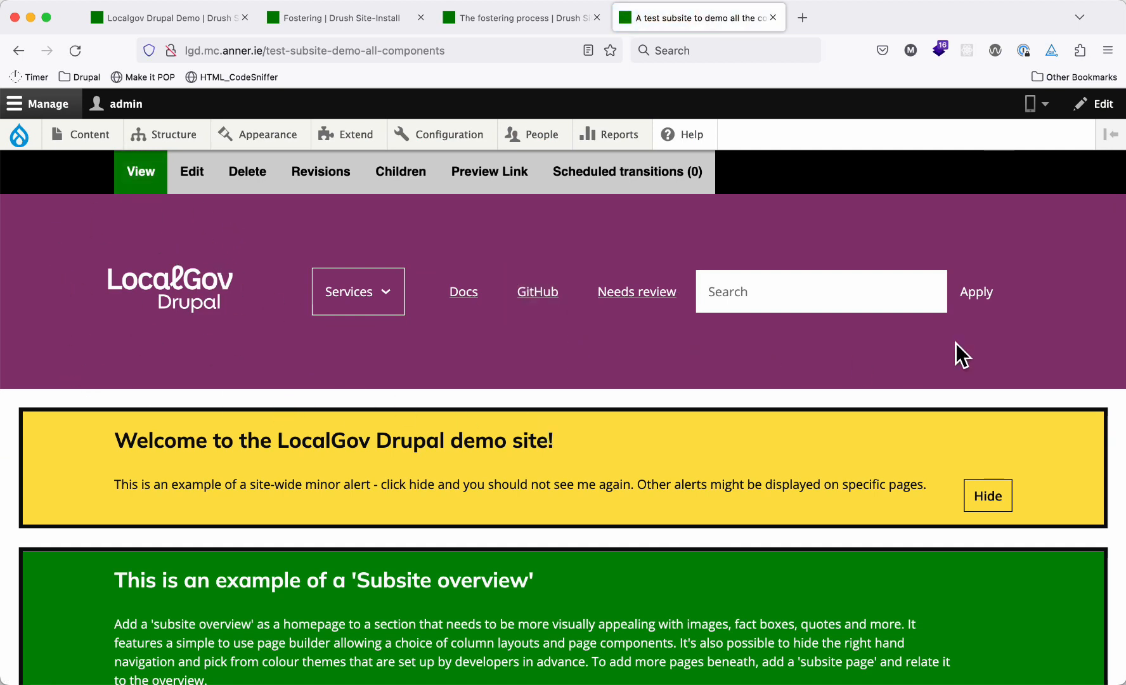
scroll(944, 364, down, 3)
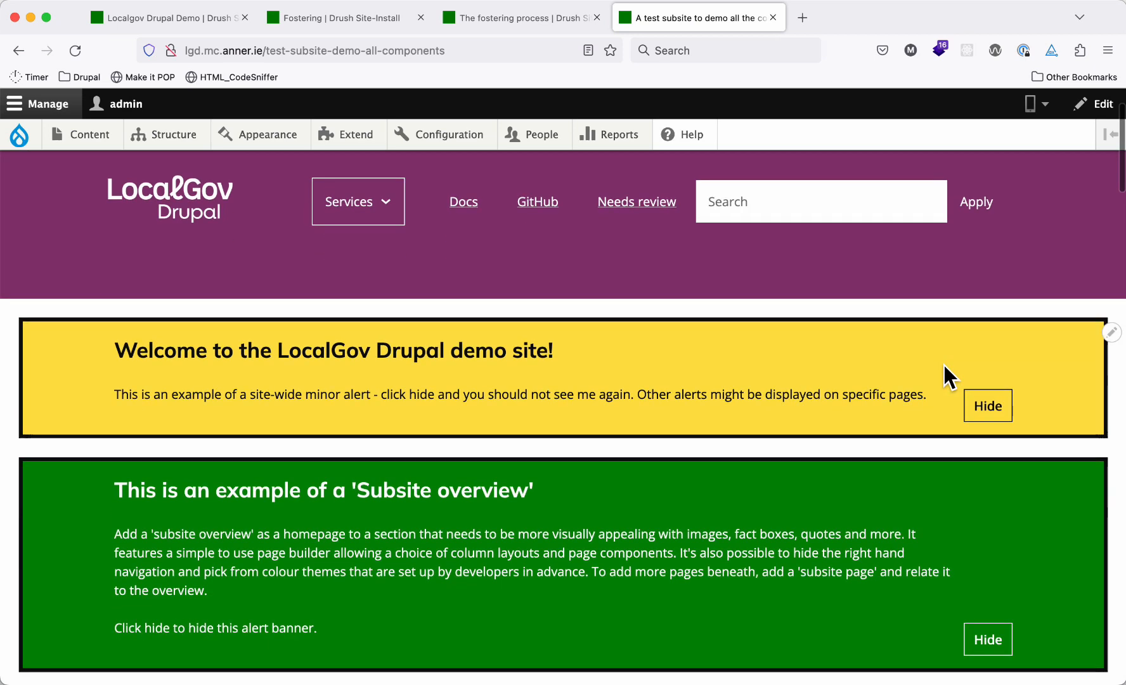
Examine the demo subsite page's header, banner, breadcrumb and content components with the .subsite--15 styling.
scroll(633, 336, up, 3)
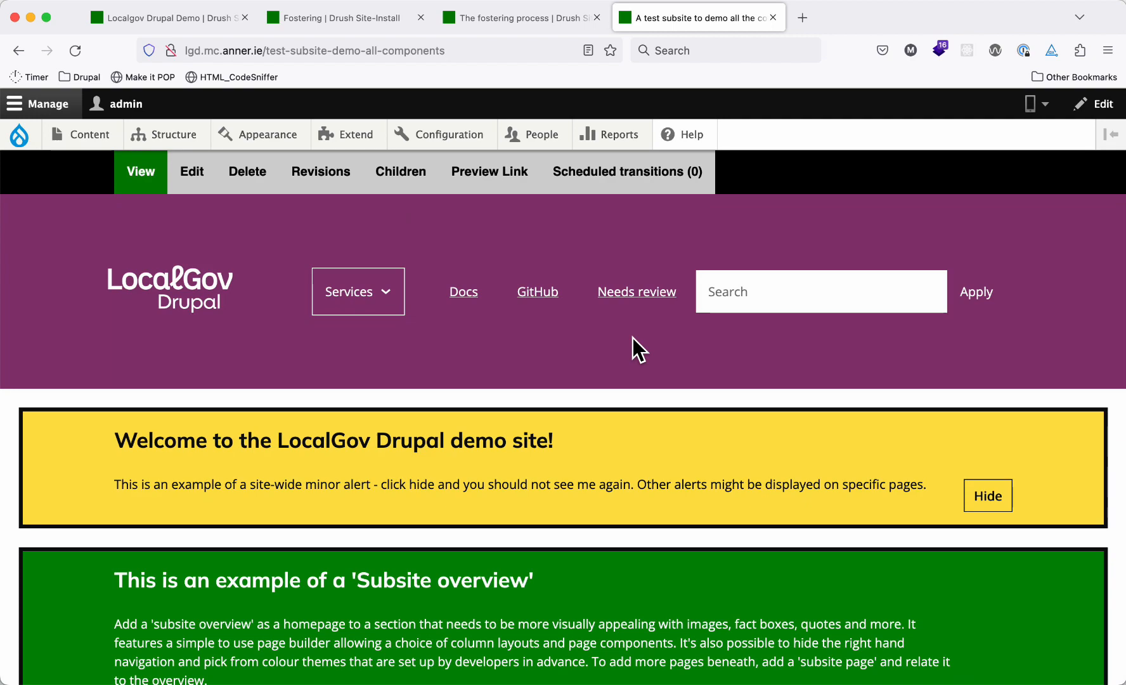
scroll(633, 337, down, 3)
scroll(632, 337, down, 15)
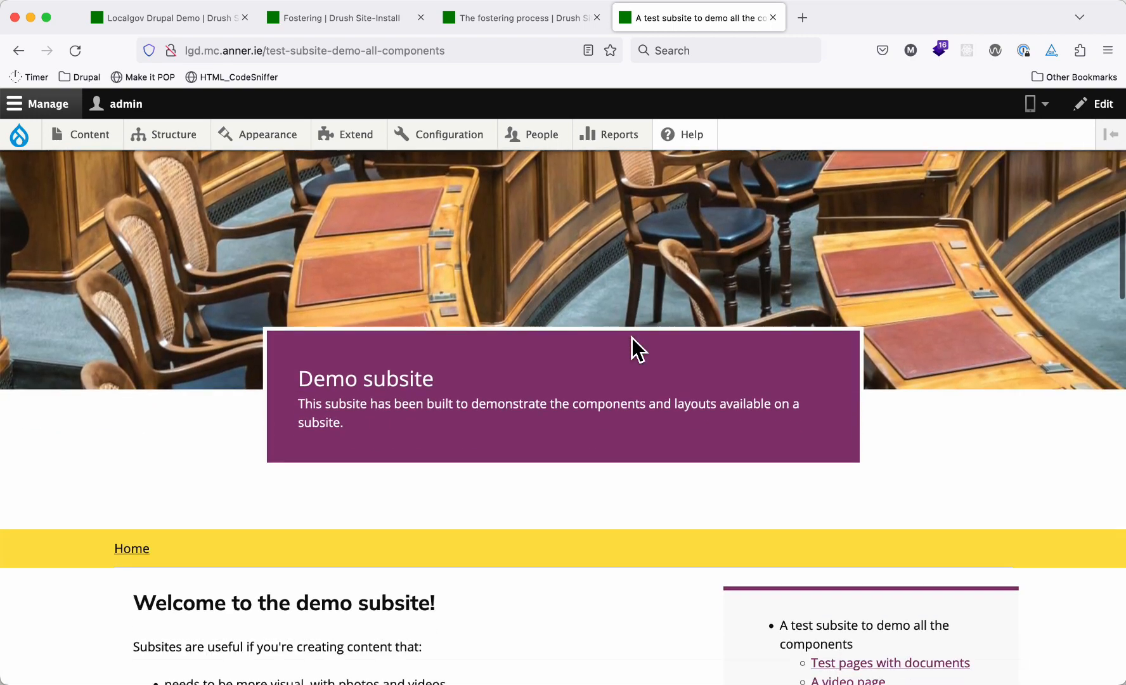
scroll(632, 340, down, 10)
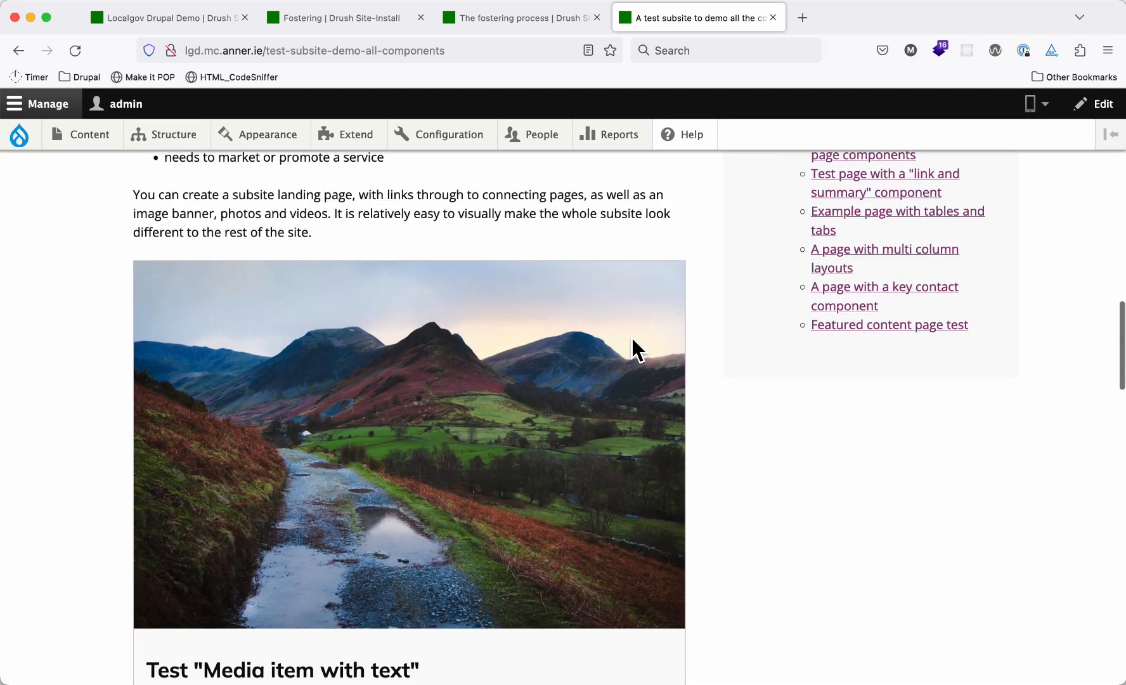
scroll(632, 337, down, 12)
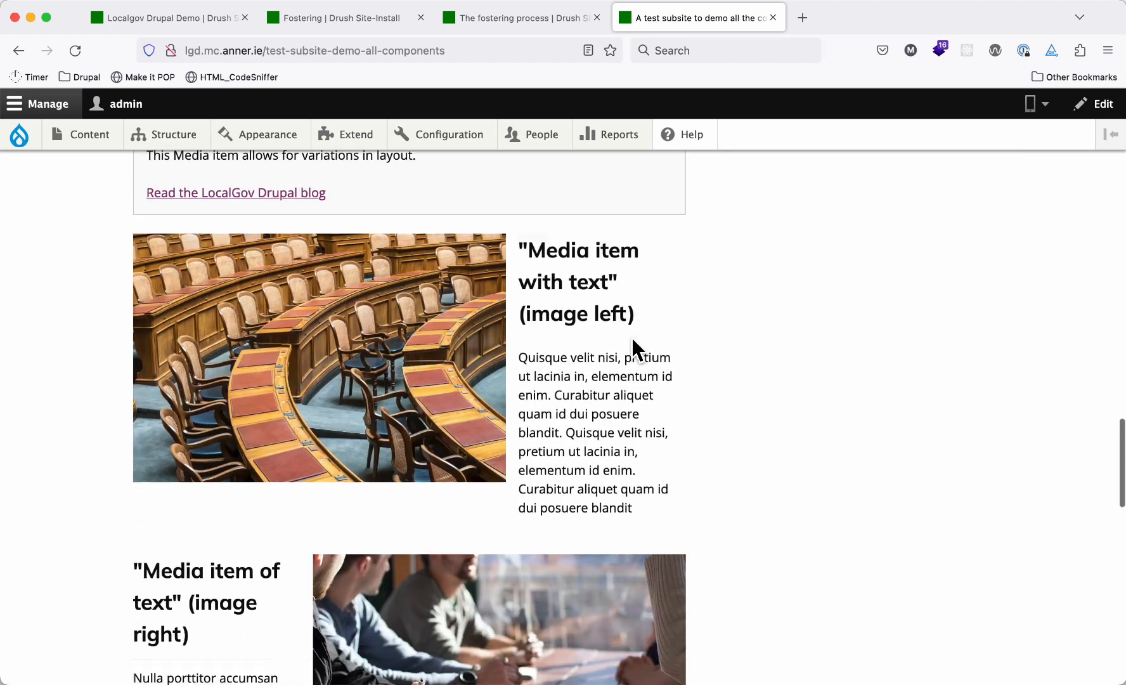
scroll(633, 337, up, 20)
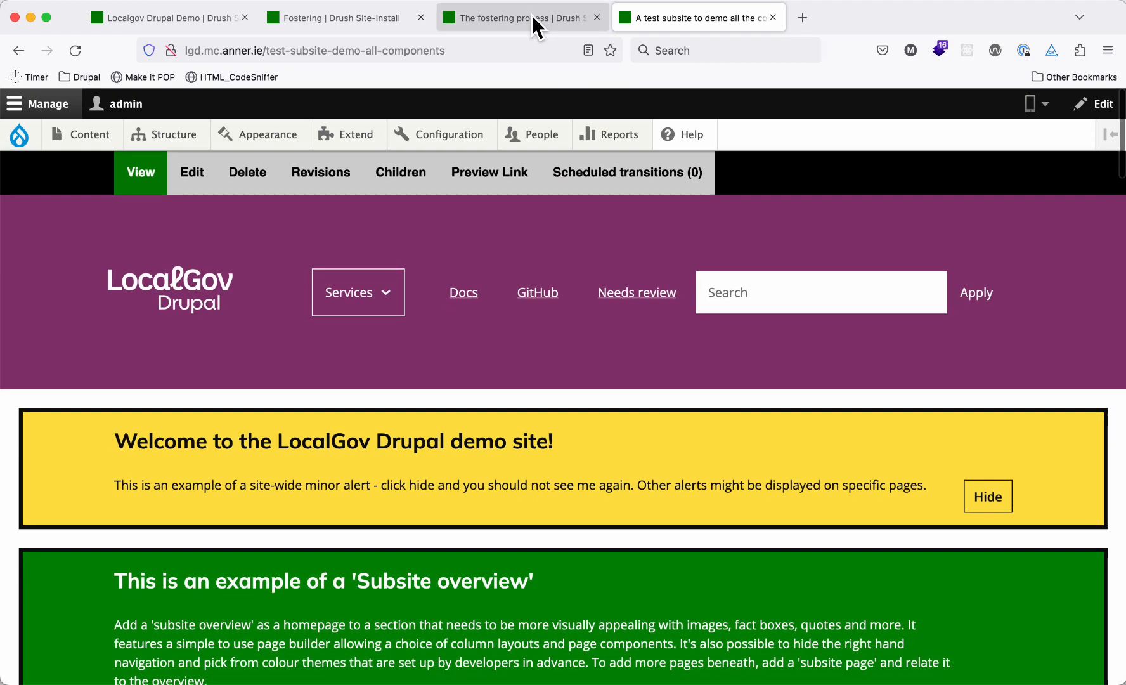
Compare the header of "The fostering process" page with the header, banner and breadcrumb of the demo subsite page.
click(531, 16)
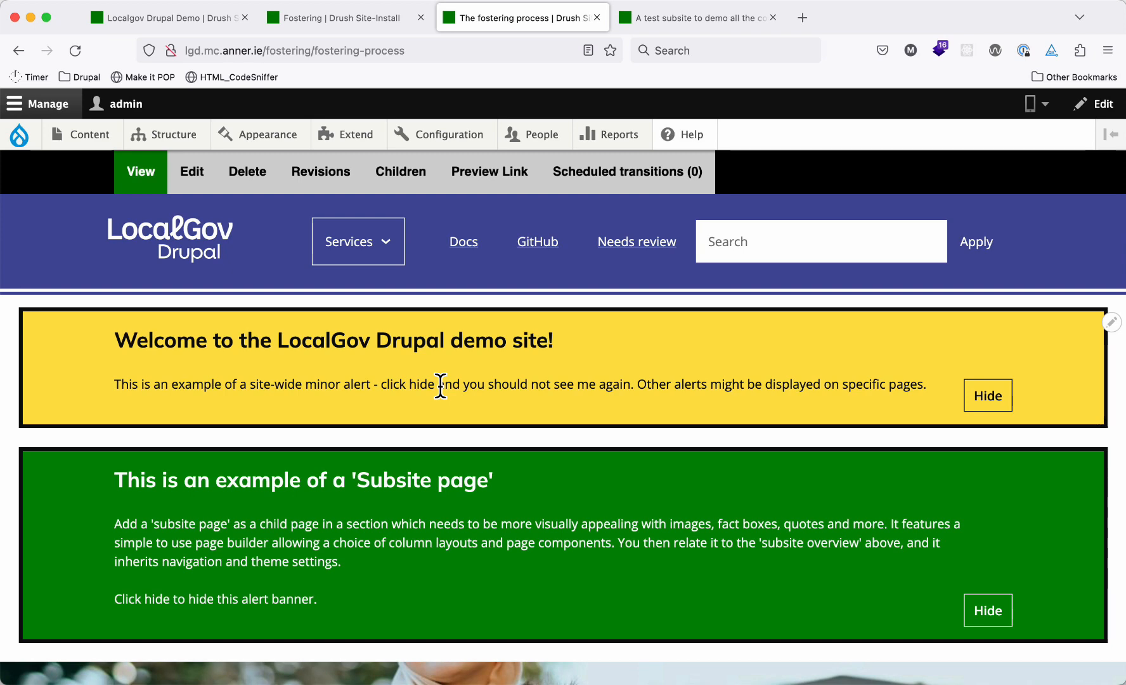
click(682, 16)
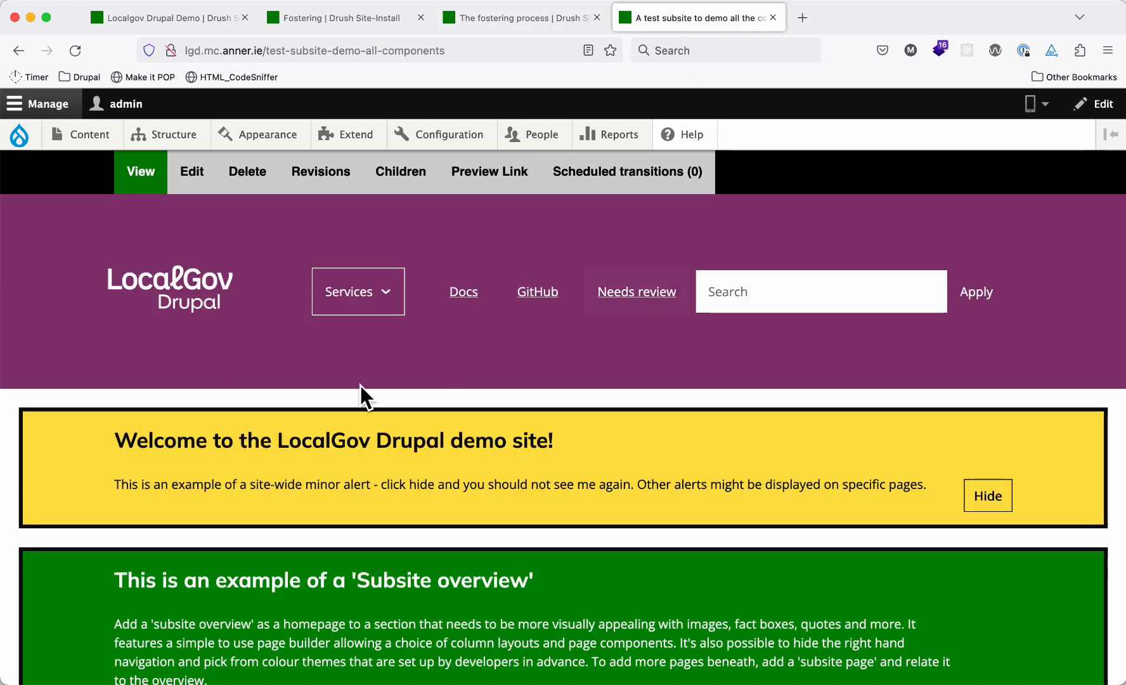
scroll(352, 389, down, 1)
scroll(344, 392, down, 10)
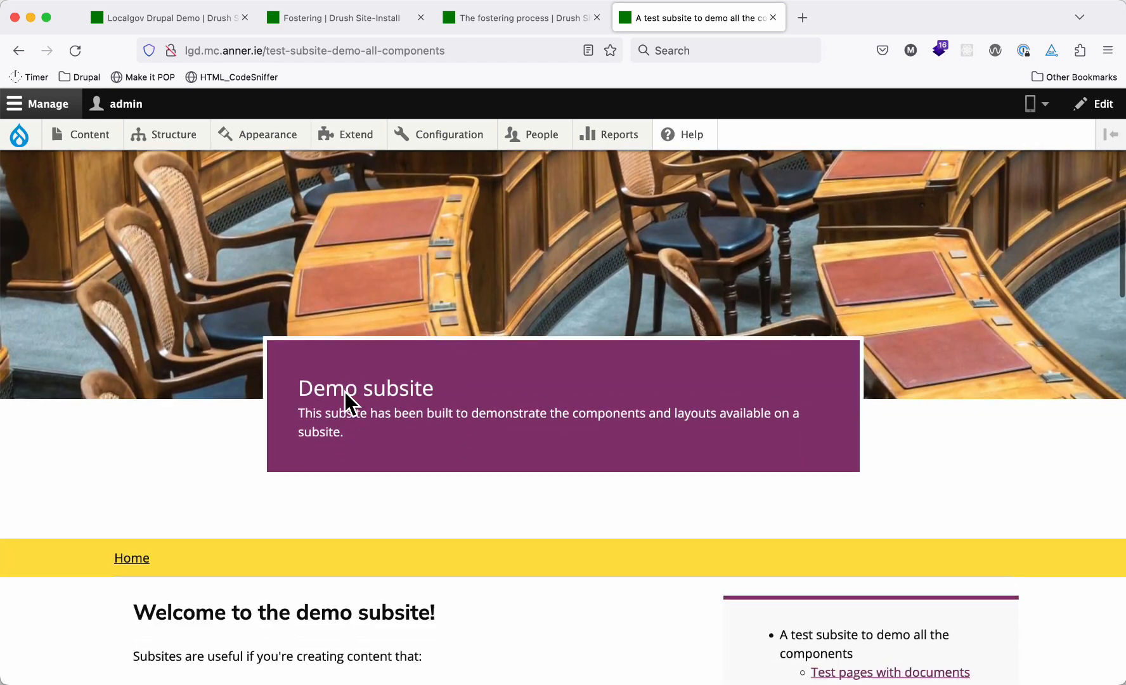
scroll(343, 388, down, 1)
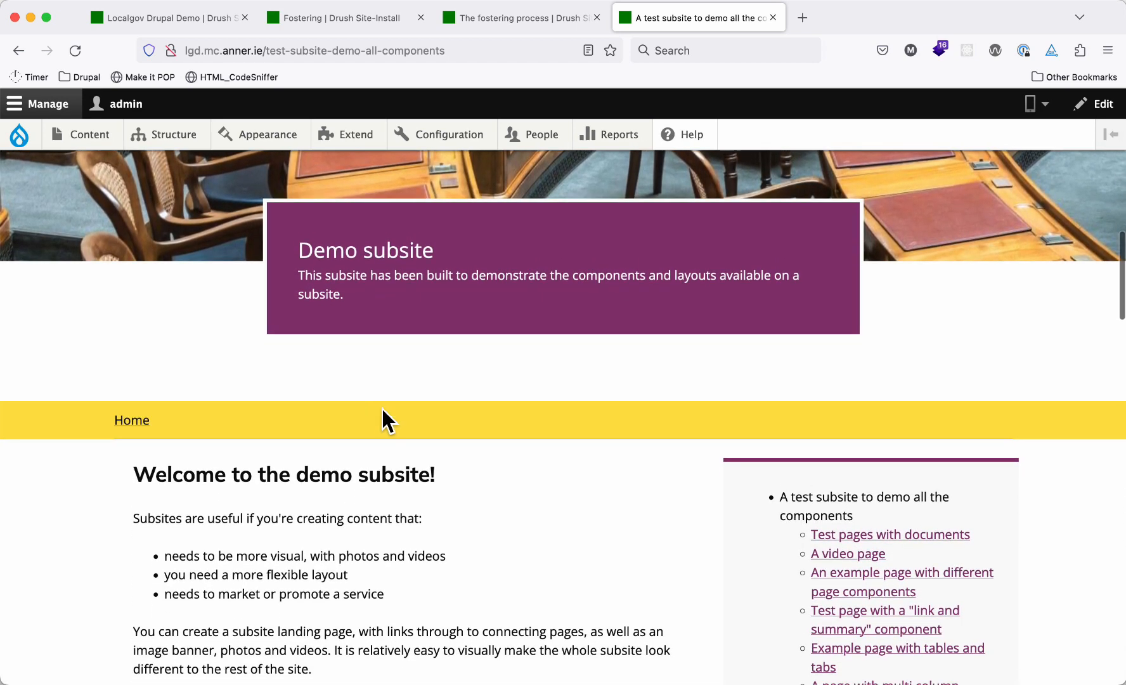
Open "A video page" from the demo subsite navigation in a new tab and examine its banner and breadcrumb styling.
super+click(831, 553)
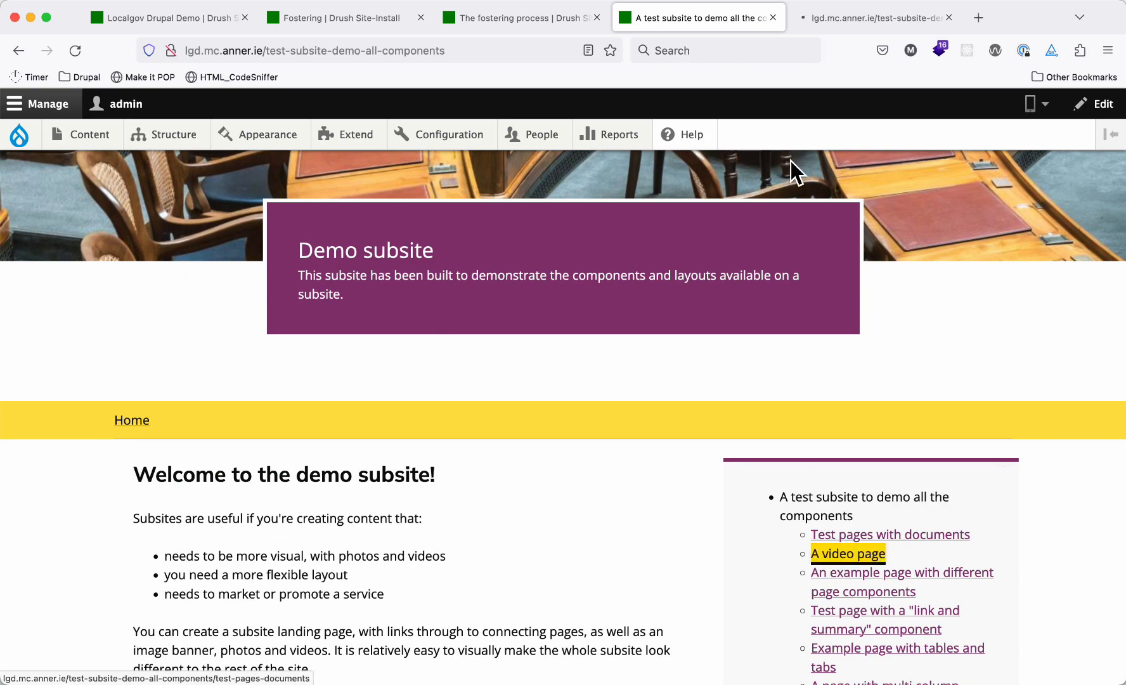
click(860, 23)
scroll(301, 447, down, 10)
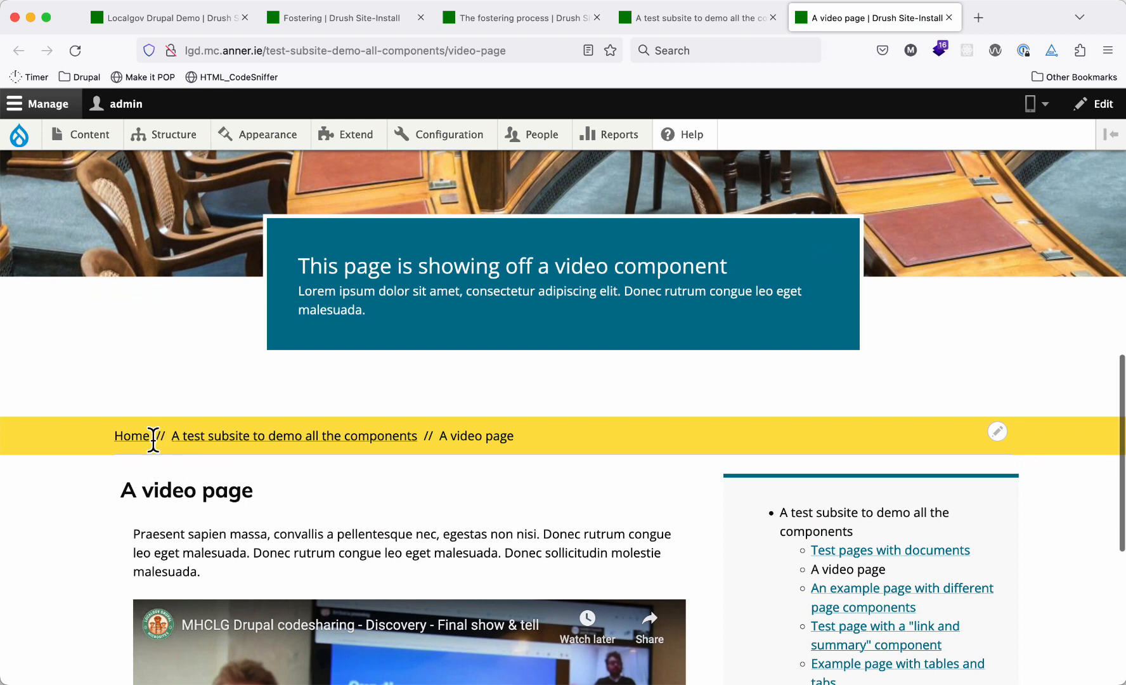
View the Fostering page, and switch to Visual Studio Code to review the breadcrumb divider, link colour and border declarations in .subsite--14.
click(309, 23)
key(super+Tab)
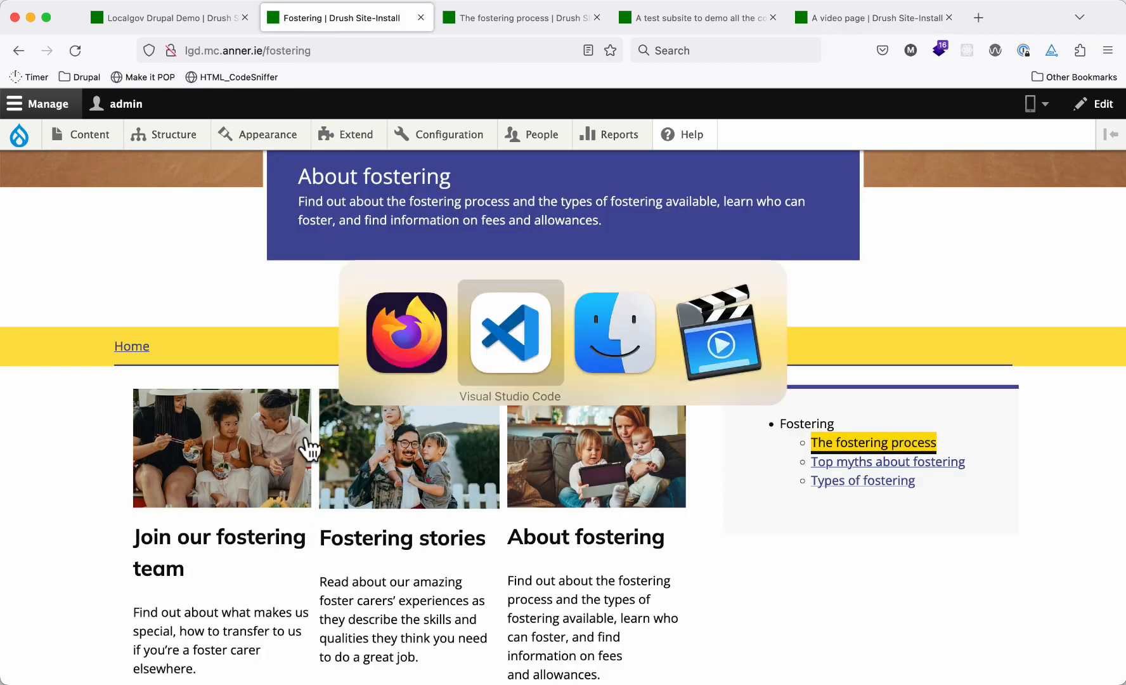
click(503, 367)
drag(426, 88, 488, 88)
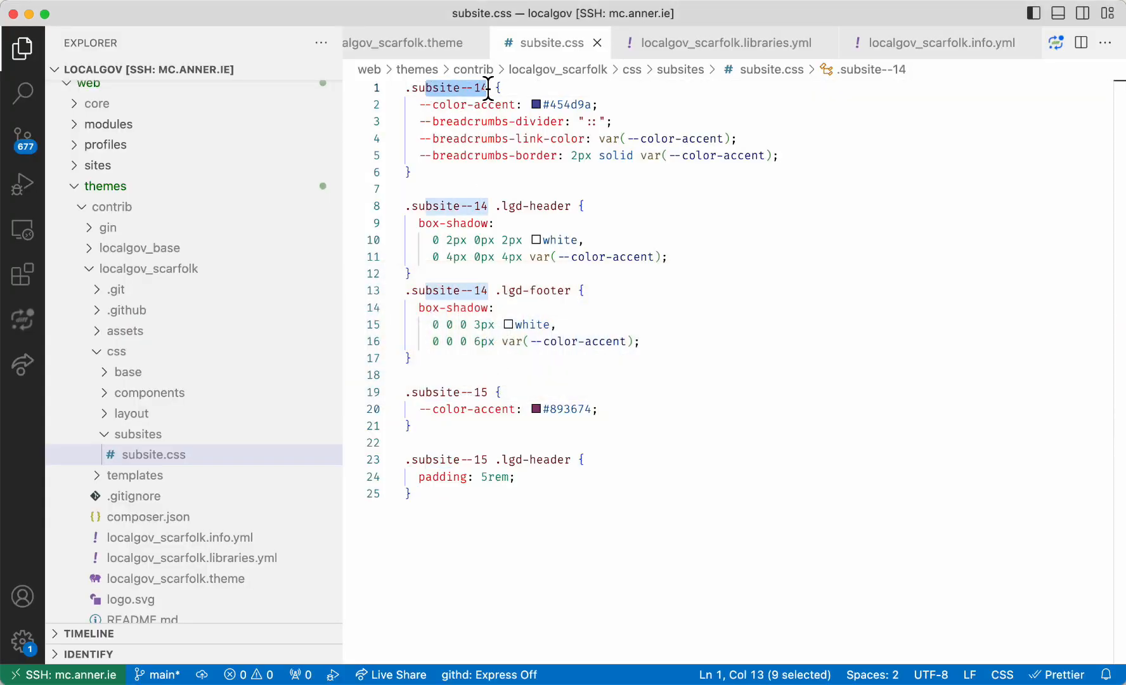
drag(598, 121, 594, 121)
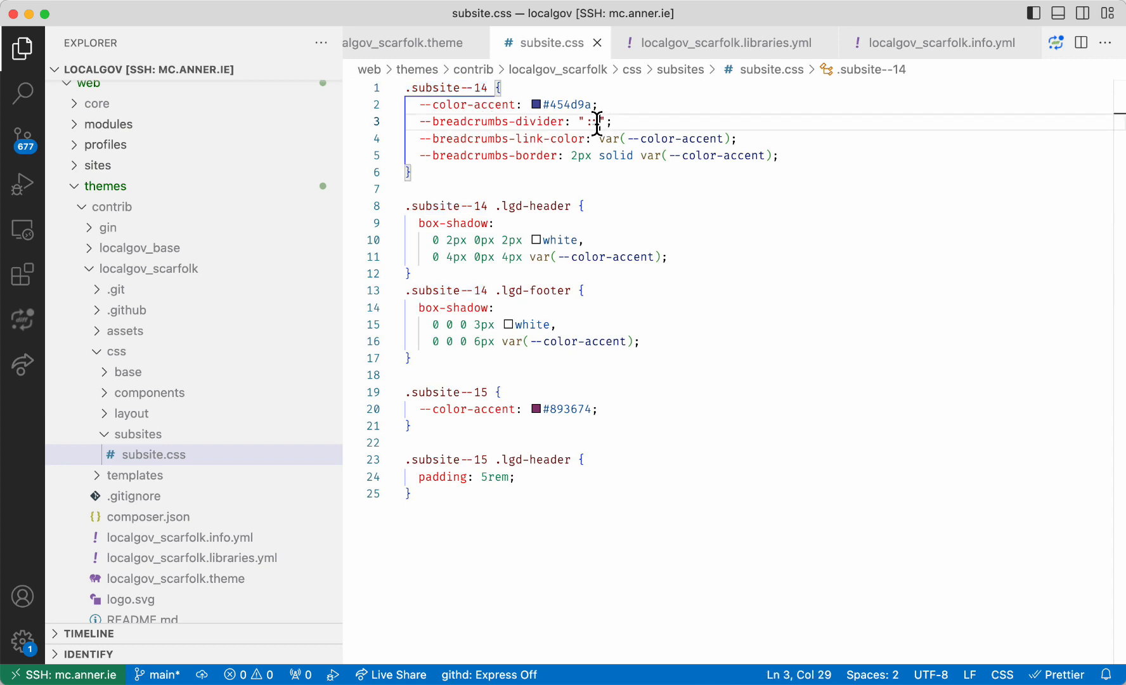
click(545, 168)
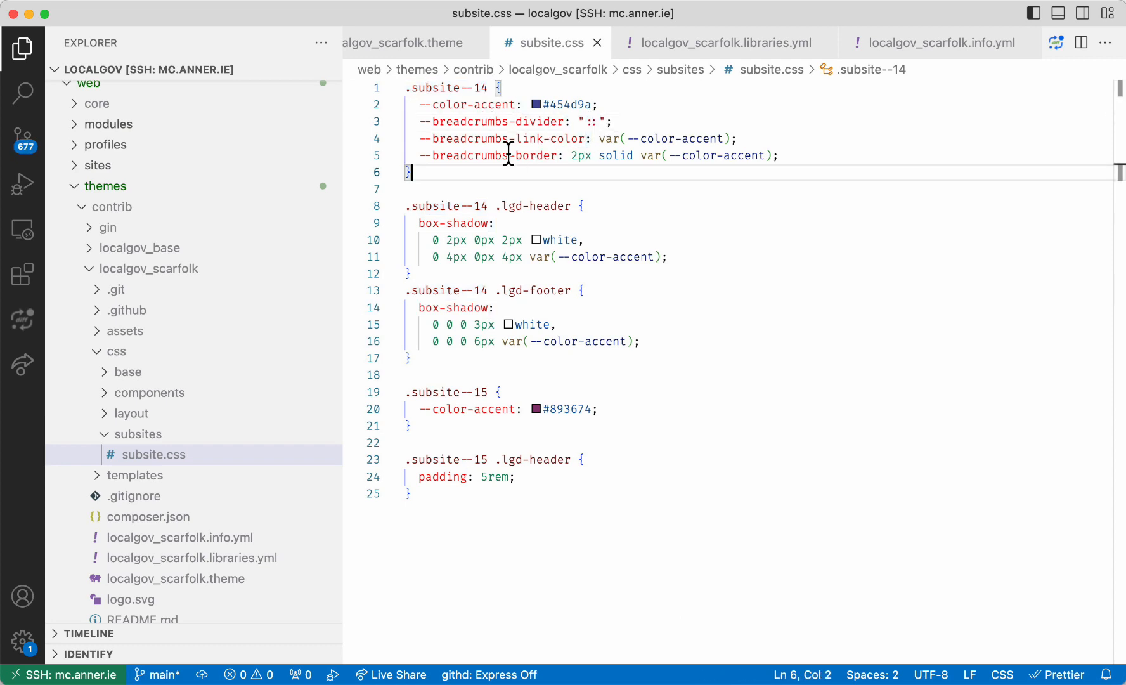
drag(491, 140, 530, 140)
click(698, 140)
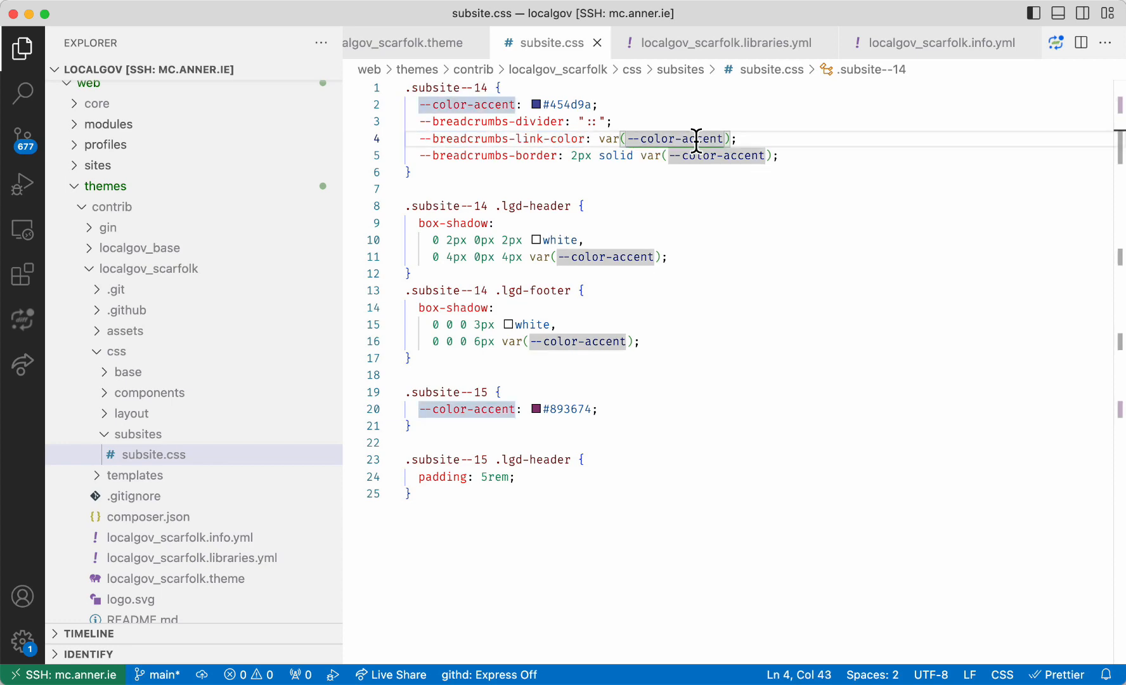
Switch to Firefox and examine the breadcrumb divider, link colour and border on "The fostering process" page.
key(super+Tab)
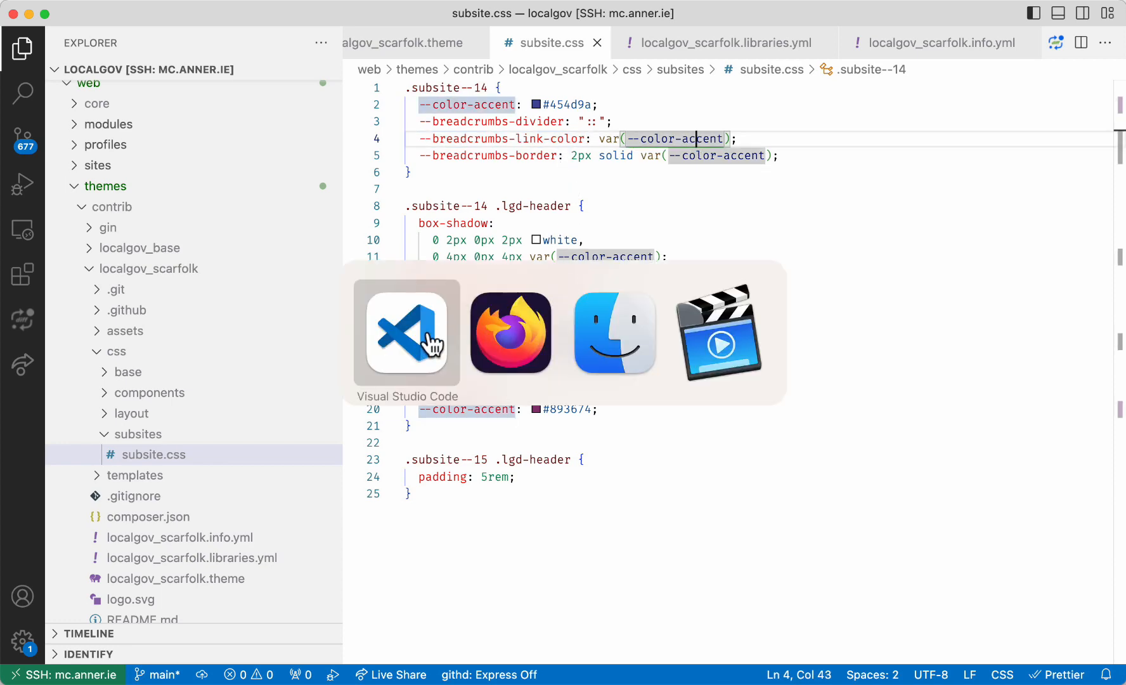
click(496, 333)
click(511, 17)
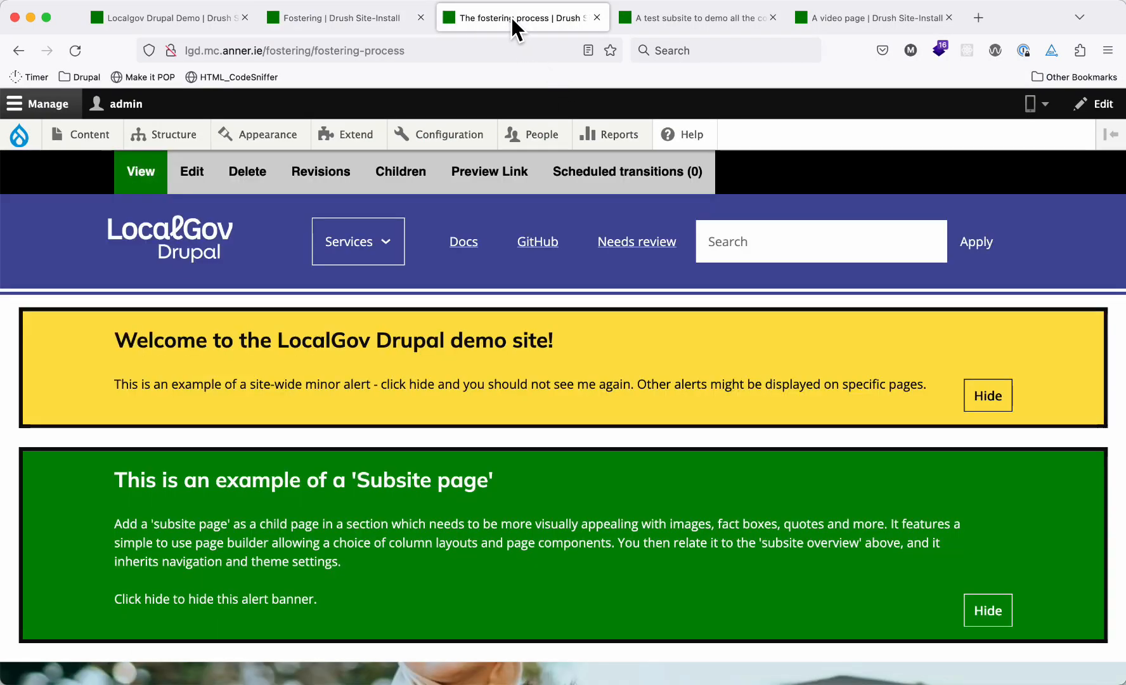
scroll(299, 387, down, 8)
scroll(299, 390, down, 3)
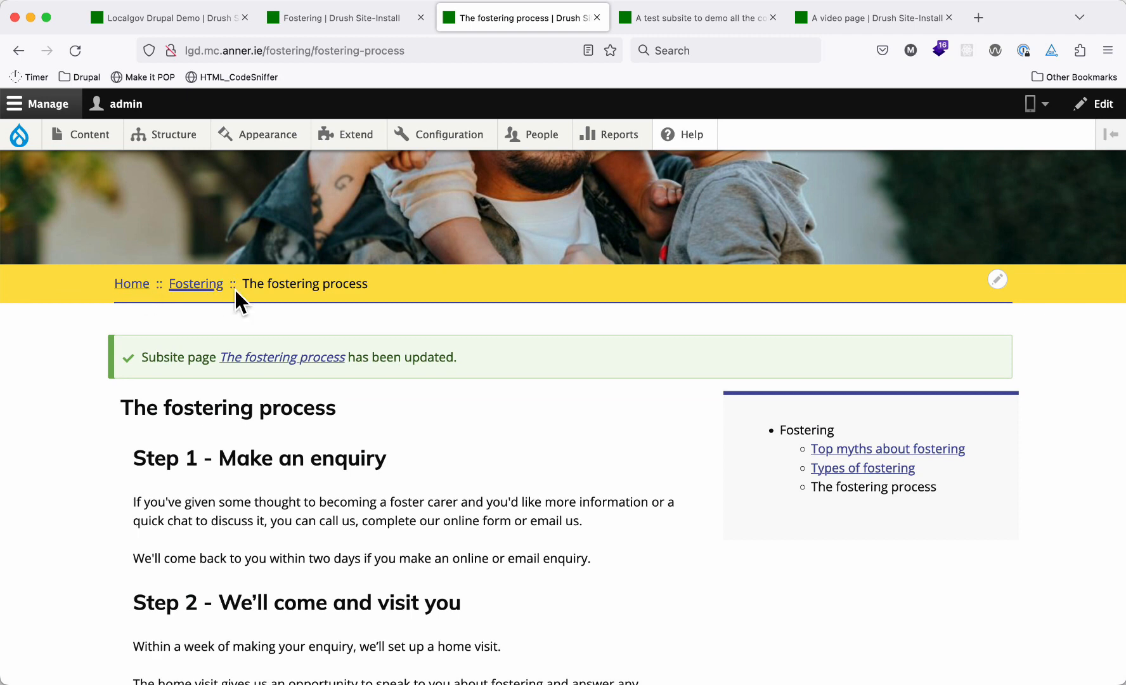
scroll(311, 419, down, 1)
Review the header, alert banners and hero image of "The fostering process" page, returning to its header.
scroll(310, 418, up, 10)
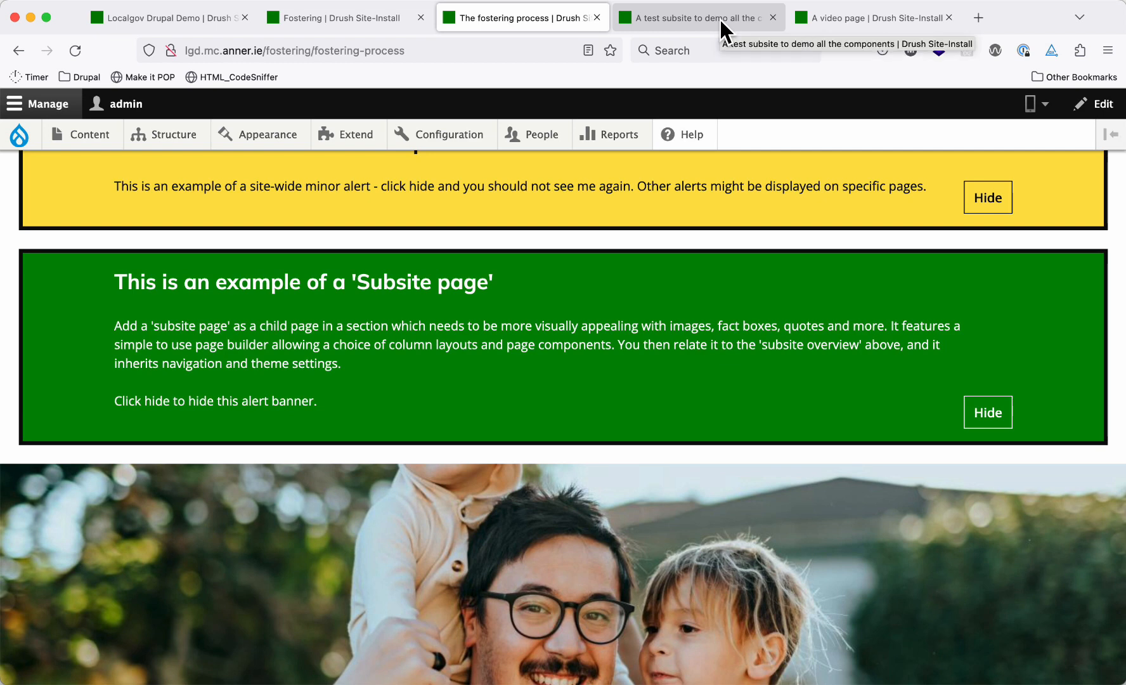
scroll(570, 320, up, 2)
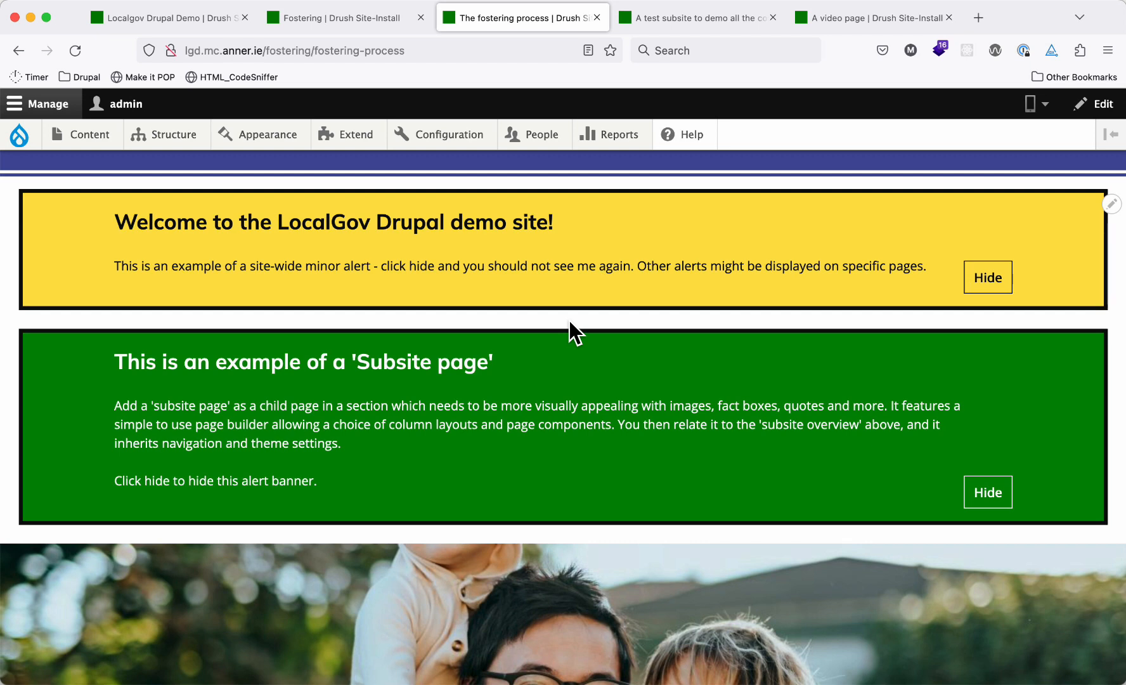
scroll(570, 321, up, 3)
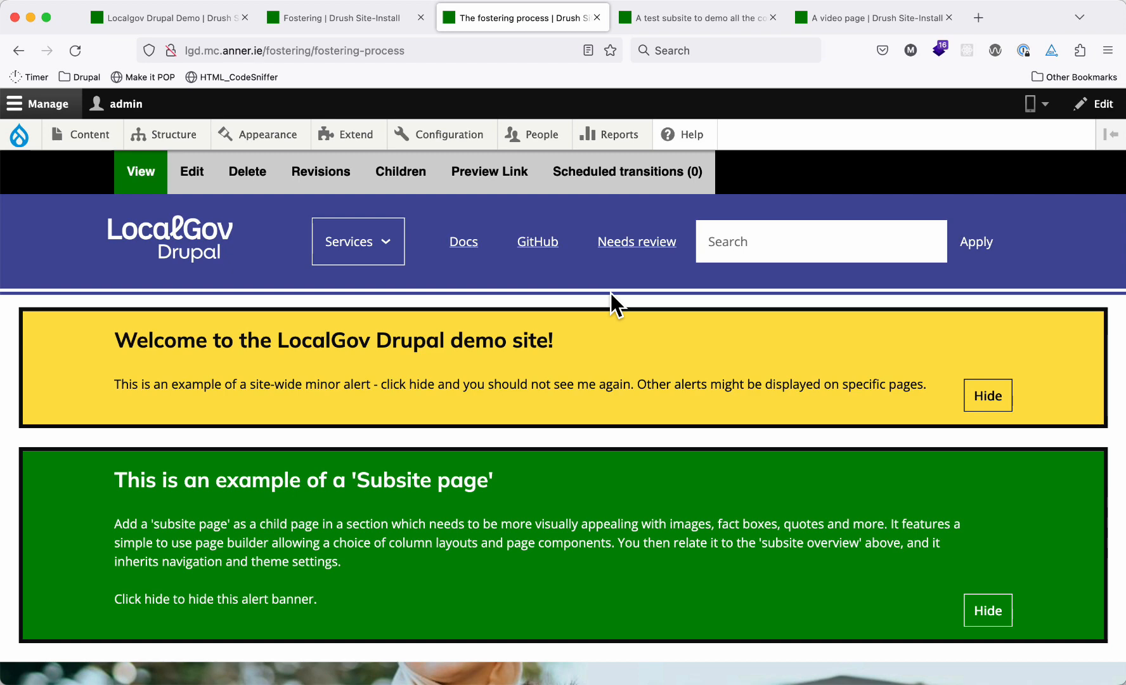
scroll(610, 293, down, 5)
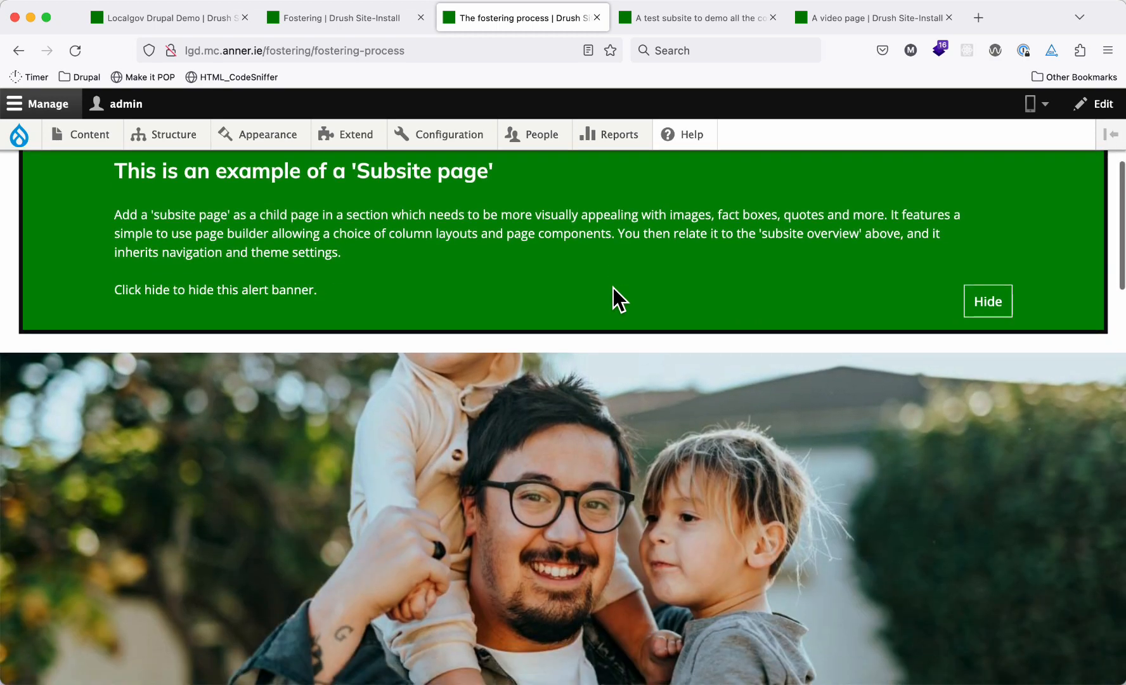
scroll(613, 287, down, 5)
scroll(614, 287, up, 10)
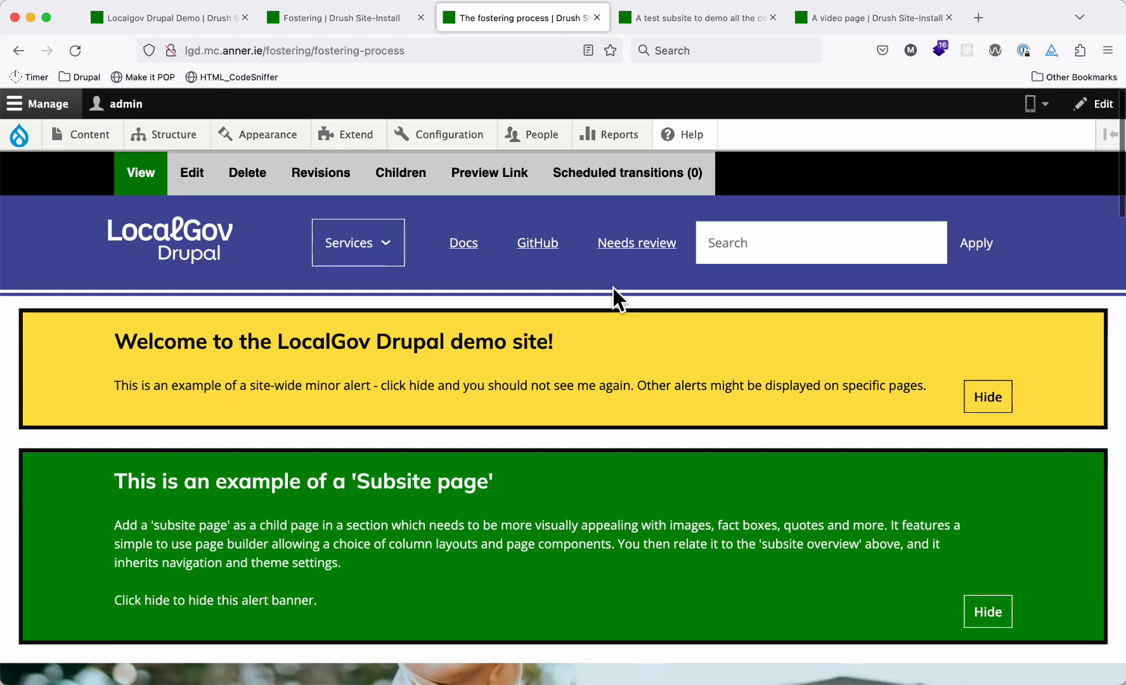